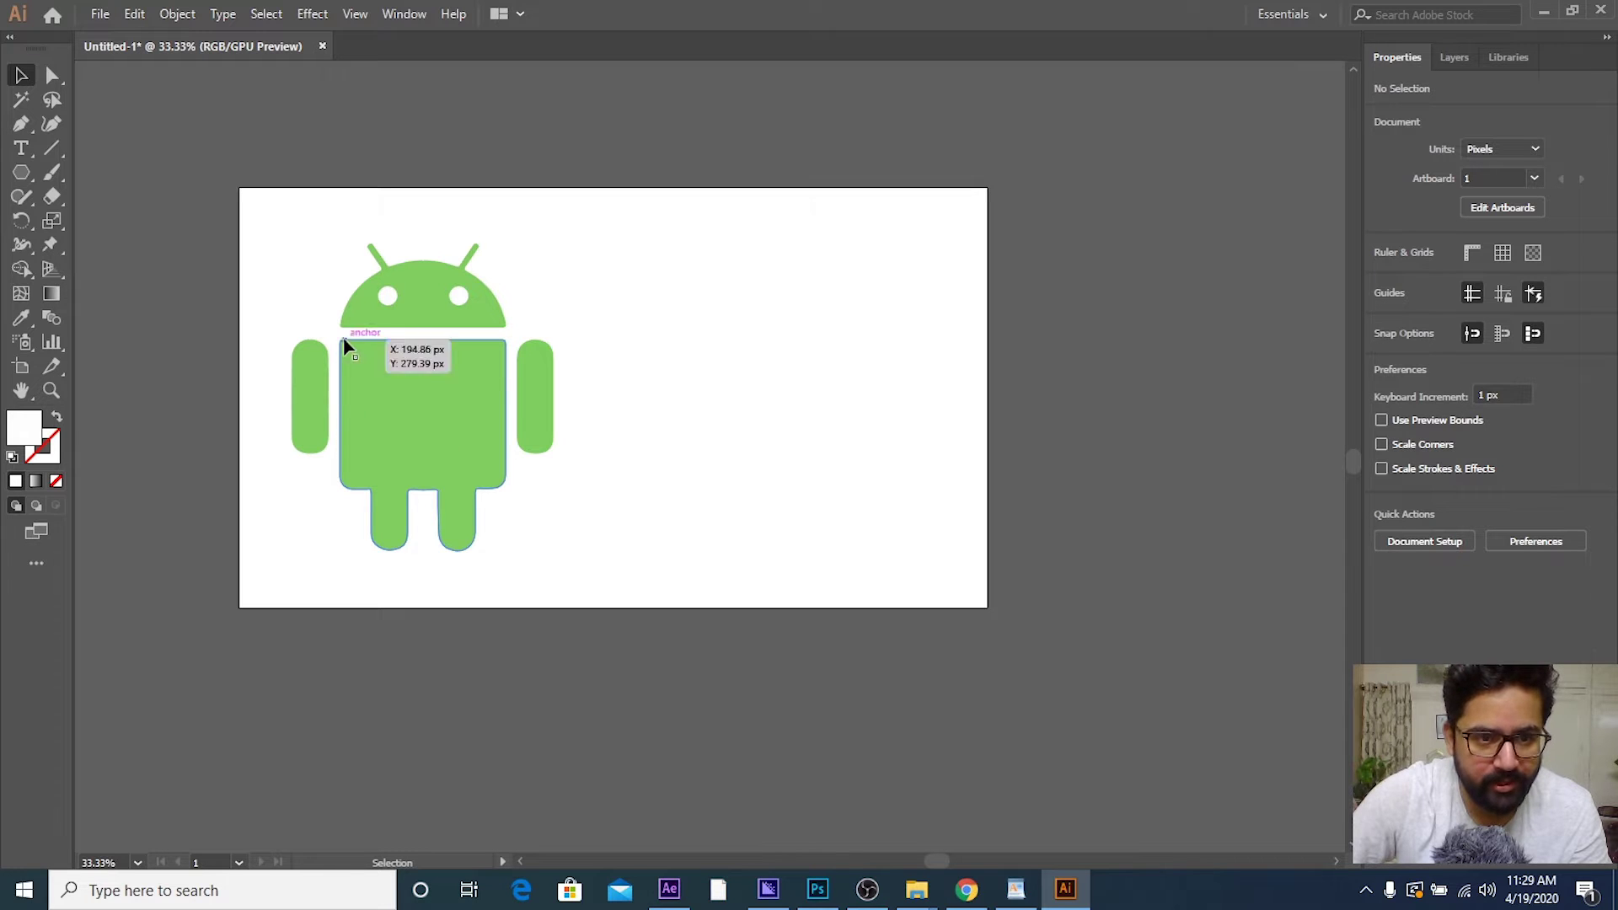
# Step: Scroll and pan the view to frame the whole green Android logo
pyautogui.scroll(3, 499, 447)
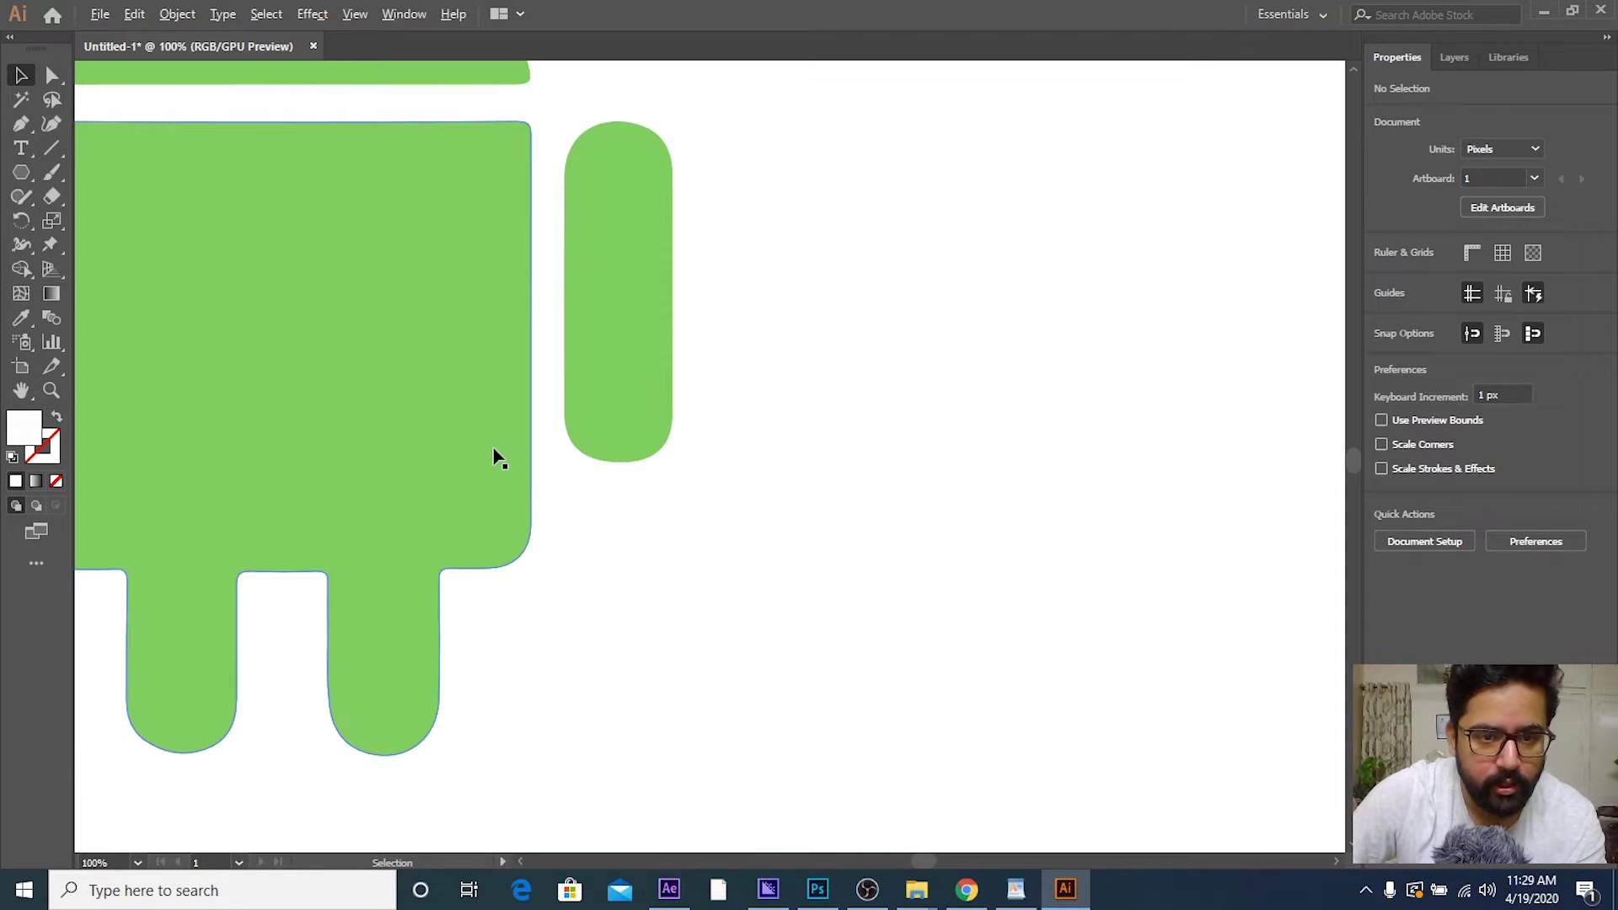
pyautogui.scroll(1, 514, 497)
pyautogui.scroll(3, 506, 573)
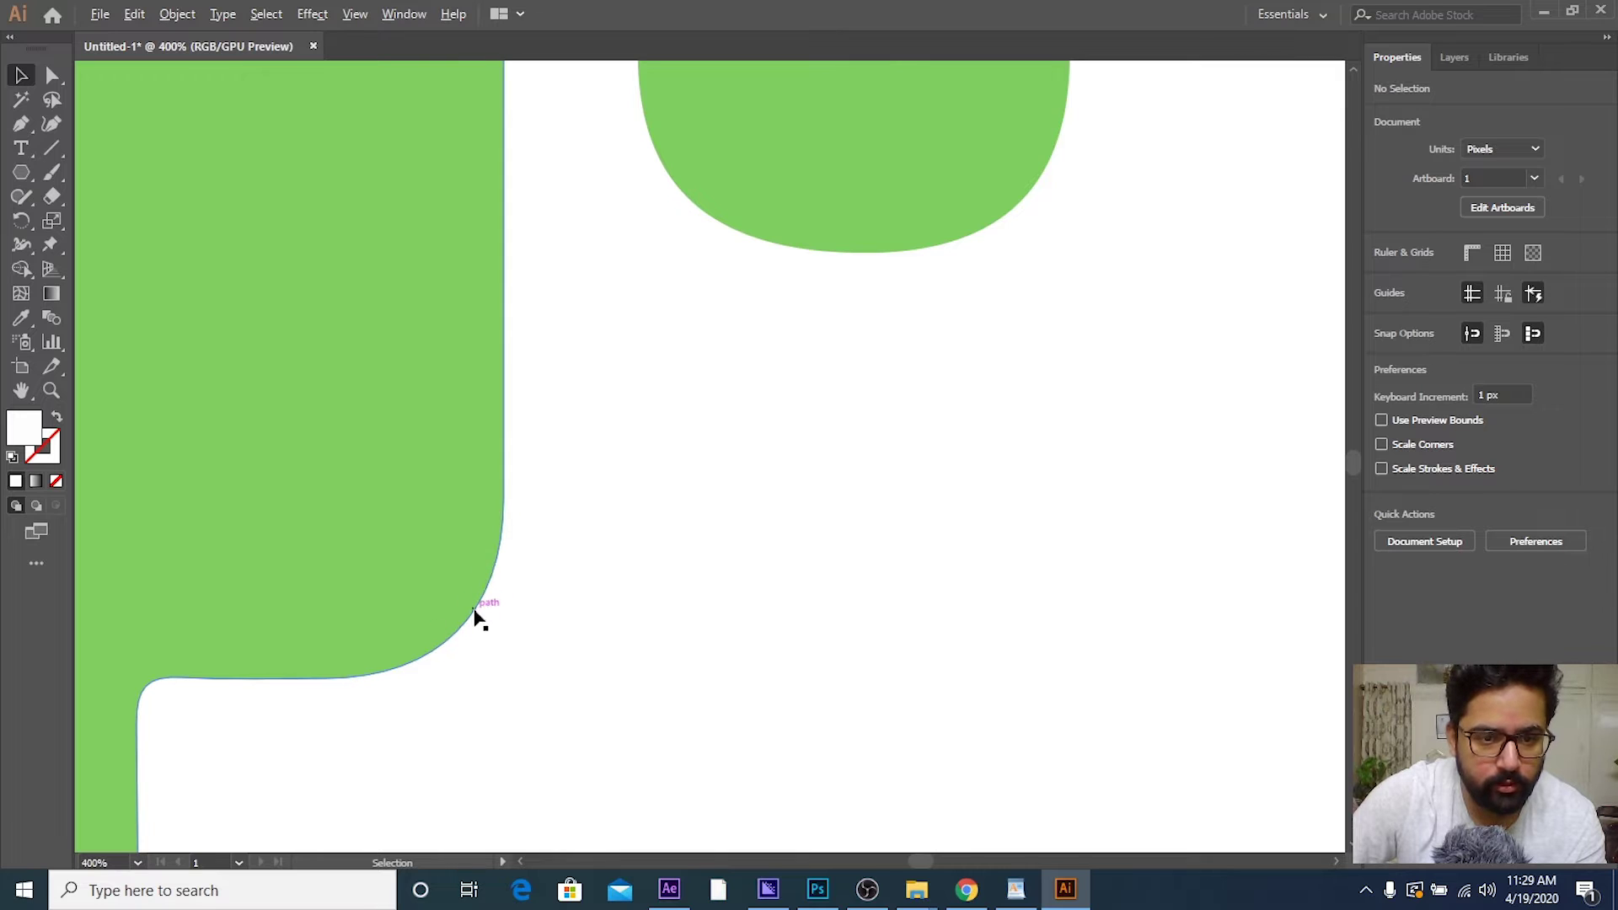
pyautogui.scroll(-4, 476, 620)
pyautogui.scroll(-3, 497, 523)
pyautogui.scroll(3, 493, 456)
pyautogui.scroll(2, 476, 371)
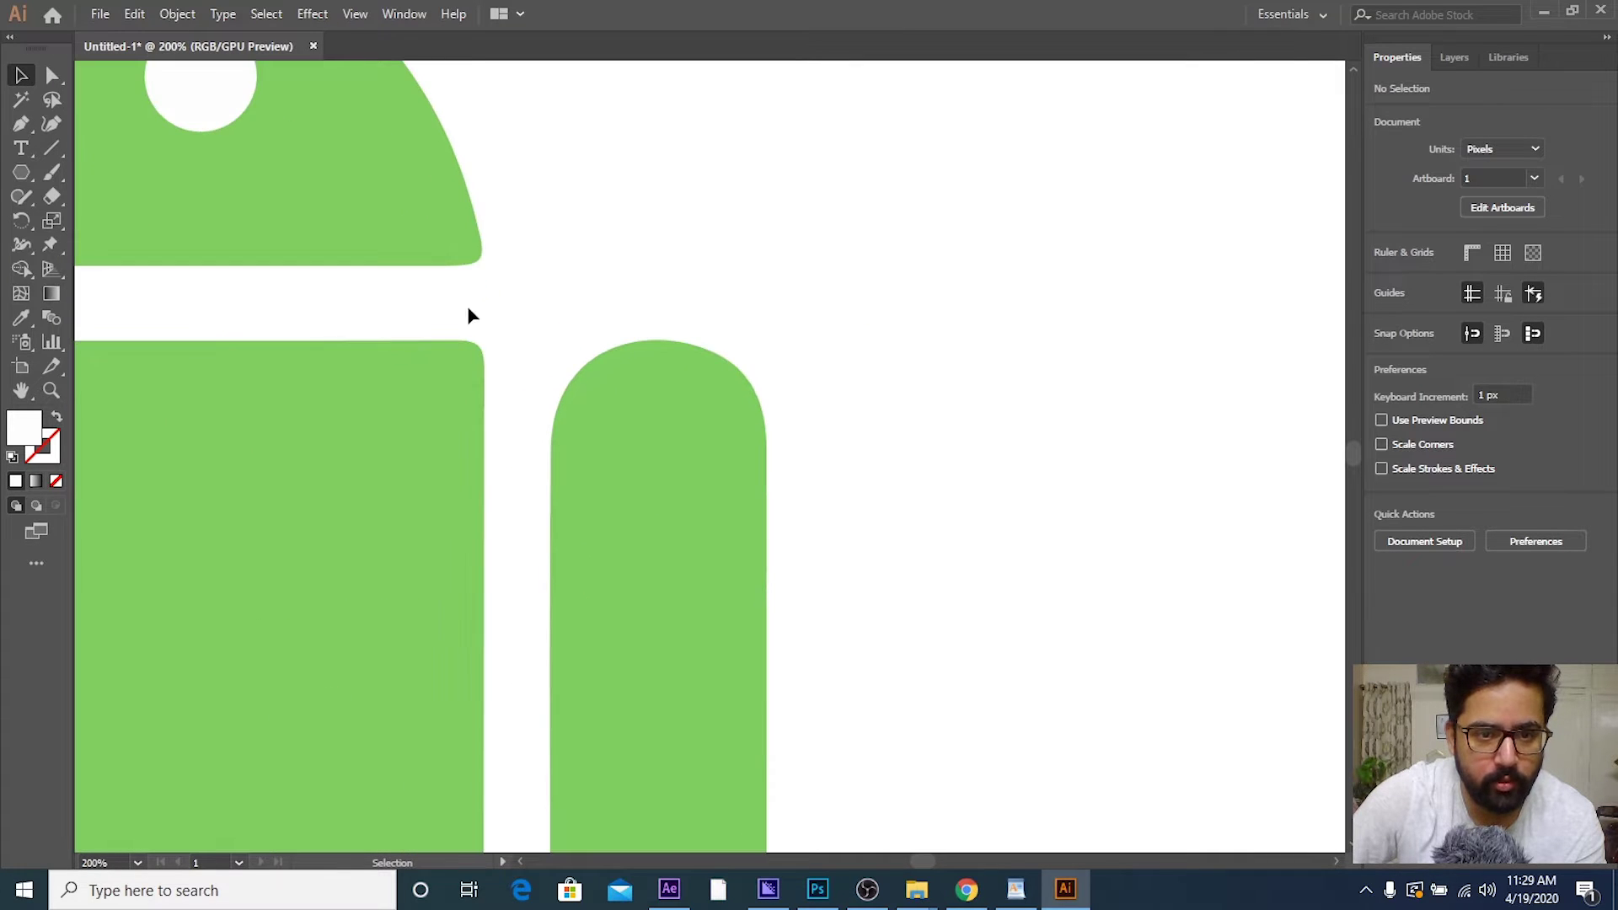
pyautogui.scroll(-1, 481, 400)
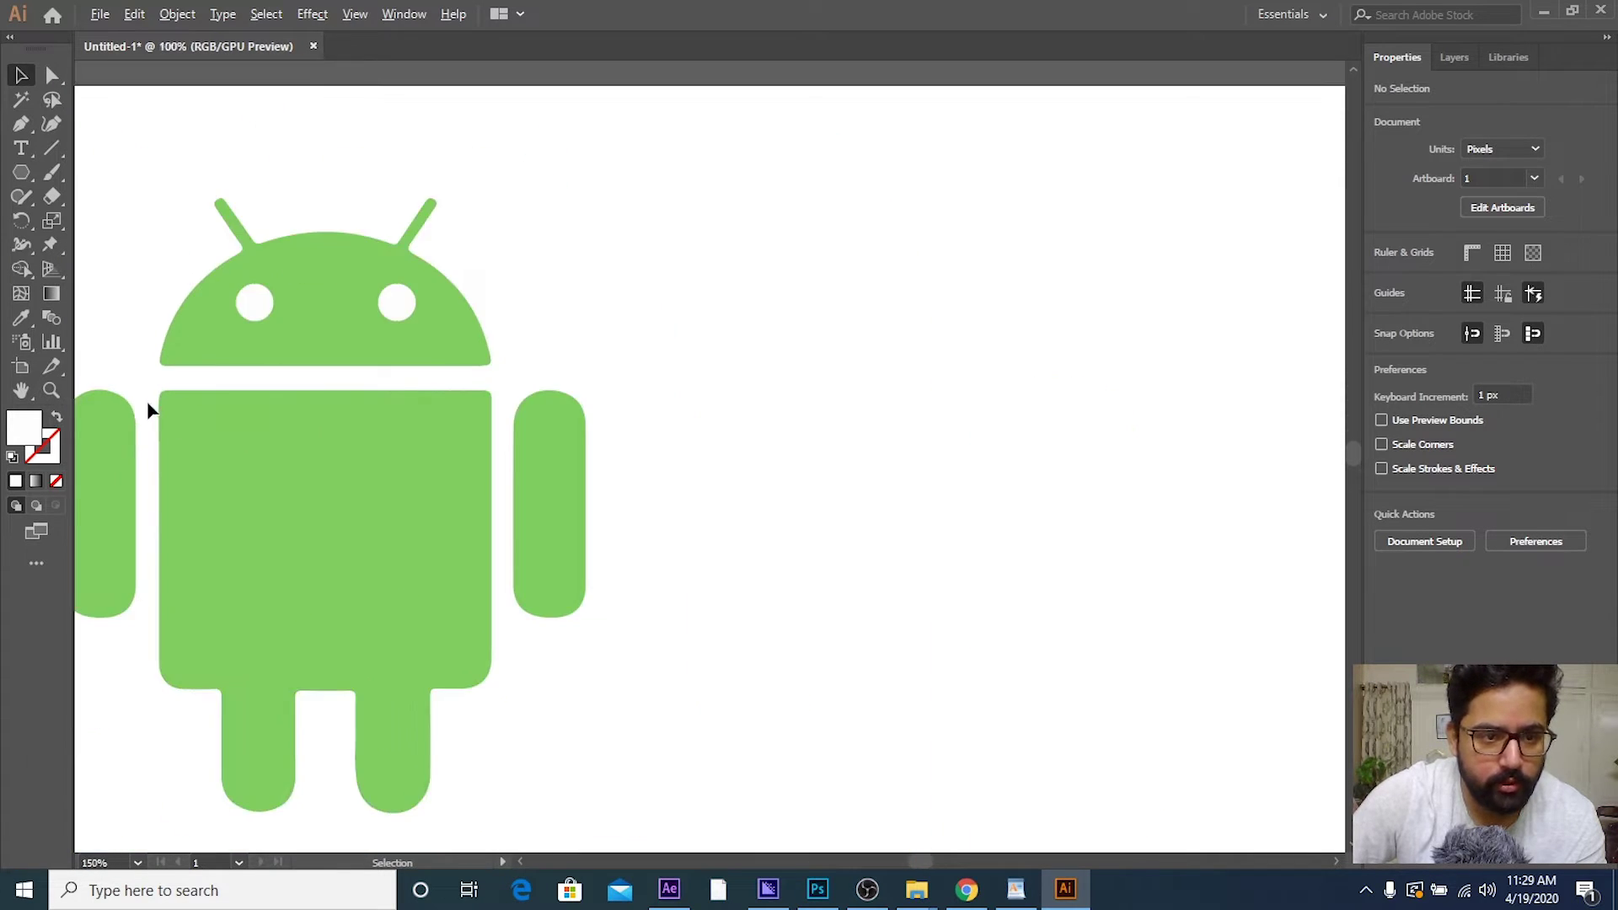
pyautogui.scroll(-1, 151, 422)
pyautogui.scroll(2, 173, 590)
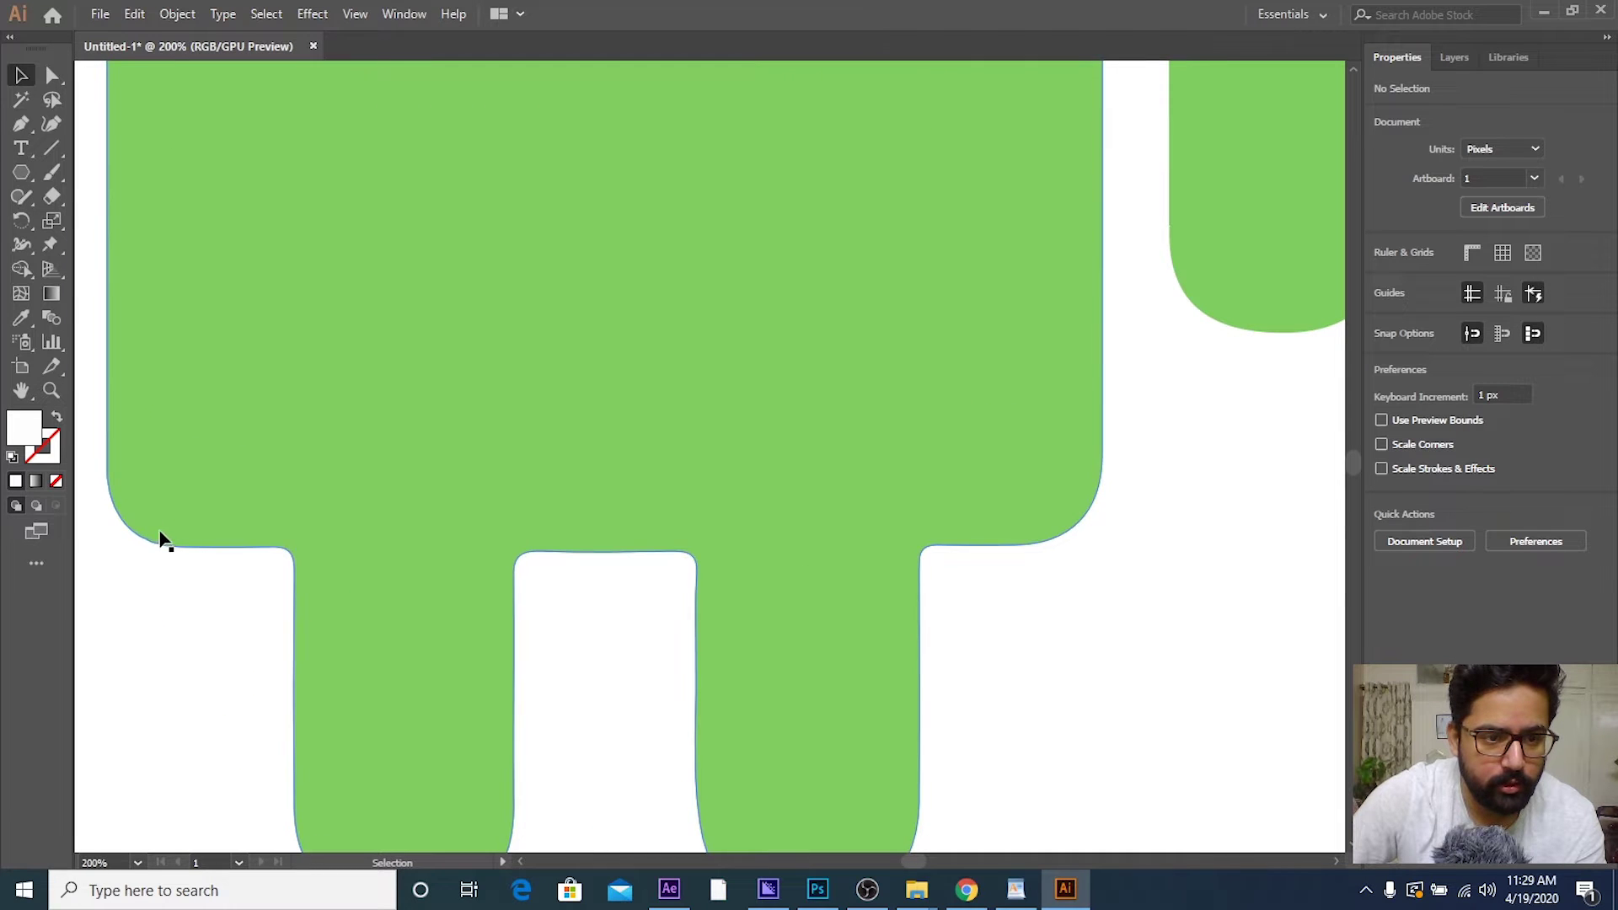
pyautogui.scroll(-2, 168, 546)
pyautogui.scroll(-1, 177, 548)
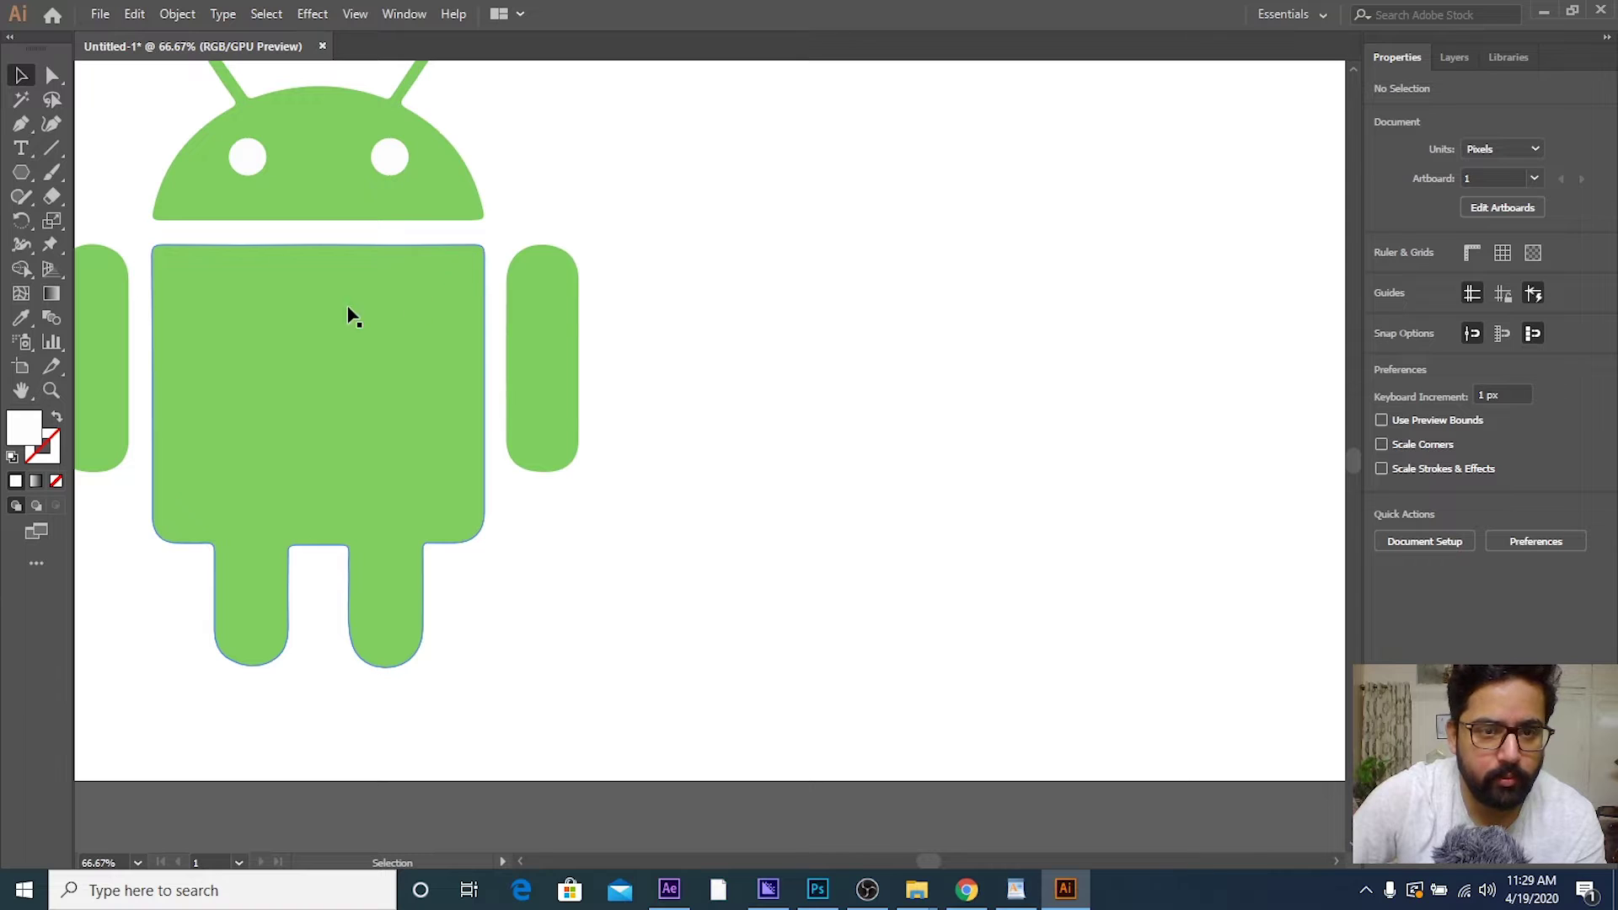
pyautogui.moveTo(352, 316); pyautogui.dragTo(506, 306)
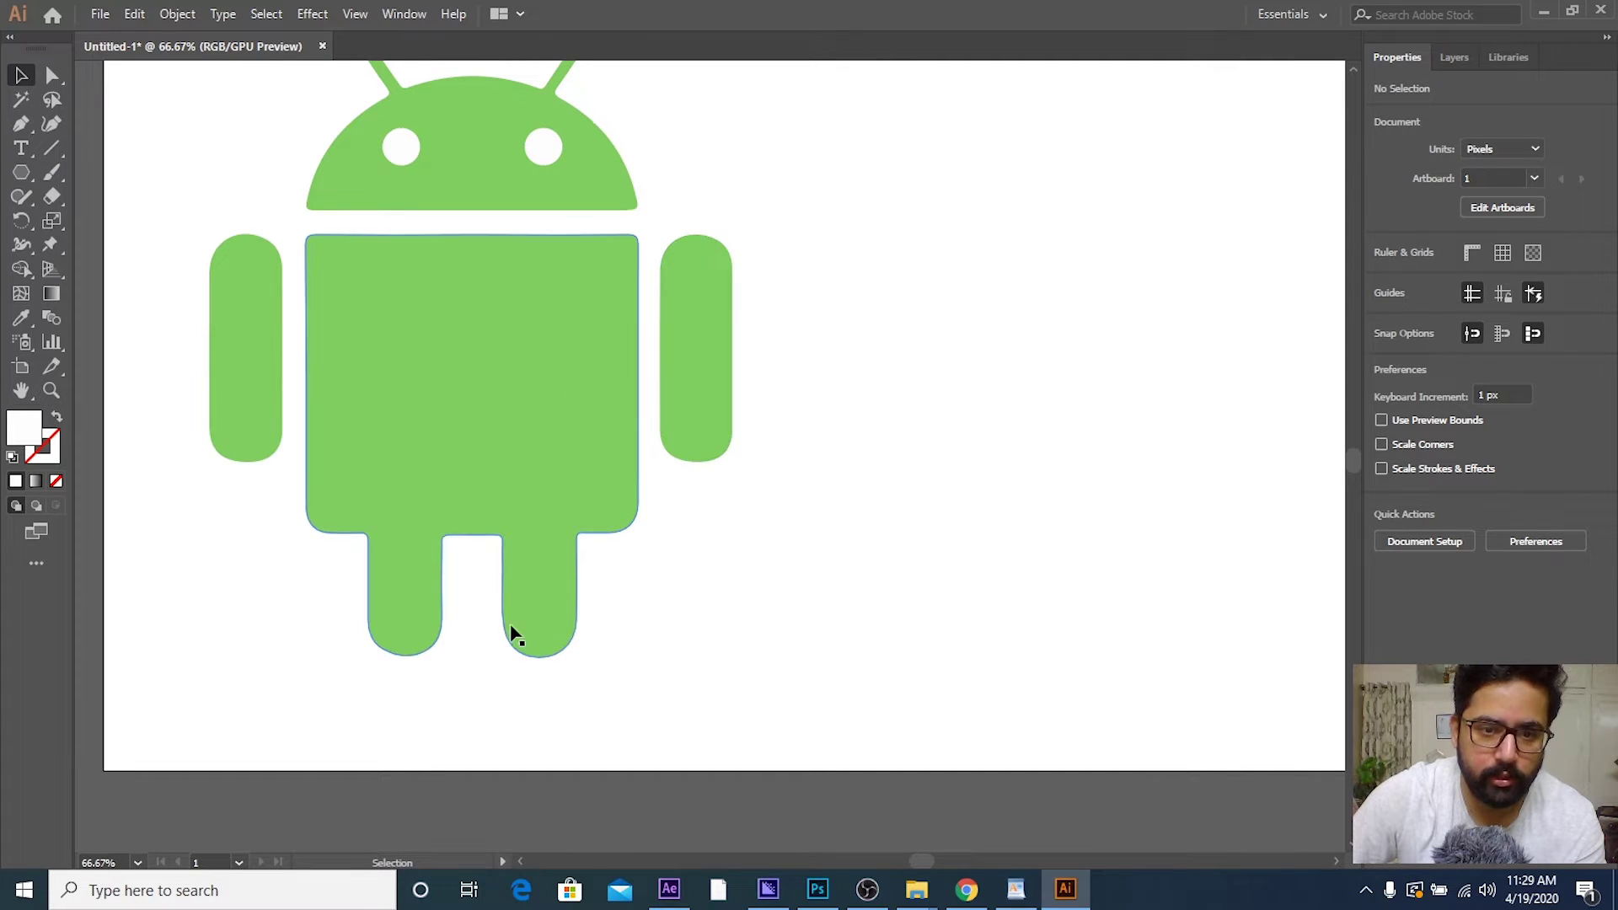
pyautogui.scroll(2, 424, 602)
pyautogui.scroll(1, 472, 480)
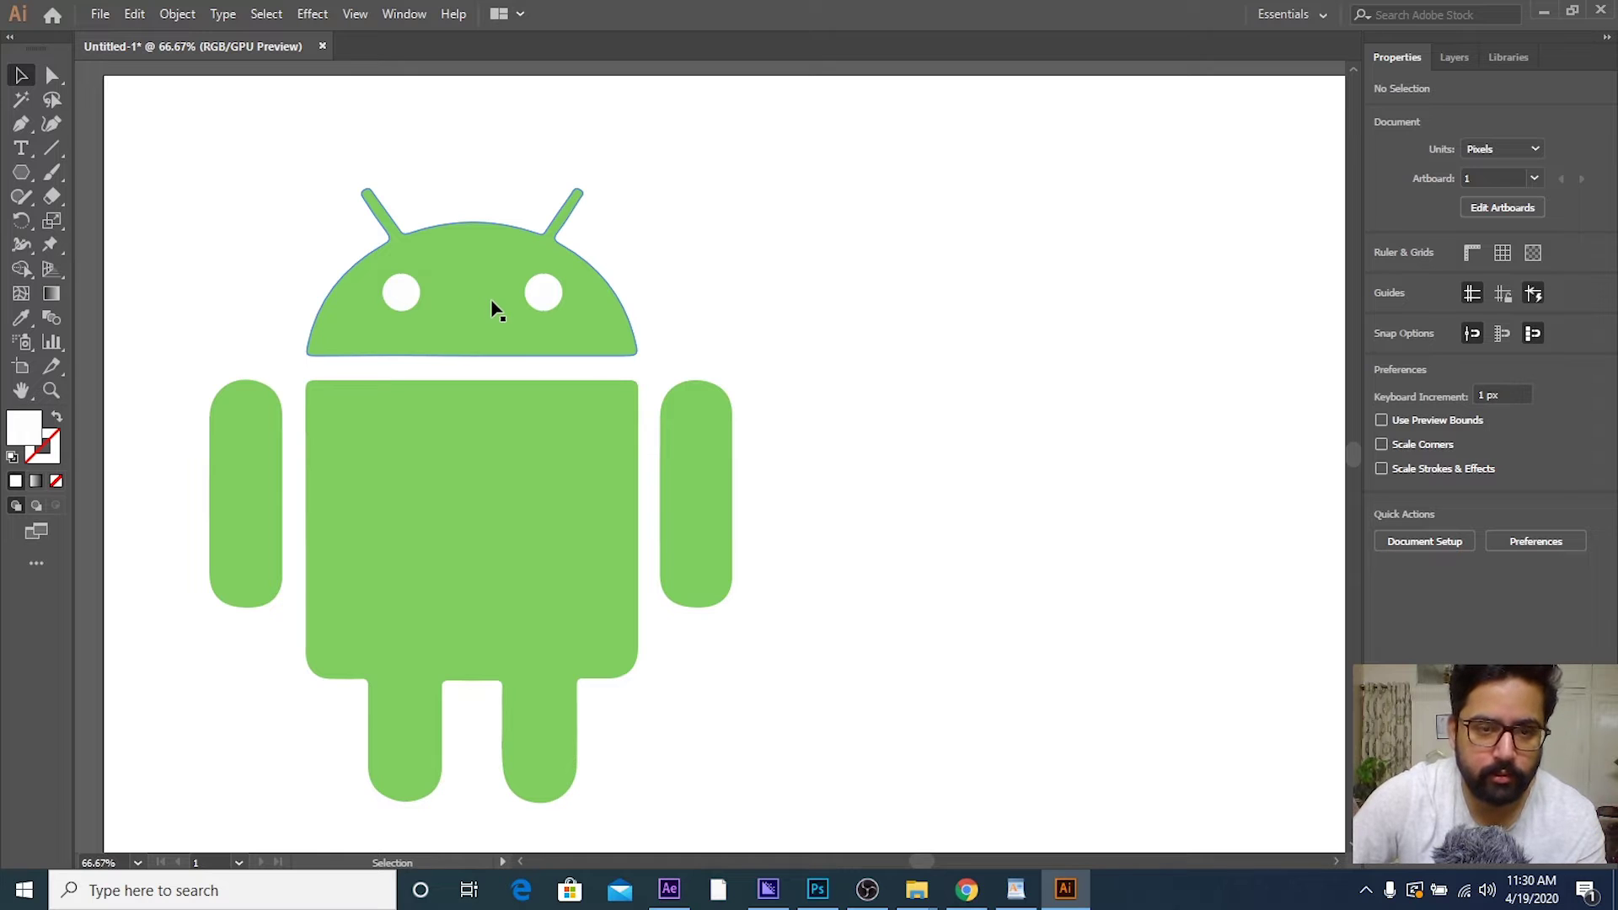
pyautogui.scroll(-3, 493, 308)
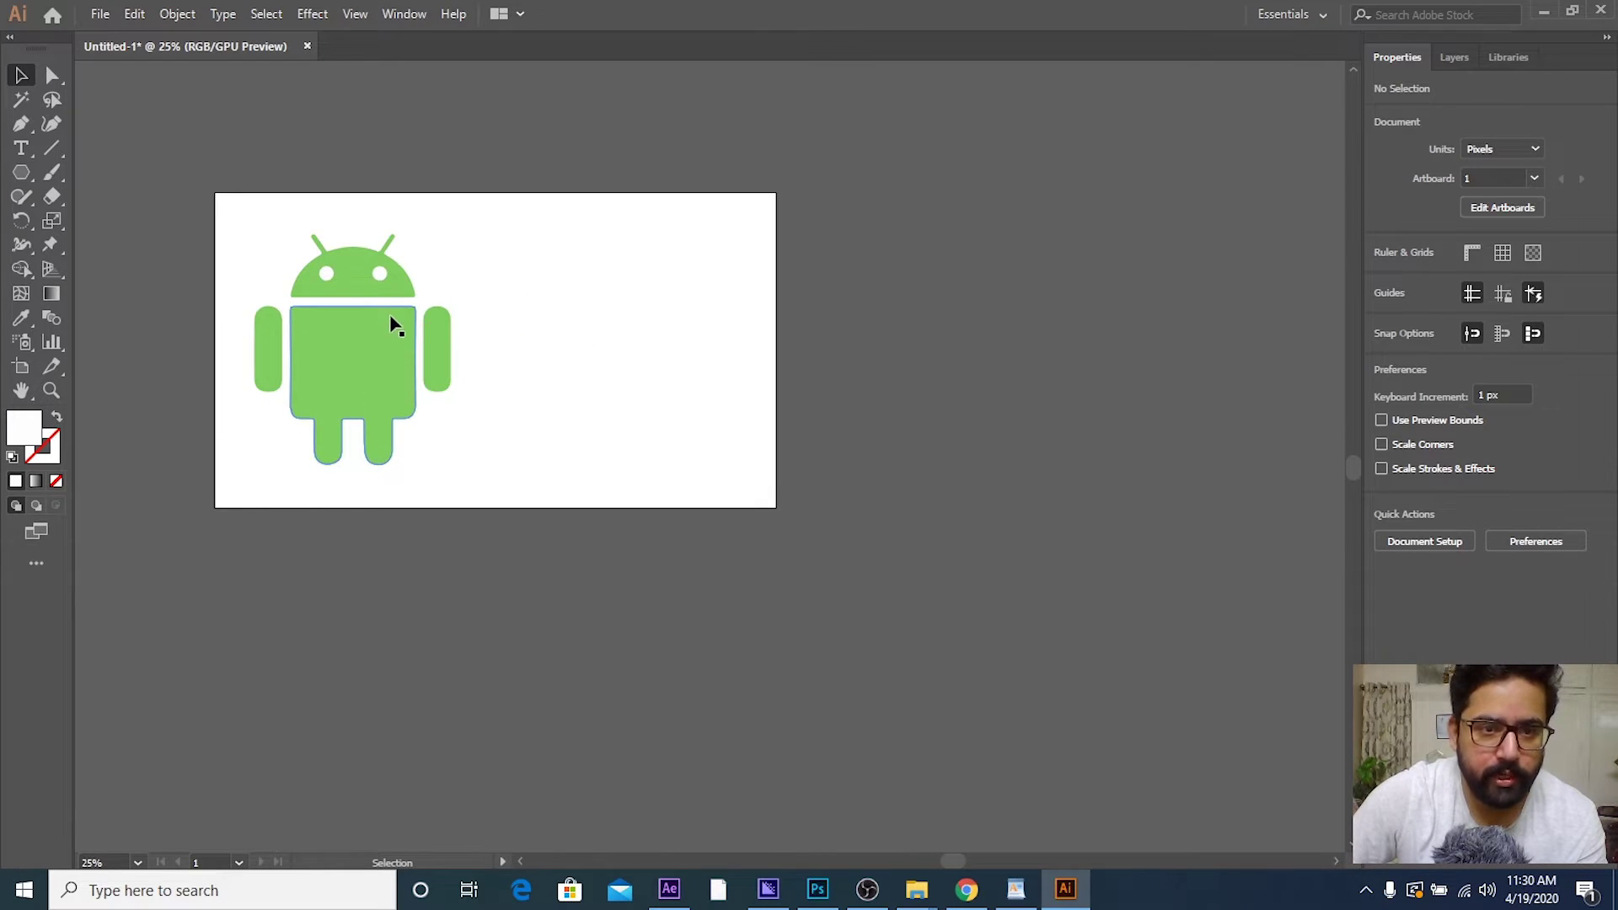
# Step: Draw a square right of the logo and fill it with the red swatch
pyautogui.moveTo(21, 173); pyautogui.dragTo(78, 188)
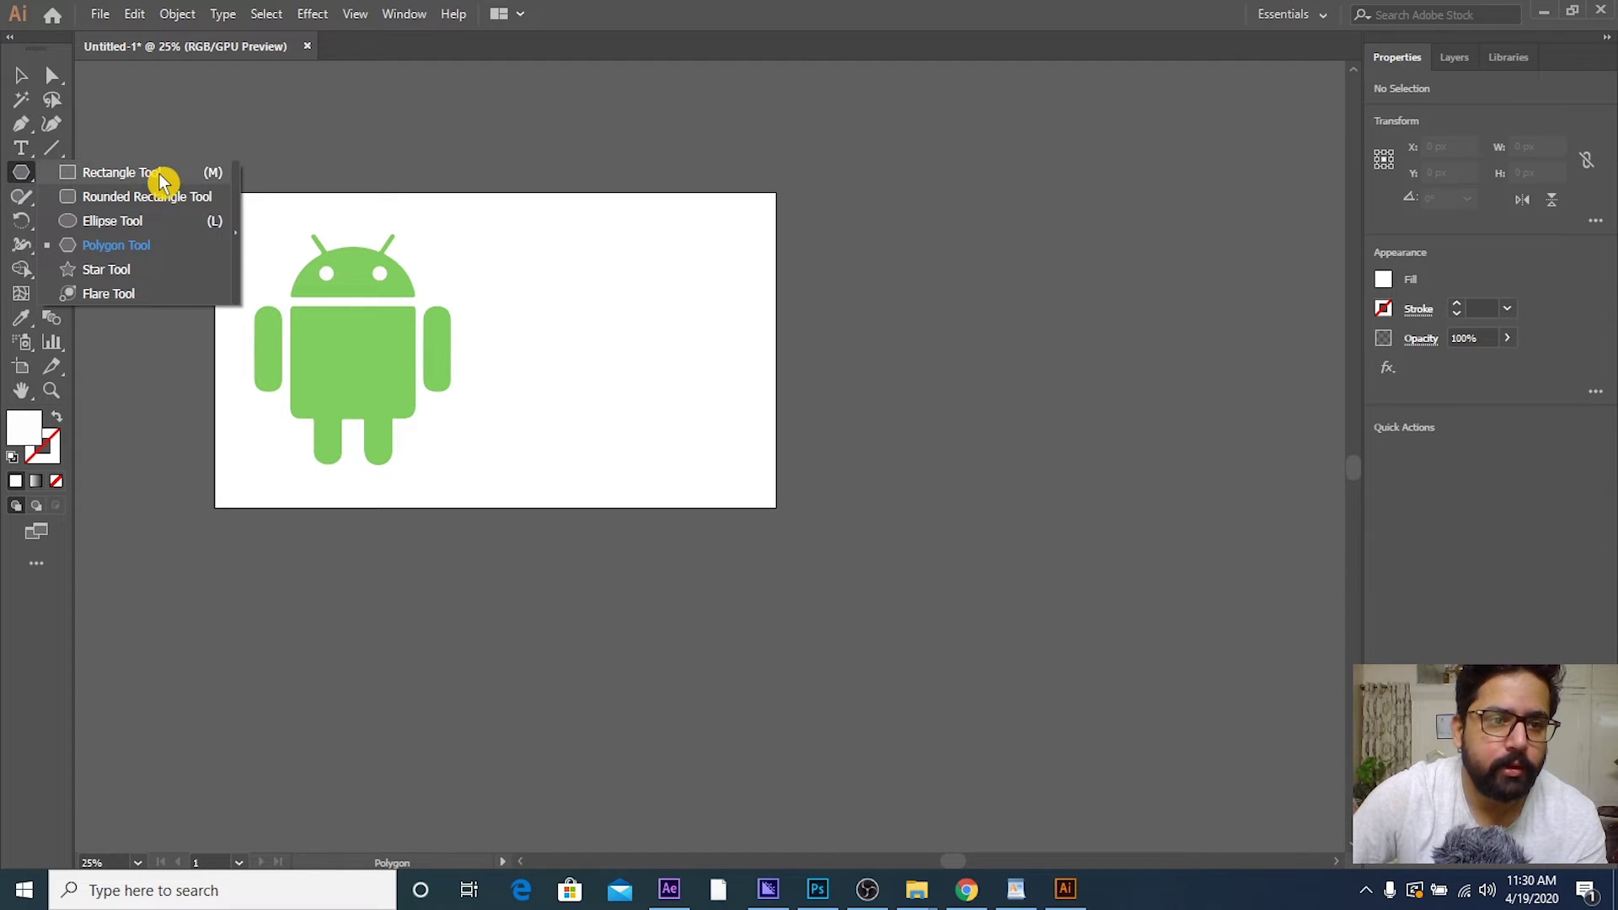
pyautogui.click(156, 173)
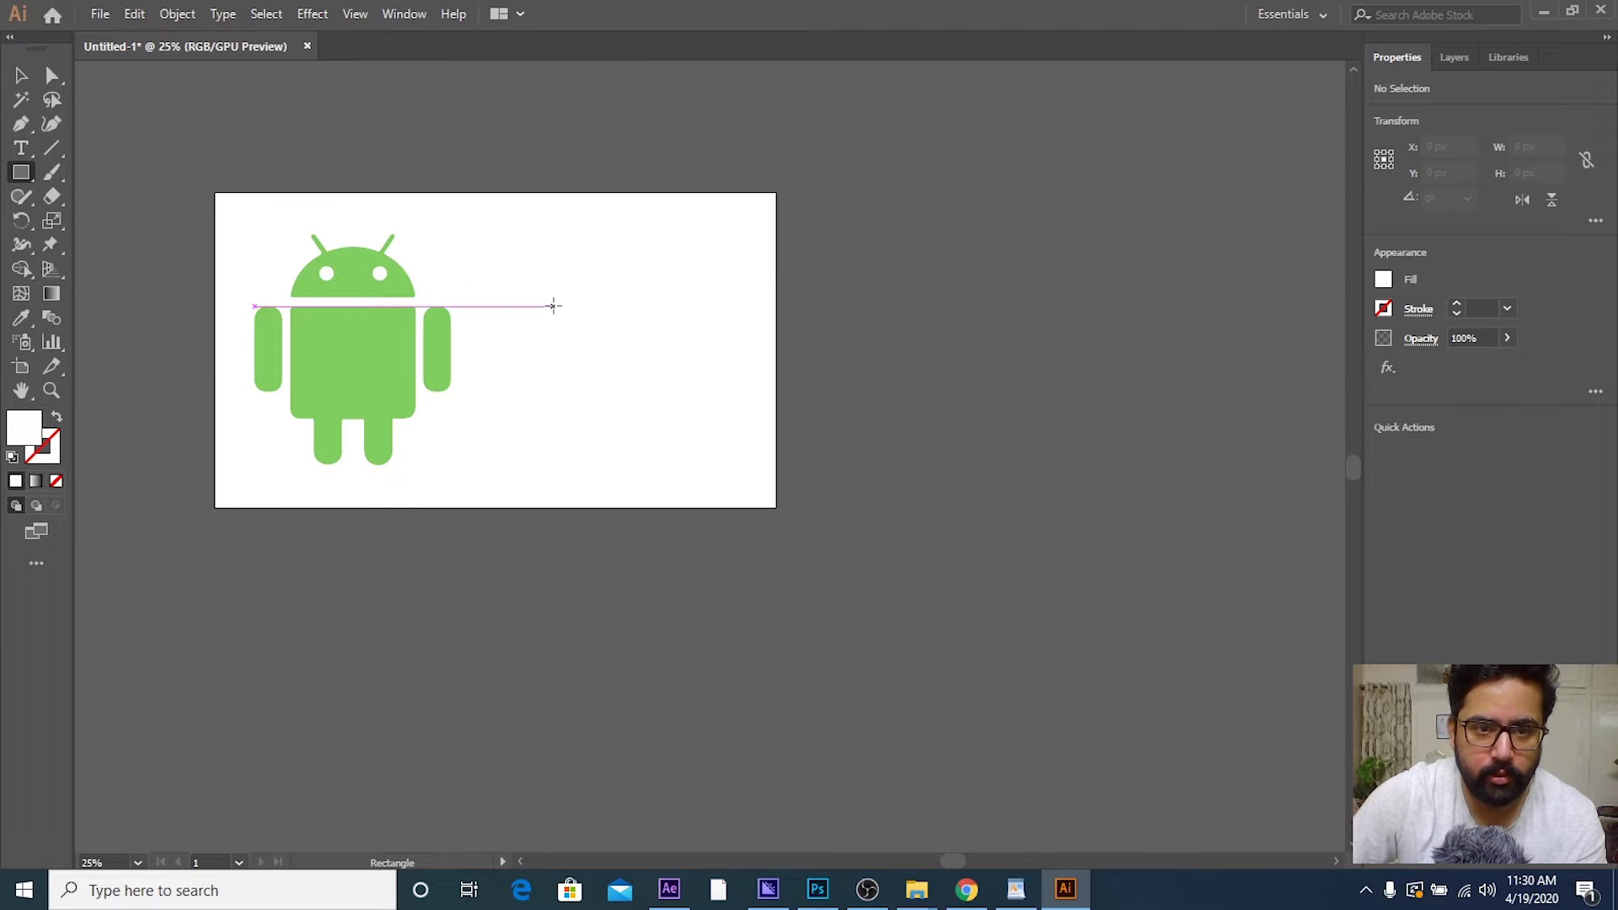
pyautogui.moveTo(553, 307)
pyautogui.mouseDown()
pyautogui.moveTo(681, 425)
pyautogui.moveTo(664, 416)
pyautogui.mouseUp()
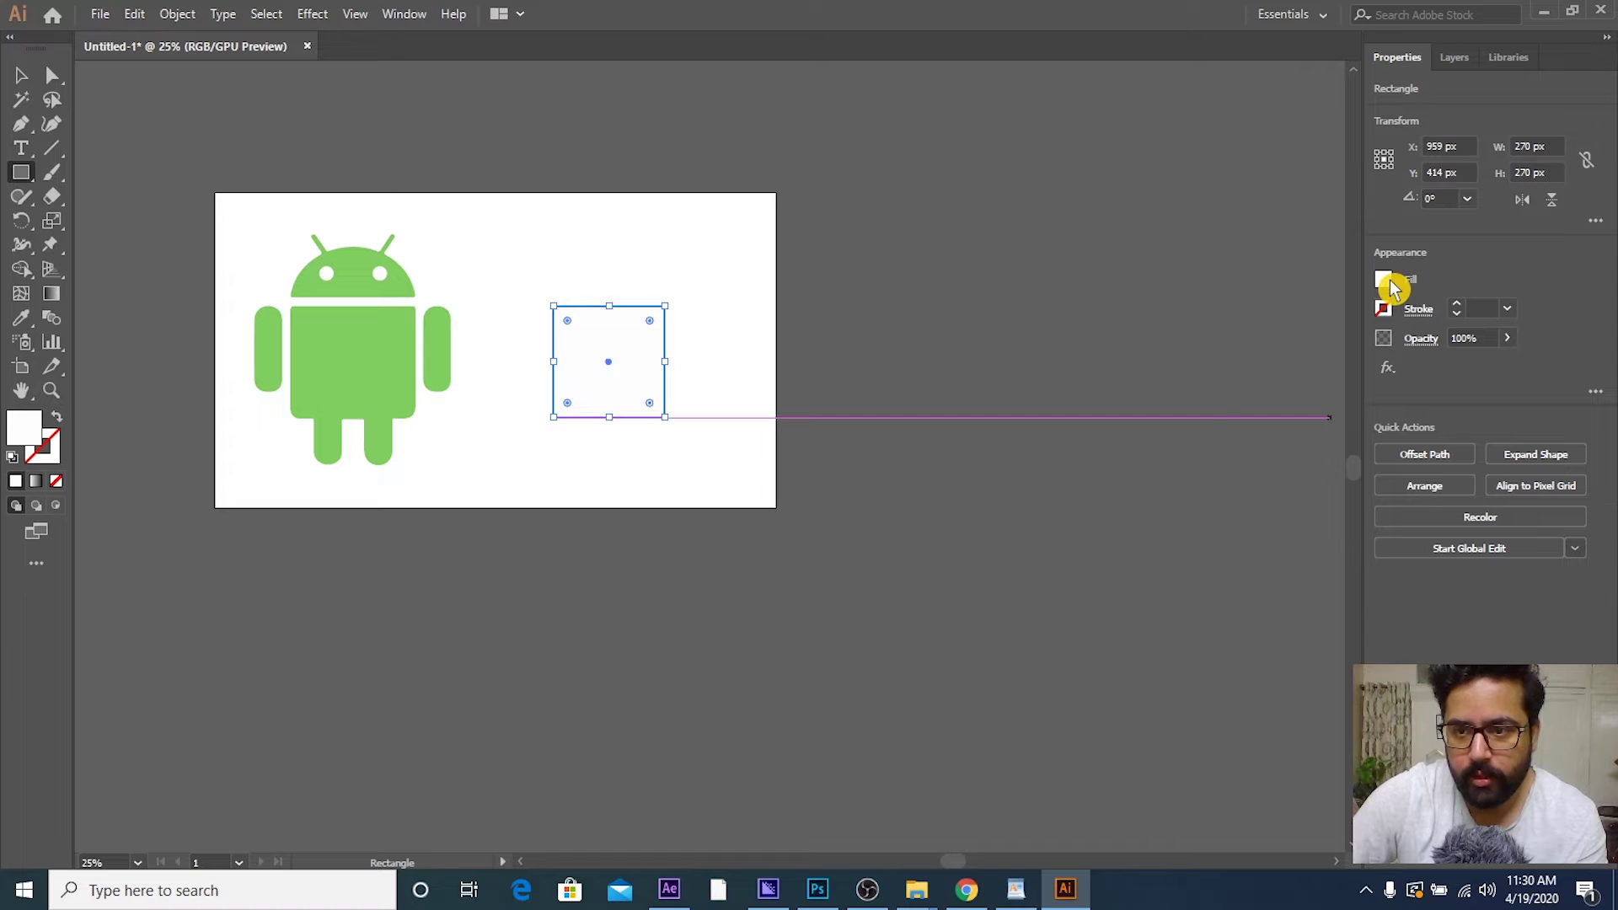
pyautogui.click(1387, 283)
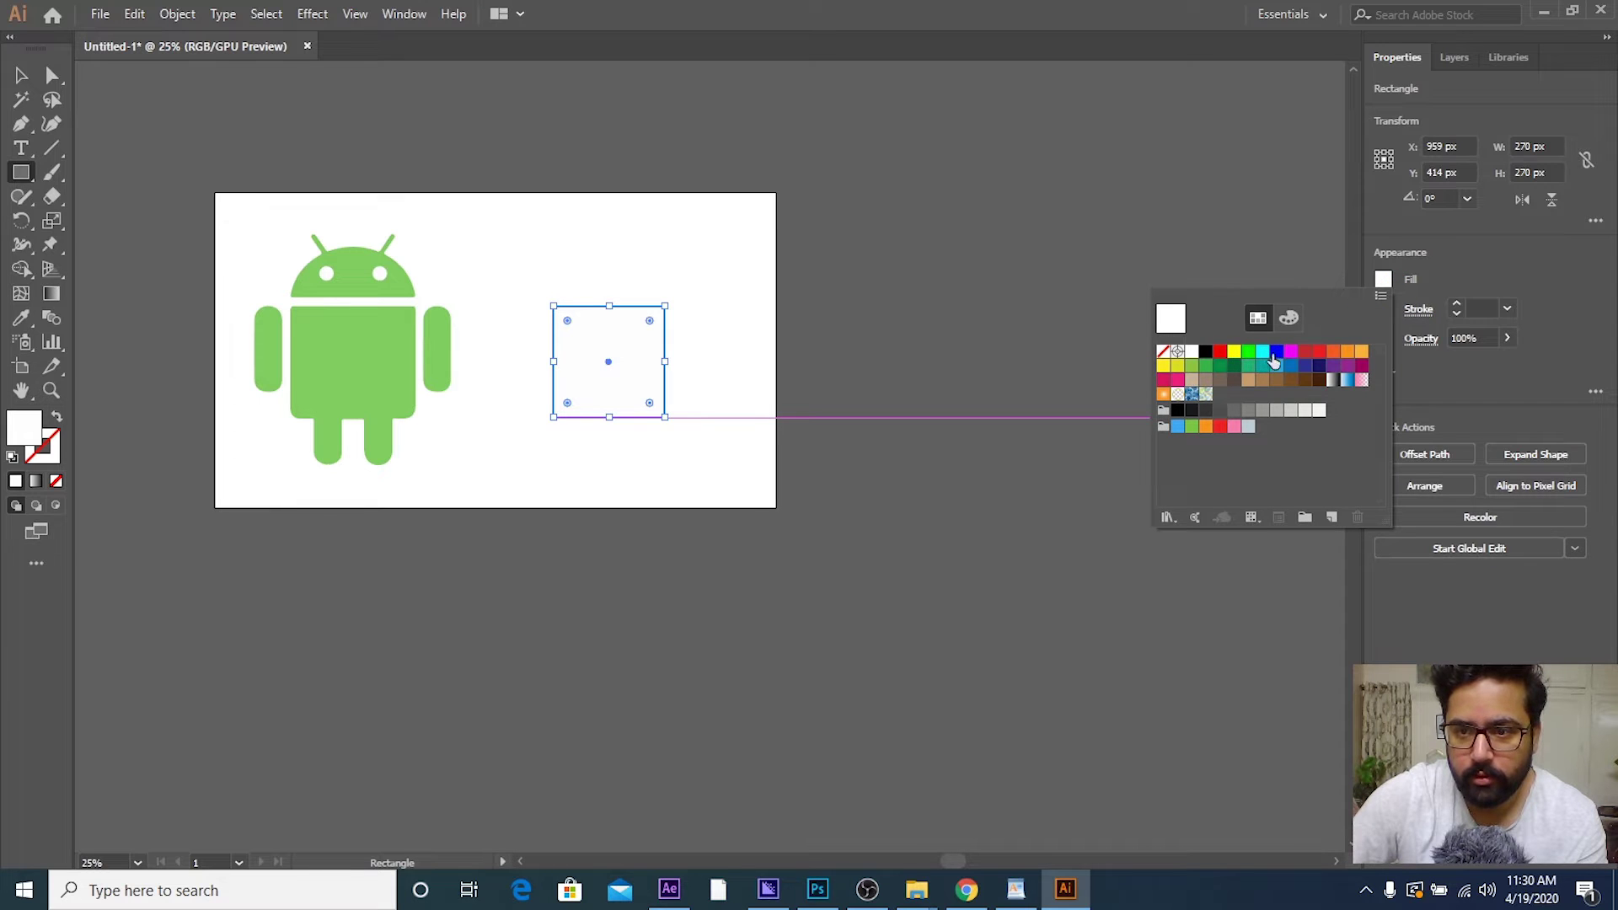
pyautogui.click(1319, 358)
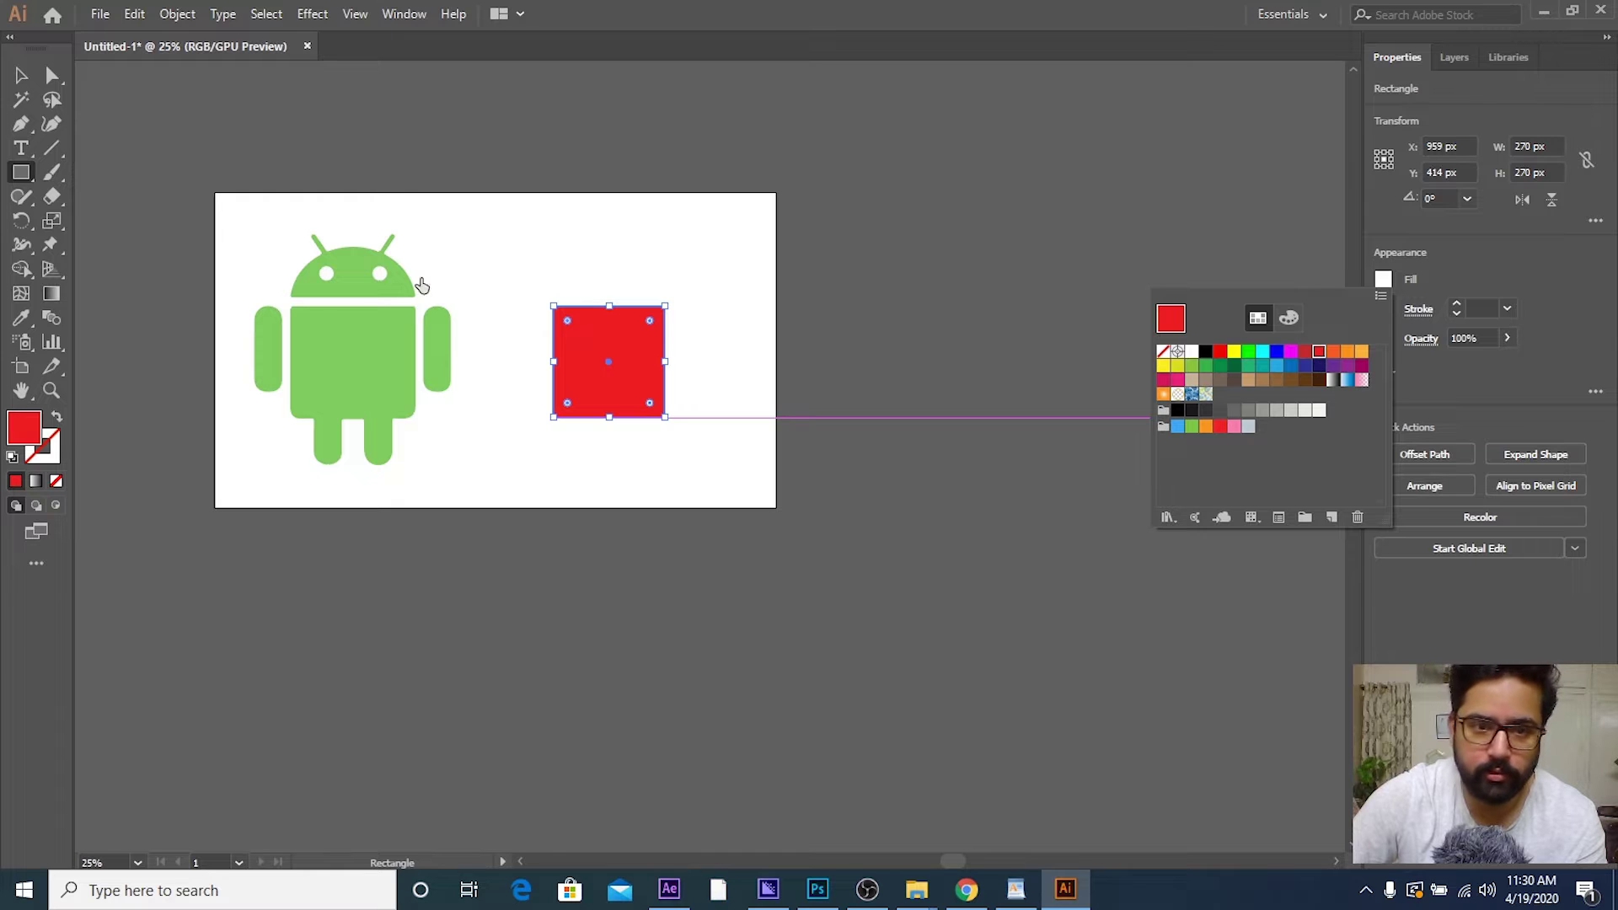
pyautogui.click(15, 81)
# Step: Check the square's 270 px size, then deselect it with the Selection tool
pyautogui.click(594, 217)
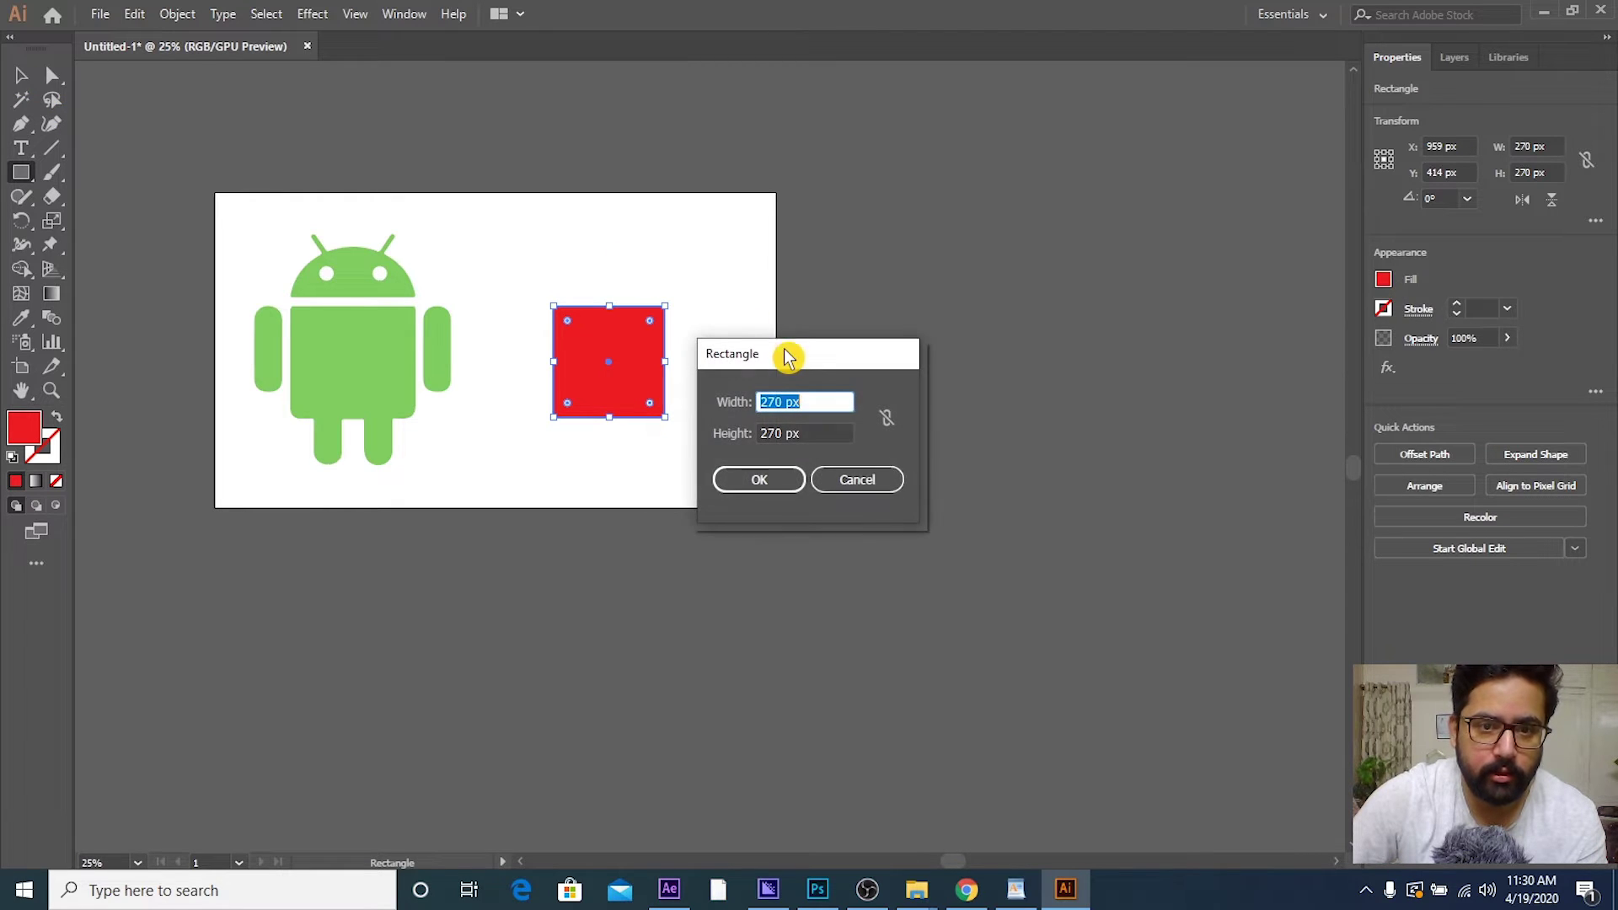
pyautogui.click(869, 476)
pyautogui.click(21, 76)
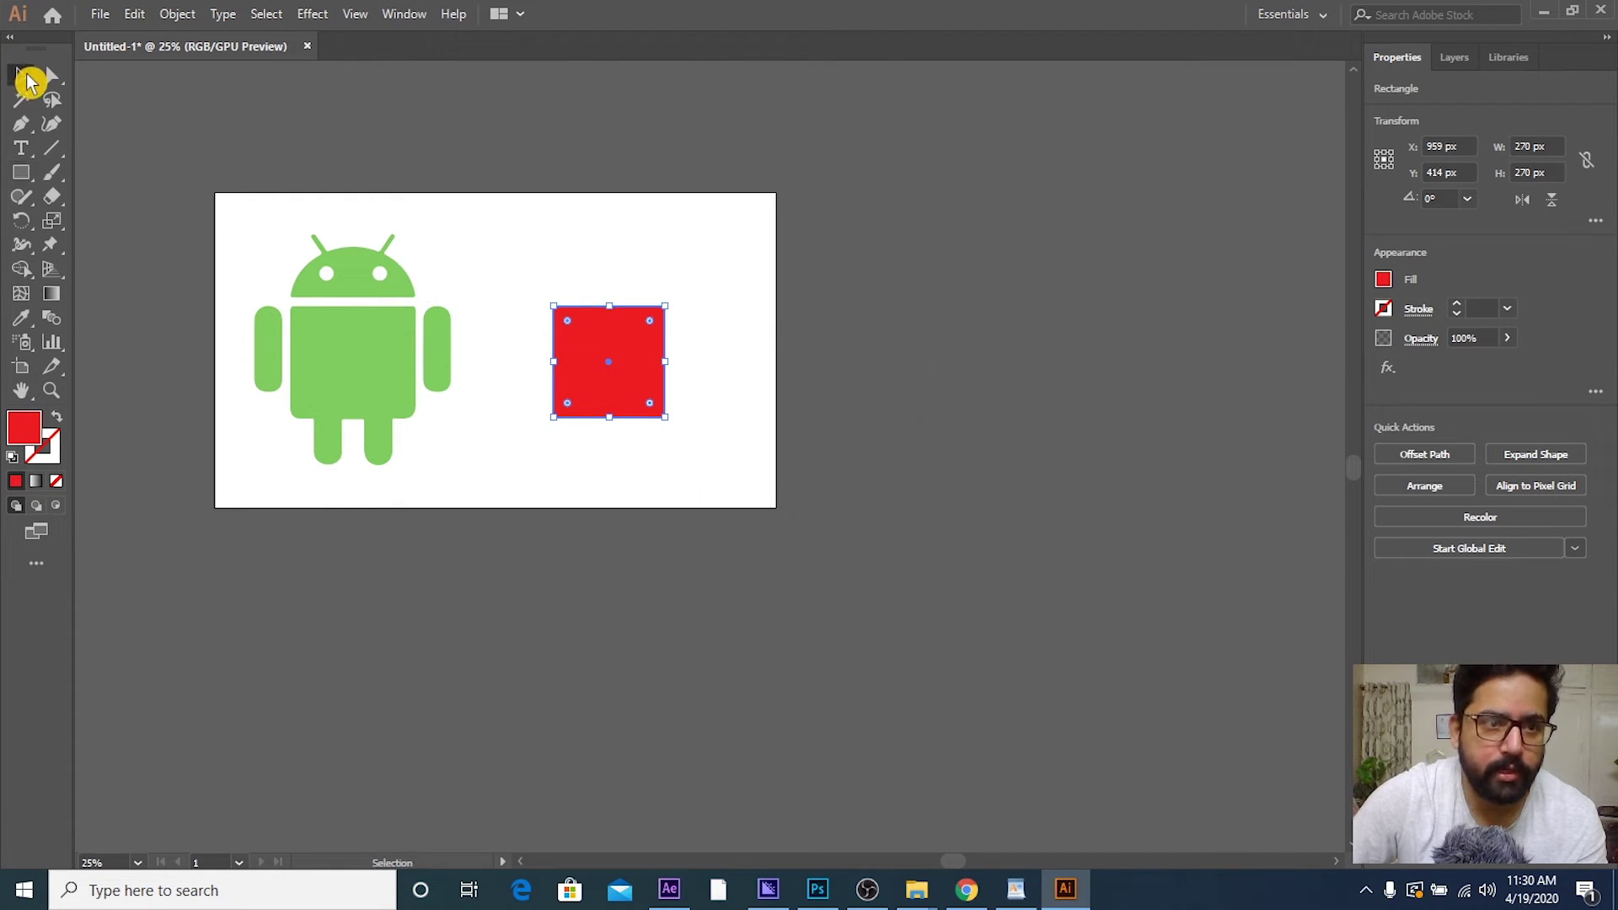
pyautogui.click(472, 265)
pyautogui.scroll(2, 413, 320)
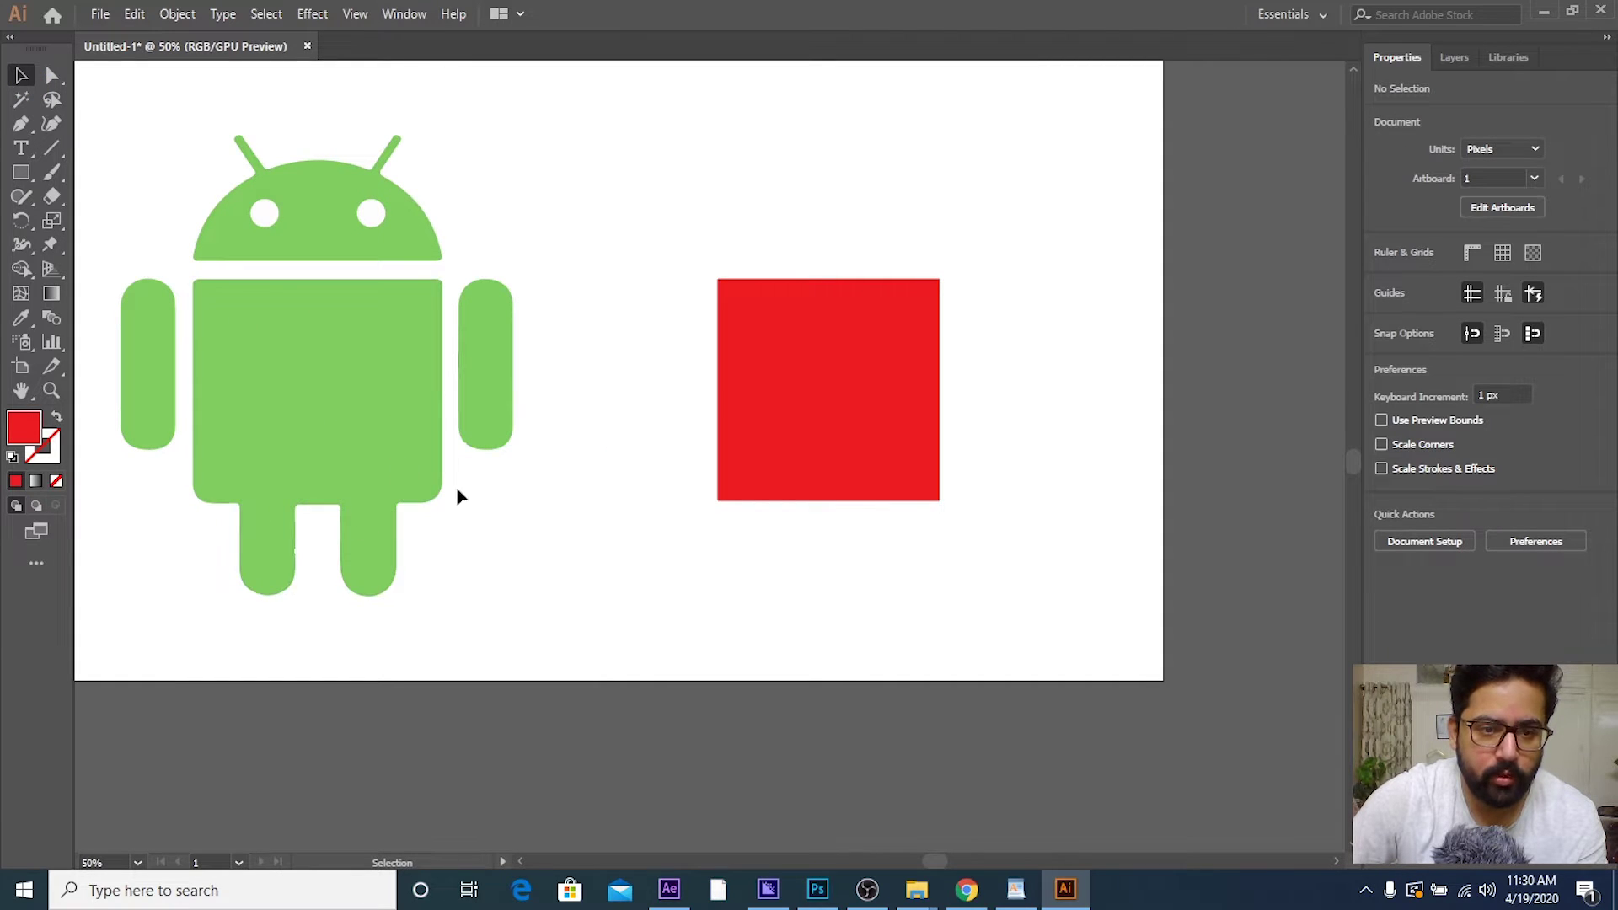
pyautogui.scroll(-1, 462, 497)
pyautogui.click(704, 423)
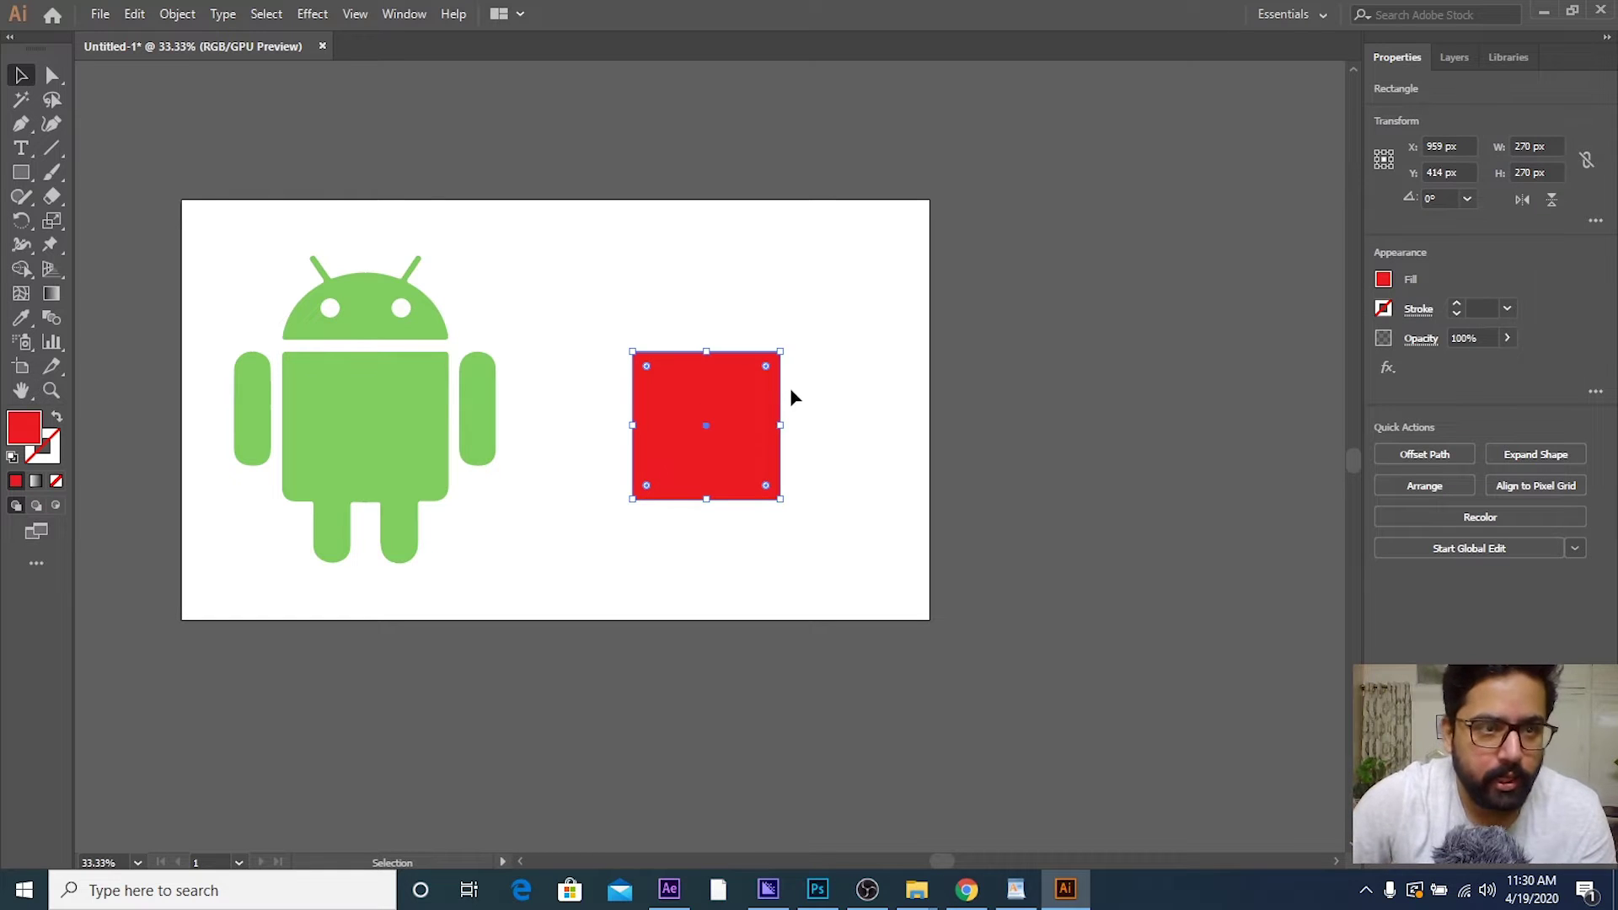
pyautogui.click(51, 76)
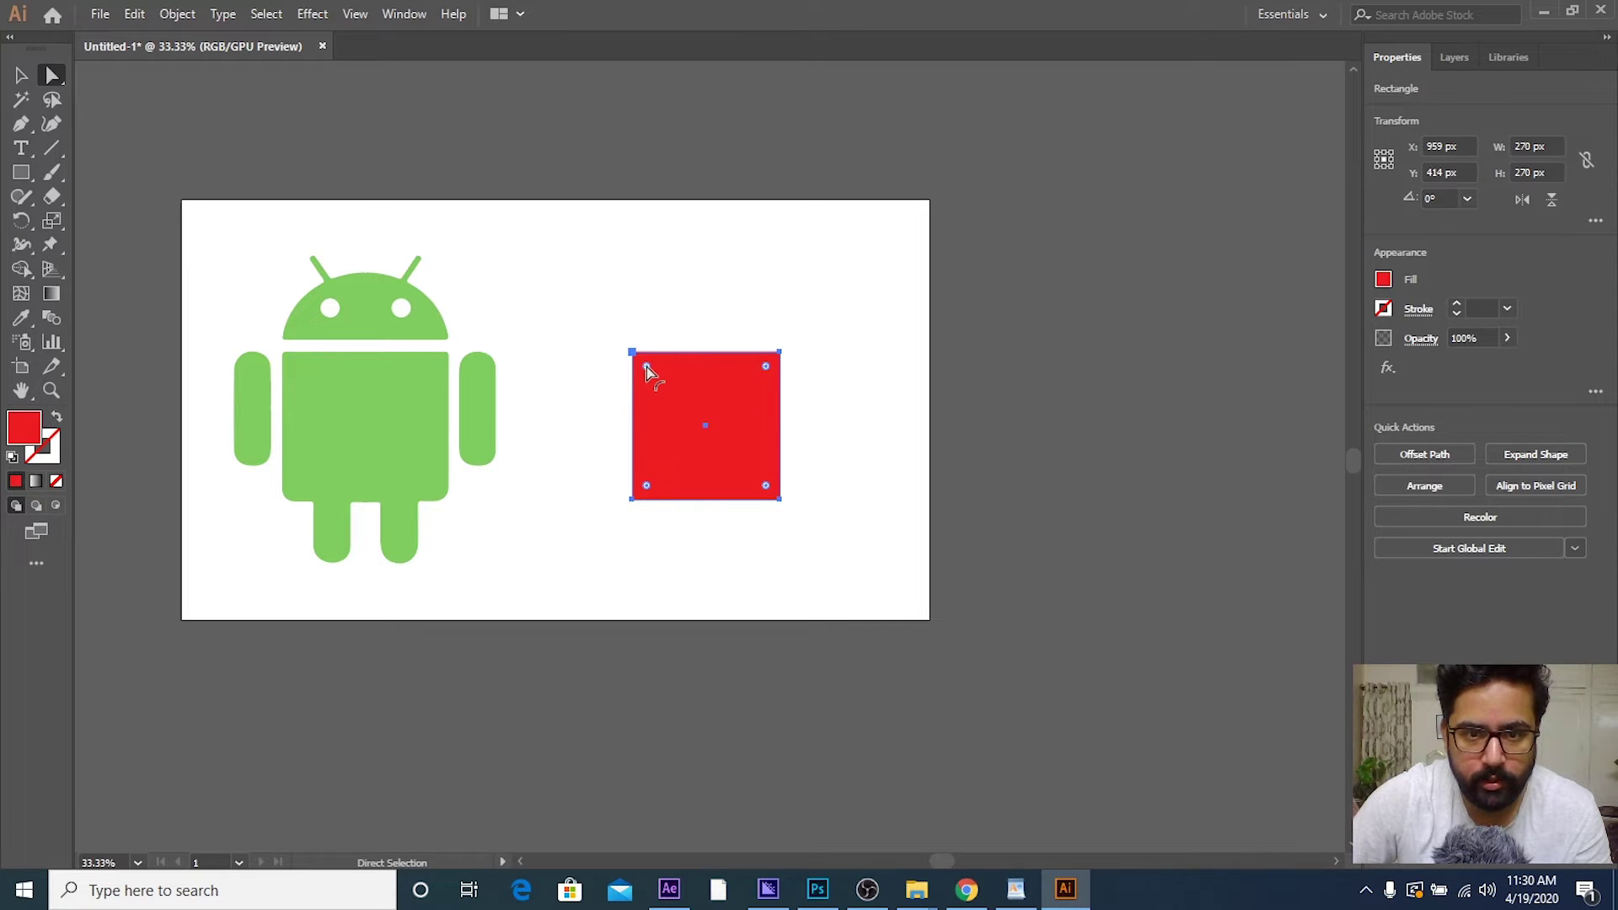
pyautogui.moveTo(647, 369); pyautogui.dragTo(790, 546)
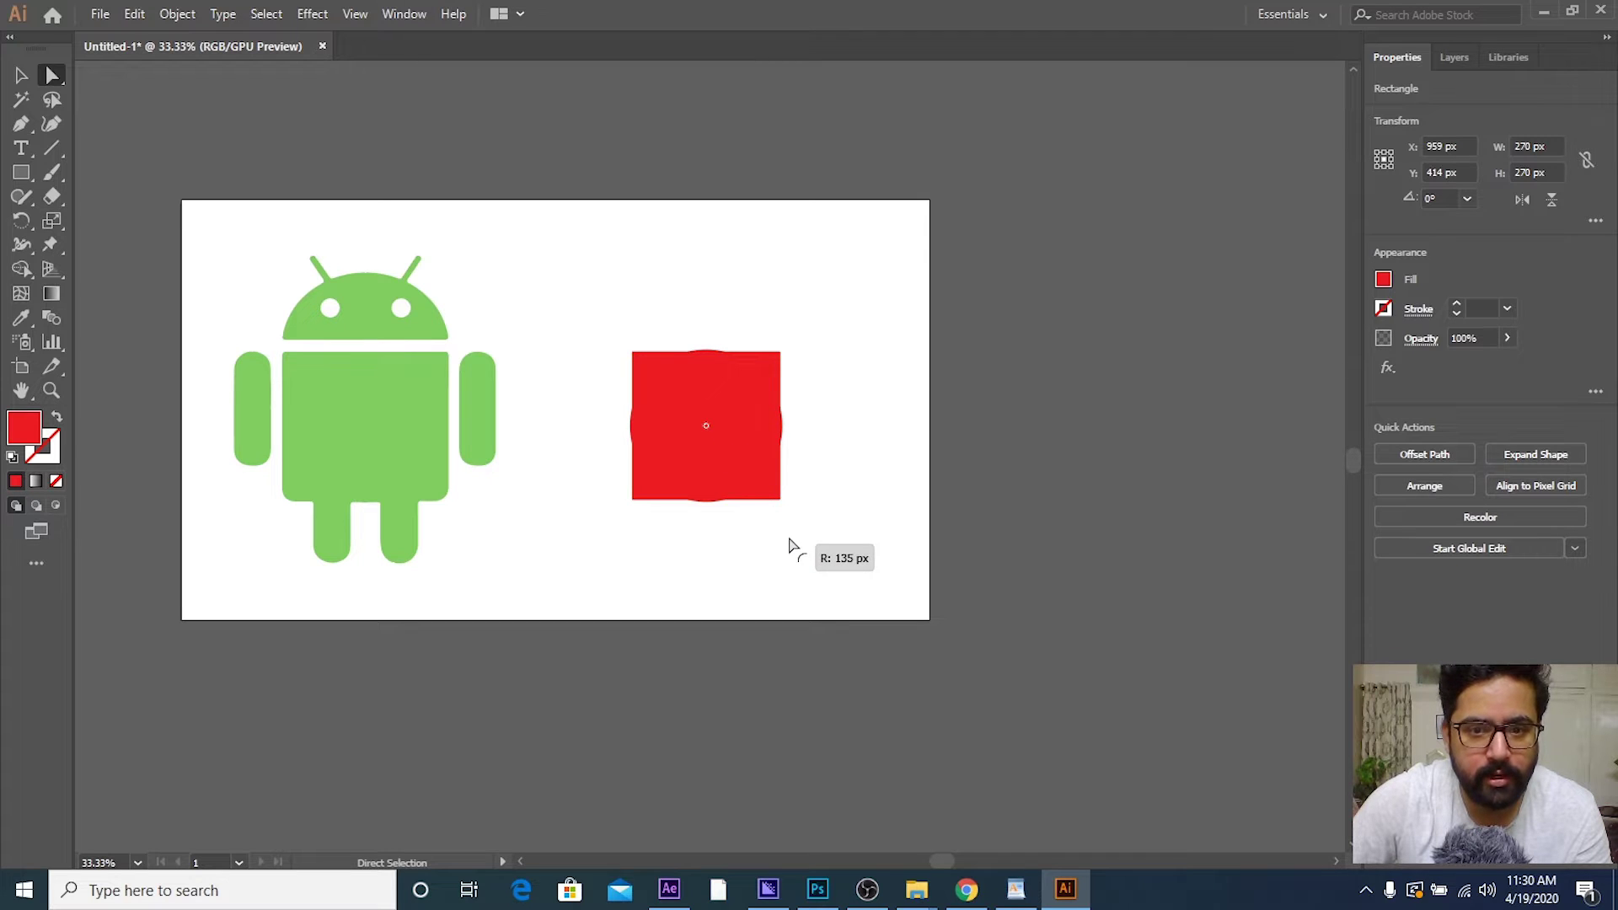
pyautogui.moveTo(790, 546); pyautogui.dragTo(802, 533)
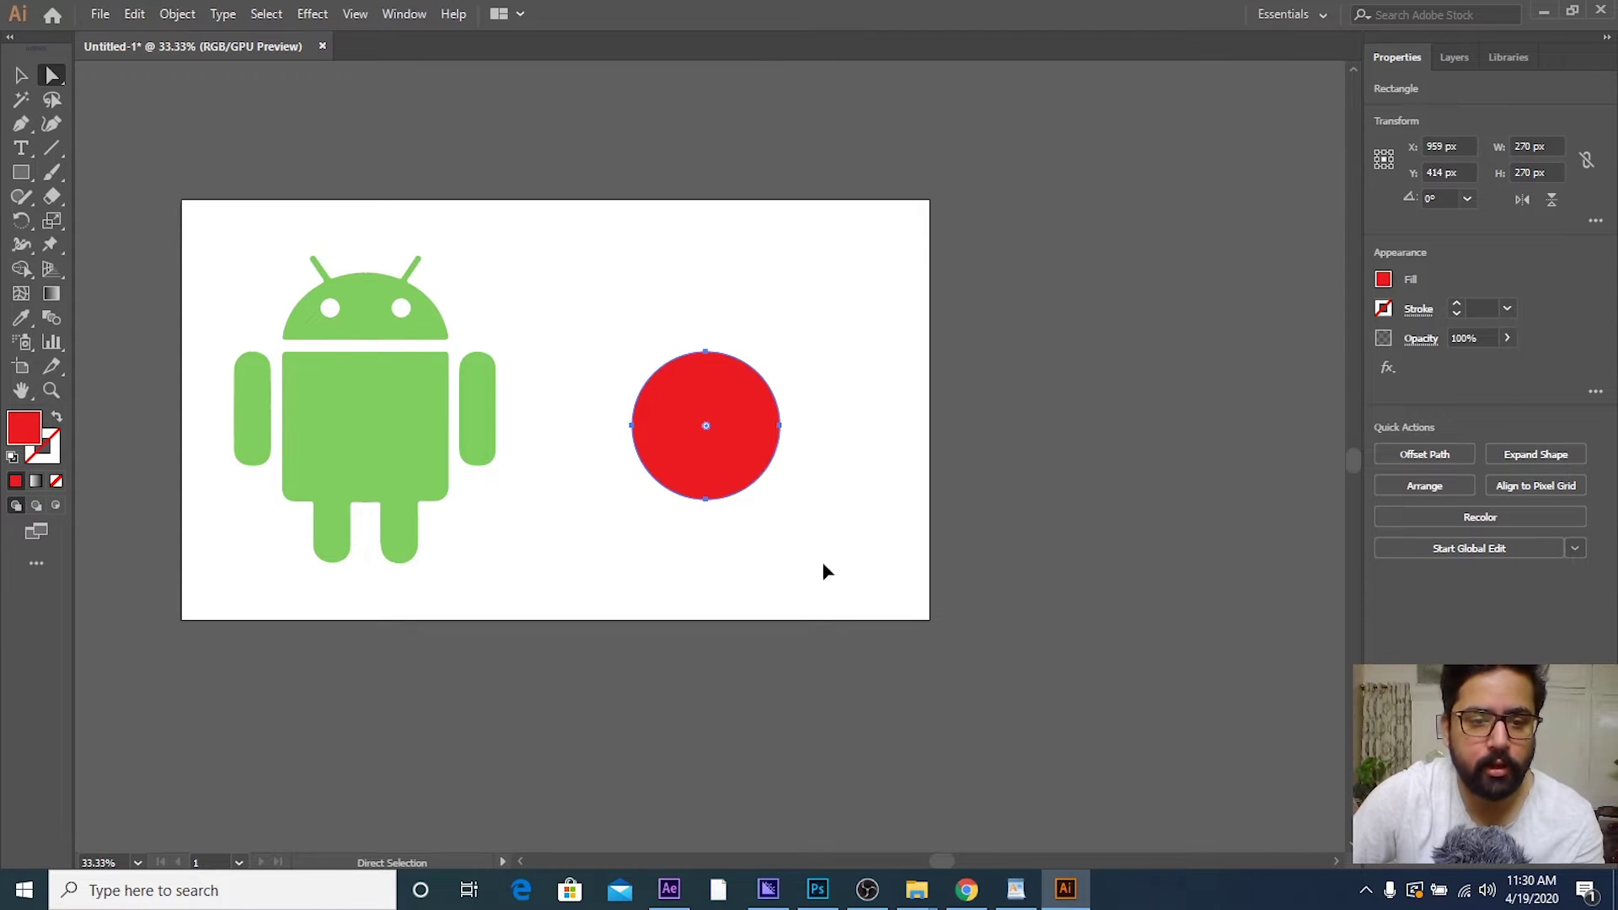
pyautogui.hotkey('ctrl', 'z')
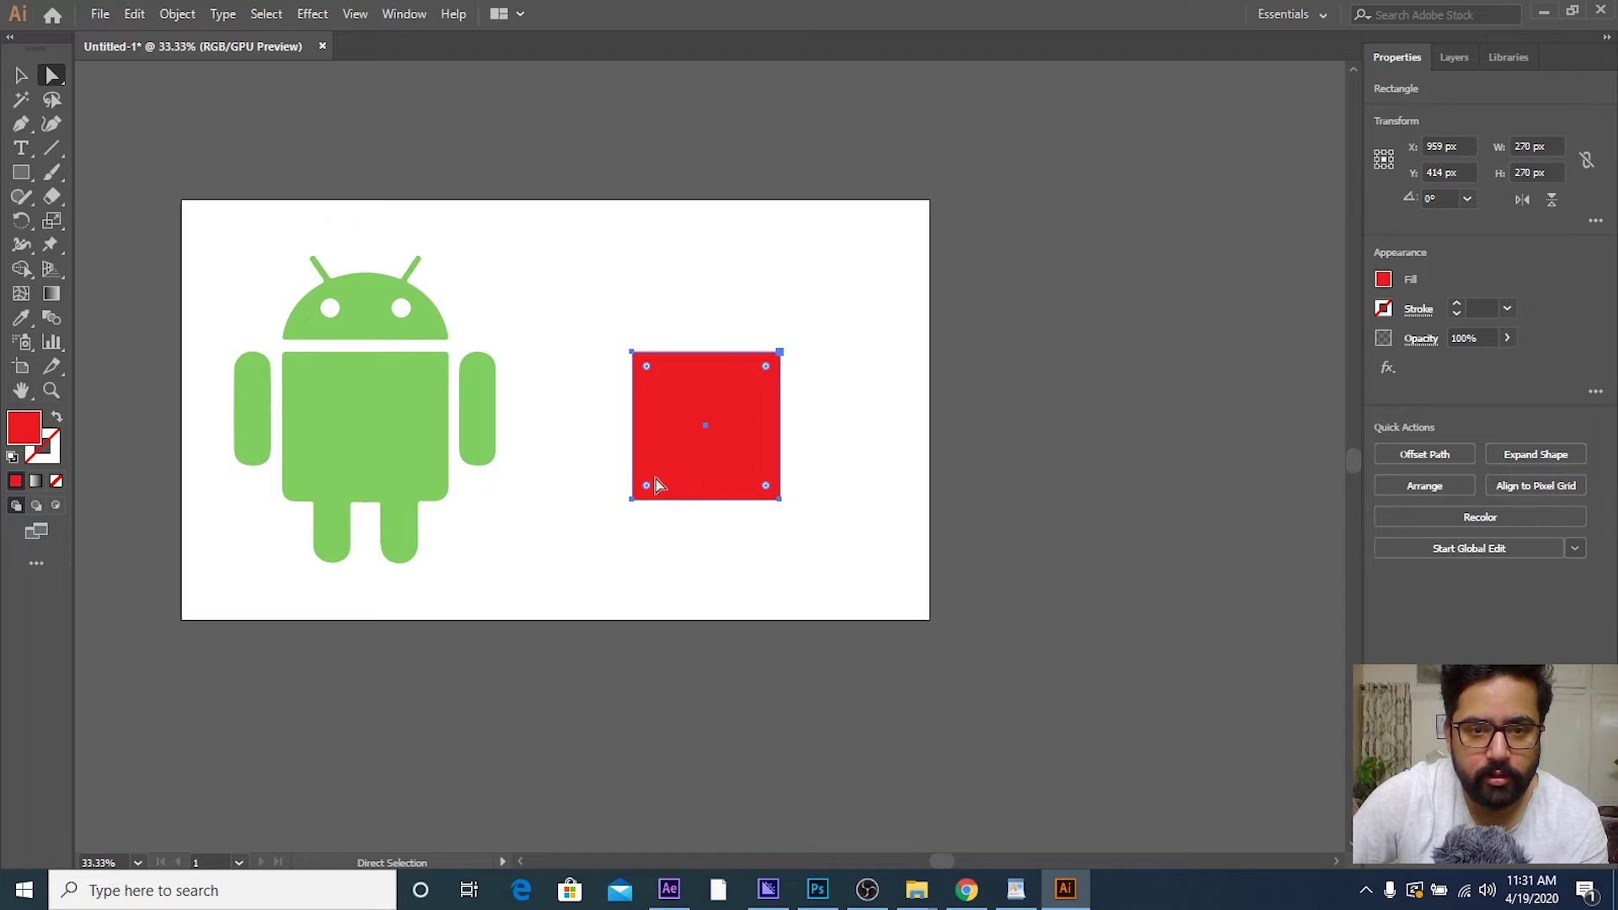
pyautogui.click(612, 299)
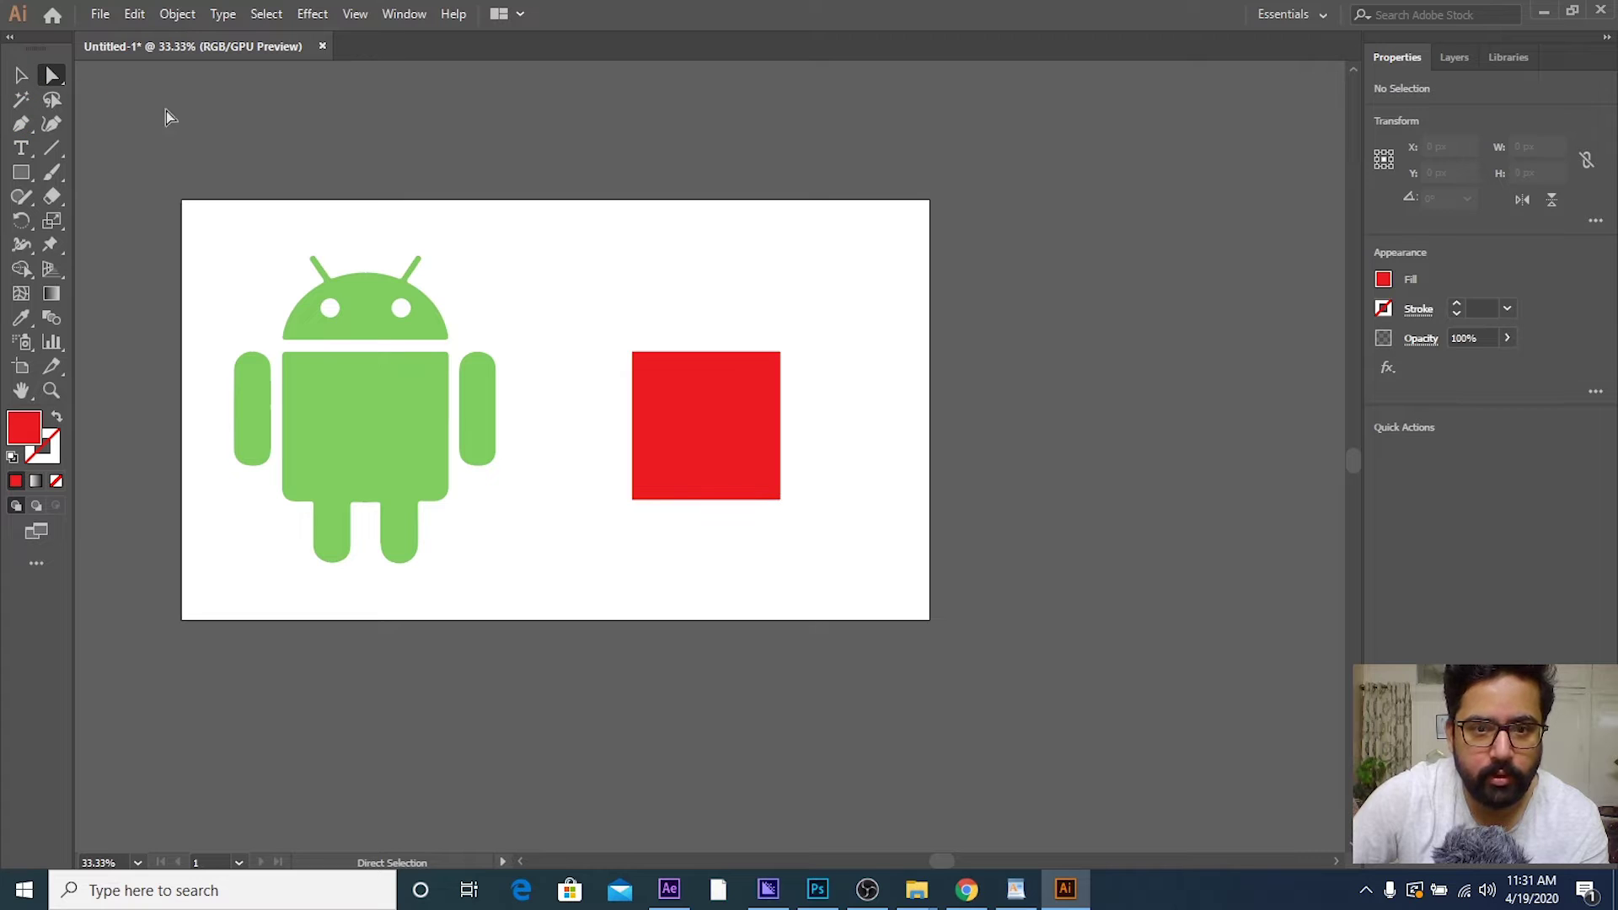
# Step: Briefly round the red square's top corners, then undo to restore four sharp corners
pyautogui.moveTo(626, 301); pyautogui.dragTo(743, 439)
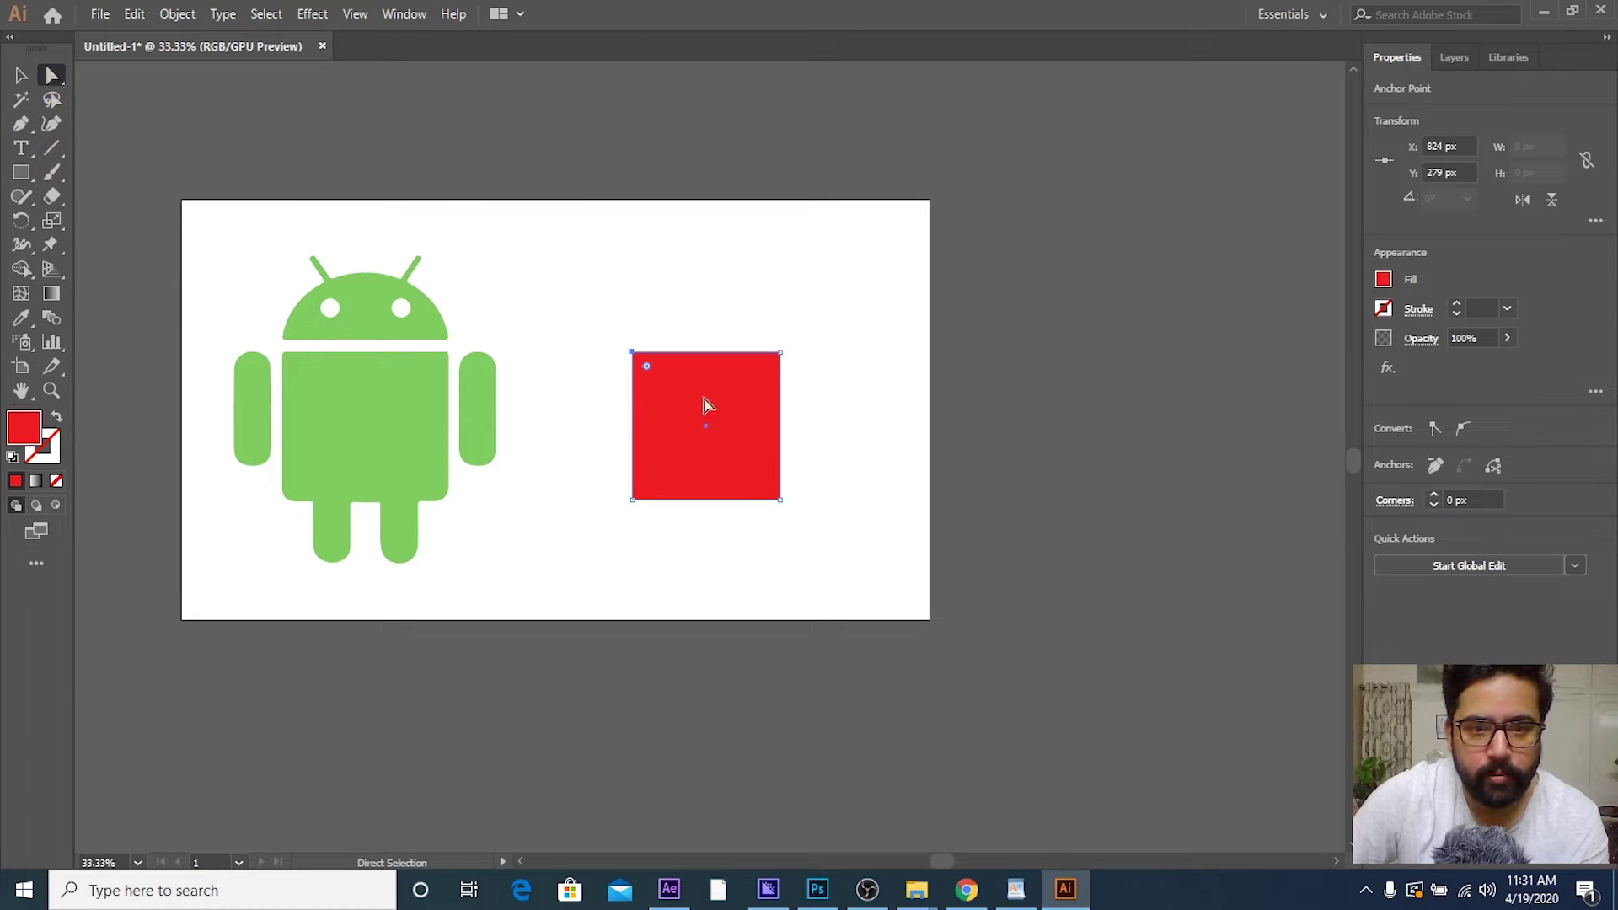
pyautogui.click(708, 404)
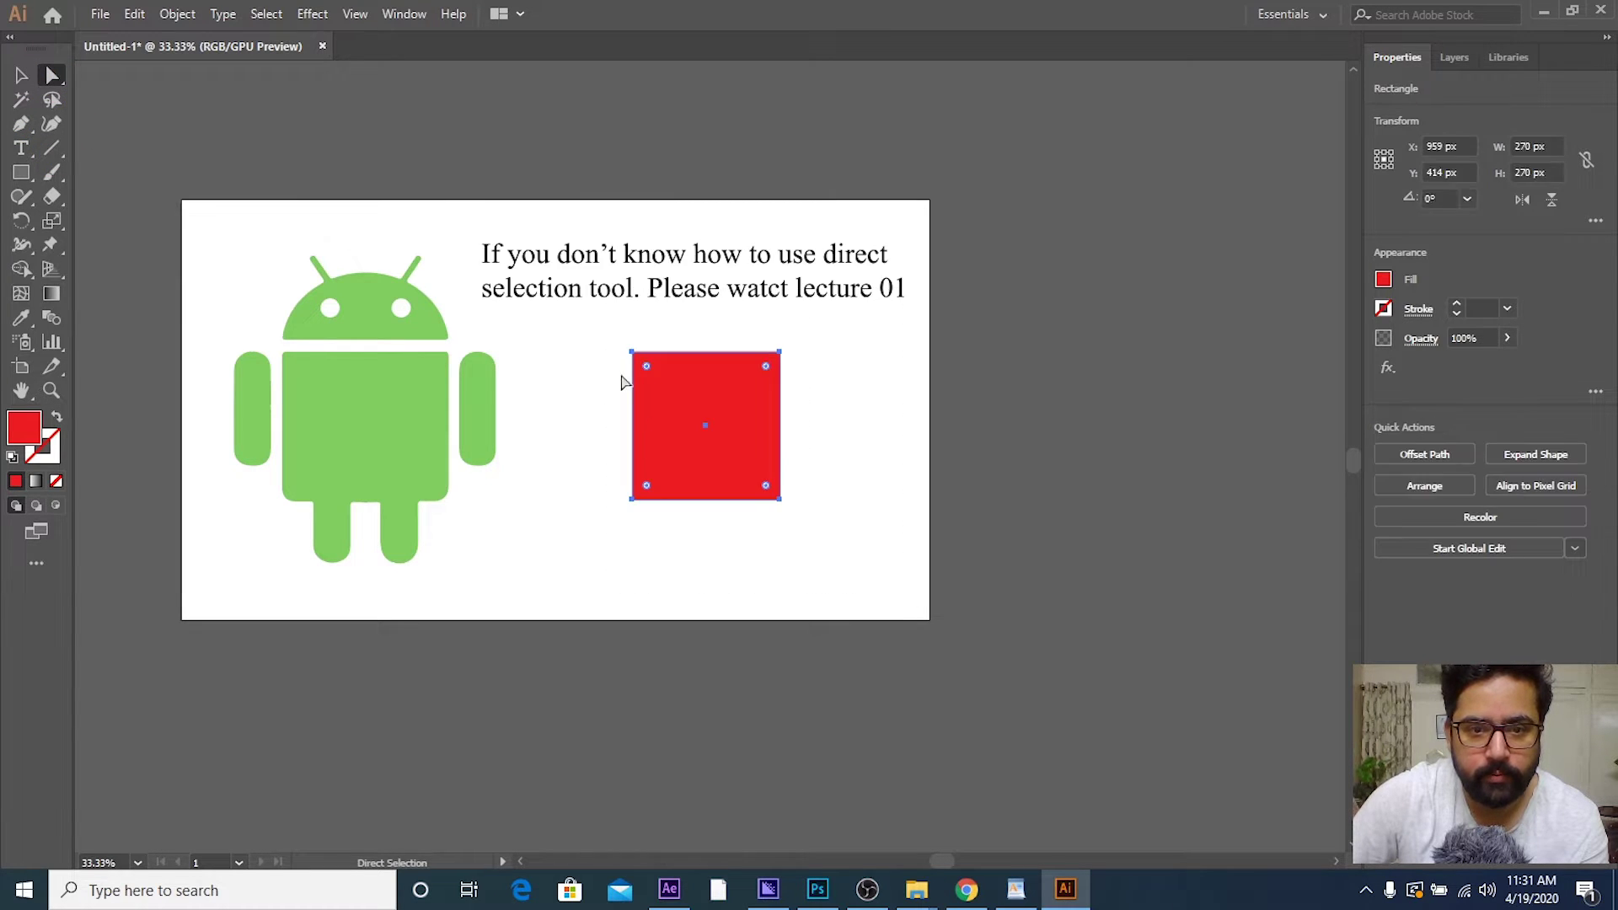
pyautogui.moveTo(646, 366); pyautogui.dragTo(655, 371)
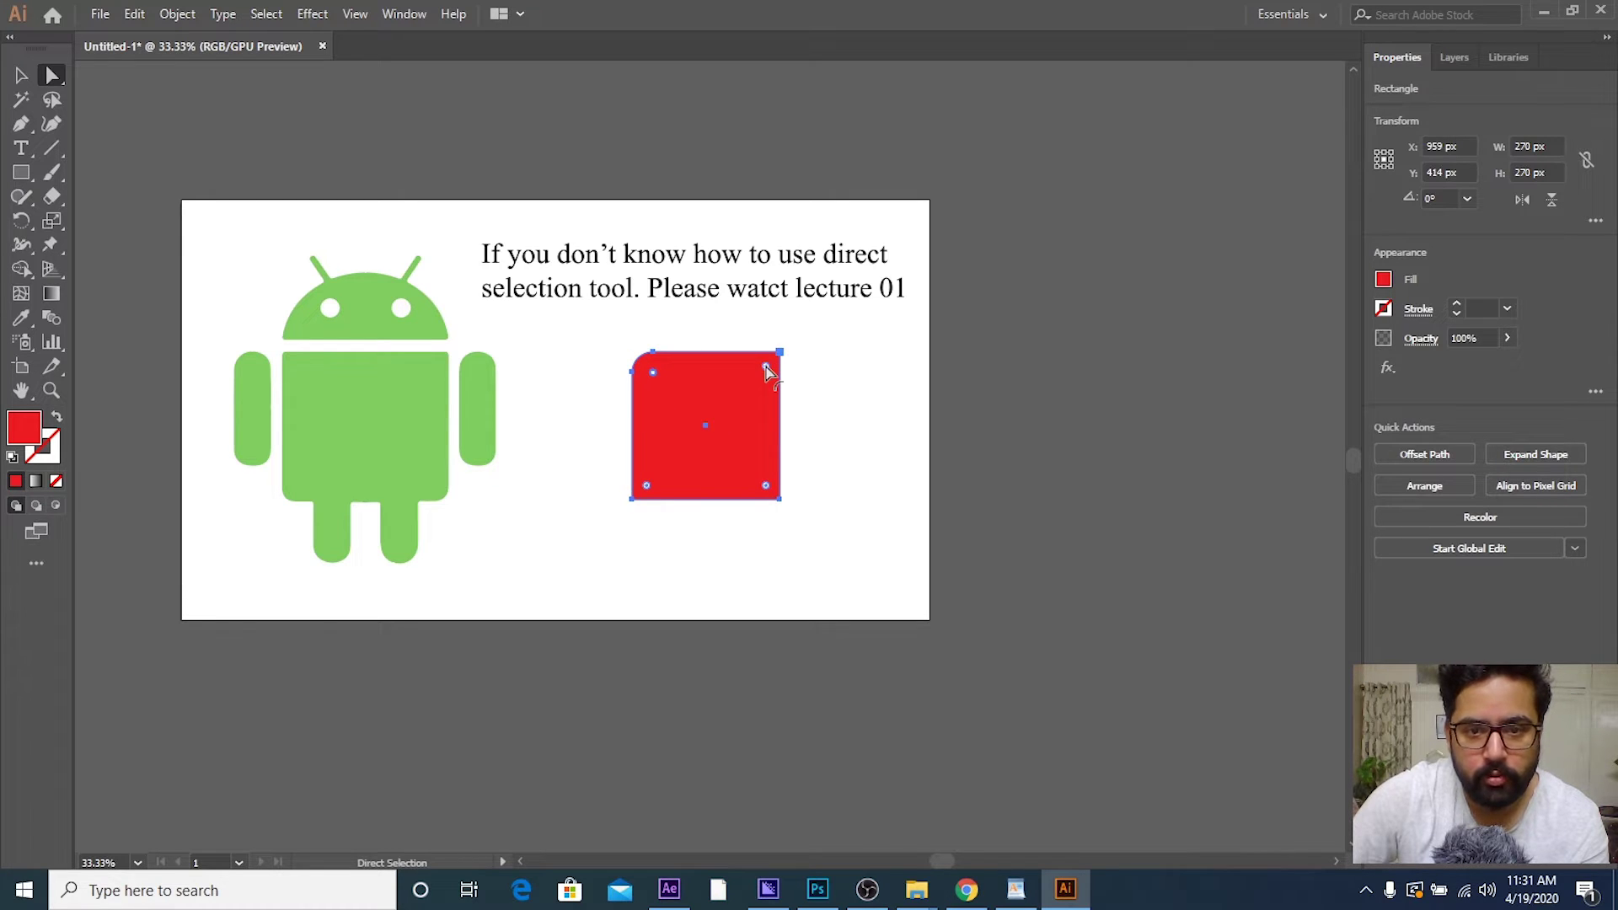
pyautogui.moveTo(766, 370); pyautogui.dragTo(757, 377)
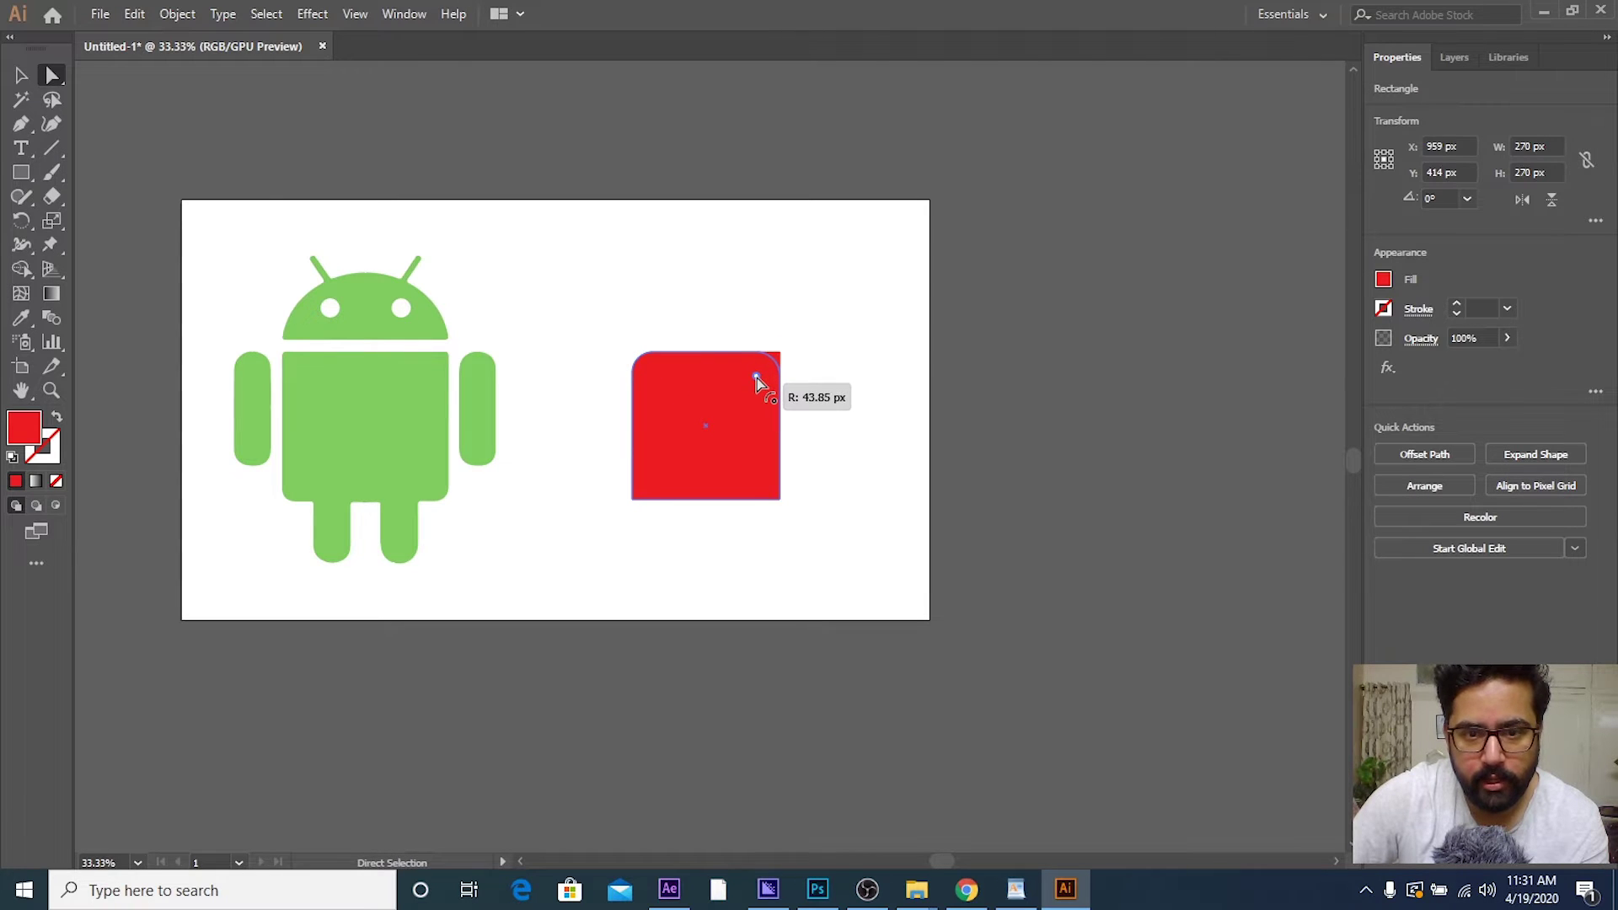
pyautogui.click(851, 385)
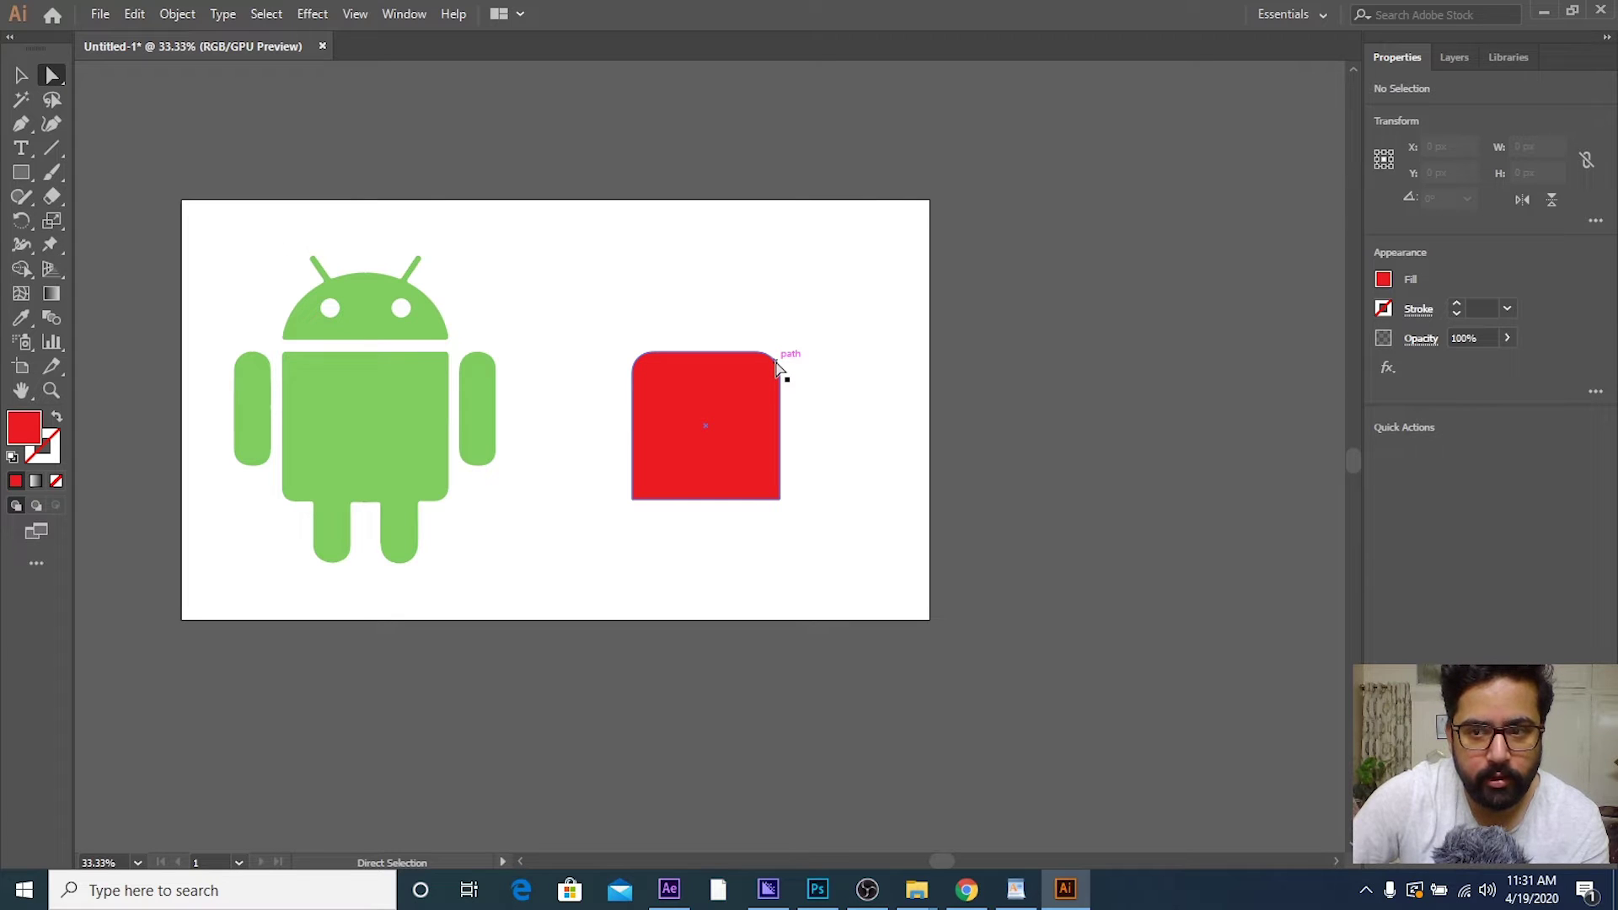
pyautogui.hotkey('ctrl', 'z')
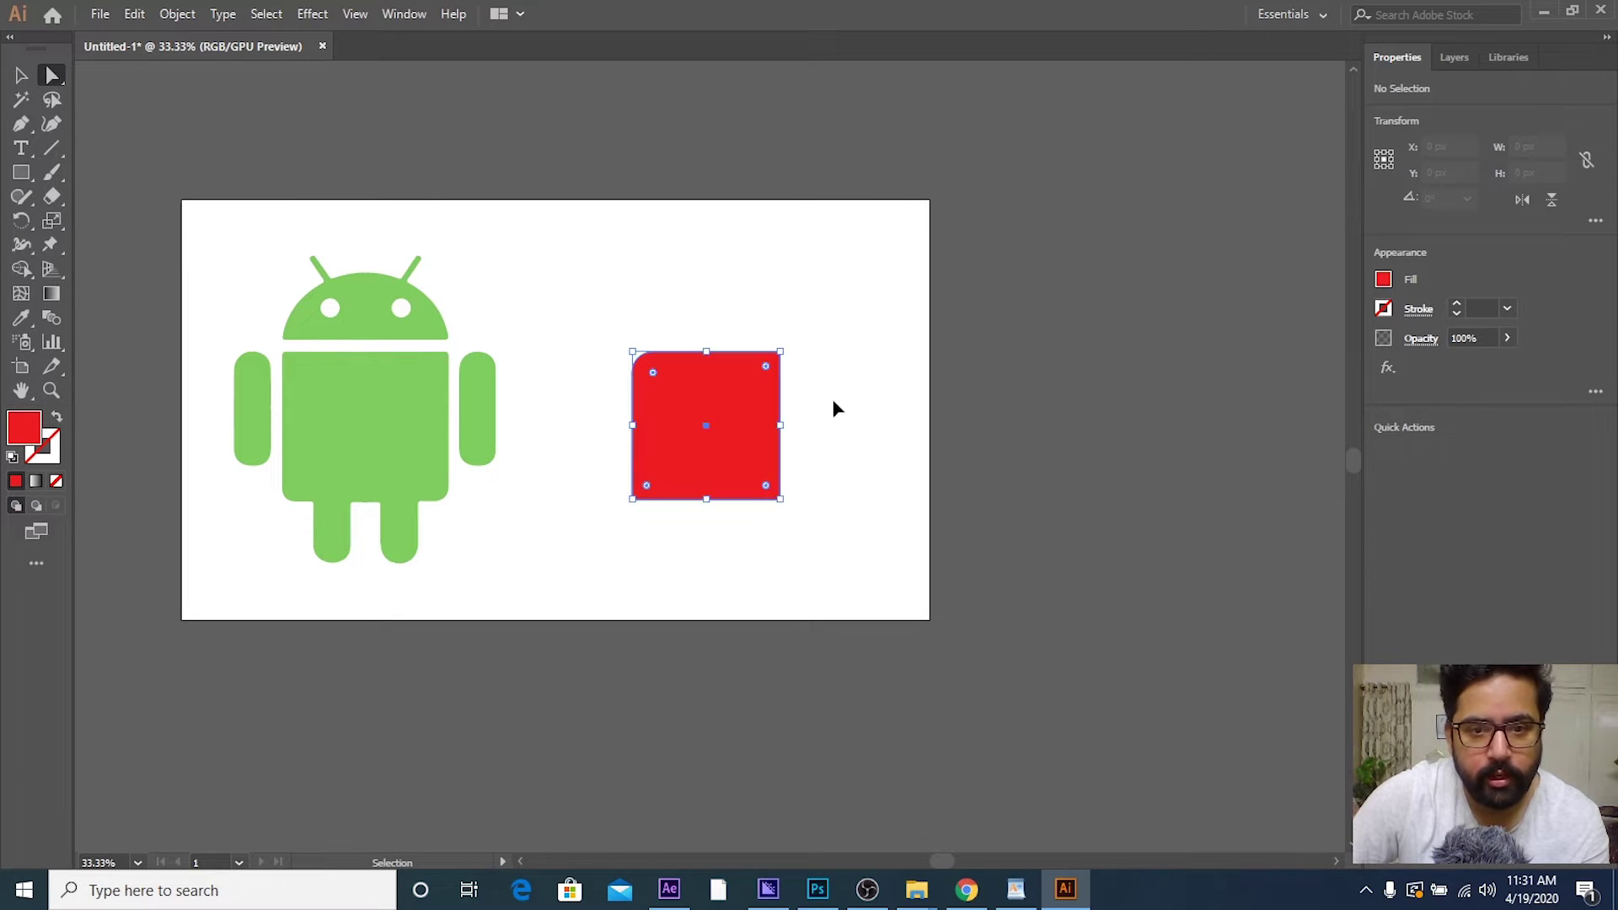
pyautogui.click(857, 416)
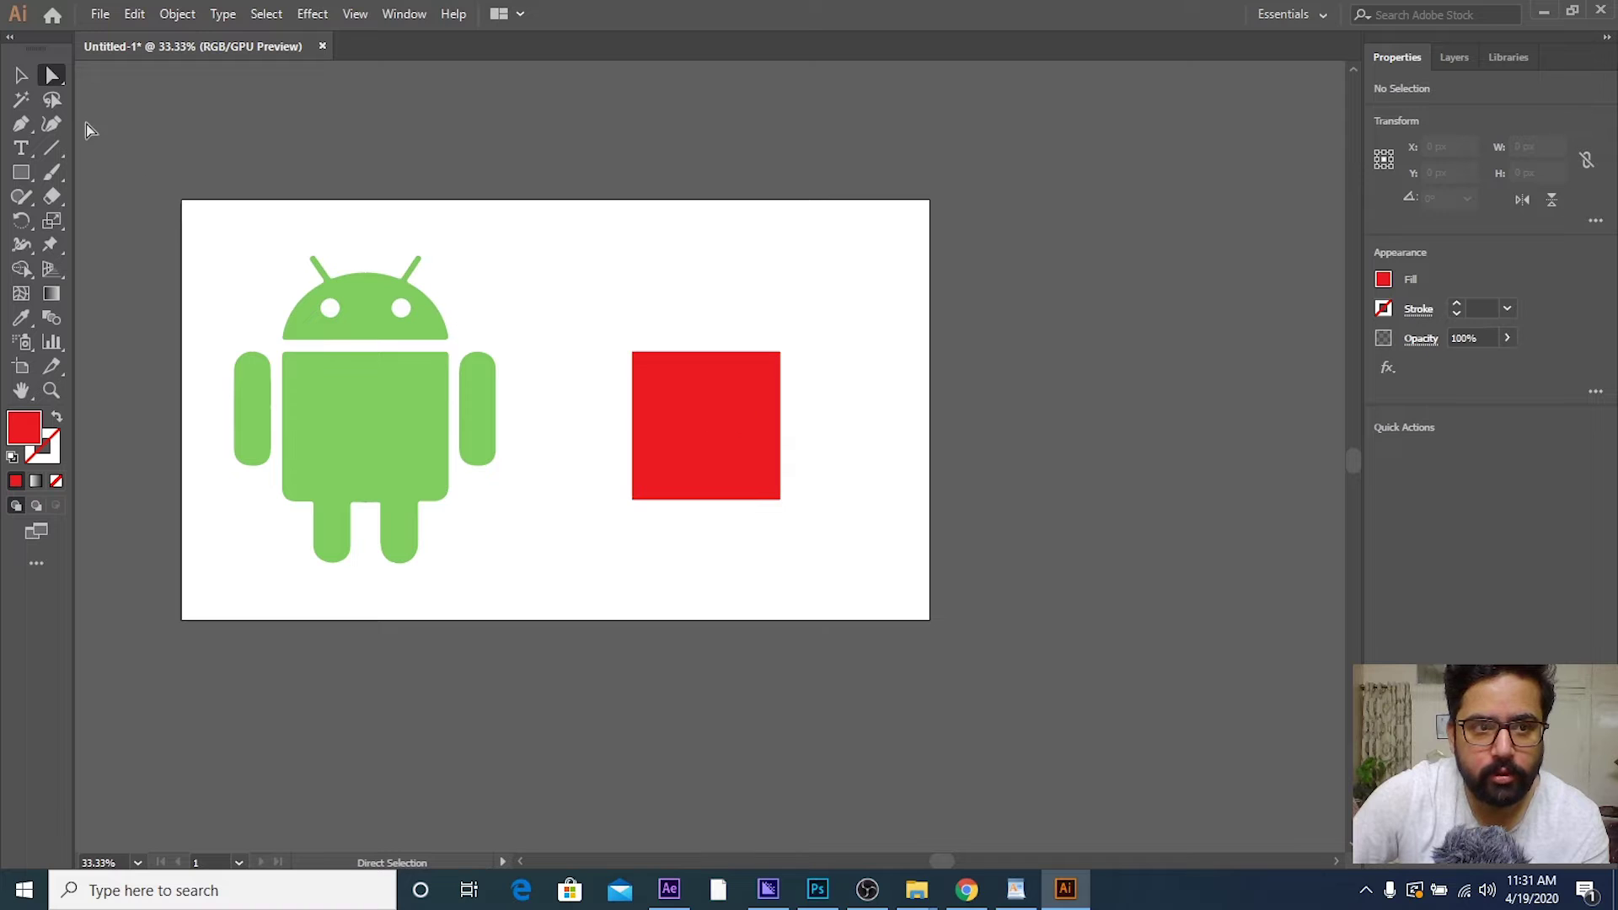
# Step: Round all four corners of the red square to about 23.5 px
pyautogui.click(25, 85)
pyautogui.click(767, 396)
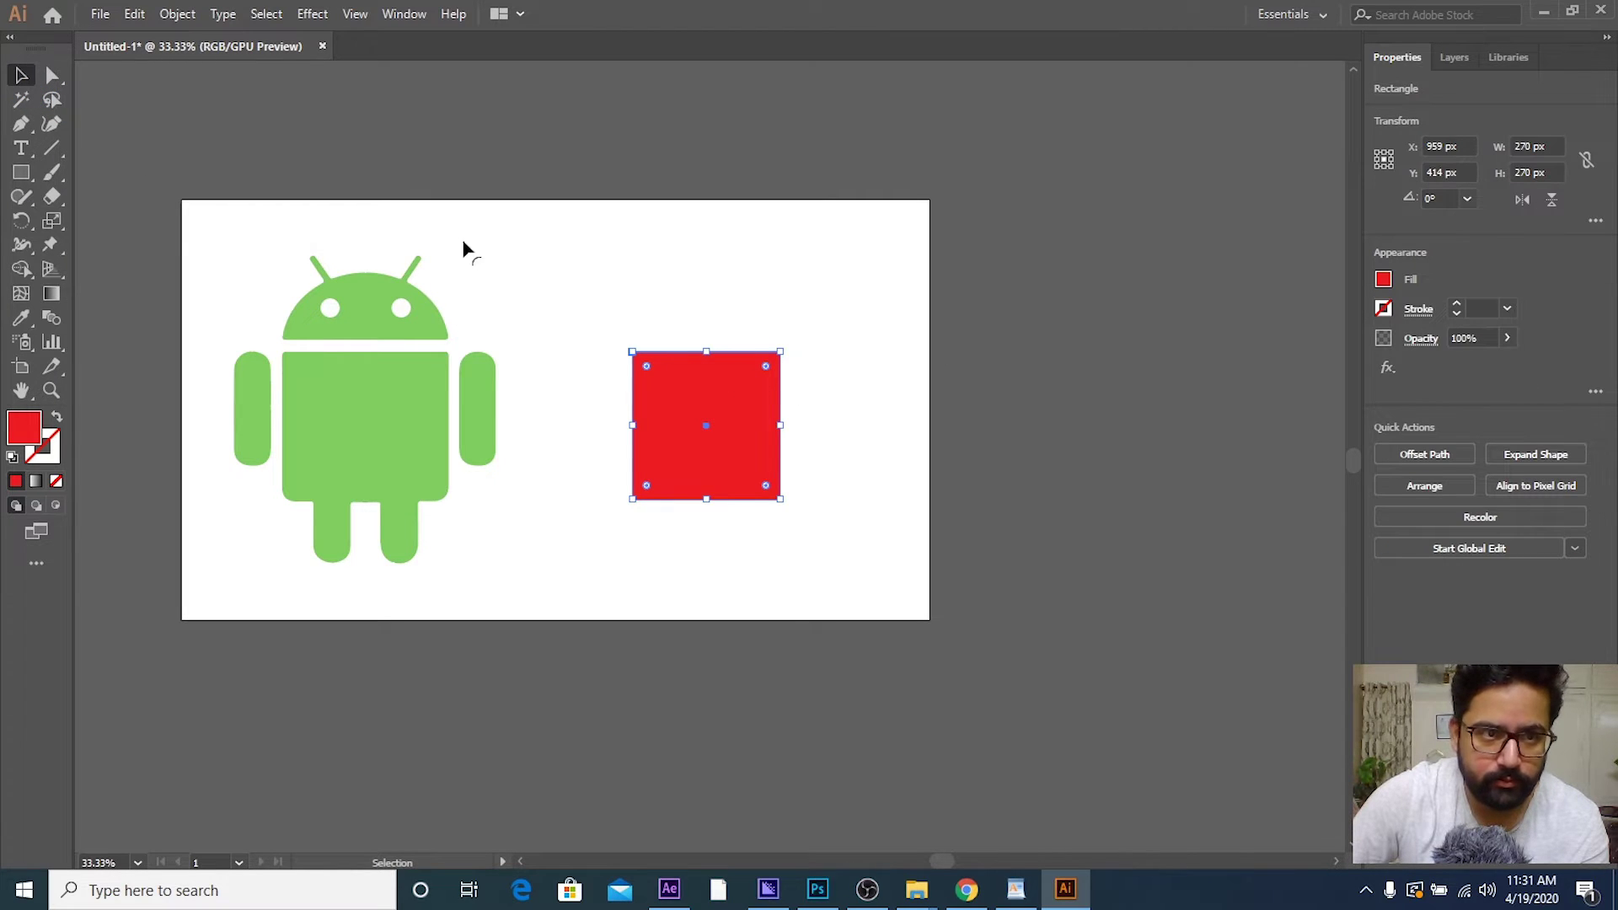
pyautogui.click(52, 75)
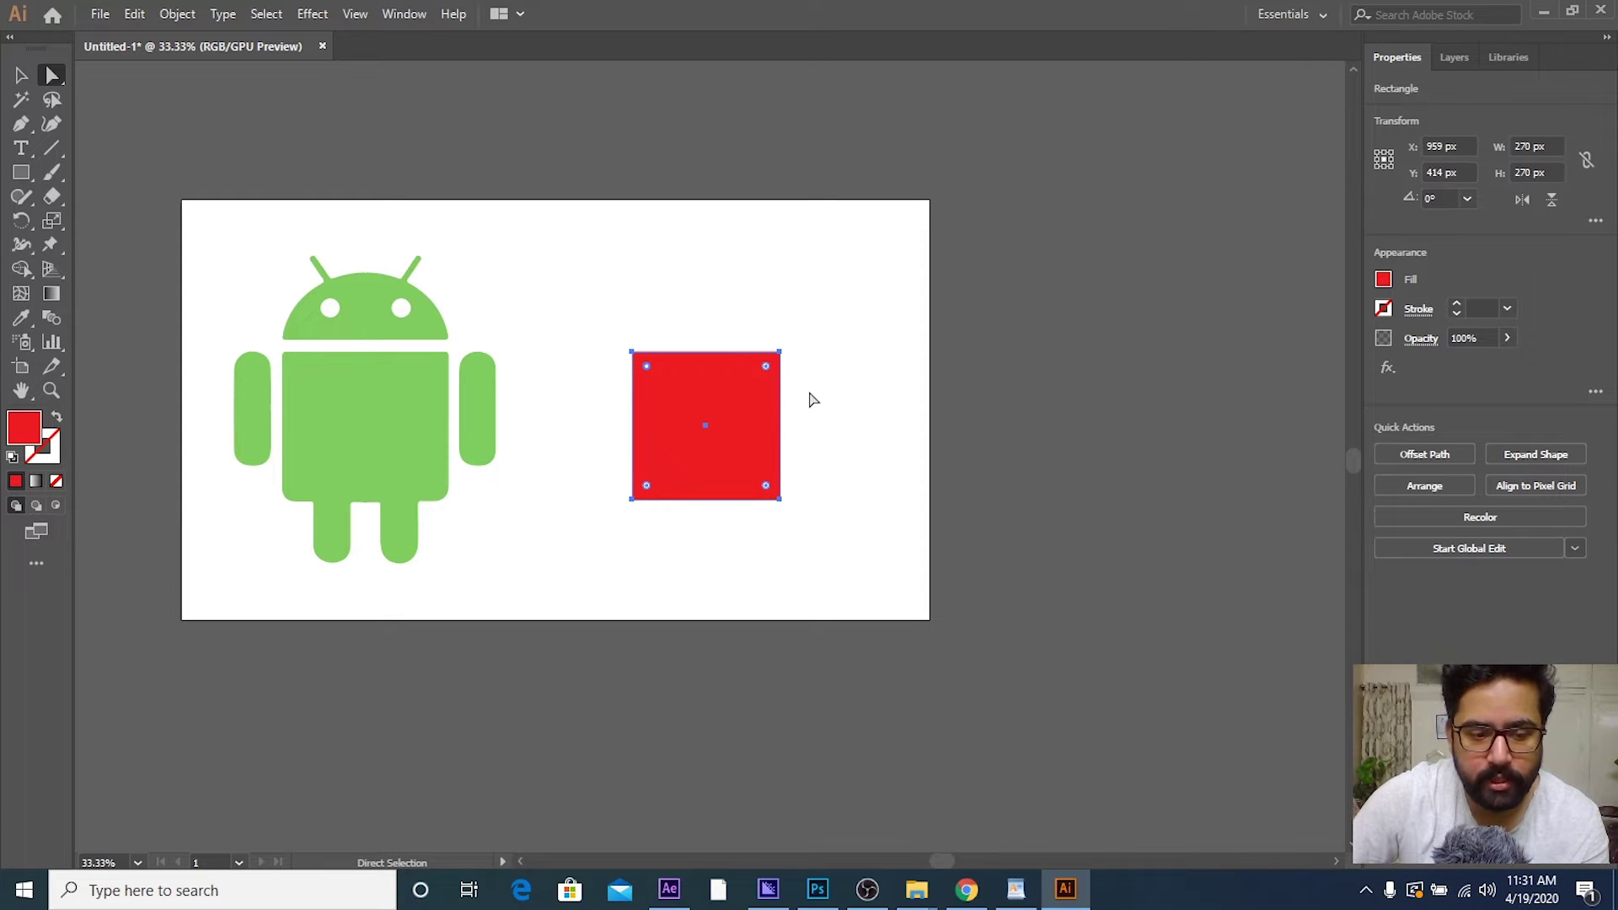
pyautogui.scroll(2, 784, 385)
pyautogui.scroll(1, 792, 379)
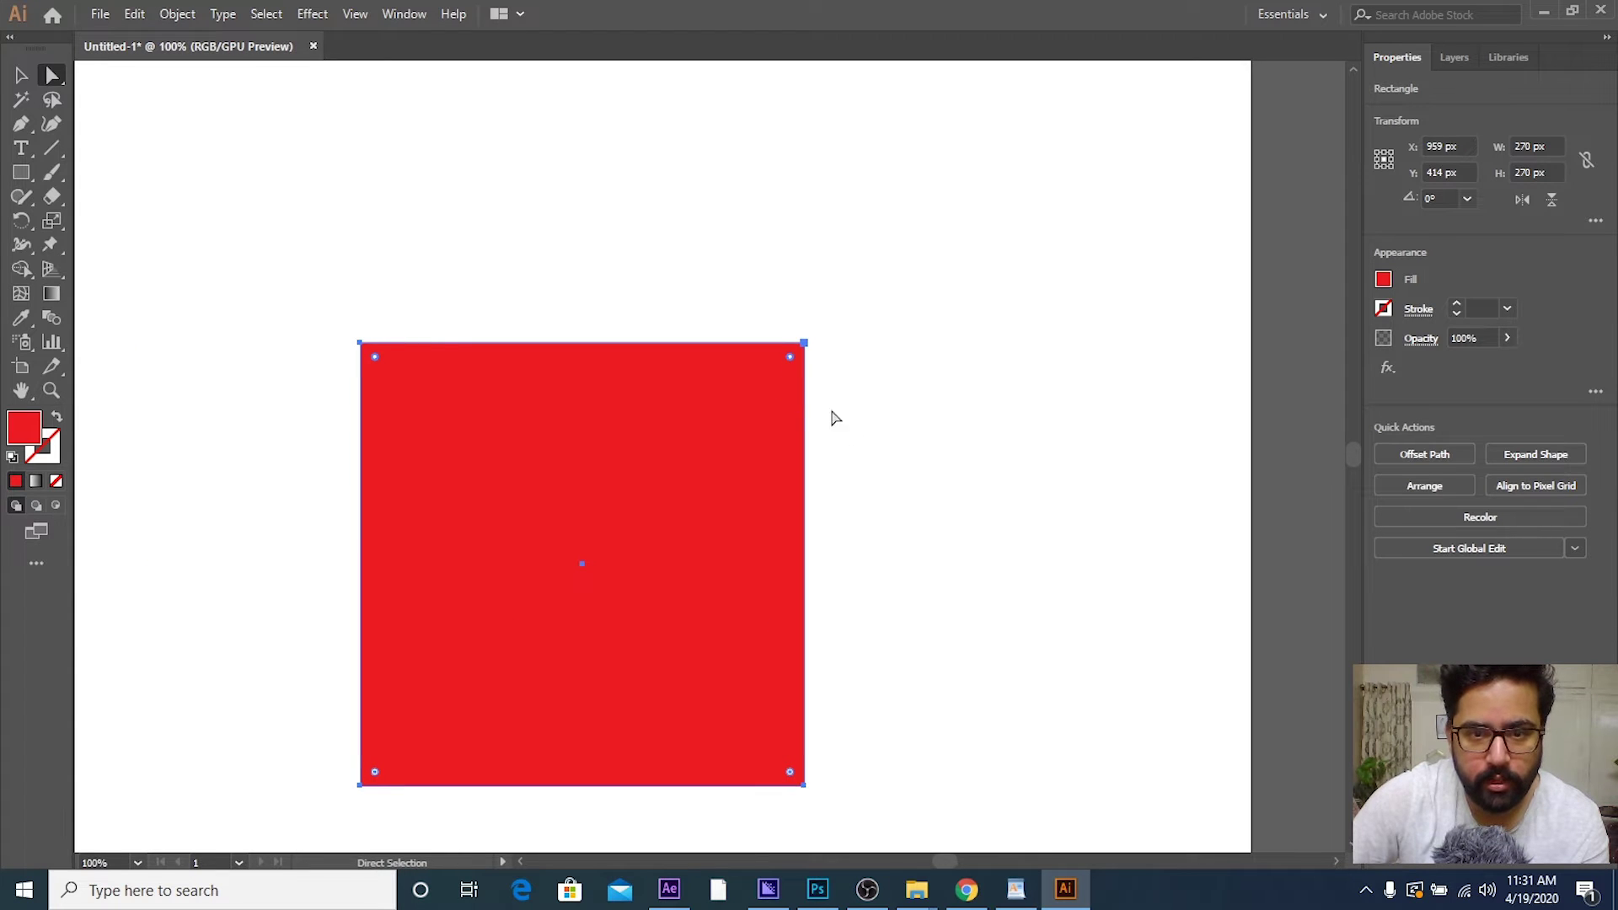
pyautogui.moveTo(791, 357); pyautogui.dragTo(766, 386)
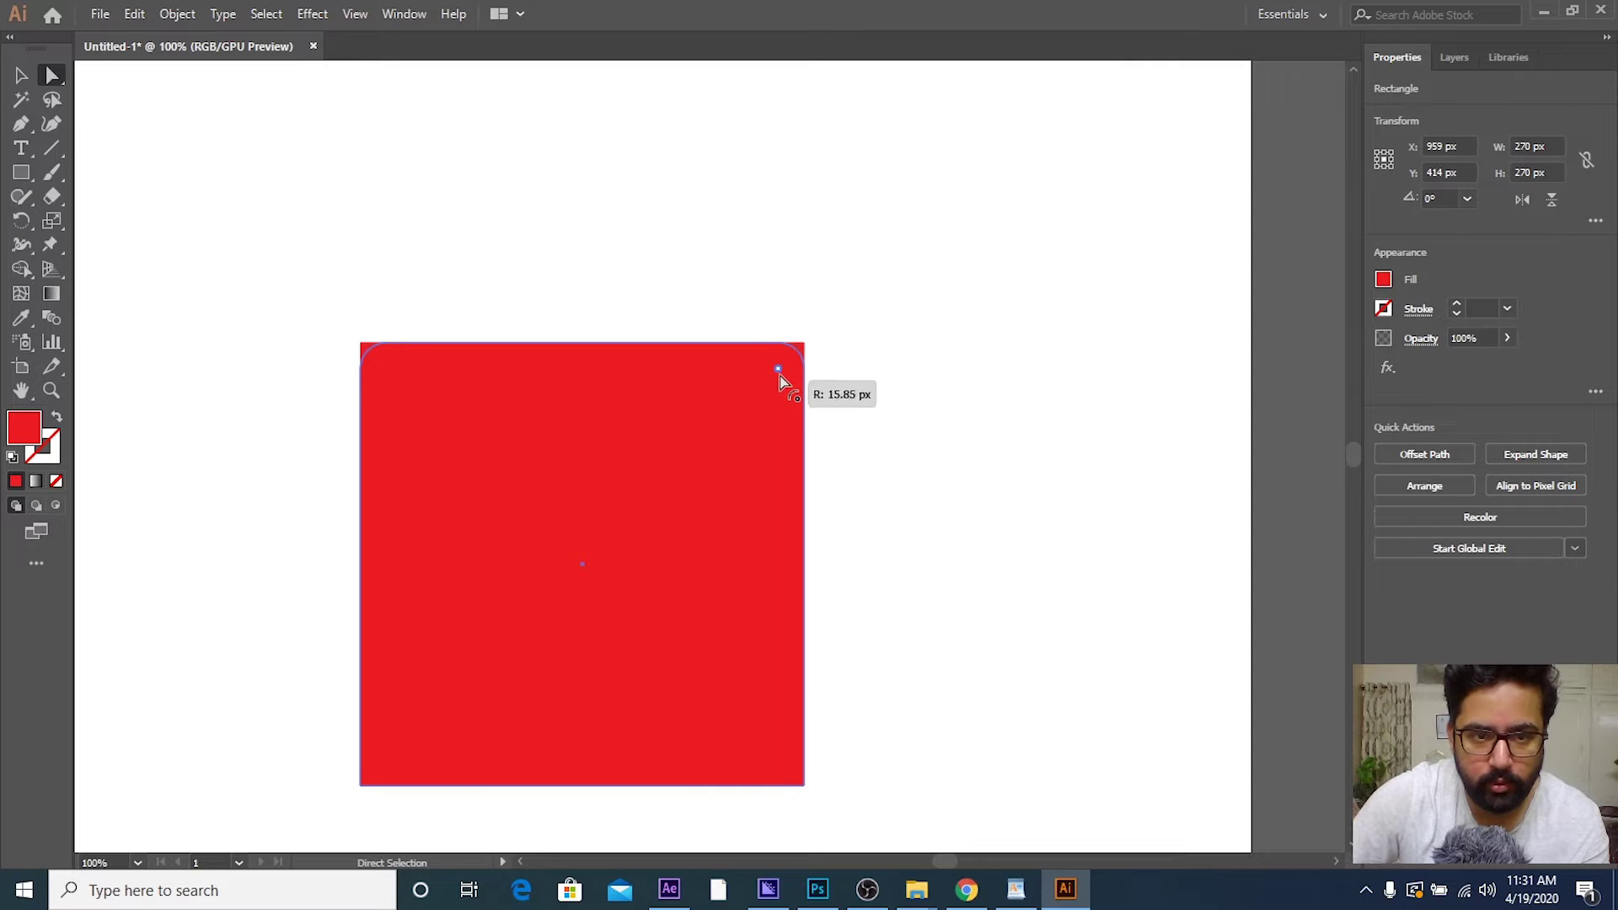
pyautogui.moveTo(764, 383); pyautogui.dragTo(771, 391)
pyautogui.scroll(-1, 778, 408)
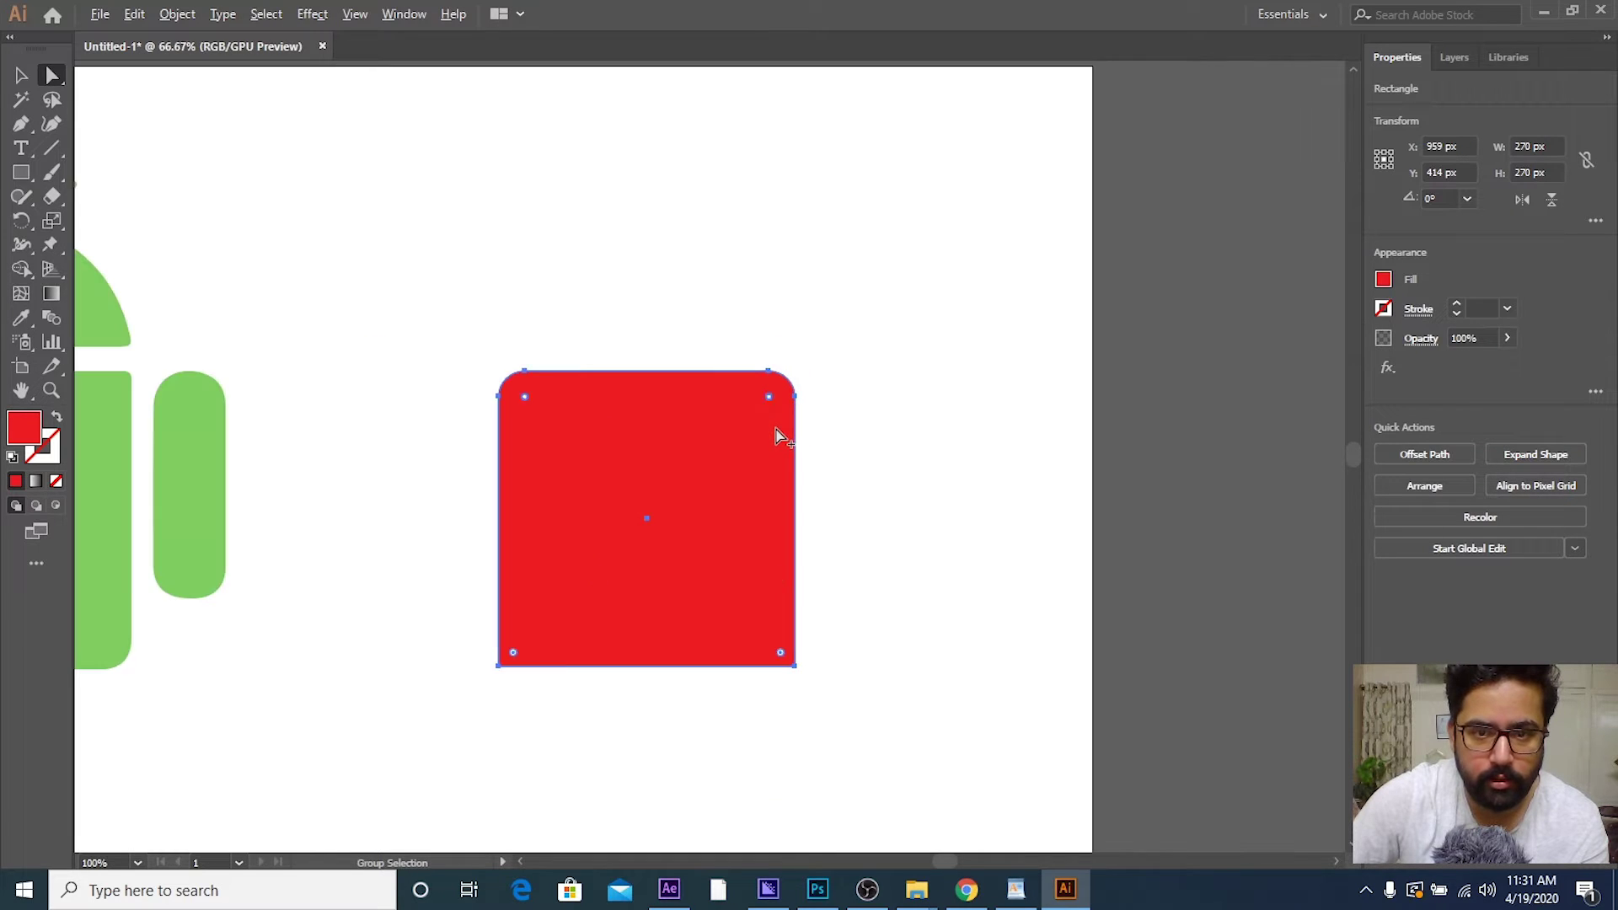
pyautogui.scroll(-1, 777, 455)
pyautogui.click(615, 652)
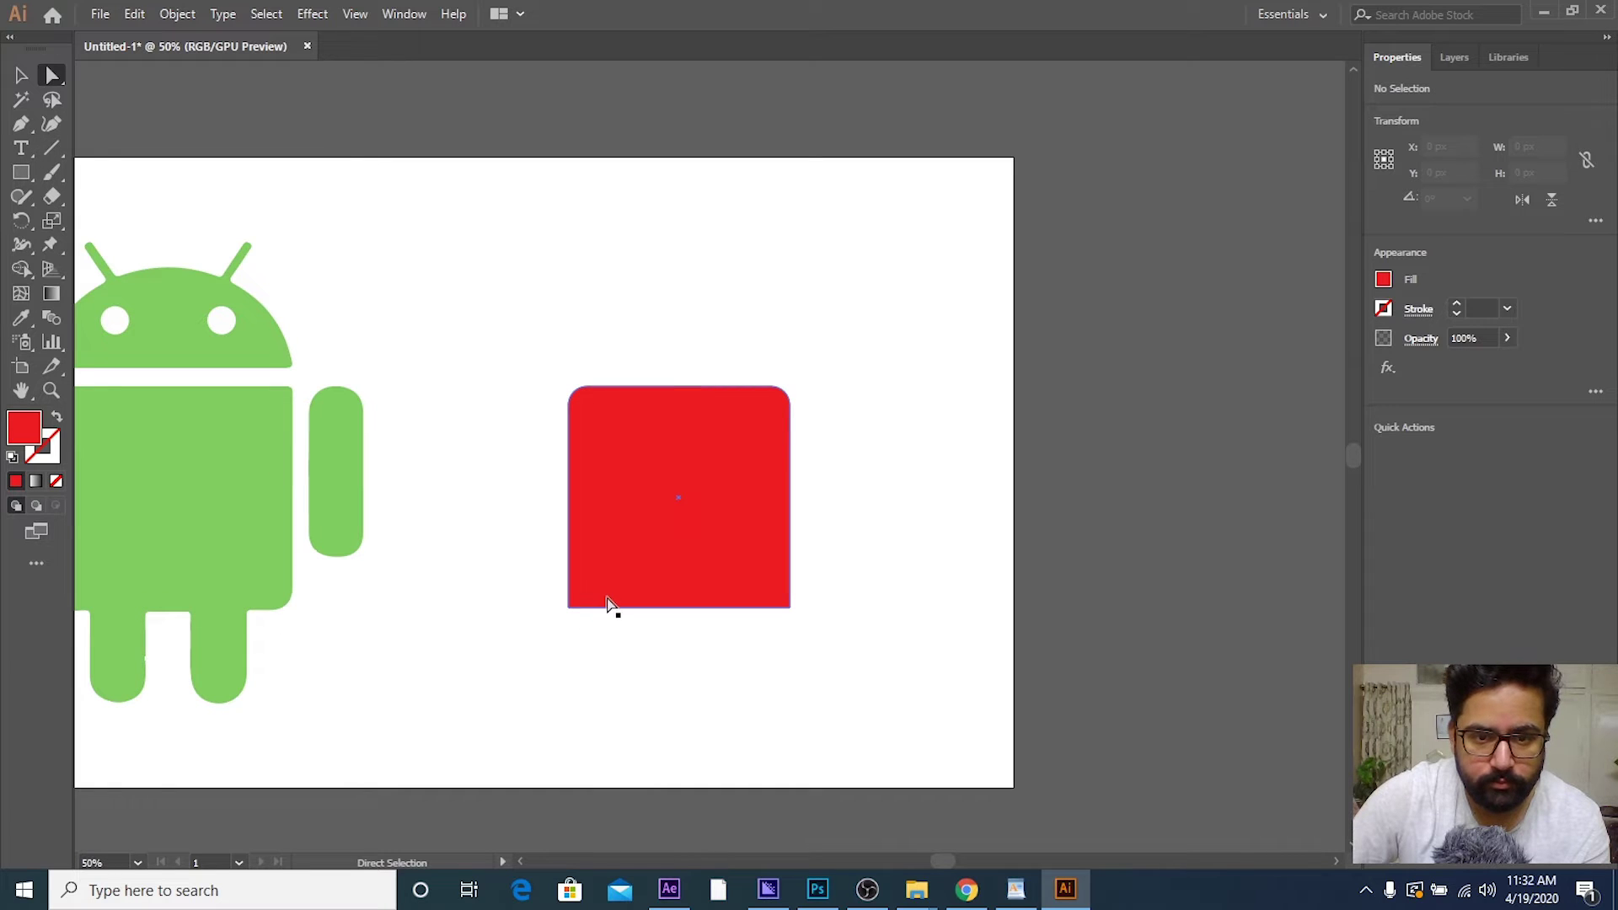
# Step: Increase the corner radius to about 40 px and deselect the square
pyautogui.moveTo(534, 357); pyautogui.dragTo(817, 658)
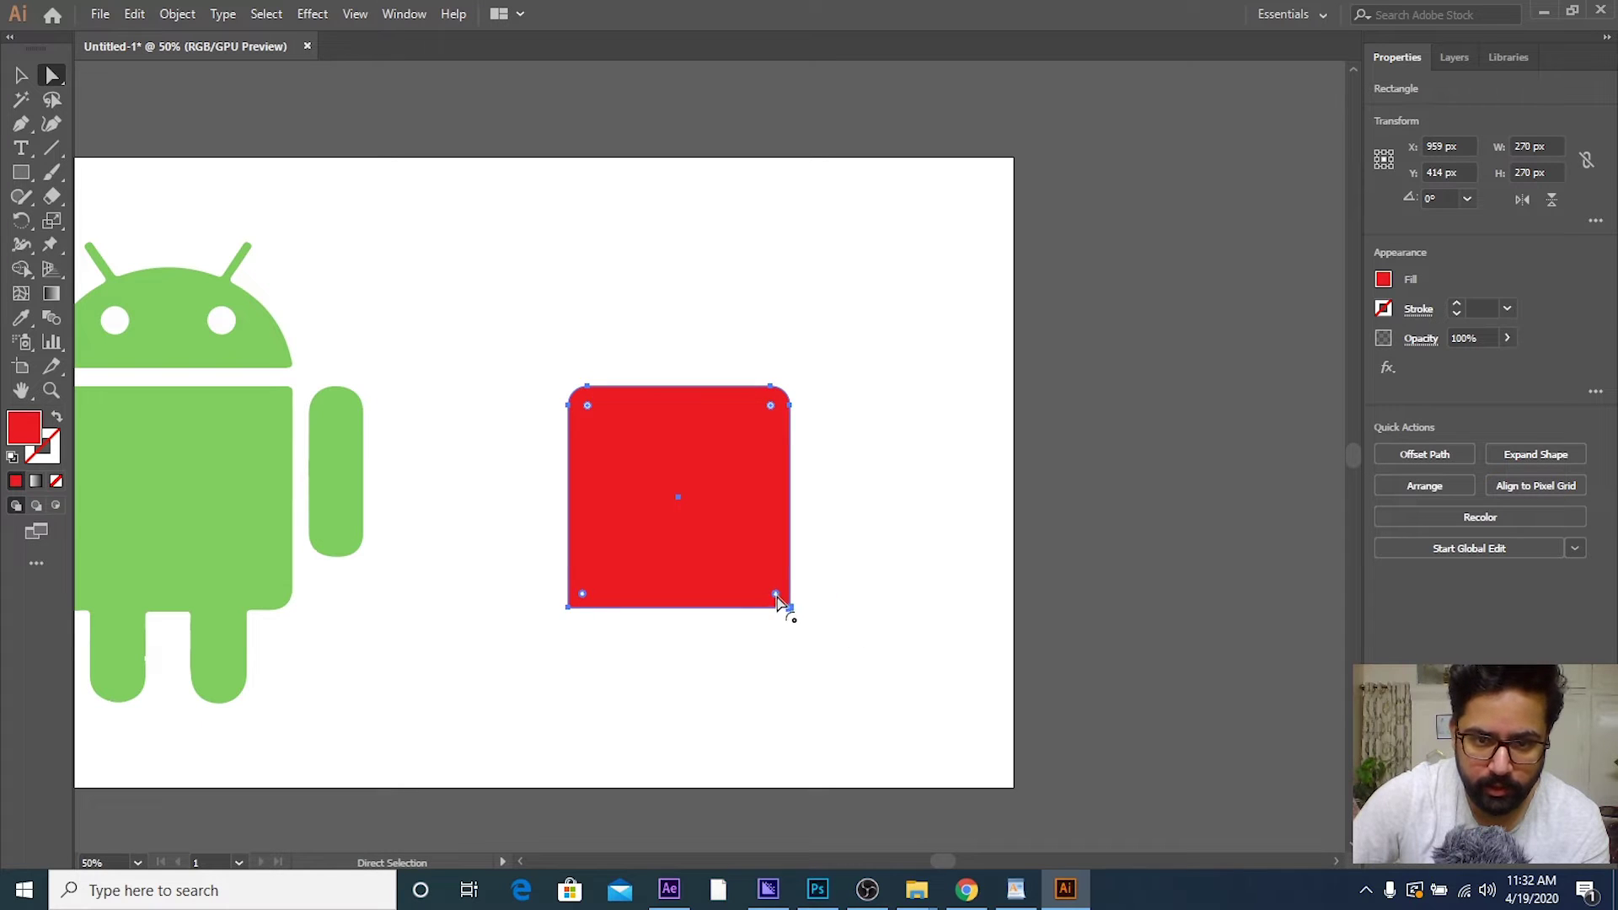
pyautogui.moveTo(777, 598)
pyautogui.mouseDown()
pyautogui.moveTo(745, 567)
pyautogui.moveTo(777, 585)
pyautogui.moveTo(758, 570)
pyautogui.mouseUp()
pyautogui.scroll(-1, 797, 649)
pyautogui.click(20, 77)
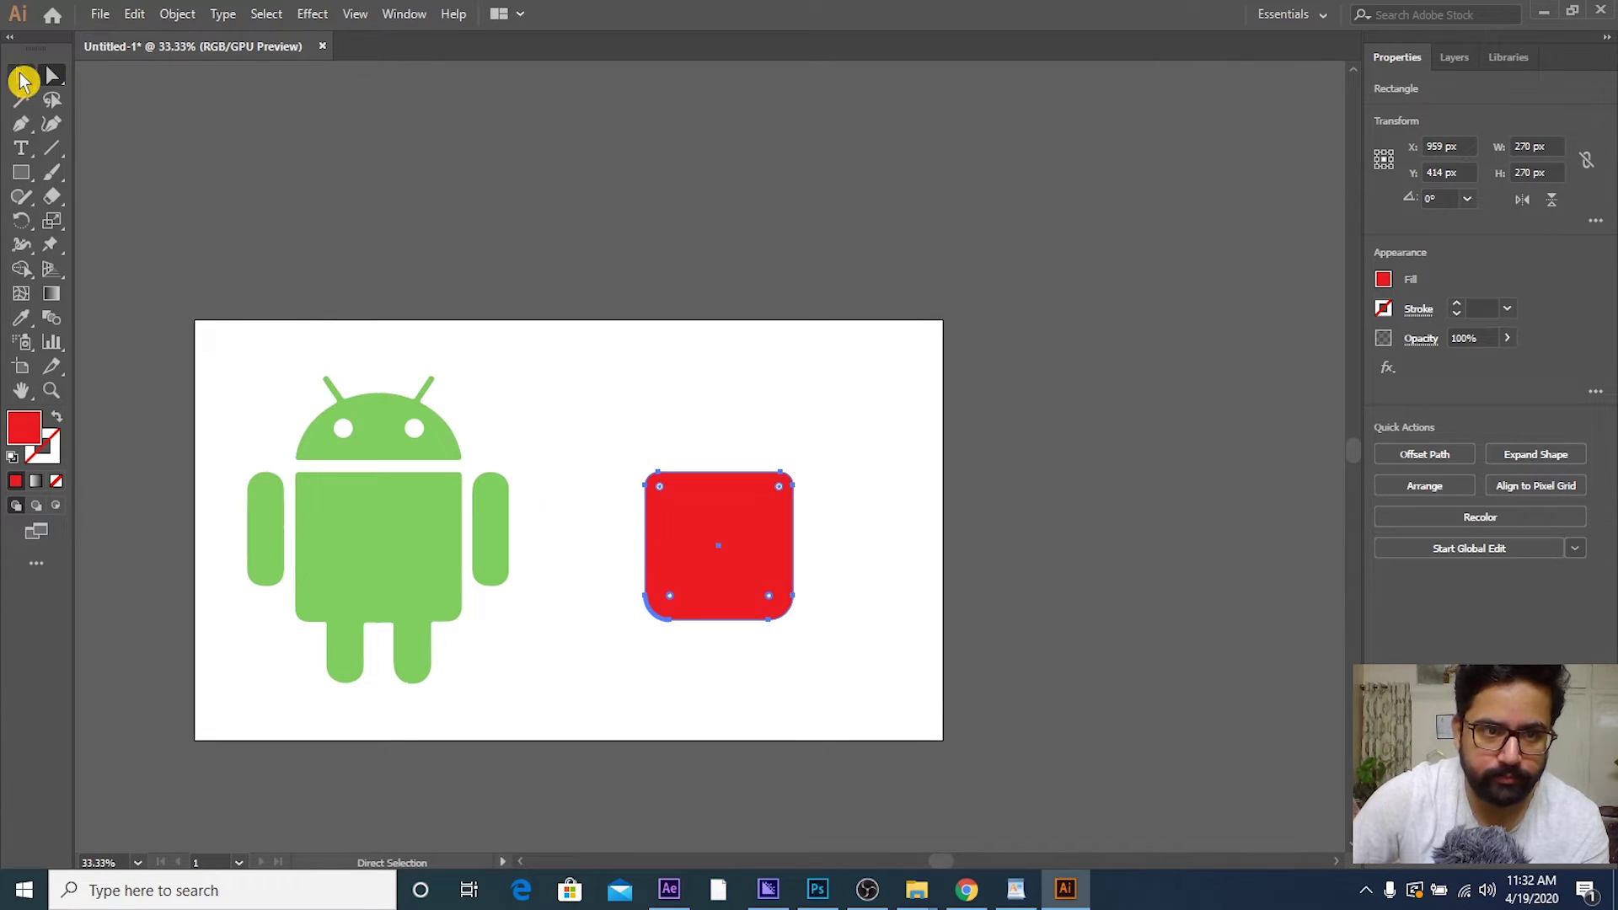
pyautogui.click(832, 461)
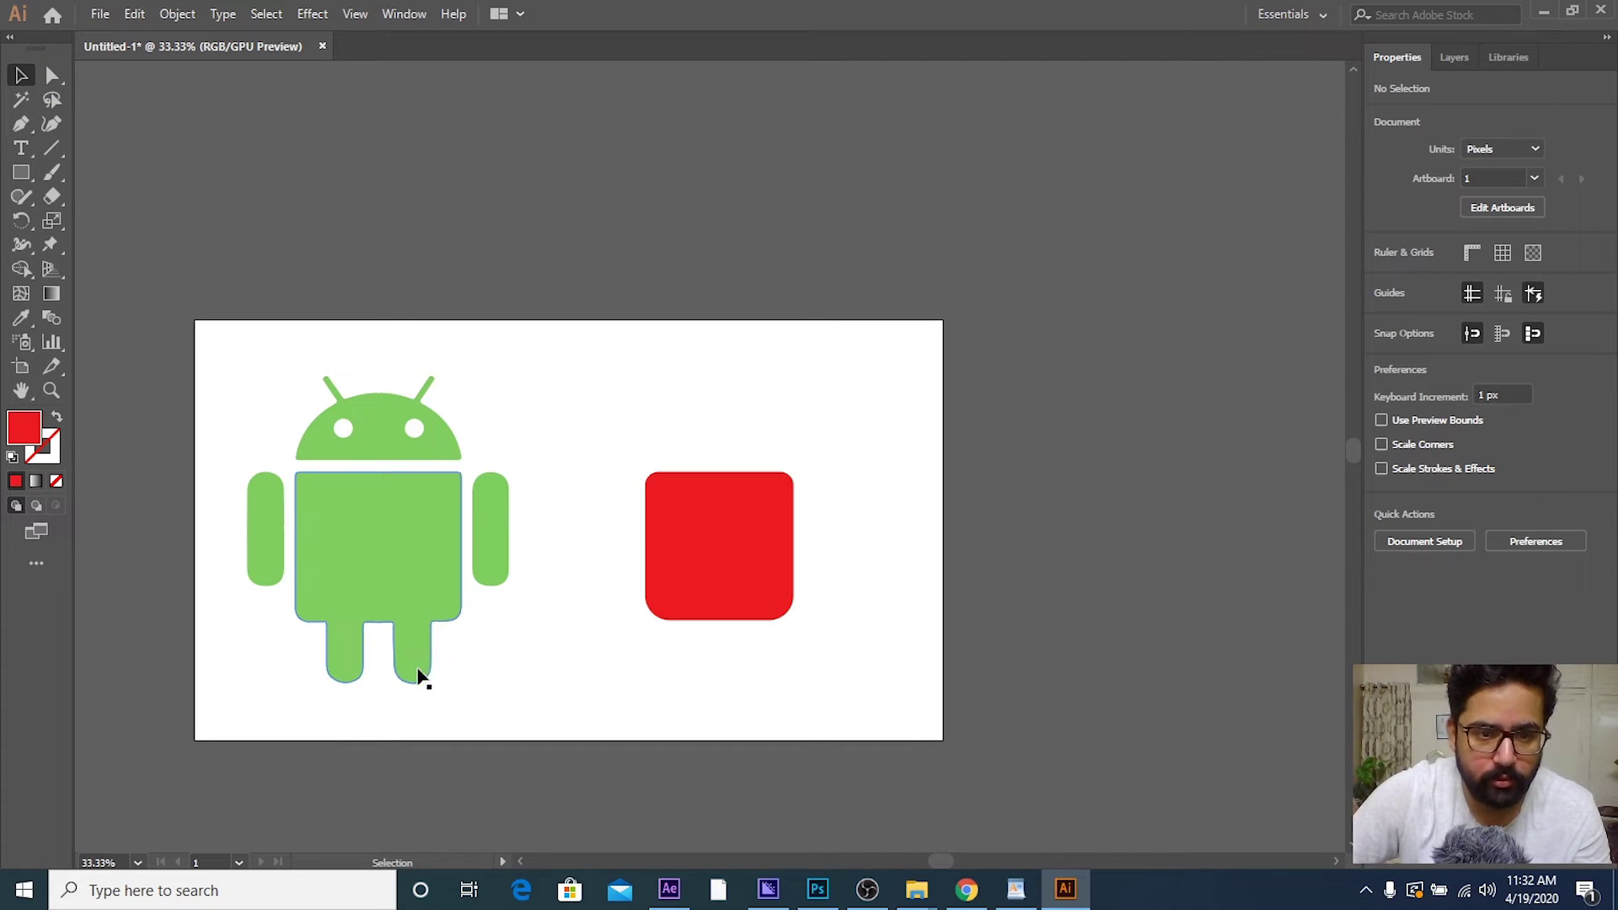
# Step: Draw a small tall red rectangle and round it fully into a pill
pyautogui.click(24, 175)
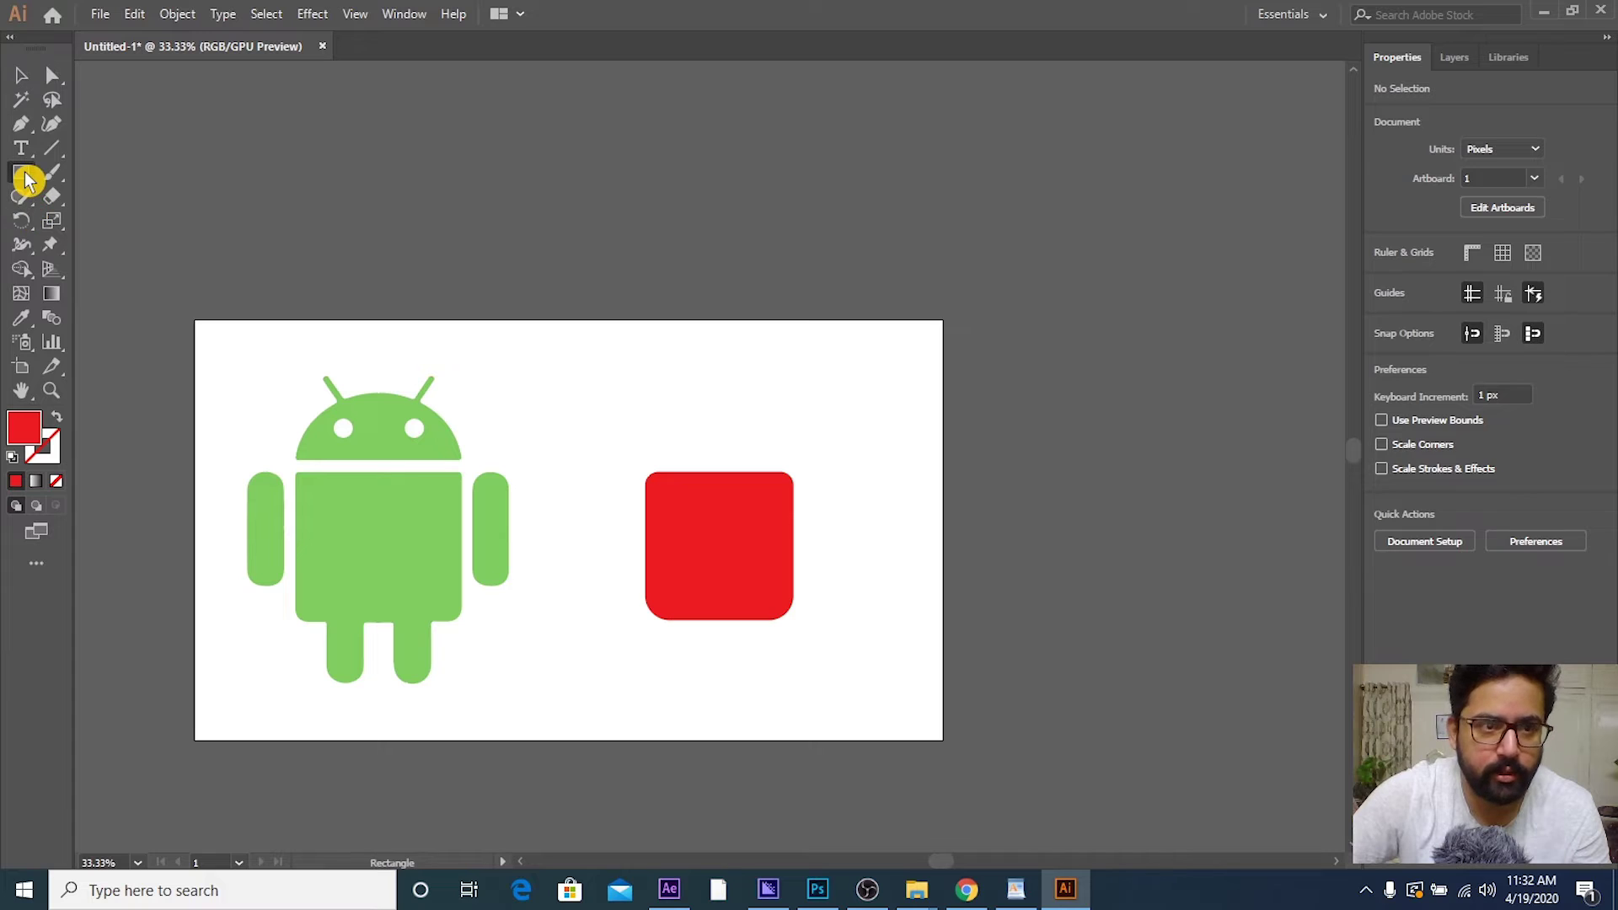
pyautogui.click(106, 172)
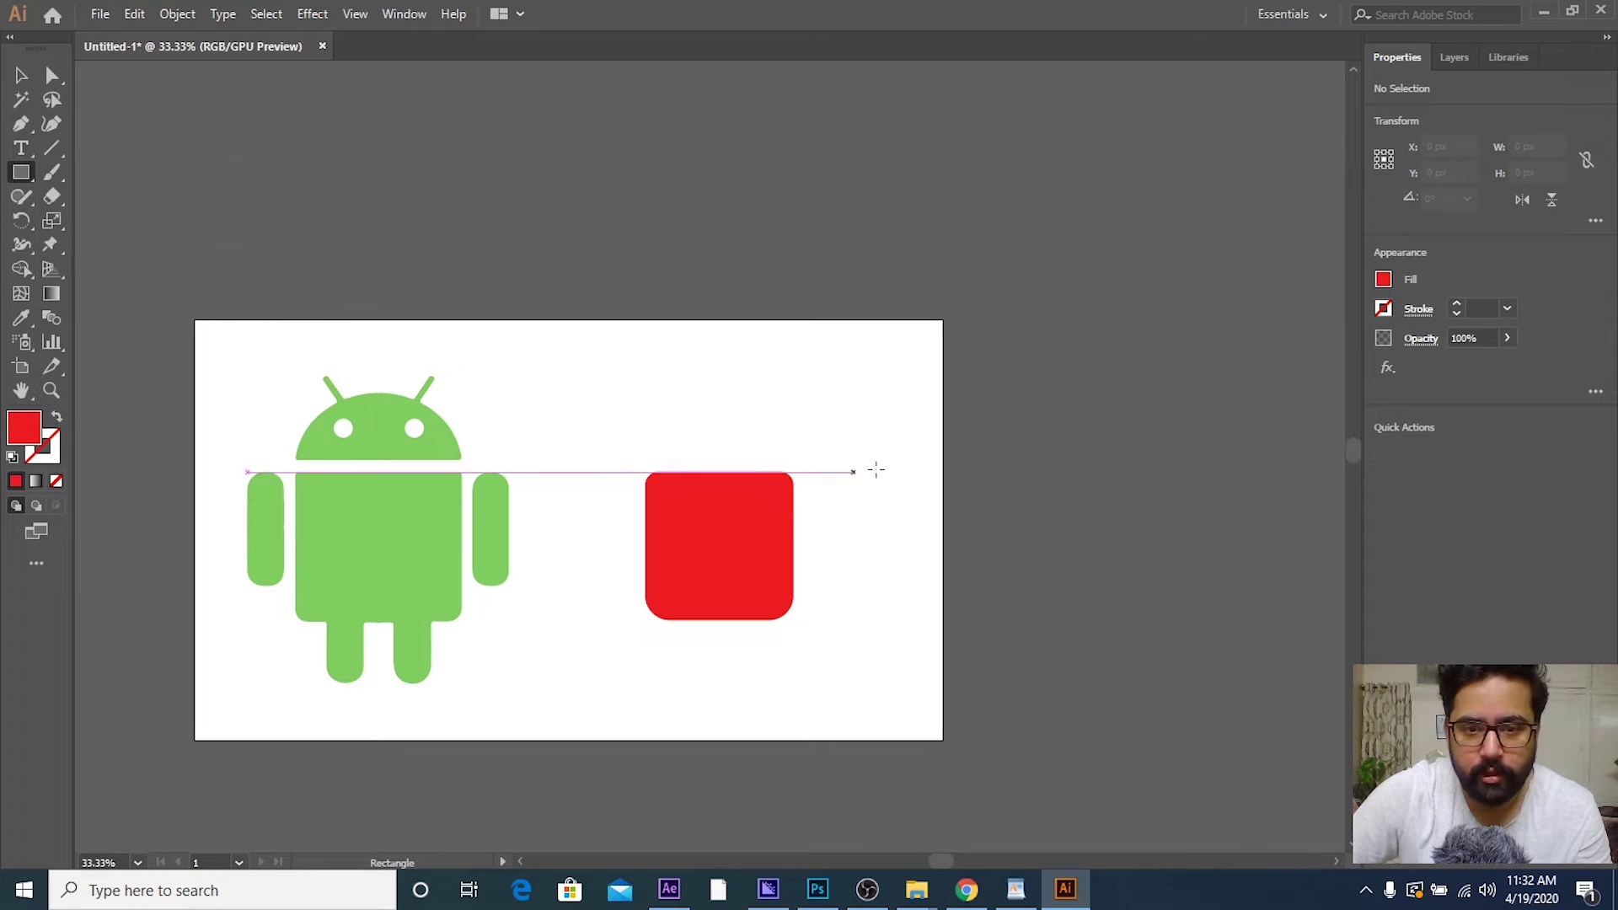
pyautogui.moveTo(876, 484); pyautogui.dragTo(908, 557)
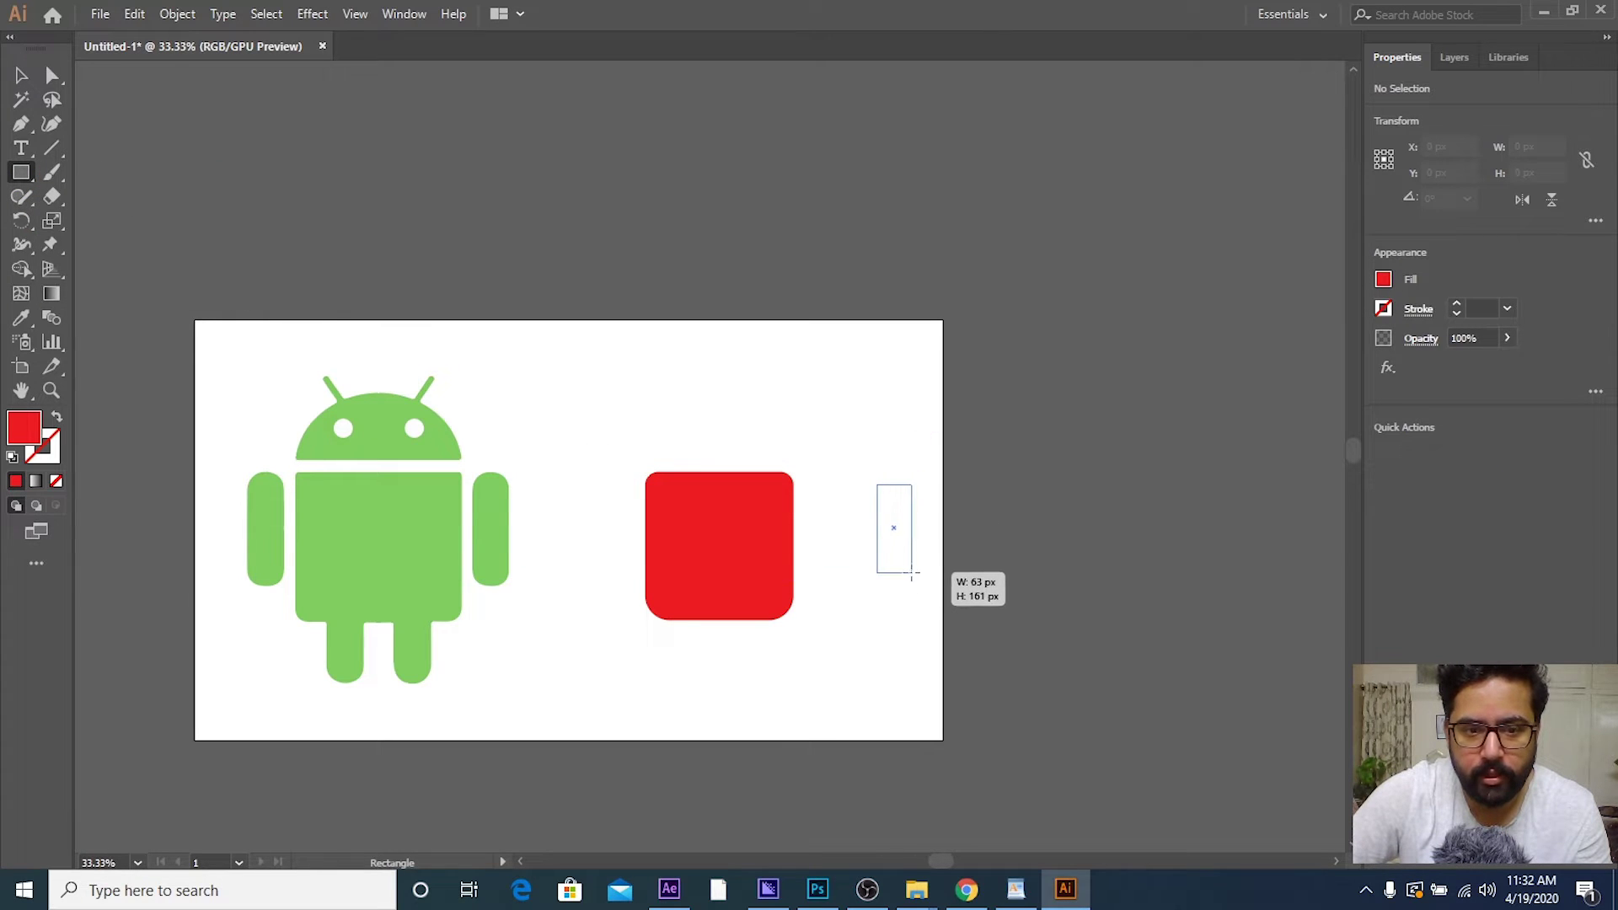
pyautogui.moveTo(909, 557); pyautogui.dragTo(906, 547)
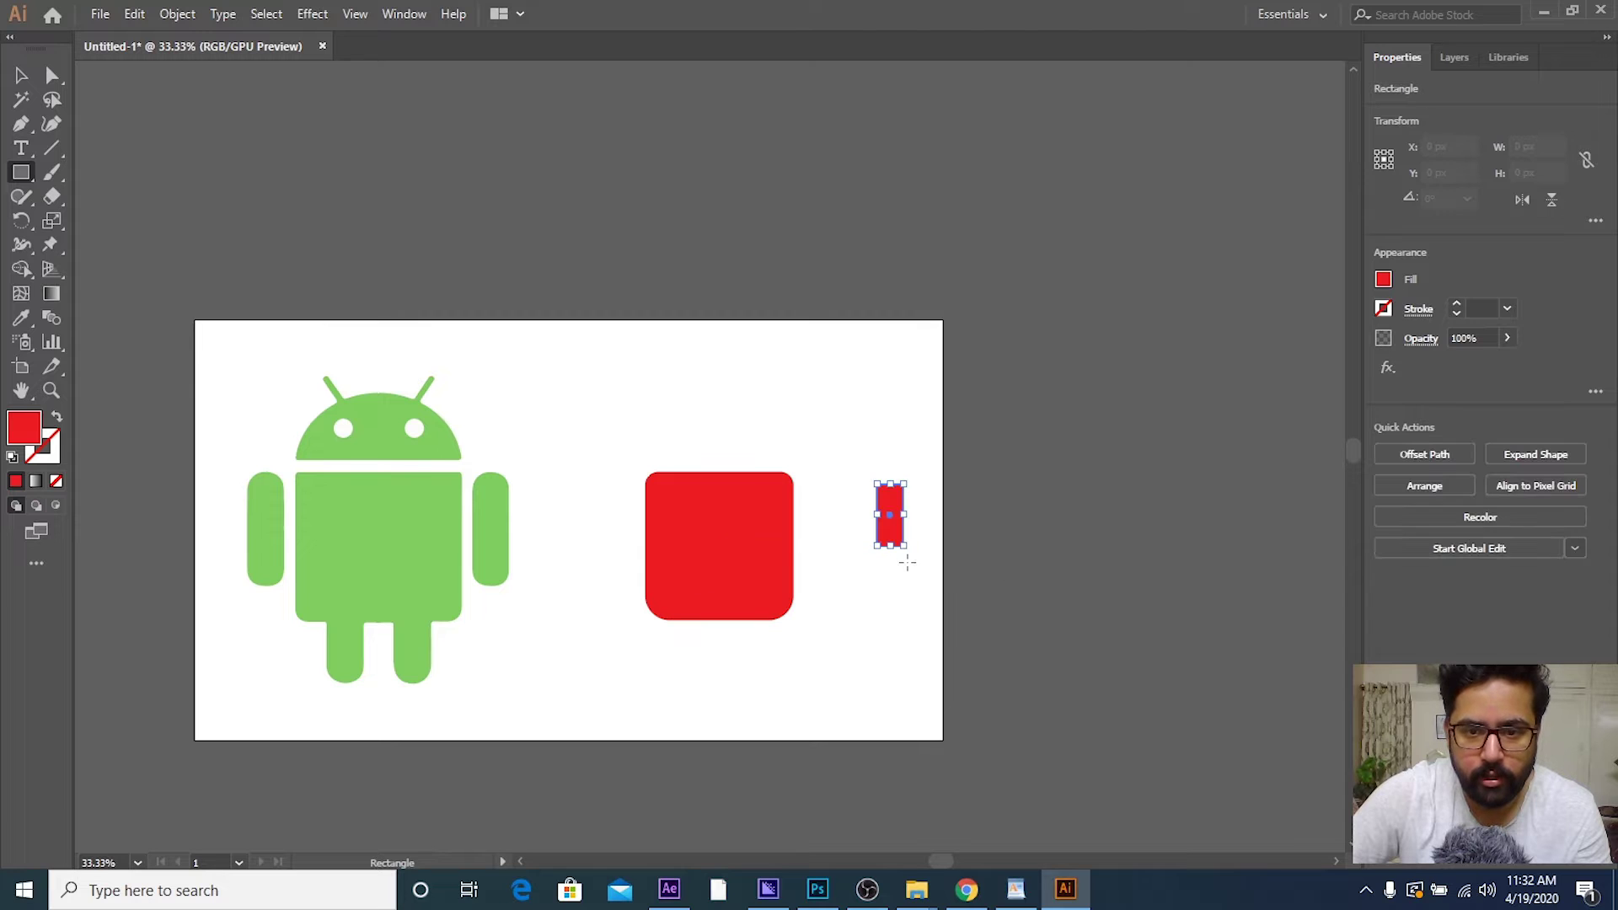
pyautogui.click(51, 75)
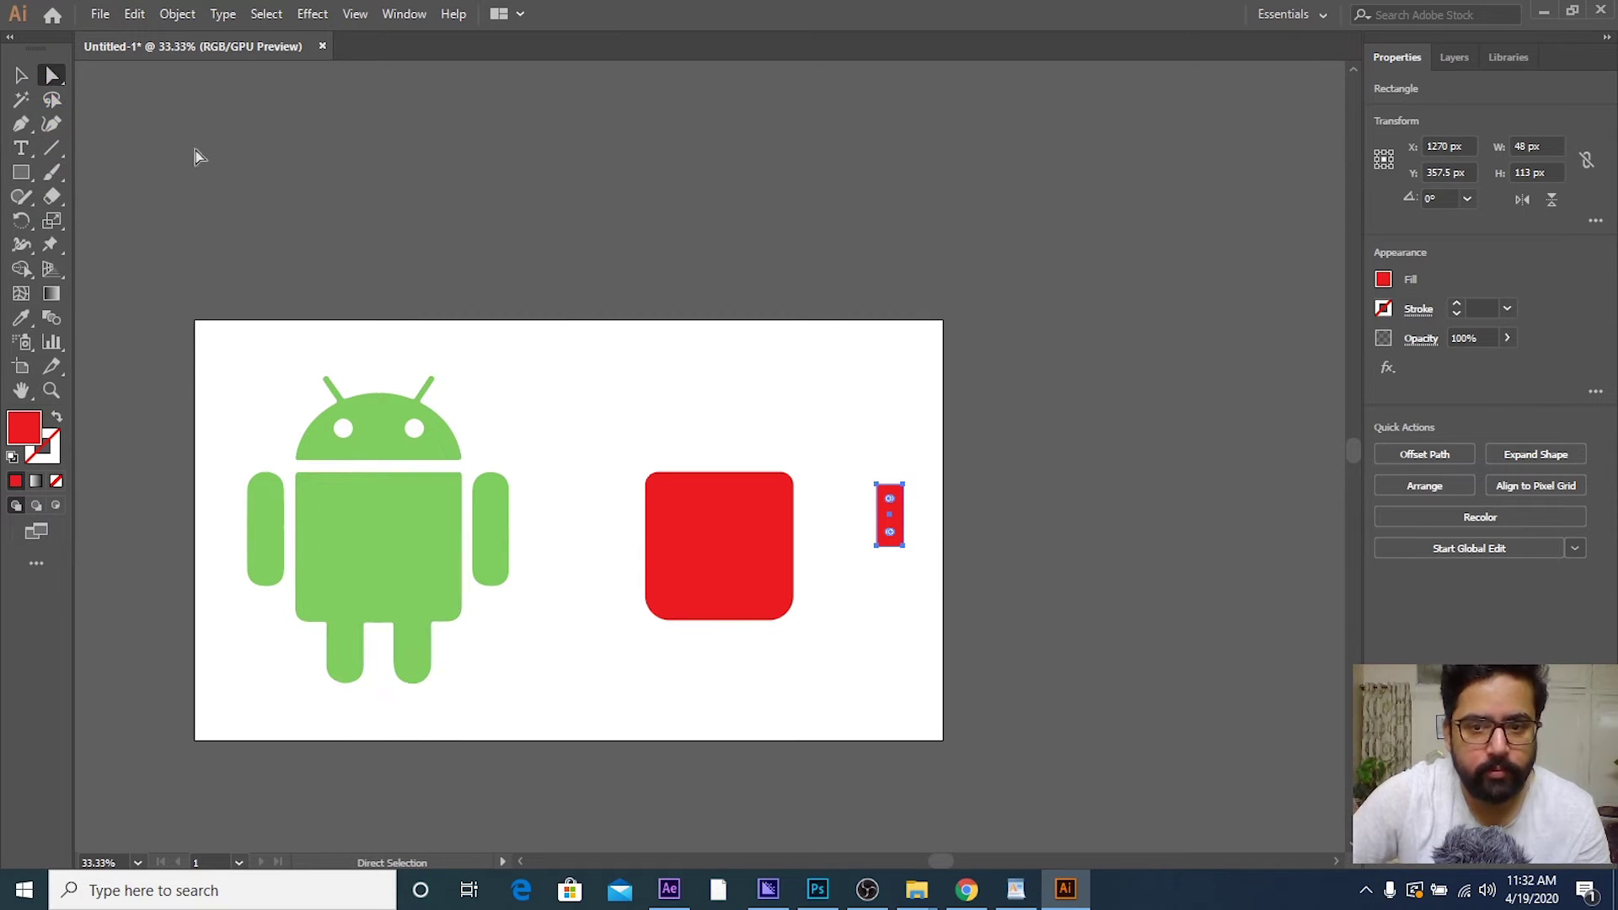
pyautogui.keyDown('alt'); pyautogui.scroll(2, 889, 527); pyautogui.keyUp('alt')
pyautogui.keyDown('alt'); pyautogui.scroll(1, 889, 524); pyautogui.keyUp('alt')
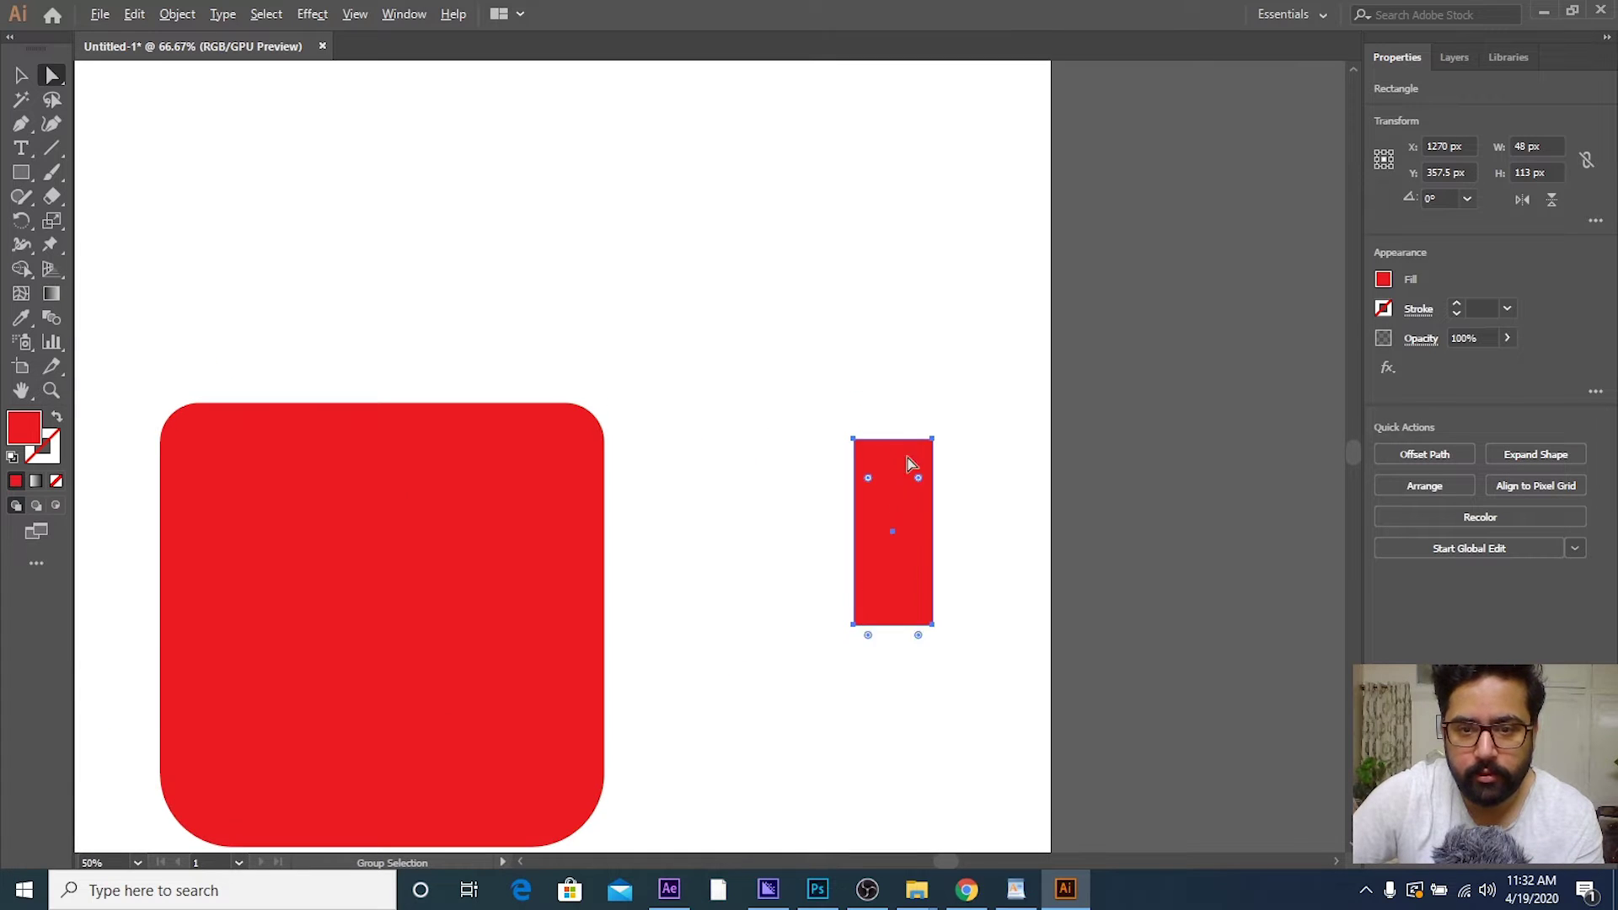
pyautogui.keyDown('alt'); pyautogui.scroll(2, 904, 487); pyautogui.keyUp('alt')
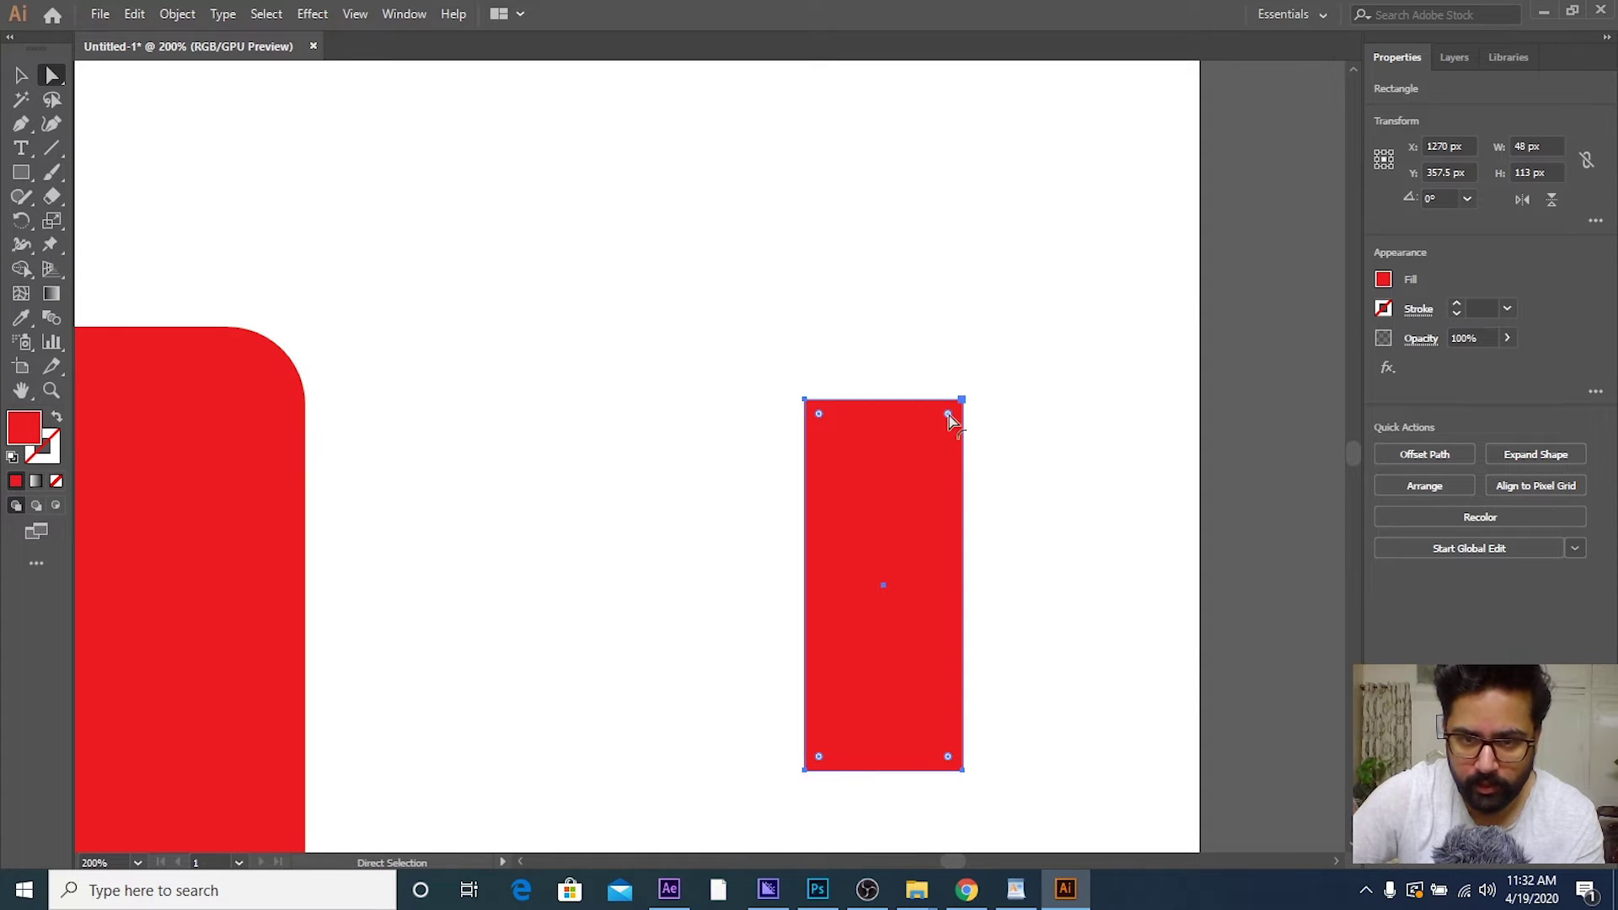
pyautogui.moveTo(949, 417); pyautogui.dragTo(799, 567)
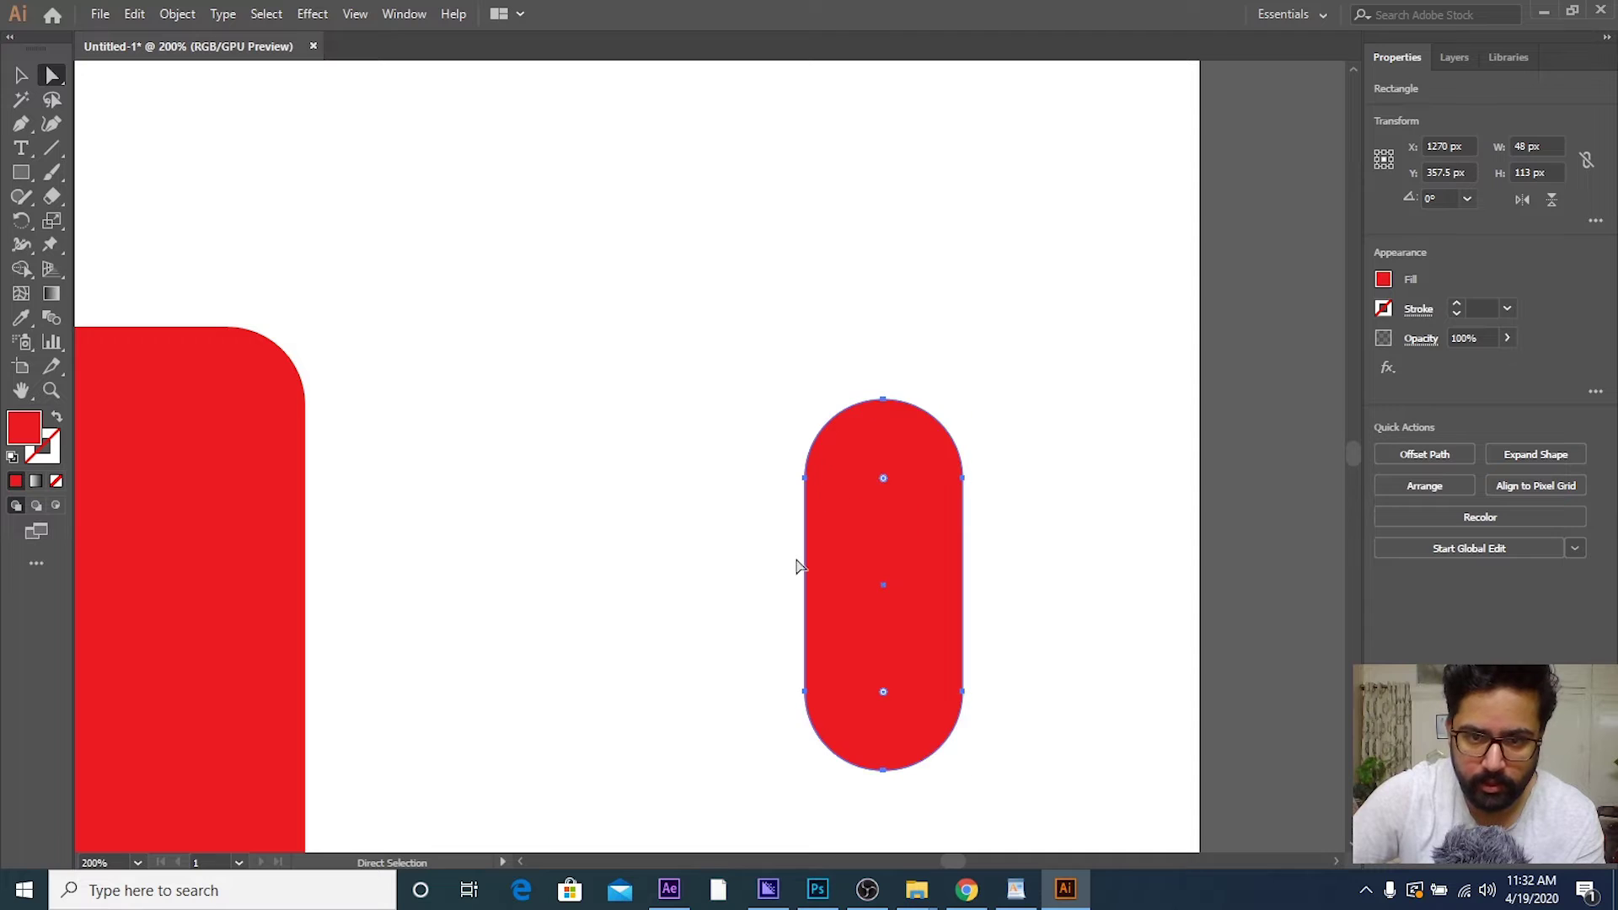
pyautogui.keyDown('alt'); pyautogui.scroll(-2, 809, 590); pyautogui.keyUp('alt')
pyautogui.keyDown('alt'); pyautogui.scroll(-1, 813, 605); pyautogui.keyUp('alt')
pyautogui.keyDown('alt'); pyautogui.scroll(-1, 809, 547); pyautogui.keyUp('alt')
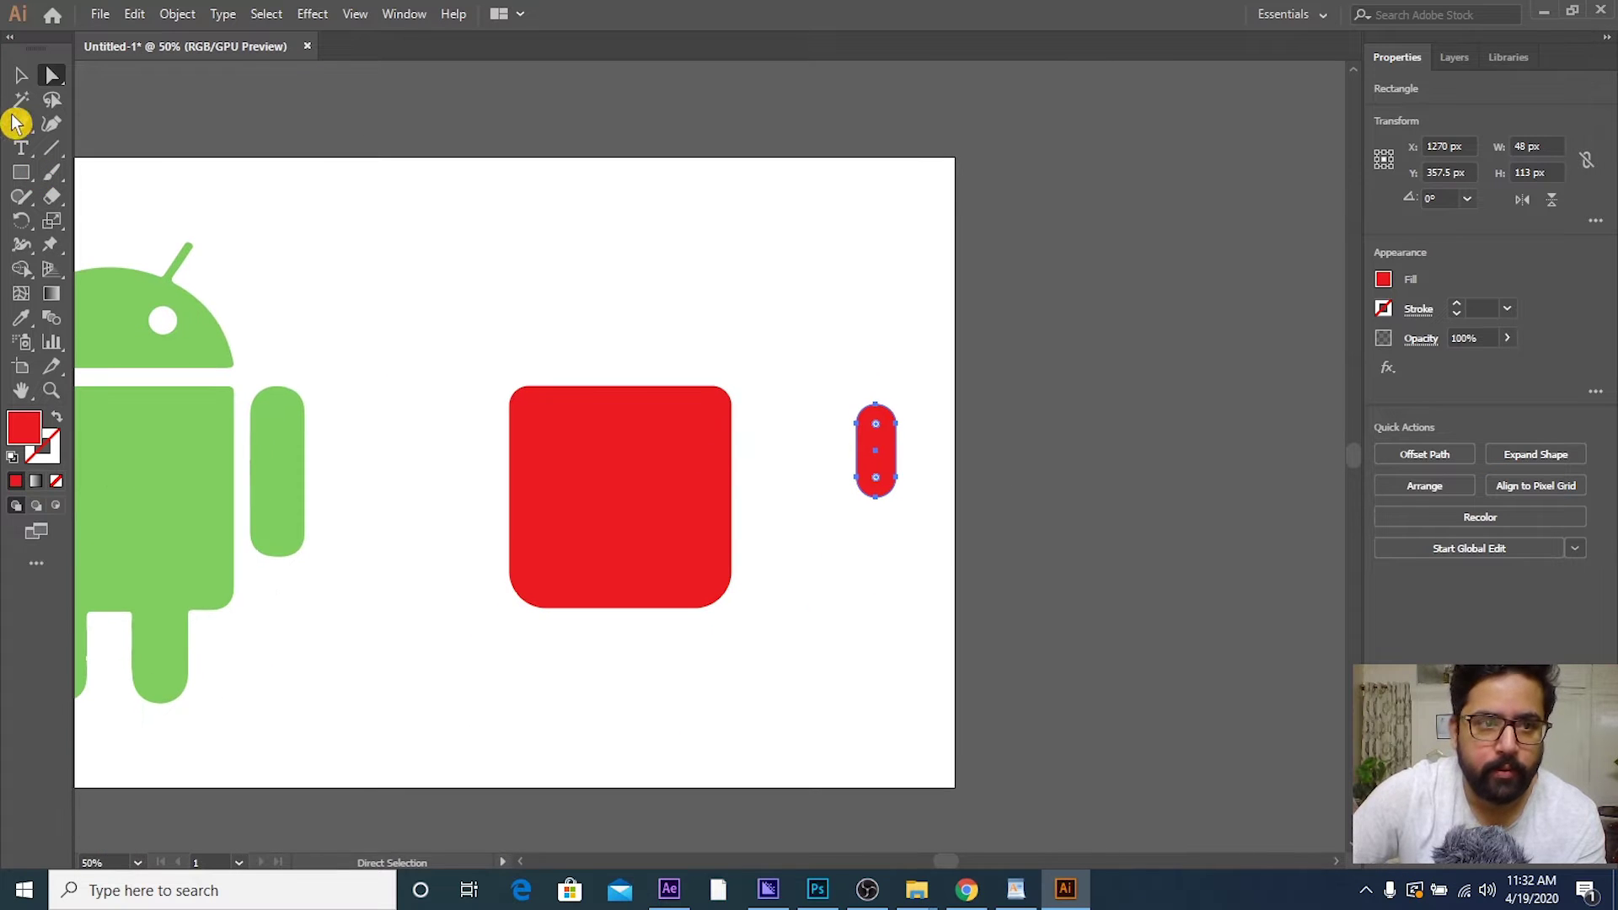
# Step: Move the pill under the rounded square as the first leg
pyautogui.click(21, 75)
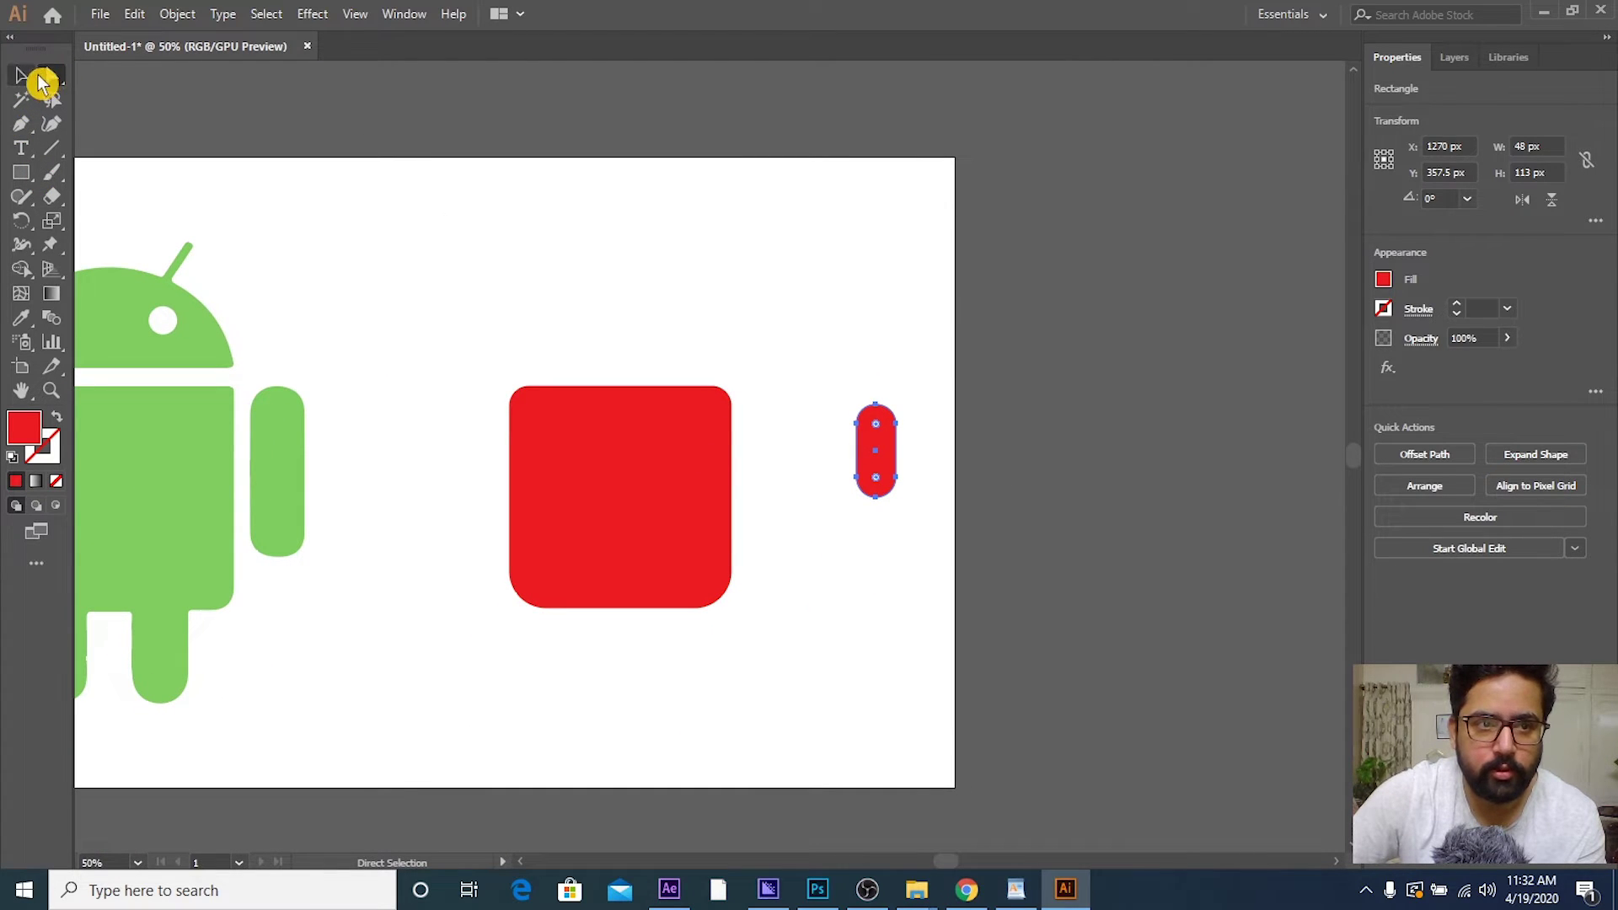
pyautogui.click(936, 470)
pyautogui.click(873, 482)
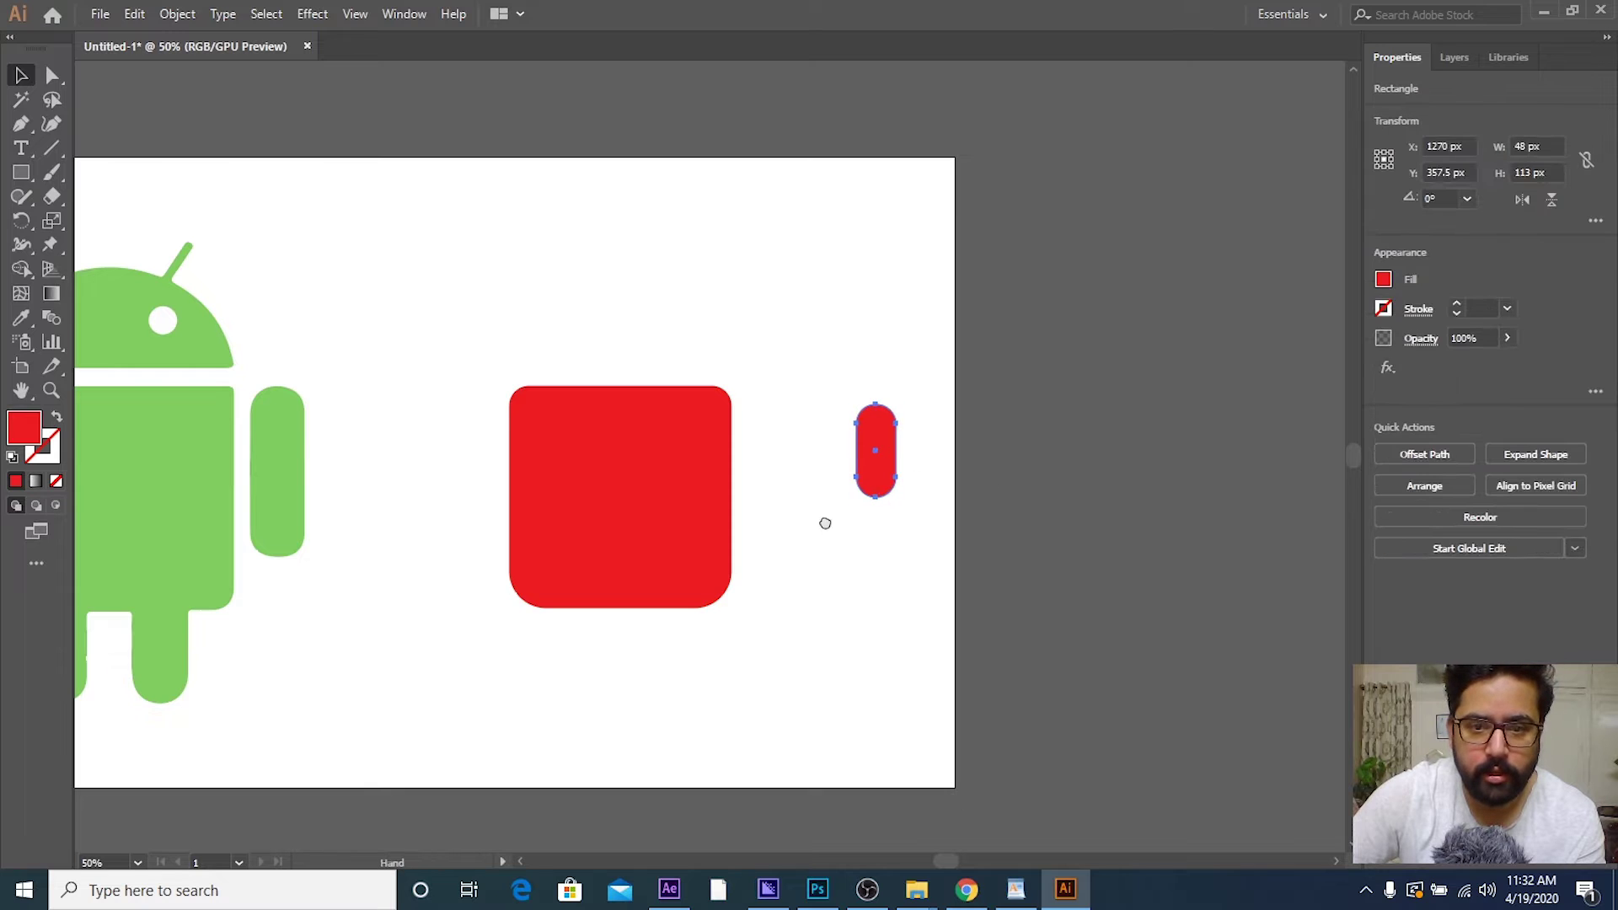
pyautogui.moveTo(895, 473)
pyautogui.mouseDown()
pyautogui.moveTo(969, 438)
pyautogui.moveTo(745, 592)
pyautogui.mouseUp()
# Step: Enlarge the pill leg to about 56 × 132 px
pyautogui.click(812, 624)
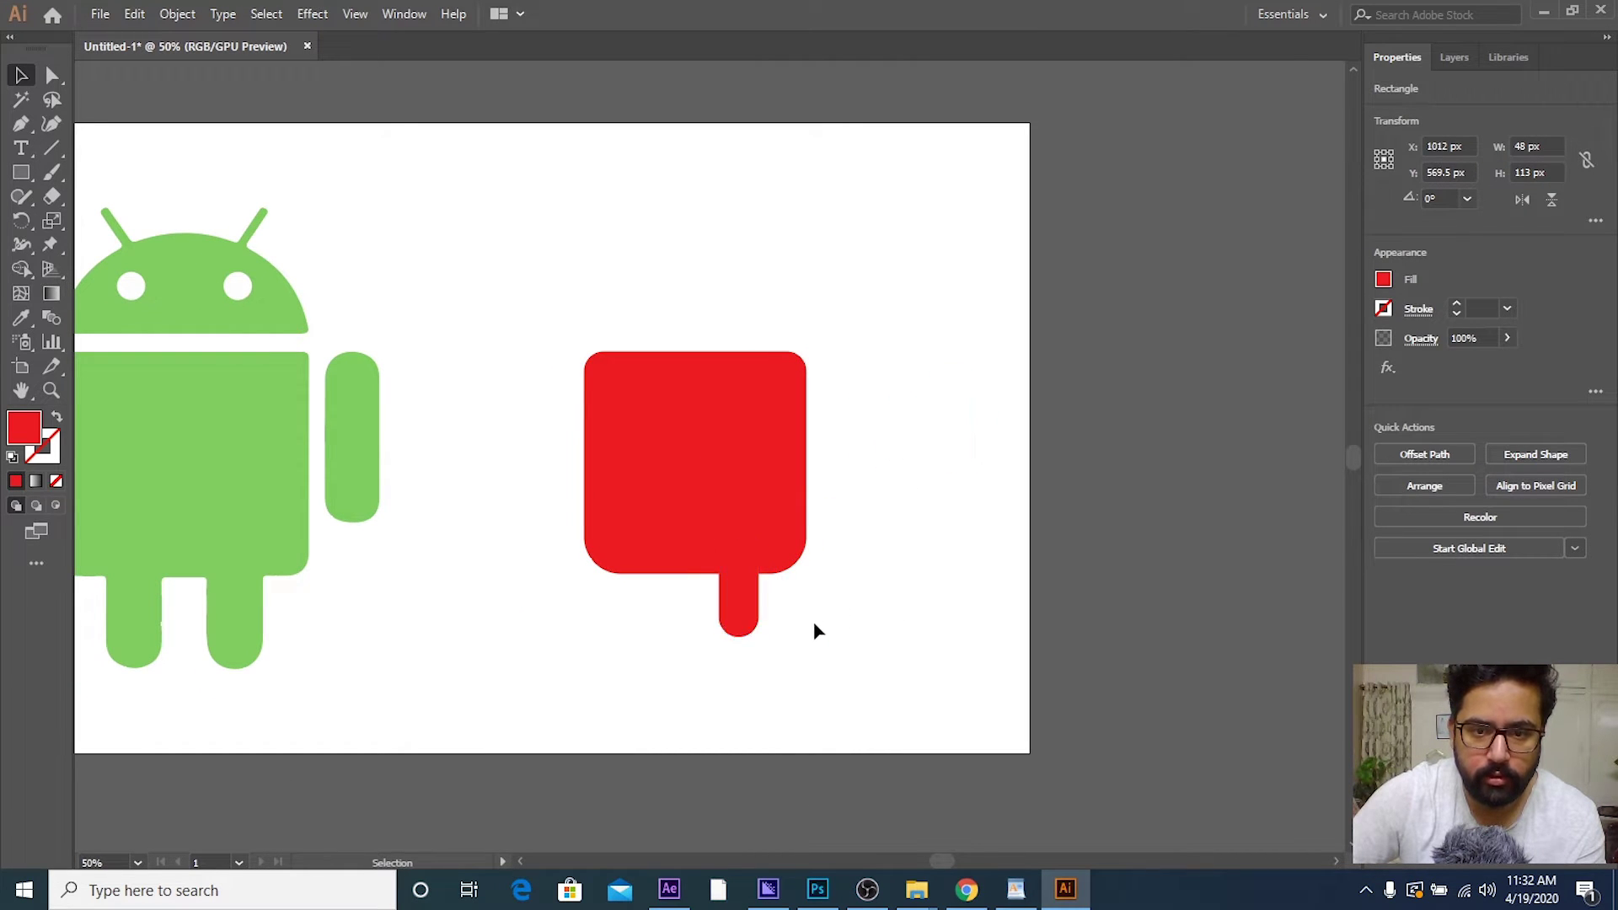
pyautogui.hotkey('ctrl', '-')
pyautogui.scroll(1, 816, 650)
pyautogui.click(741, 605)
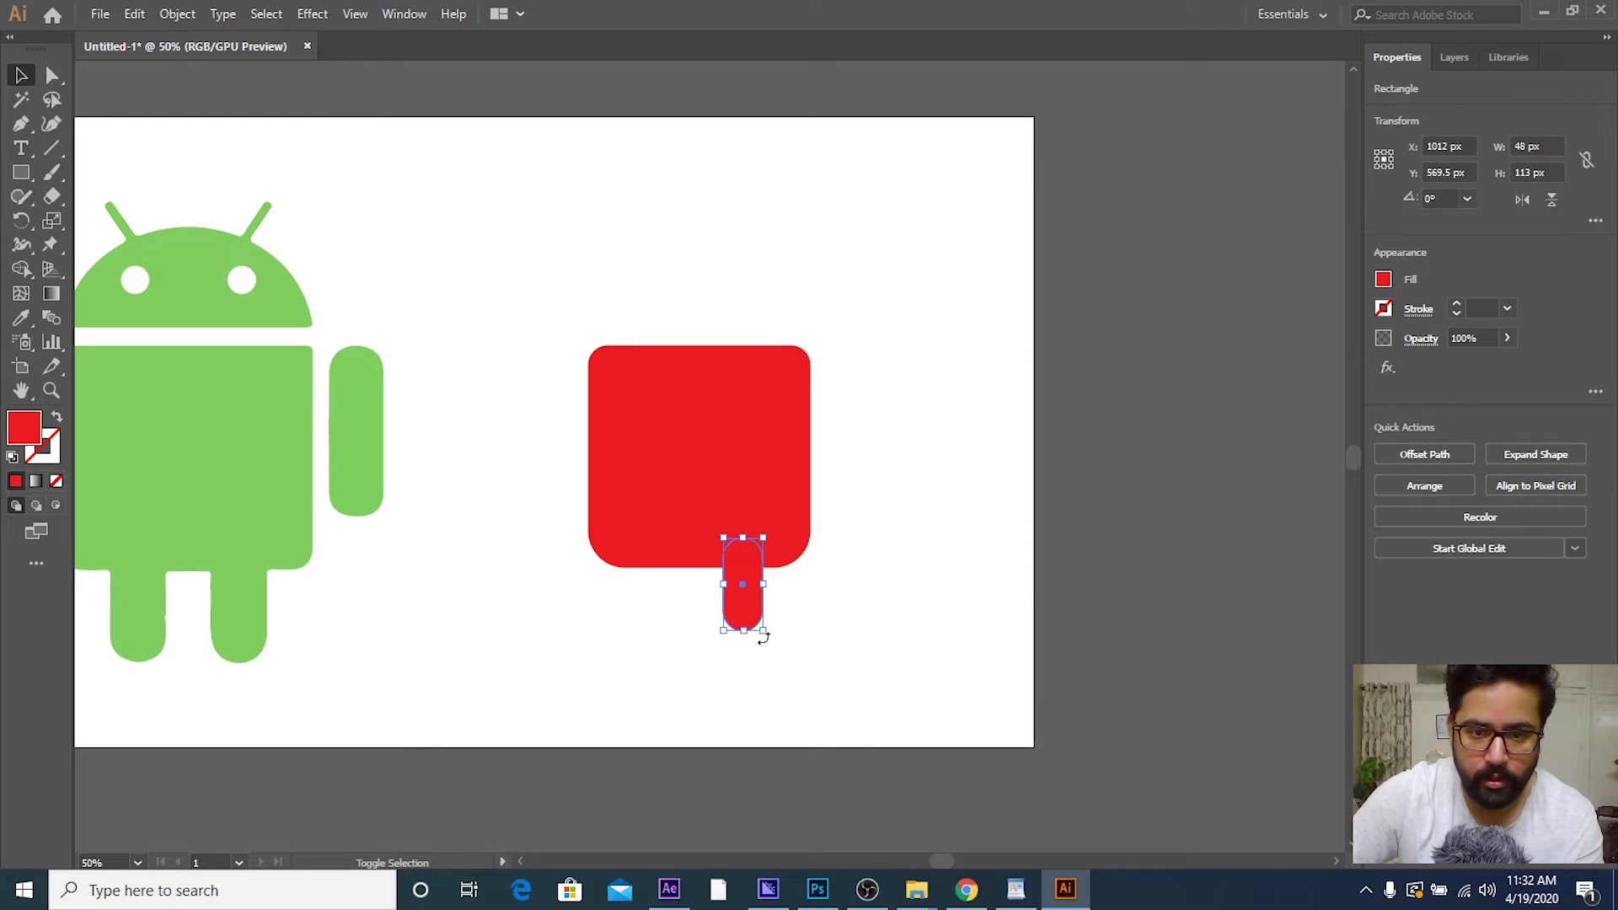
pyautogui.moveTo(762, 630); pyautogui.dragTo(773, 647)
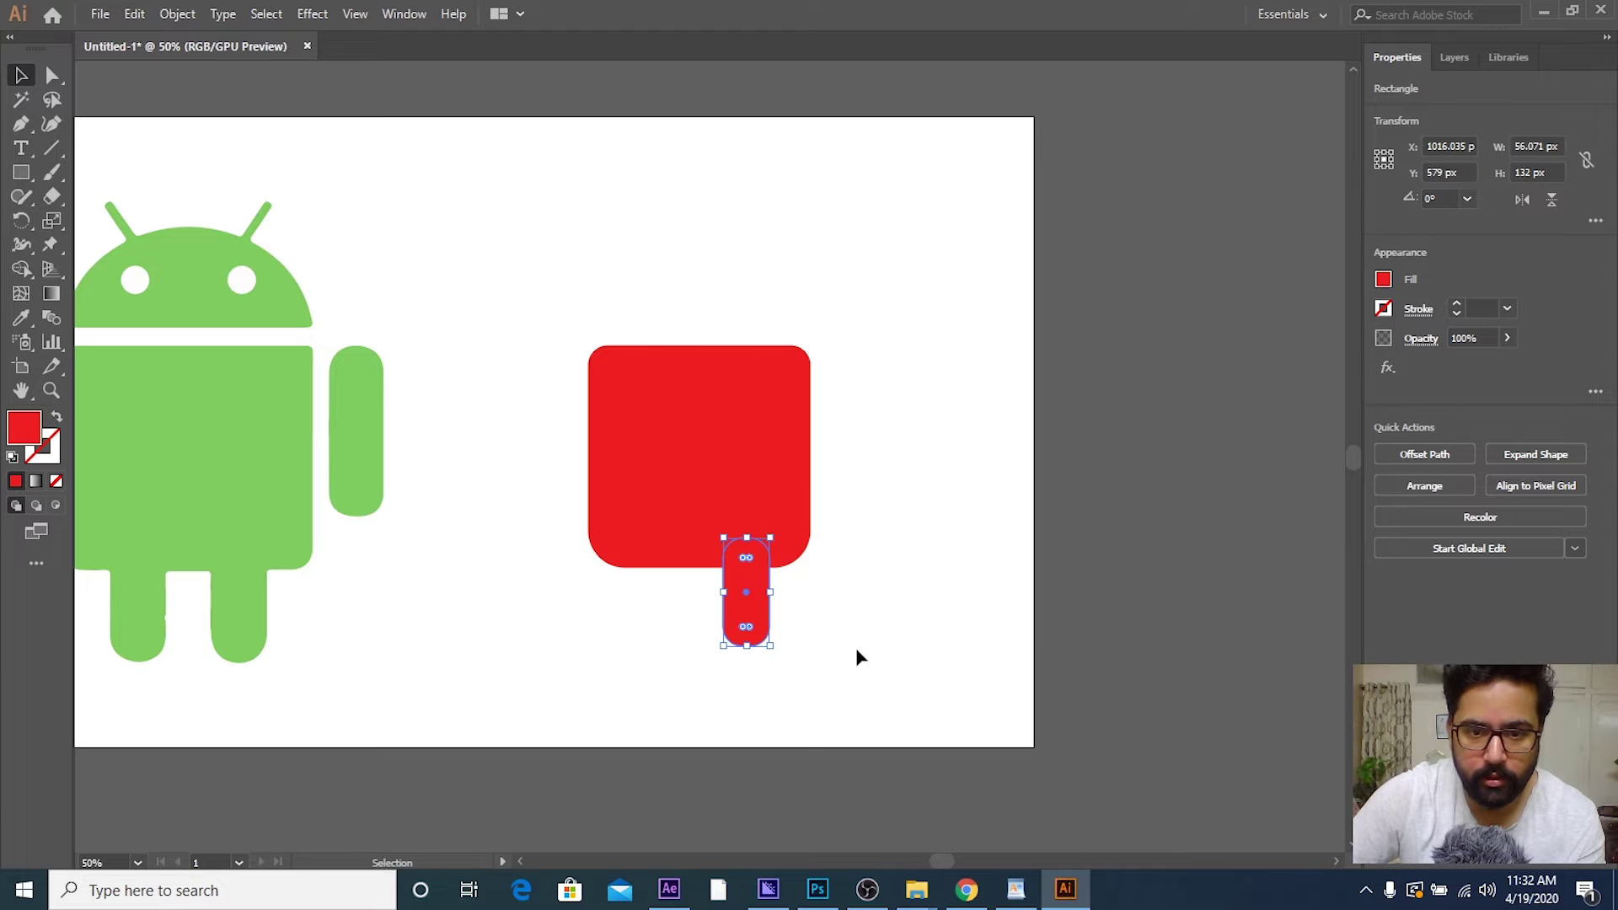
pyautogui.click(853, 654)
# Step: Select the pill leg, paste a duplicate, and deselect everything
pyautogui.click(762, 619)
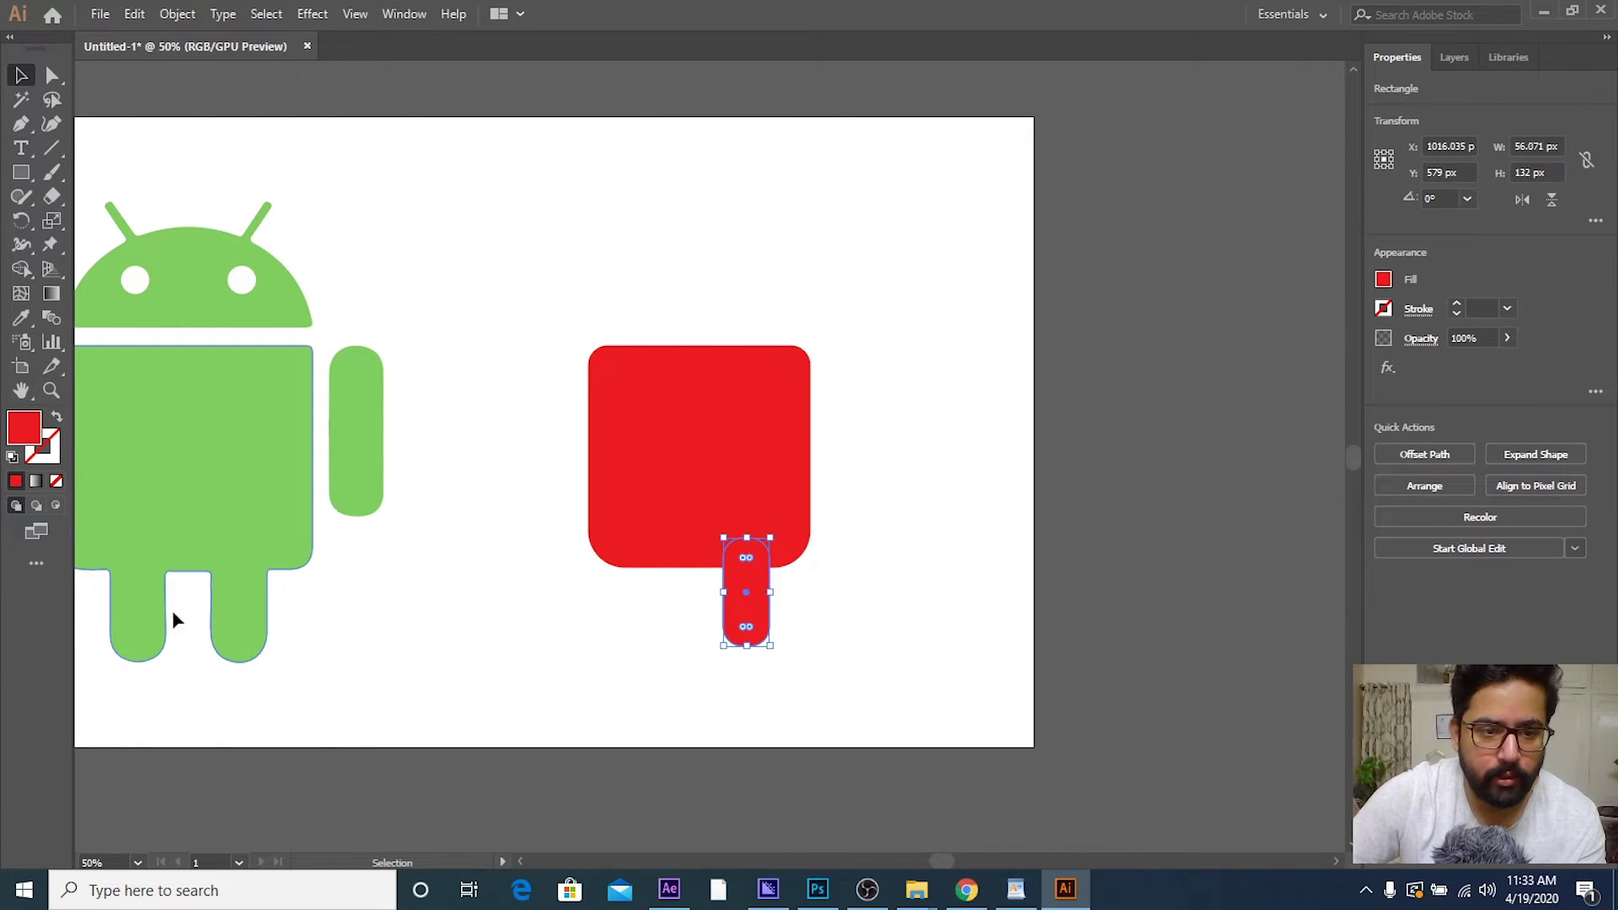
pyautogui.click(777, 611)
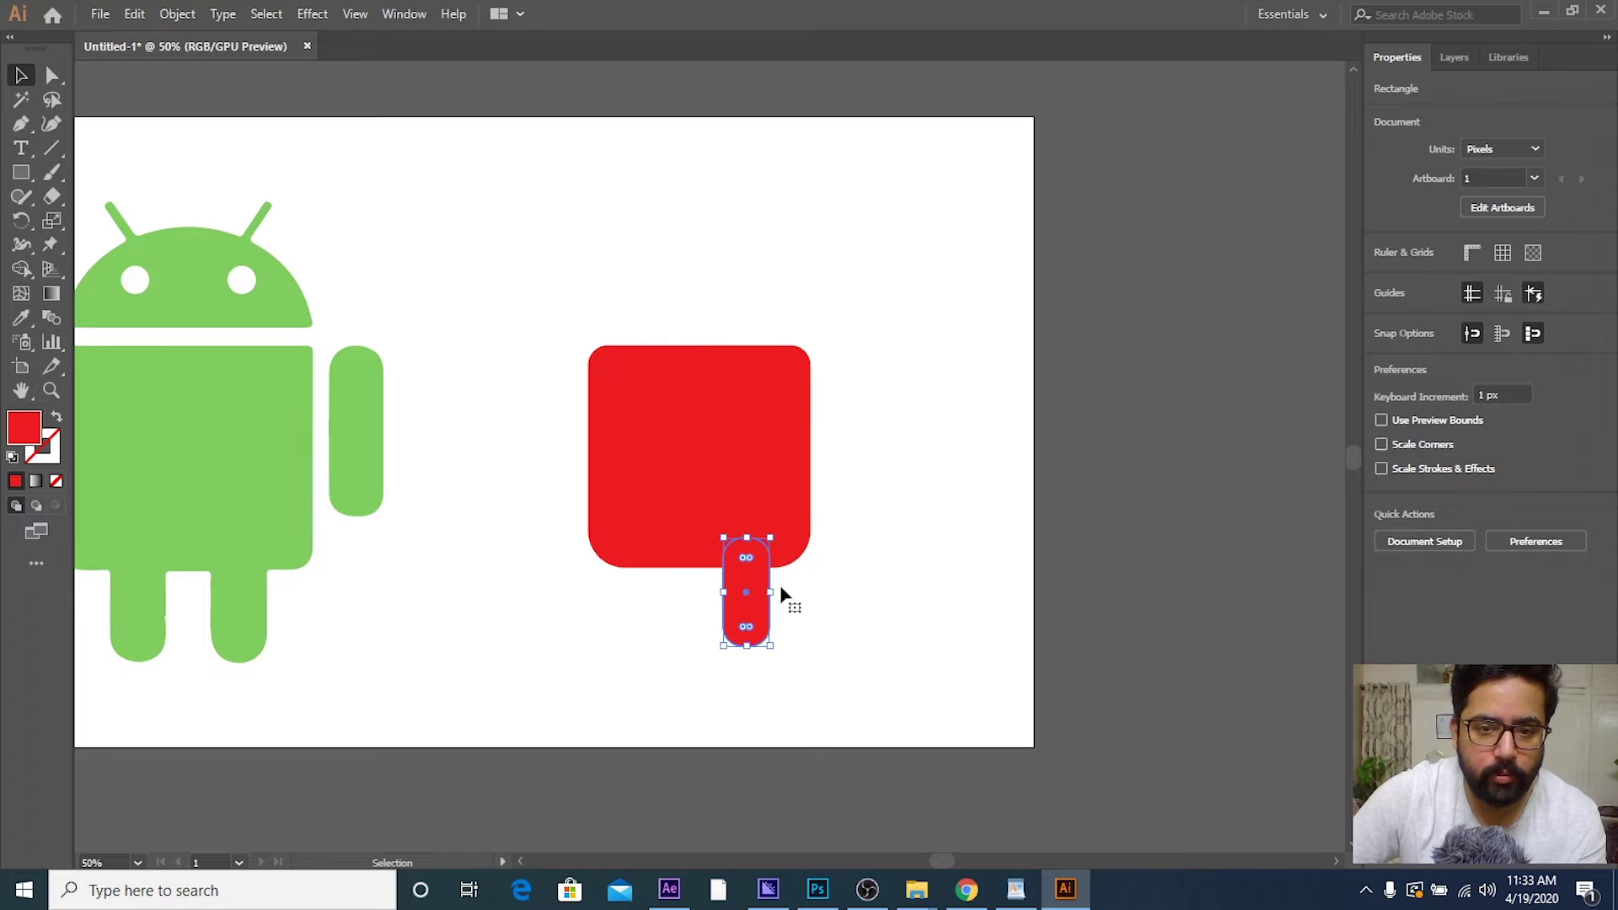
pyautogui.click(782, 596)
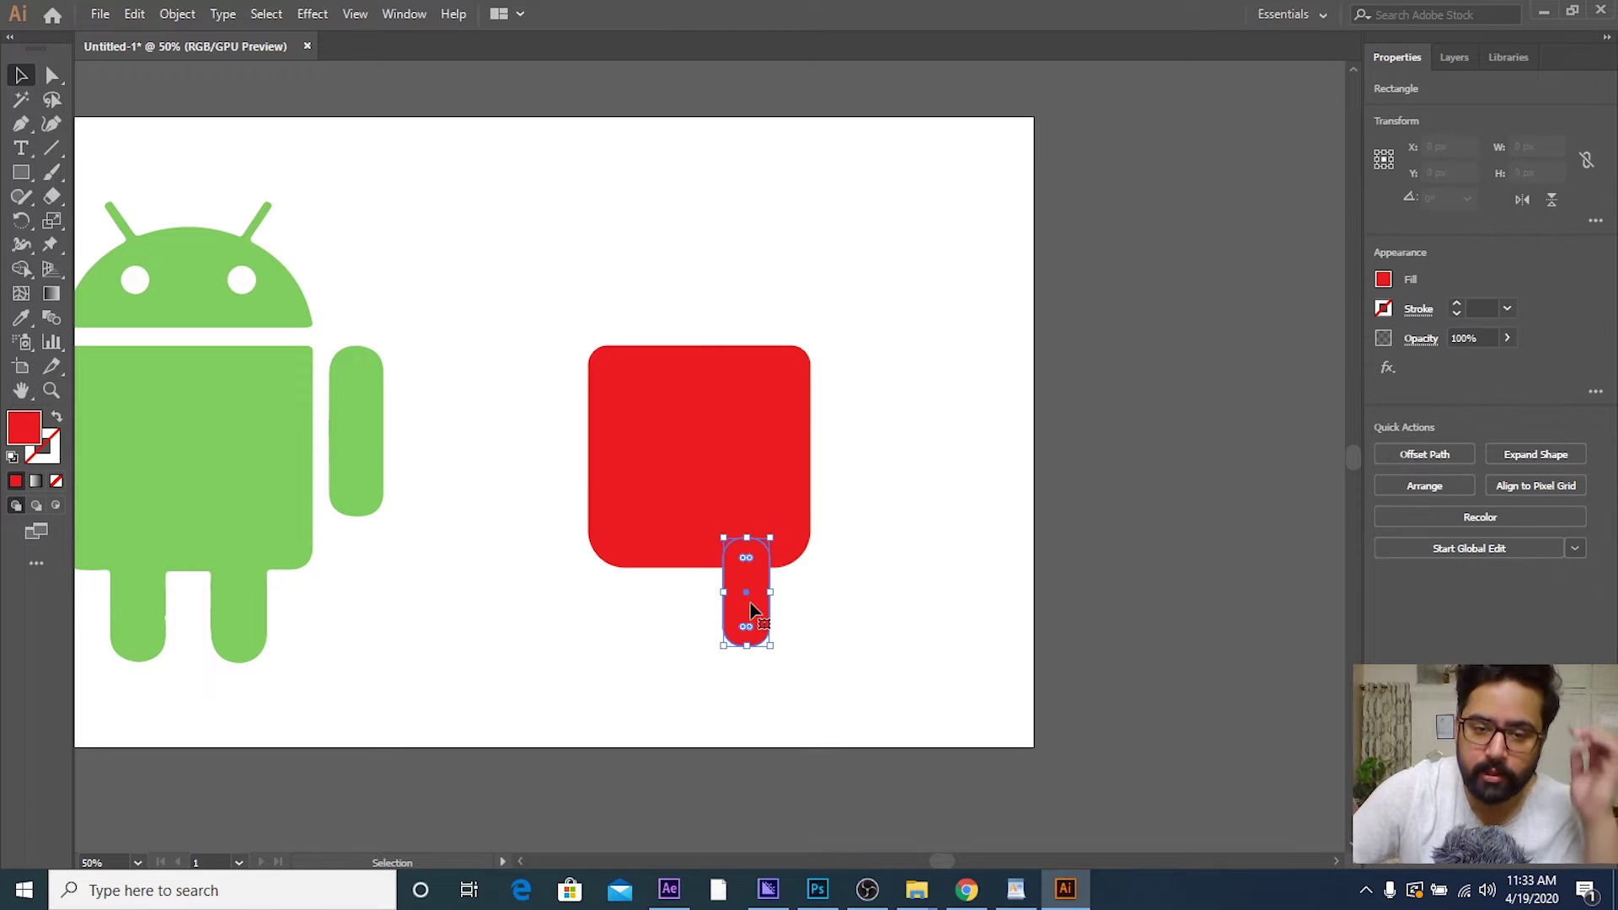
pyautogui.click(819, 610)
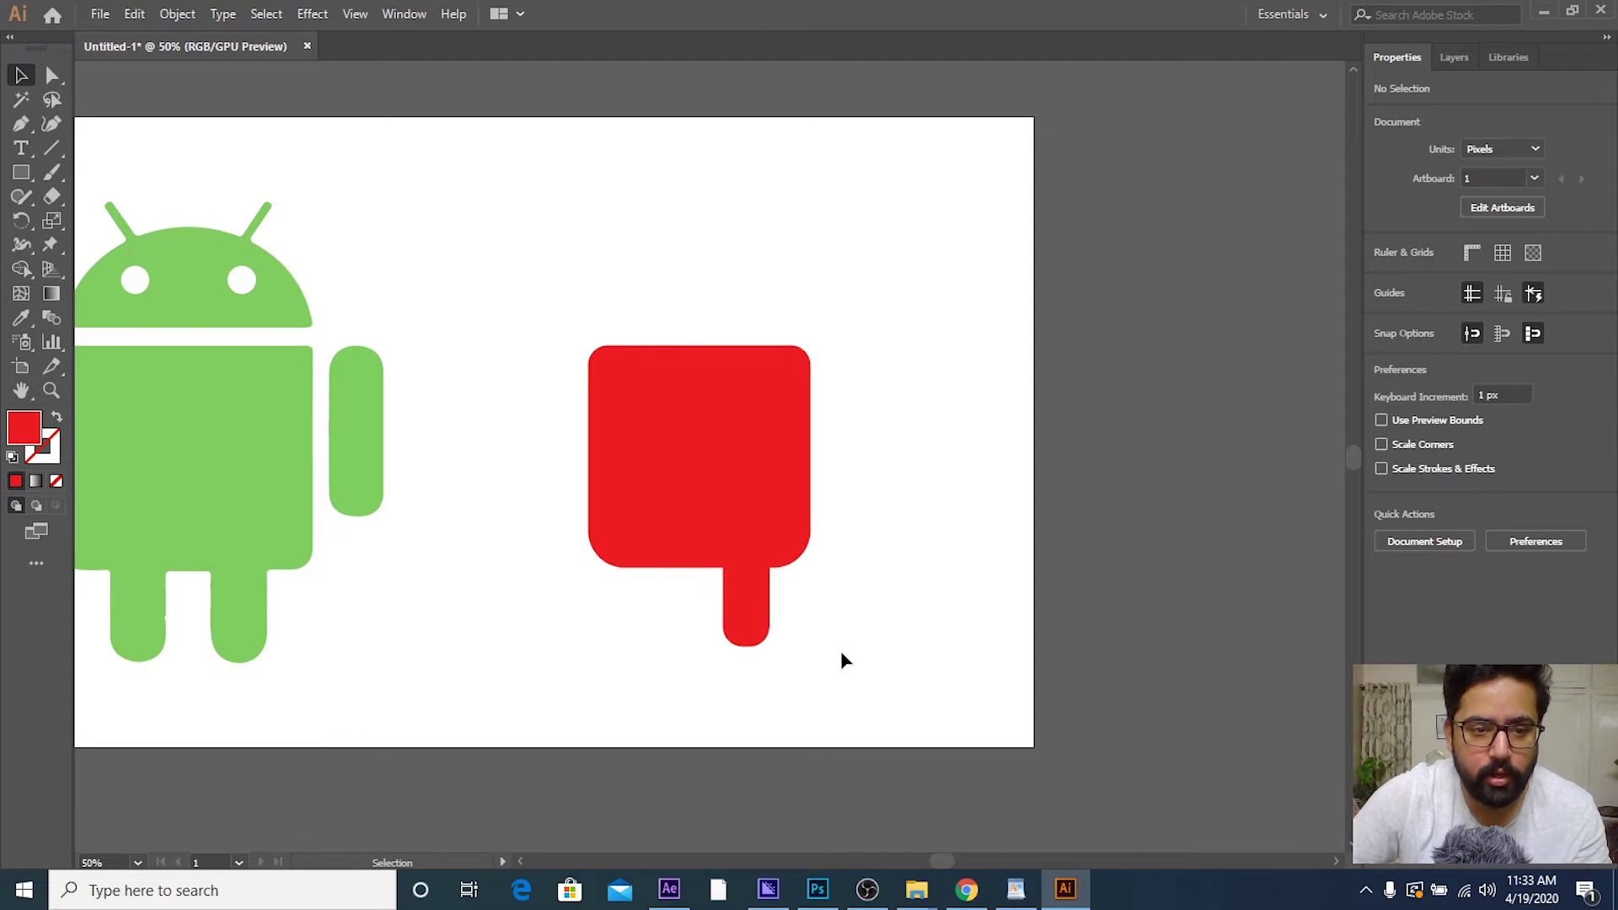
pyautogui.click(764, 628)
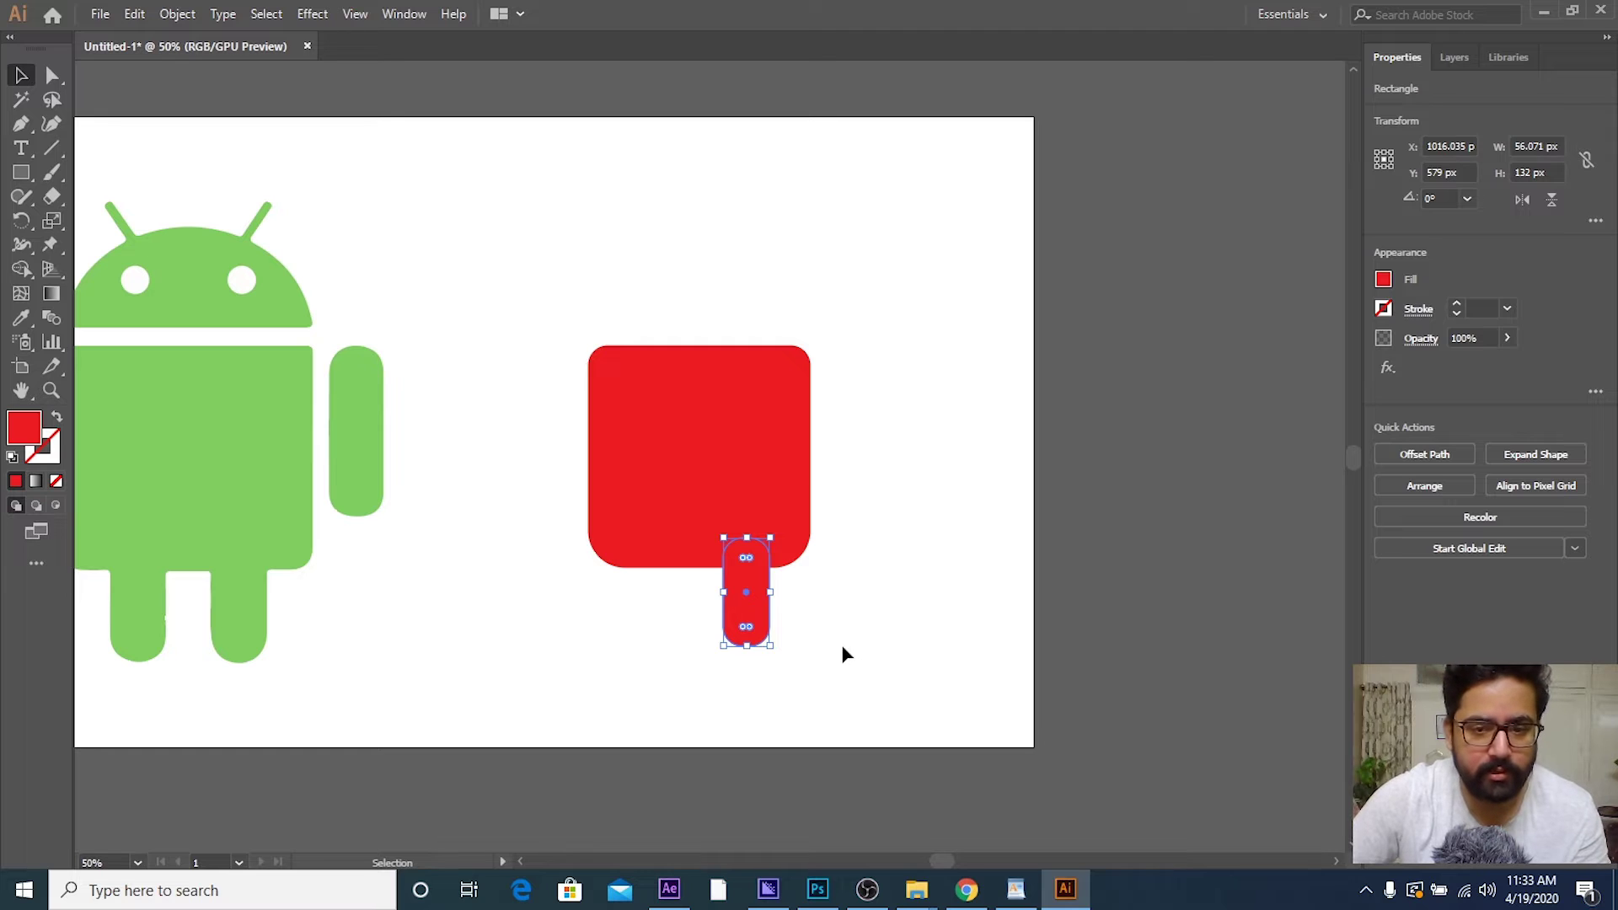
pyautogui.click(842, 654)
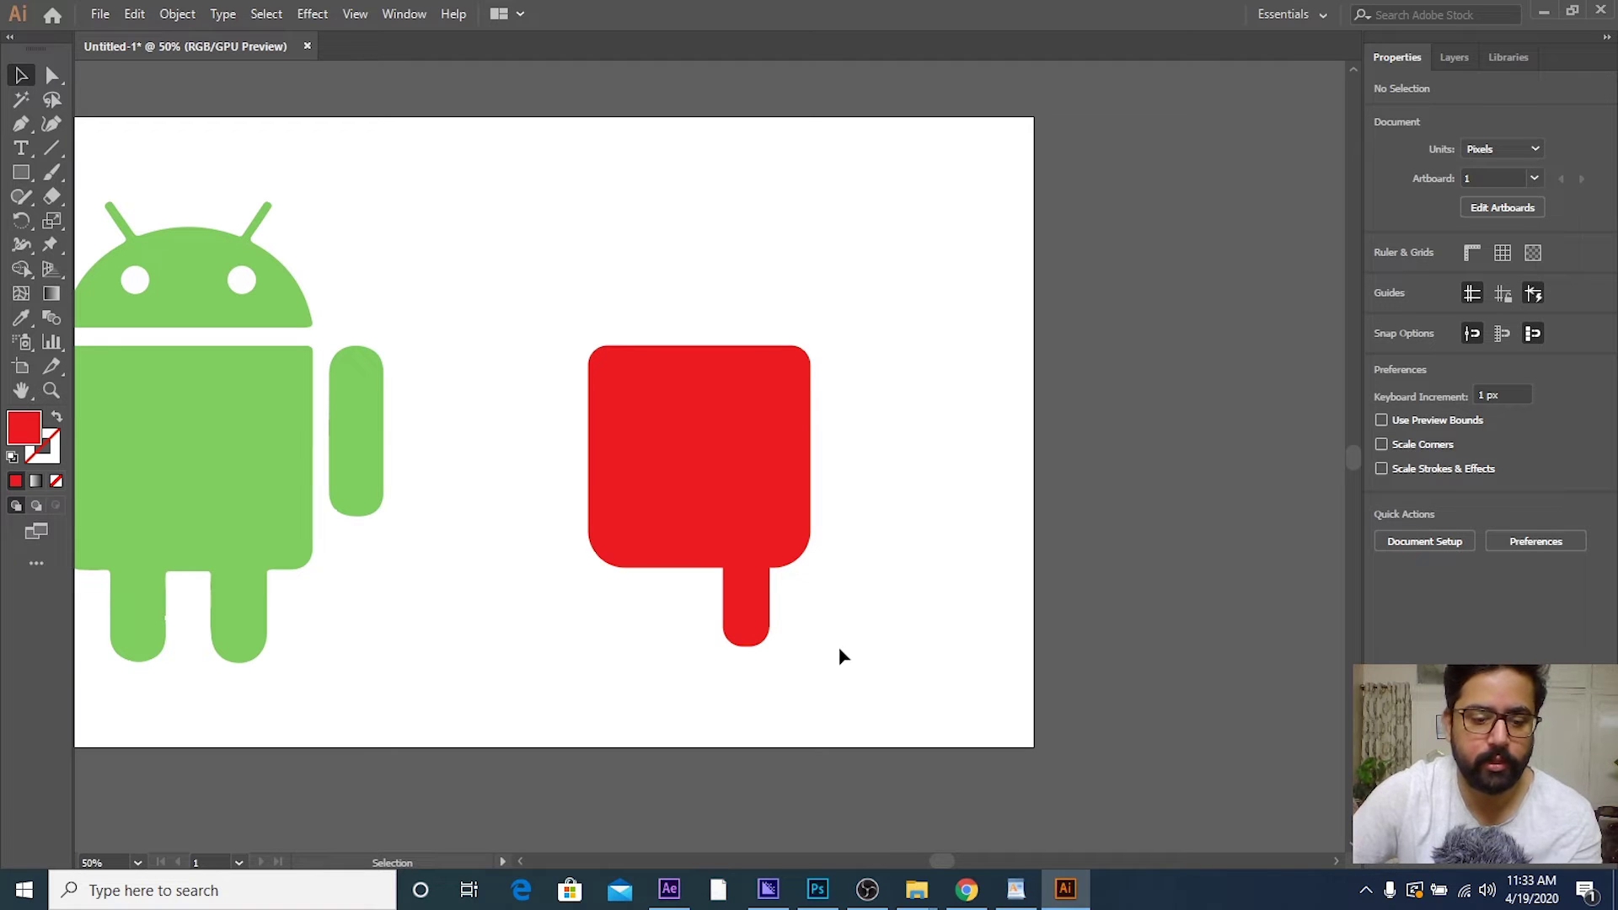
pyautogui.click(766, 615)
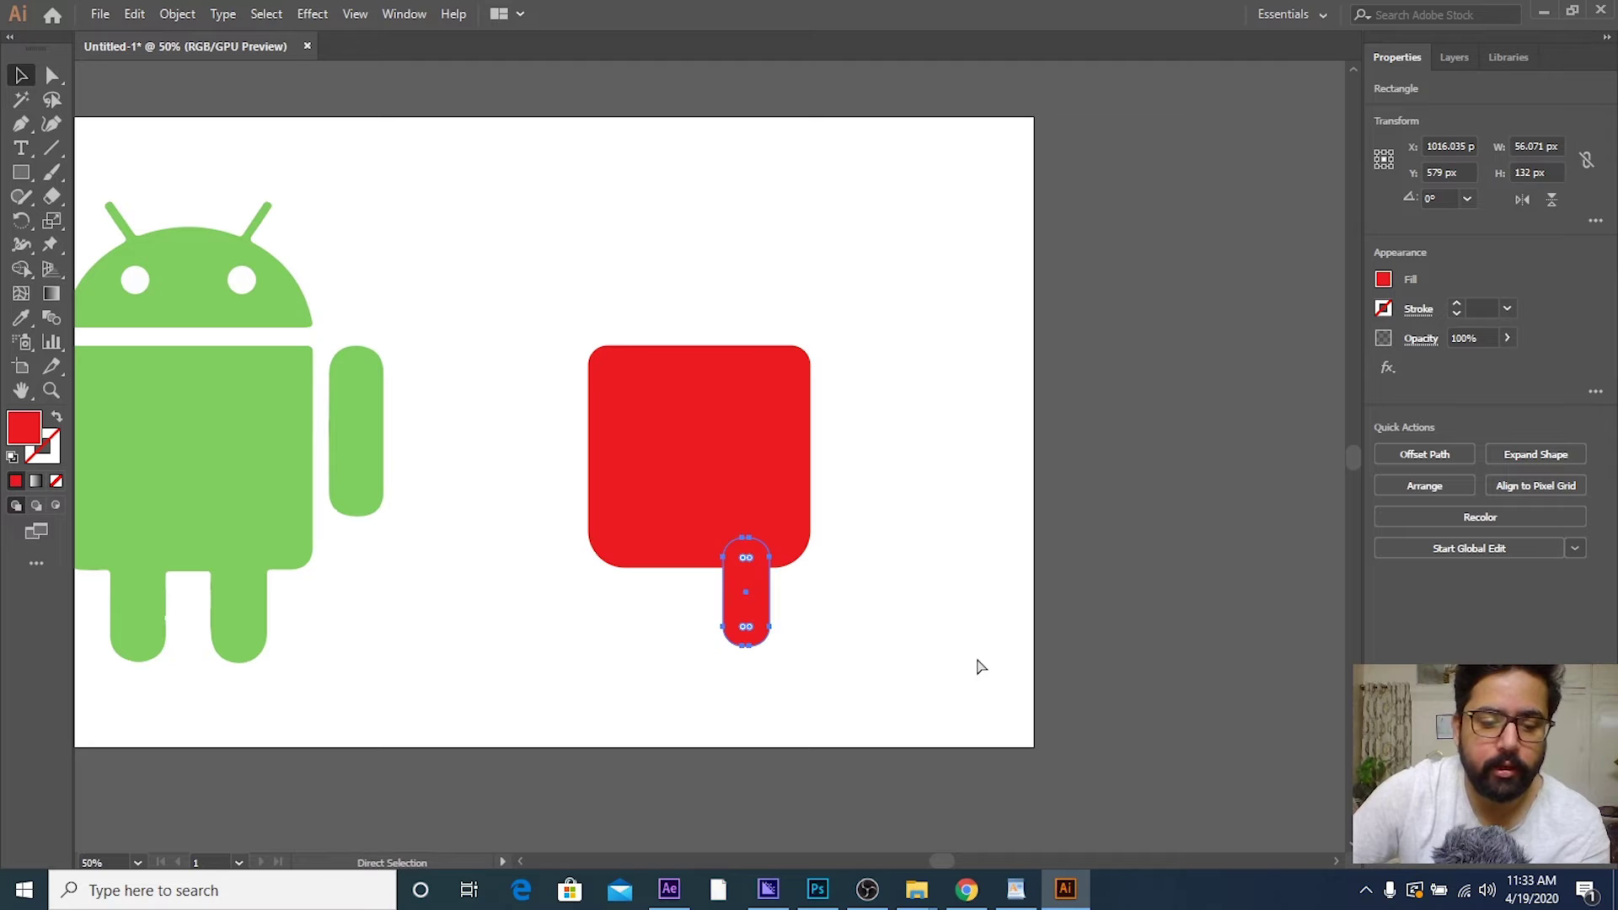
pyautogui.hotkey('ctrl', 'v')
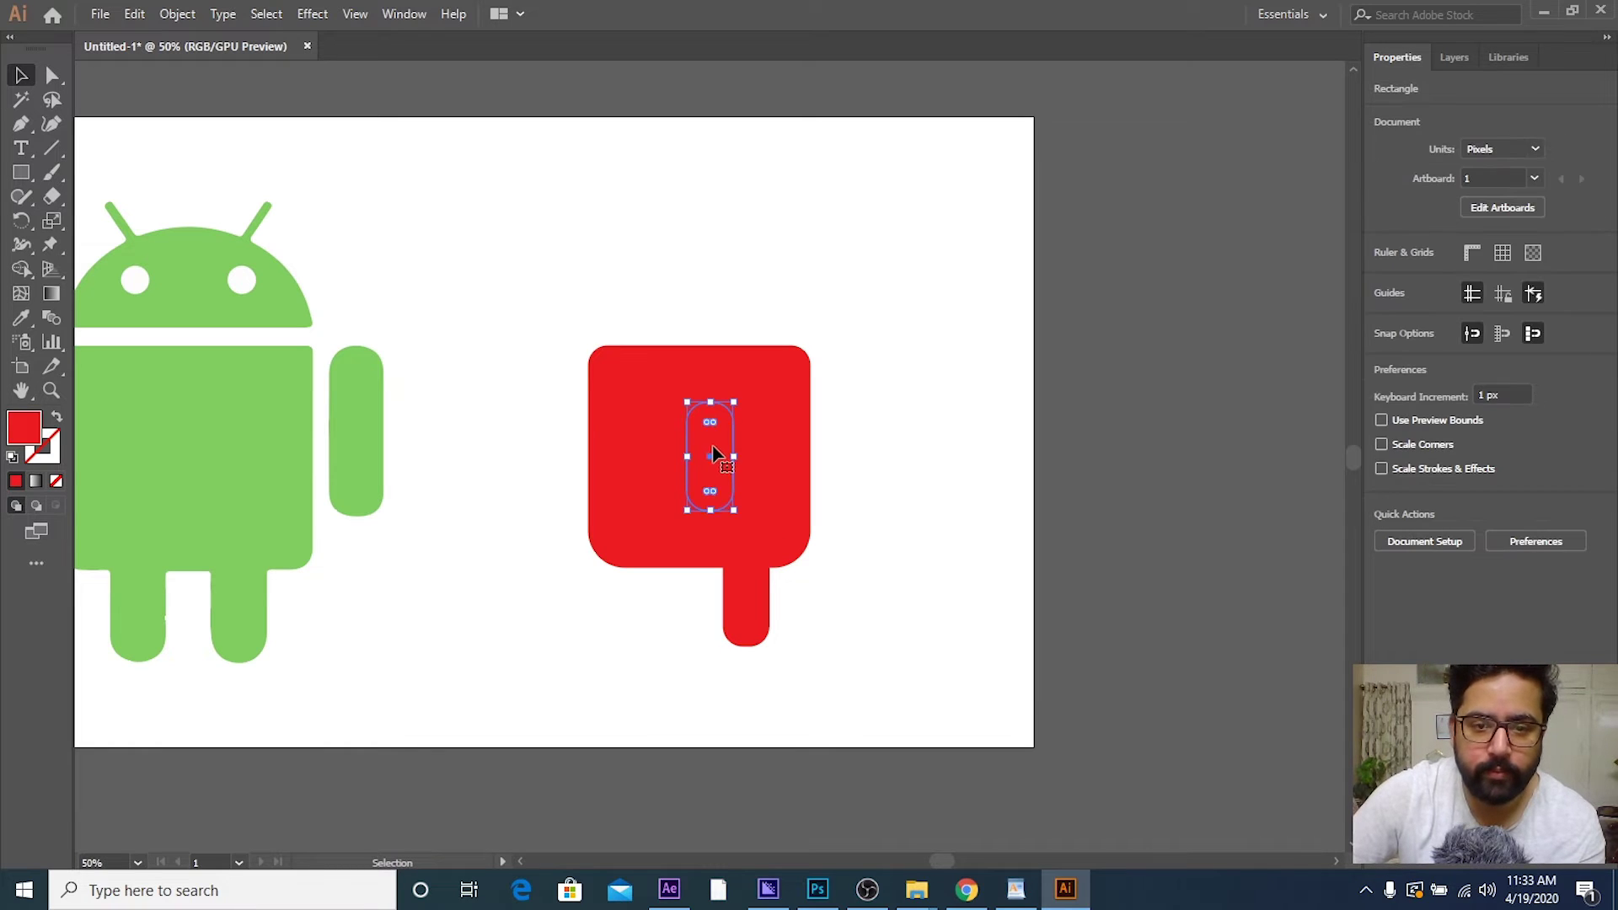
pyautogui.hotkey('ctrl', 'shift', 'a')
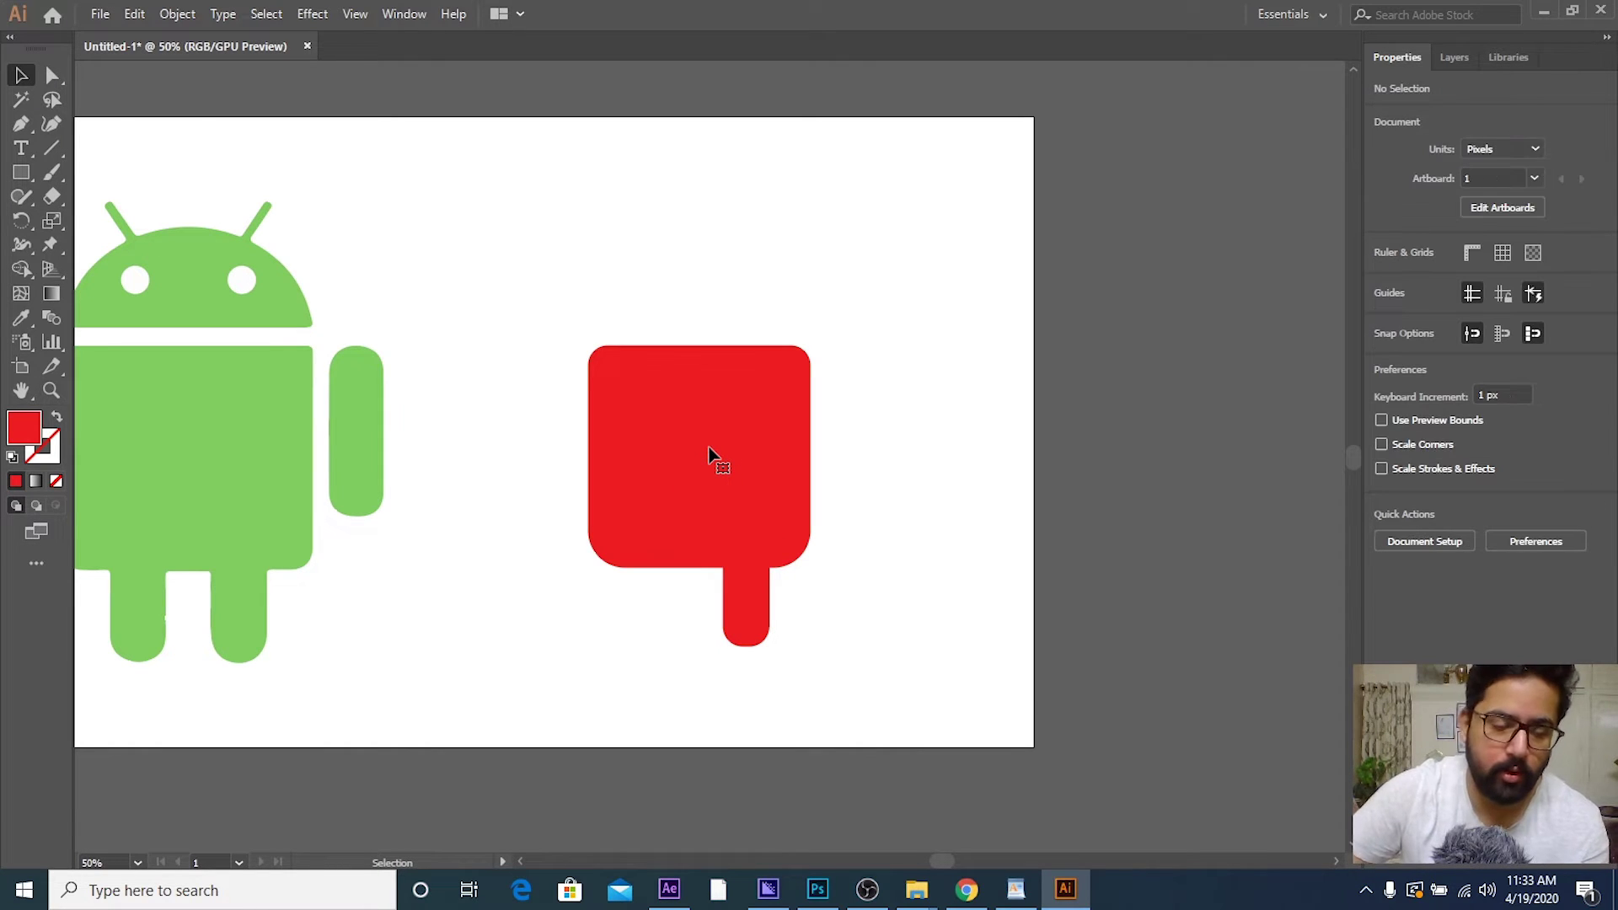
pyautogui.press('a')
pyautogui.click(765, 607)
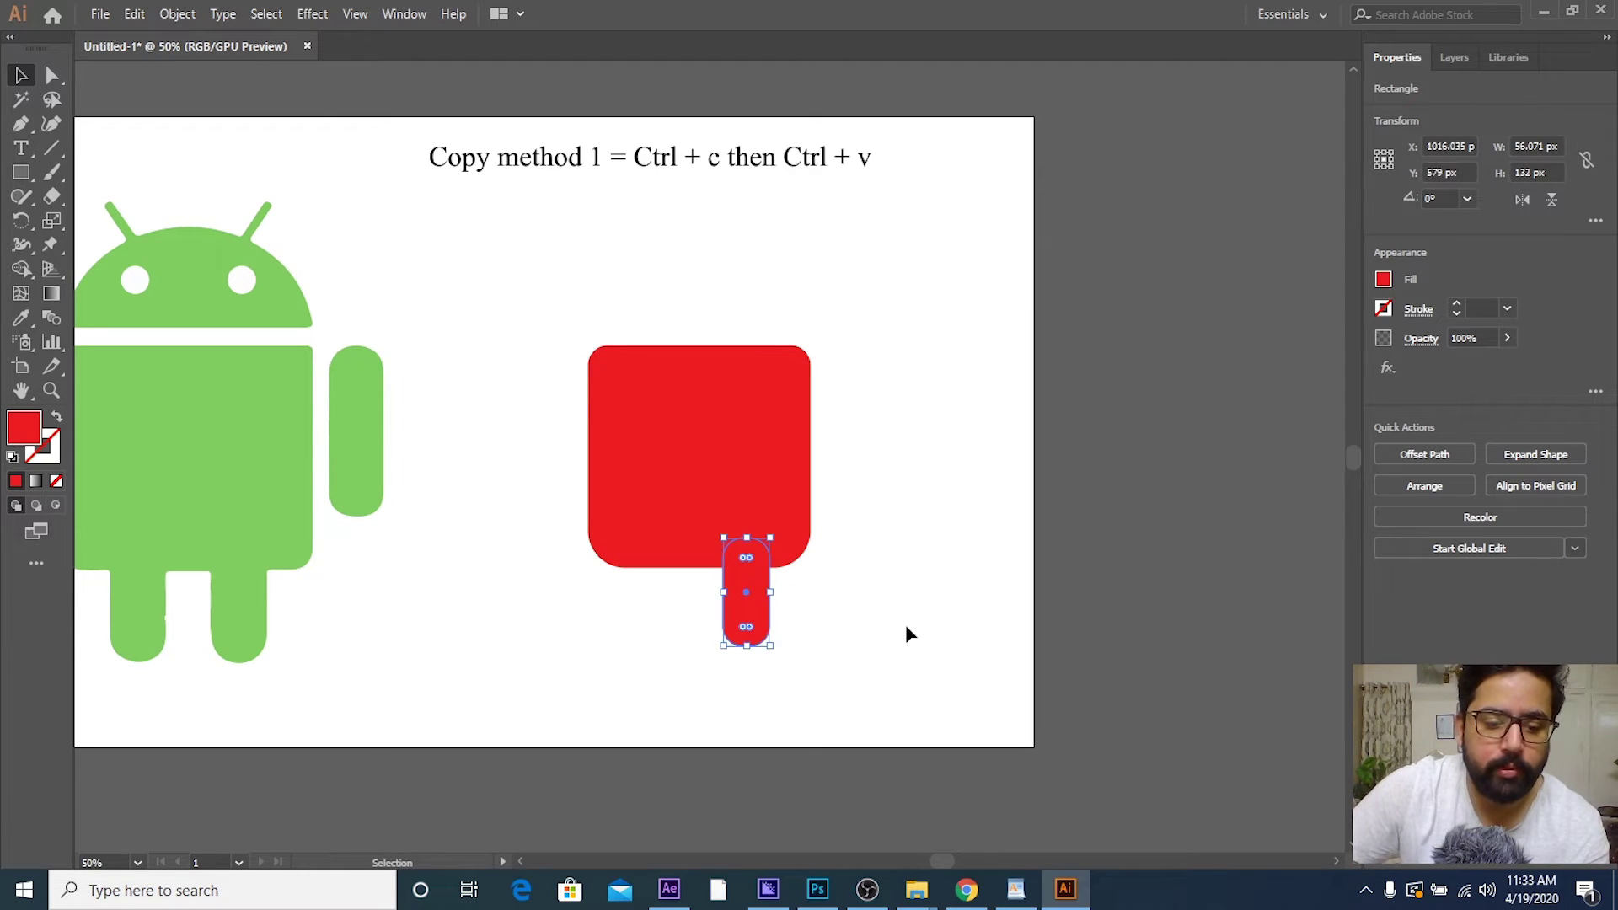
pyautogui.hotkey('ctrl', 'v')
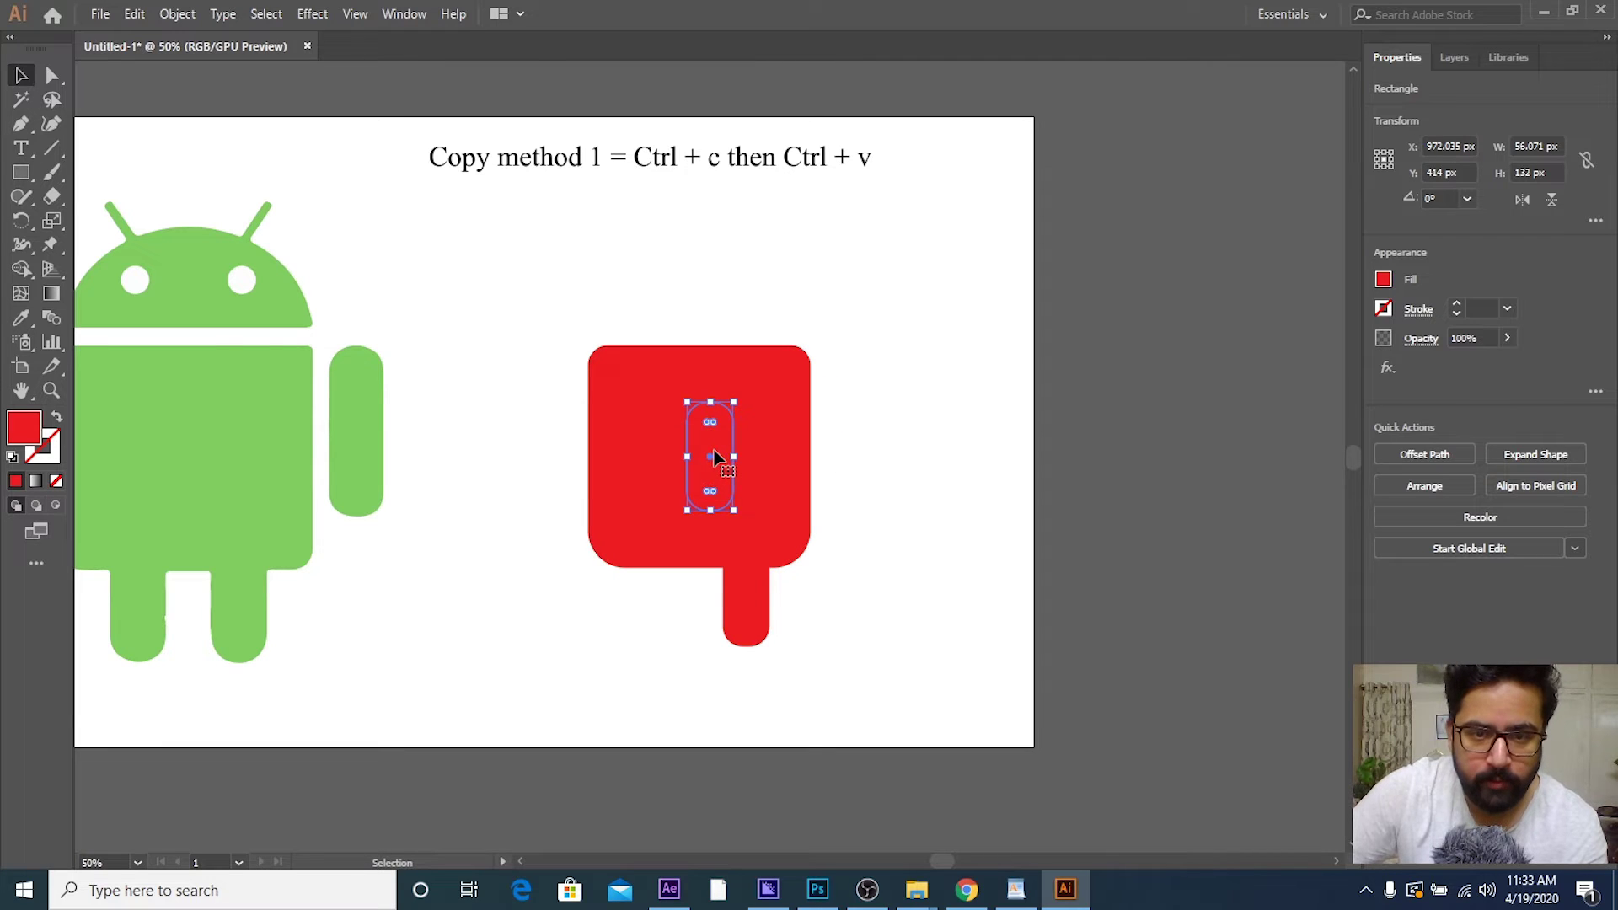
pyautogui.hotkey('ctrl', '1')
pyautogui.scroll(-2, 776, 515)
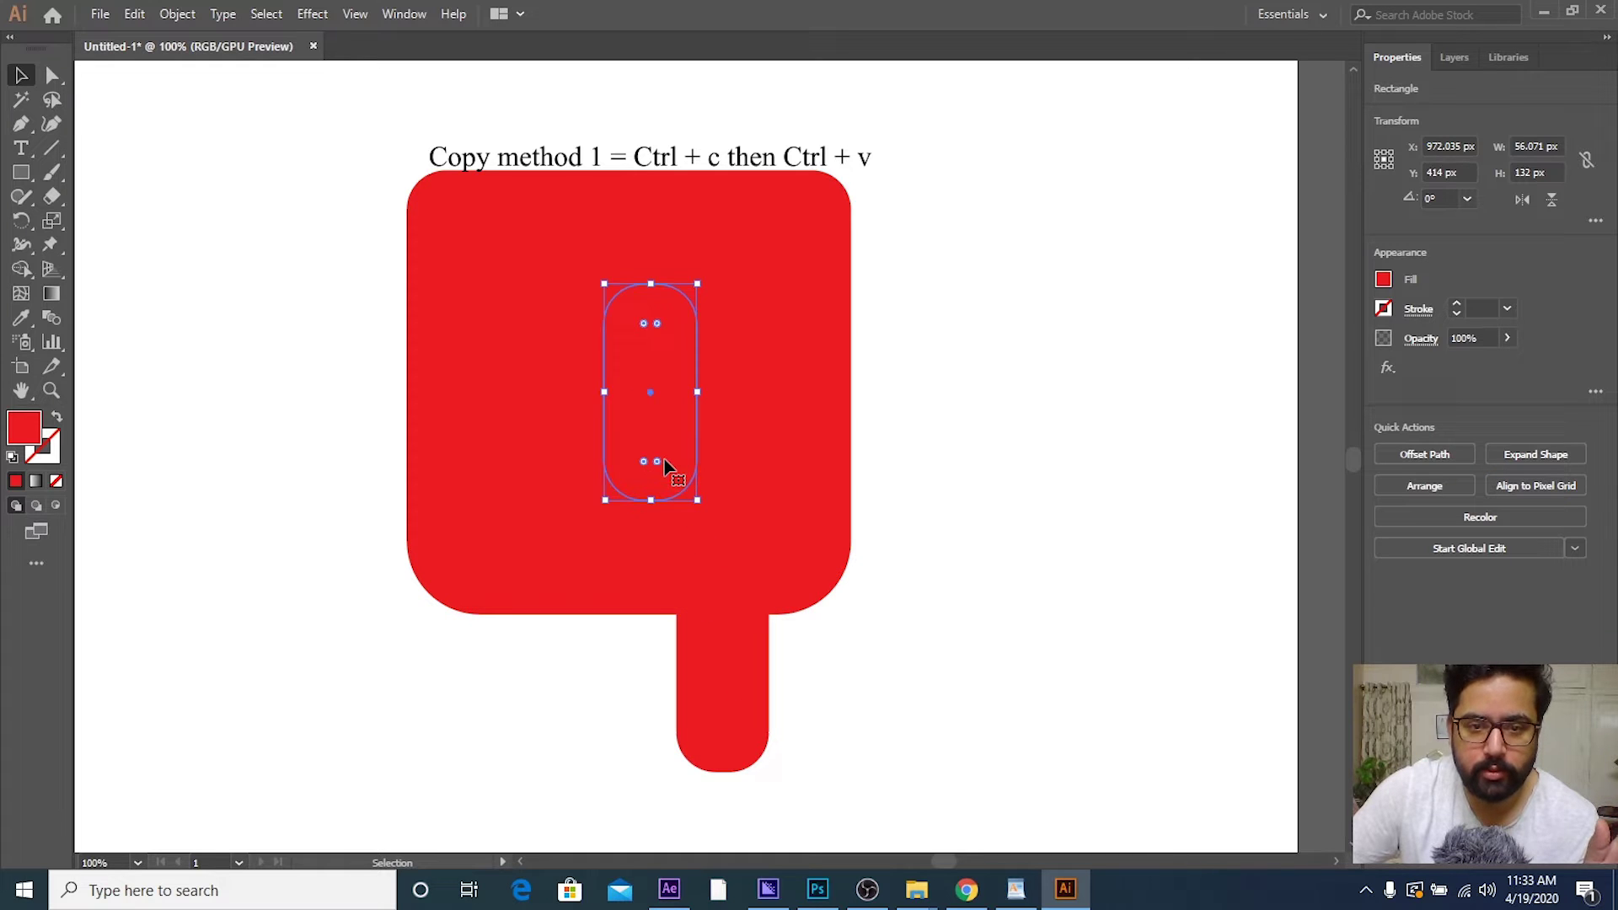
pyautogui.press('Delete')
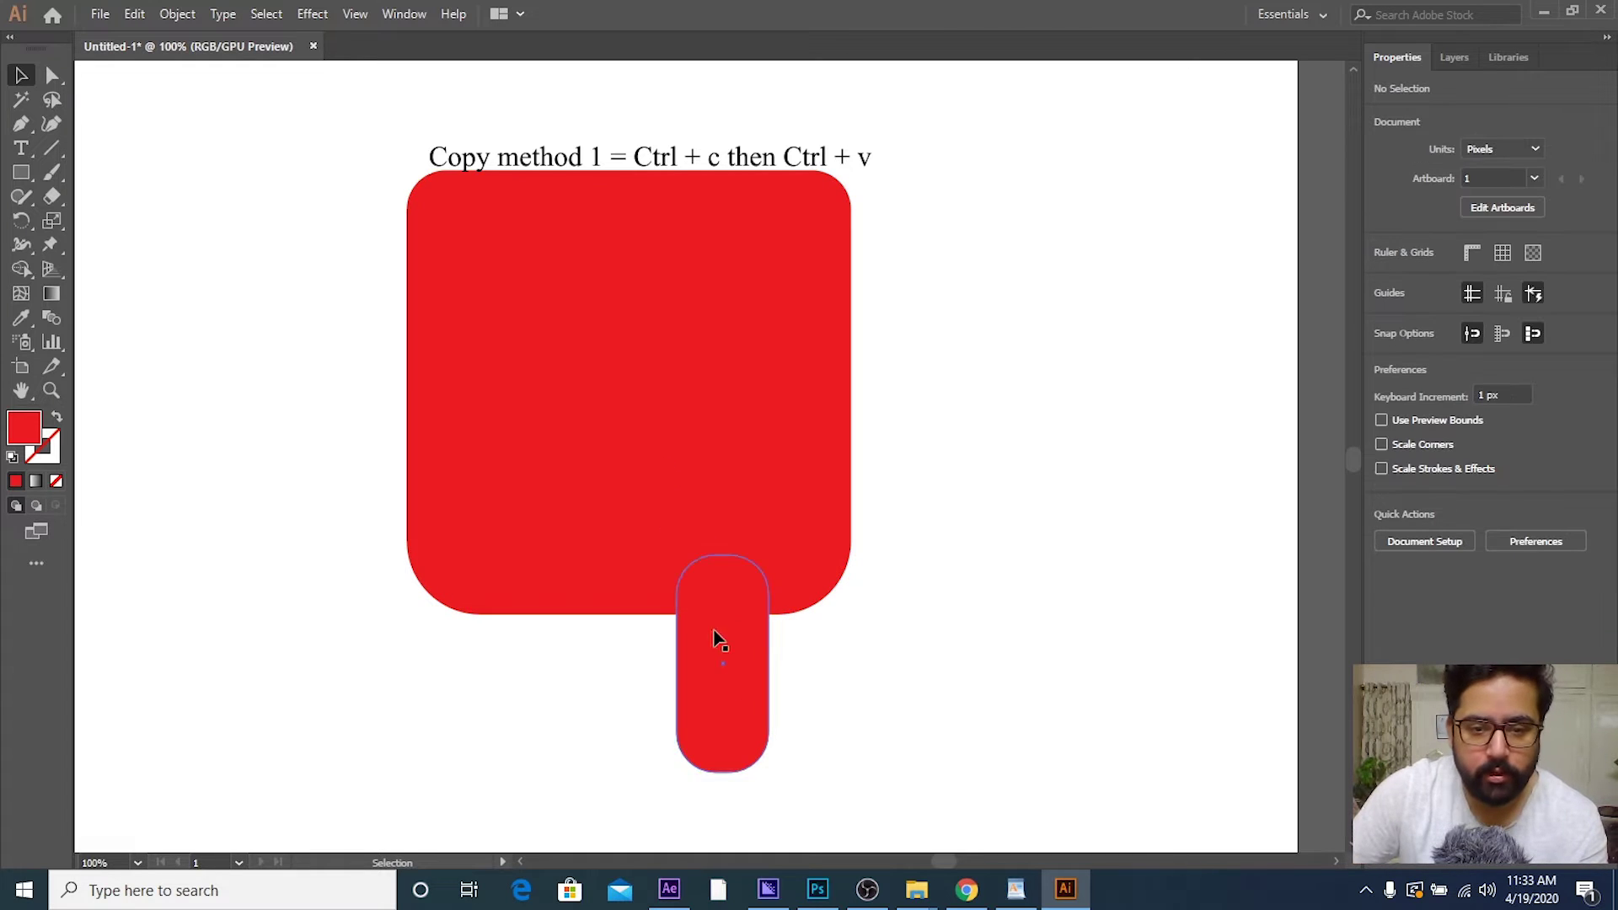
pyautogui.click(715, 632)
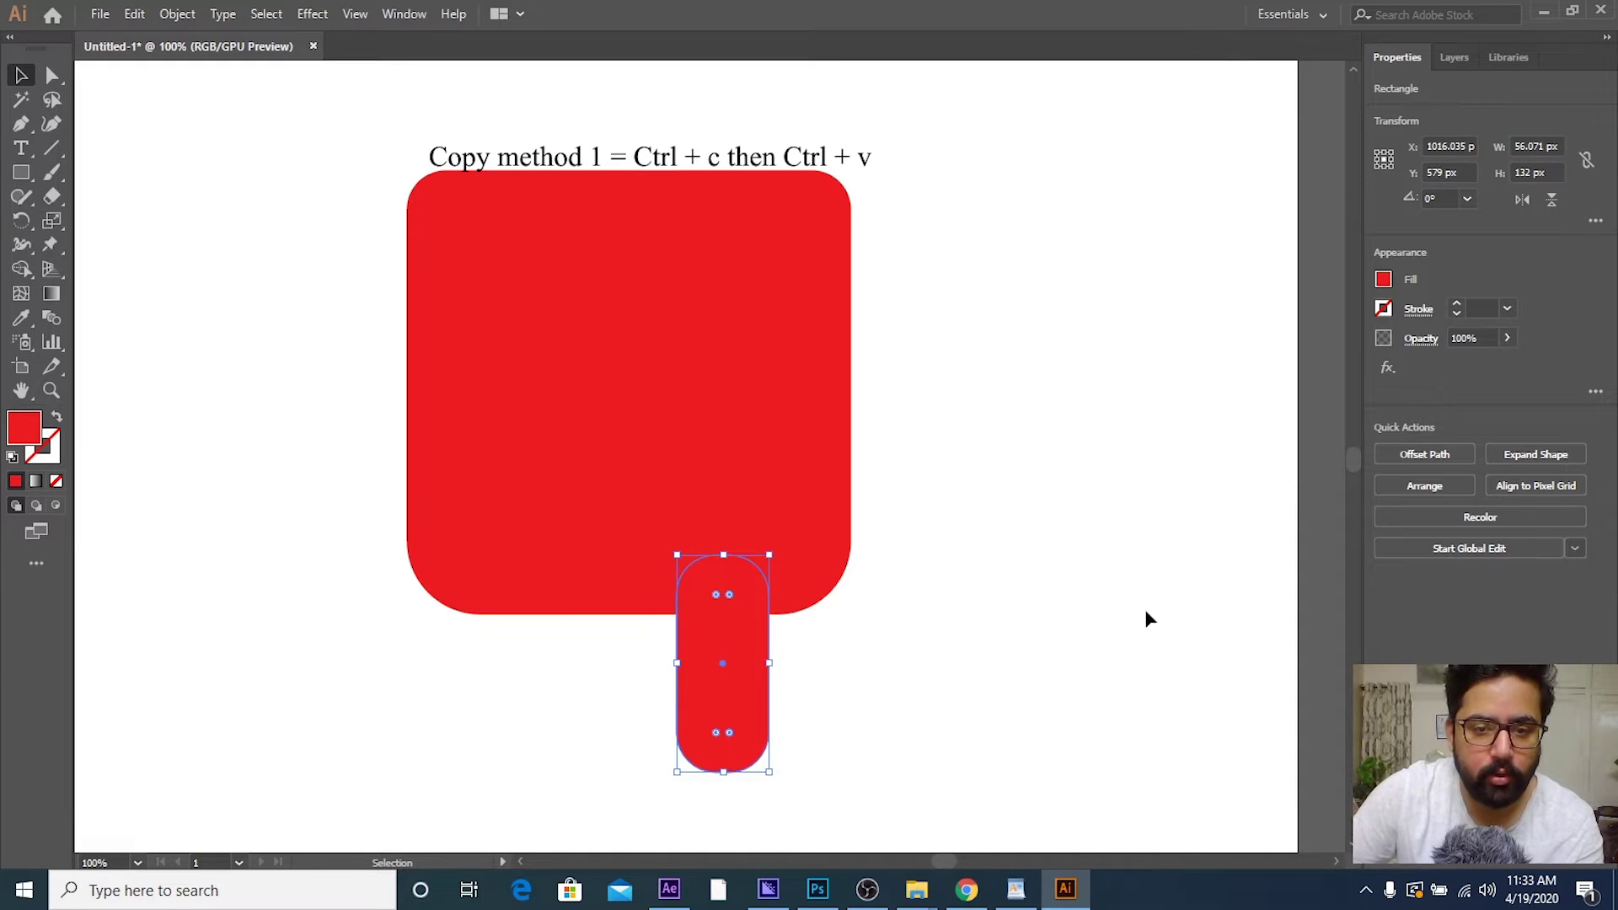
pyautogui.hotkey('ctrl', 'c')
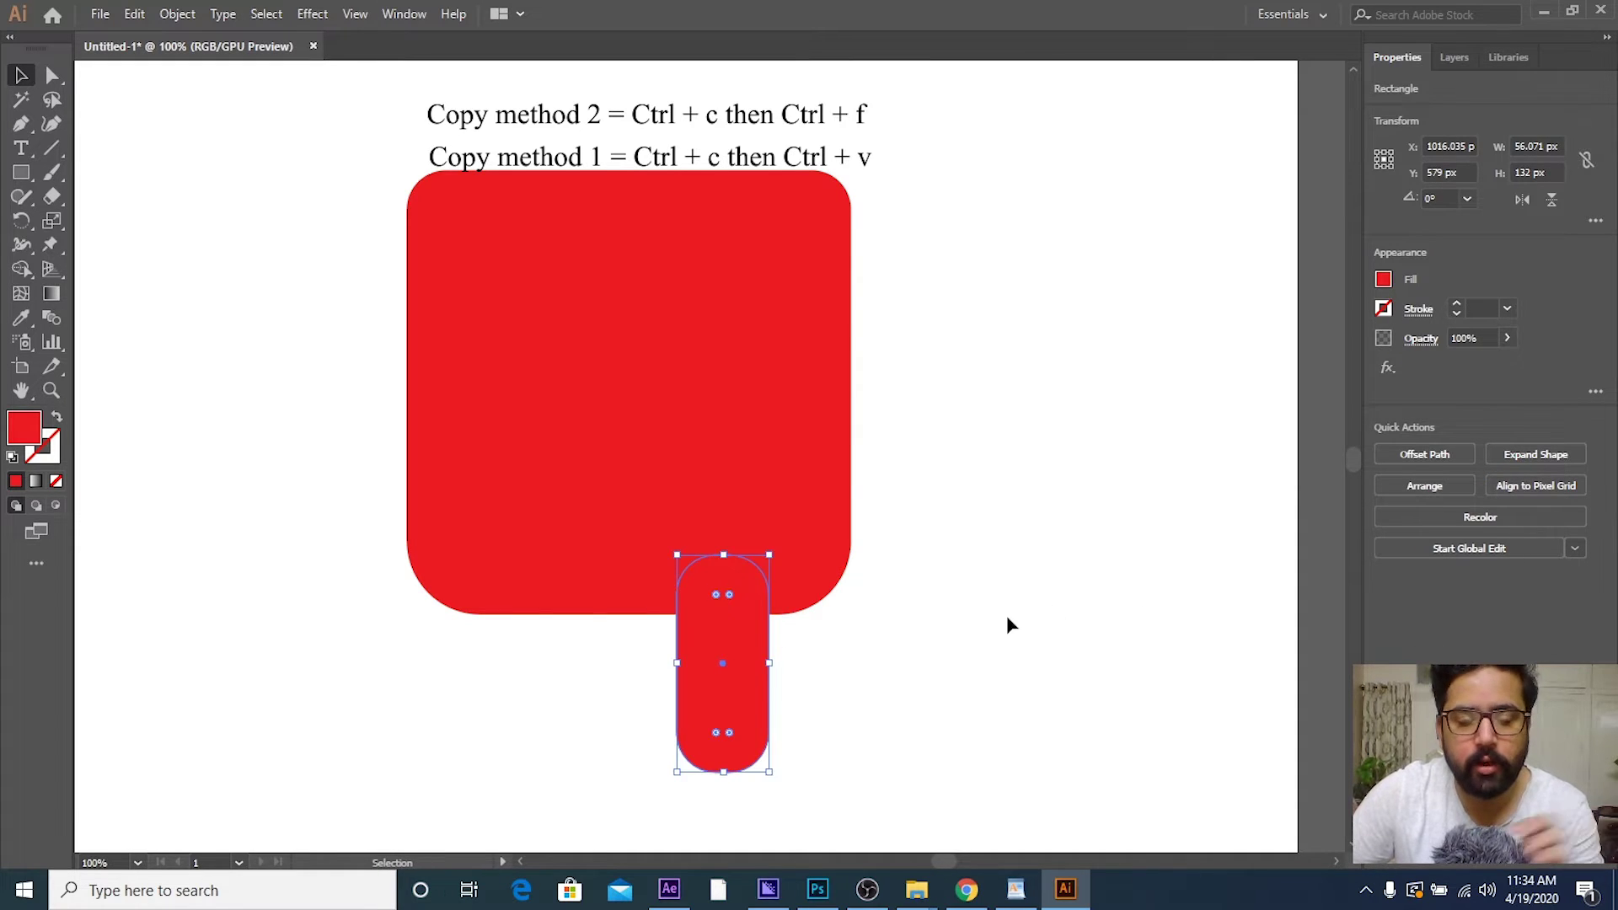
pyautogui.click(996, 619)
pyautogui.click(693, 654)
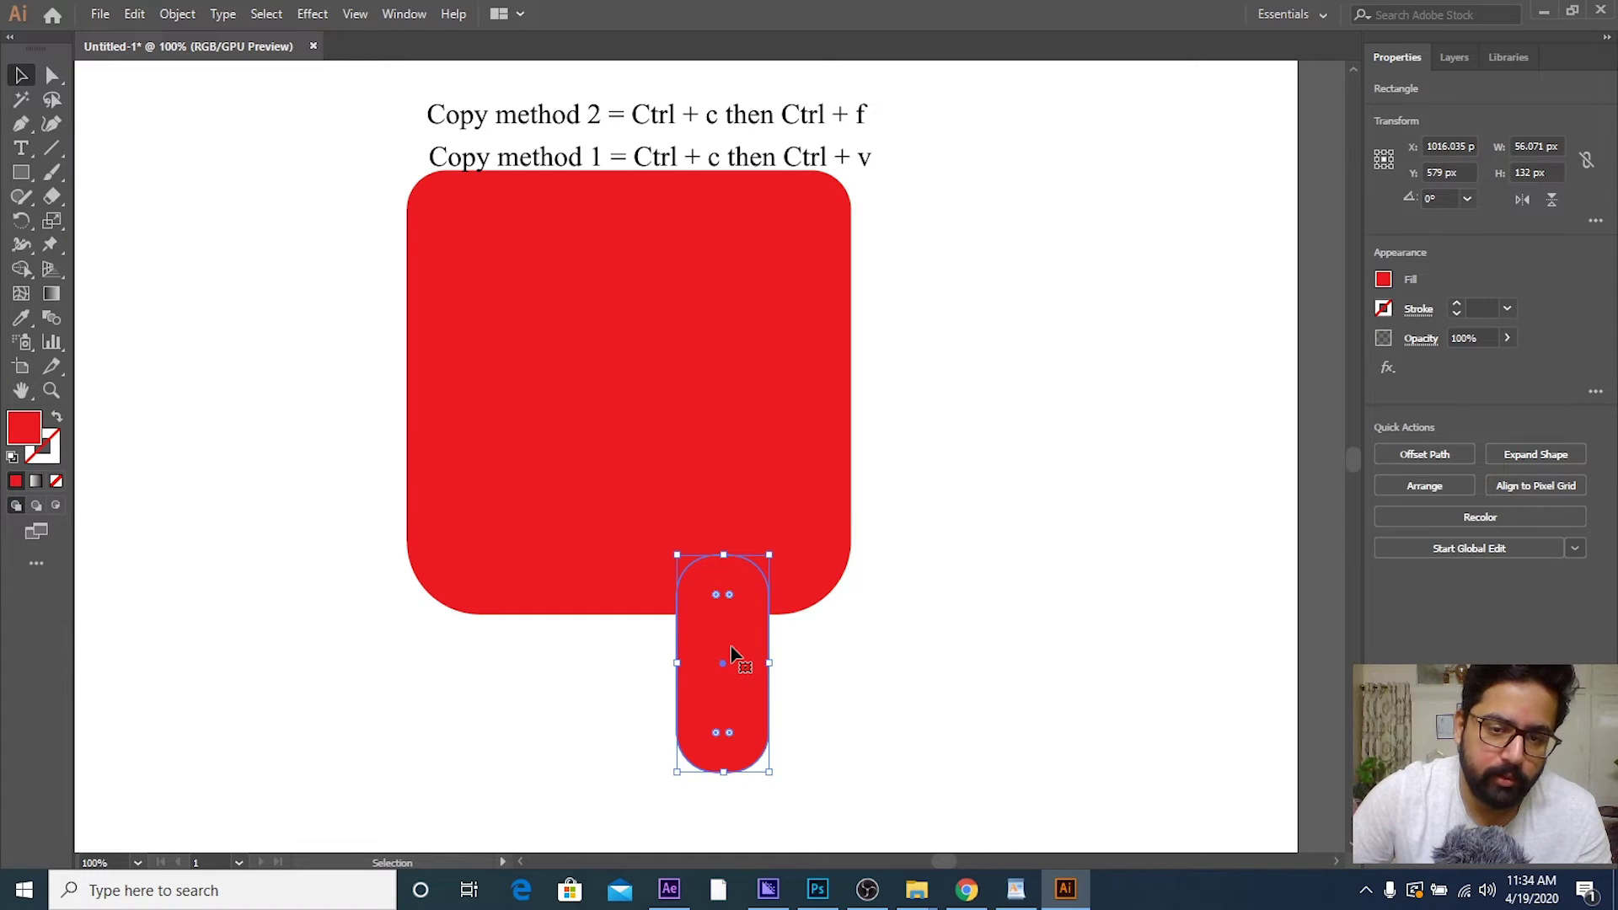
pyautogui.moveTo(731, 648); pyautogui.dragTo(1030, 663)
pyautogui.click(1105, 681)
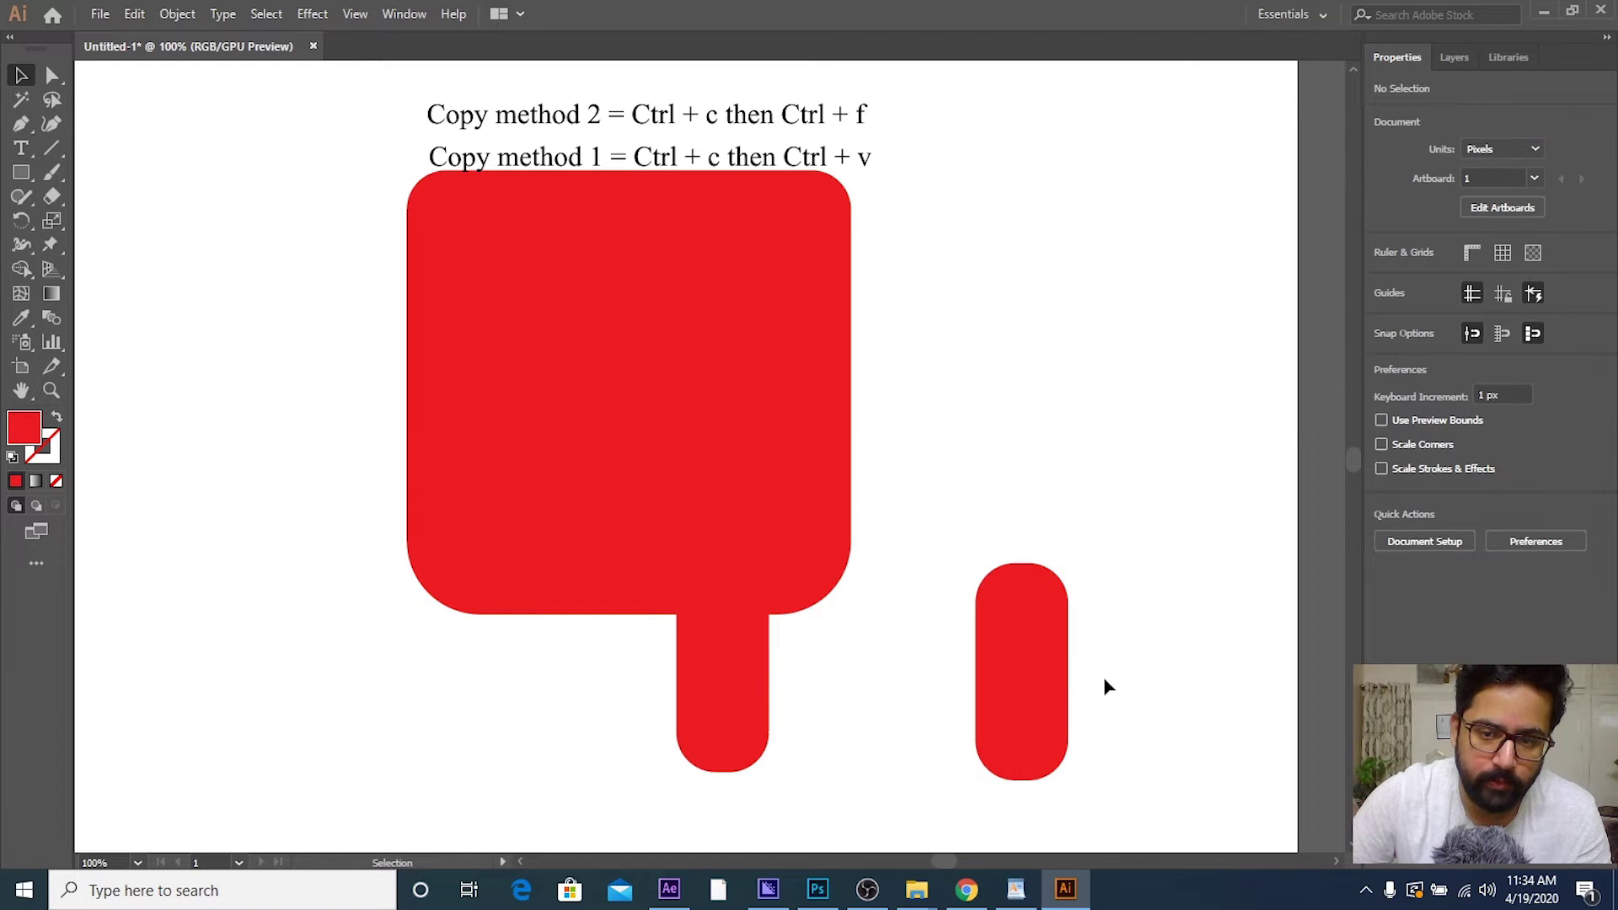
pyautogui.press('Delete')
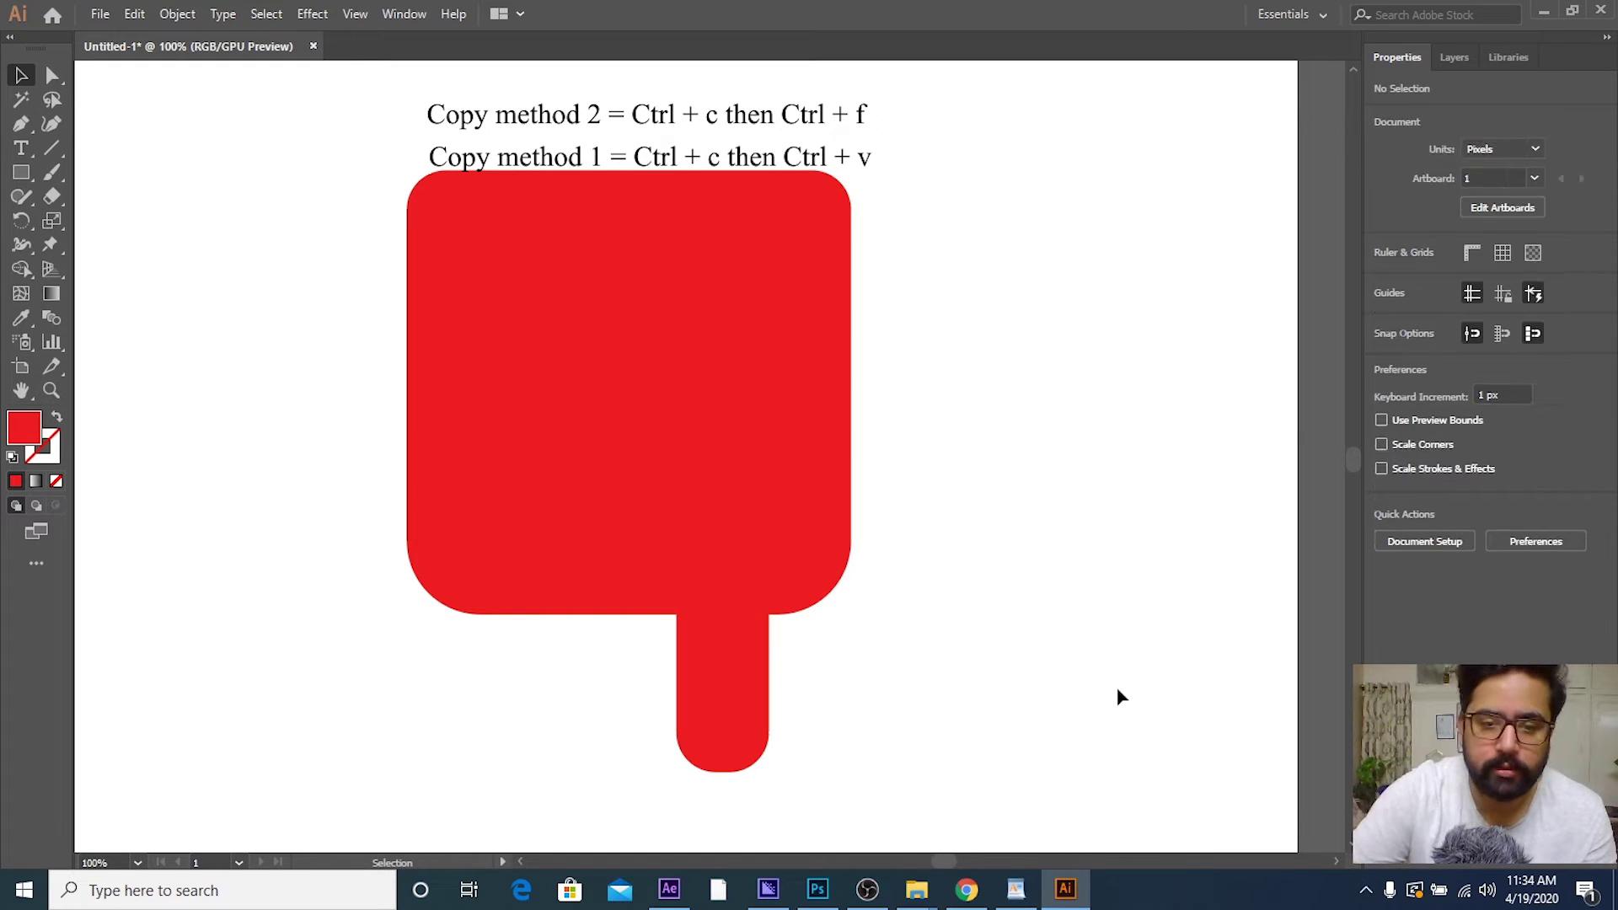
pyautogui.click(731, 678)
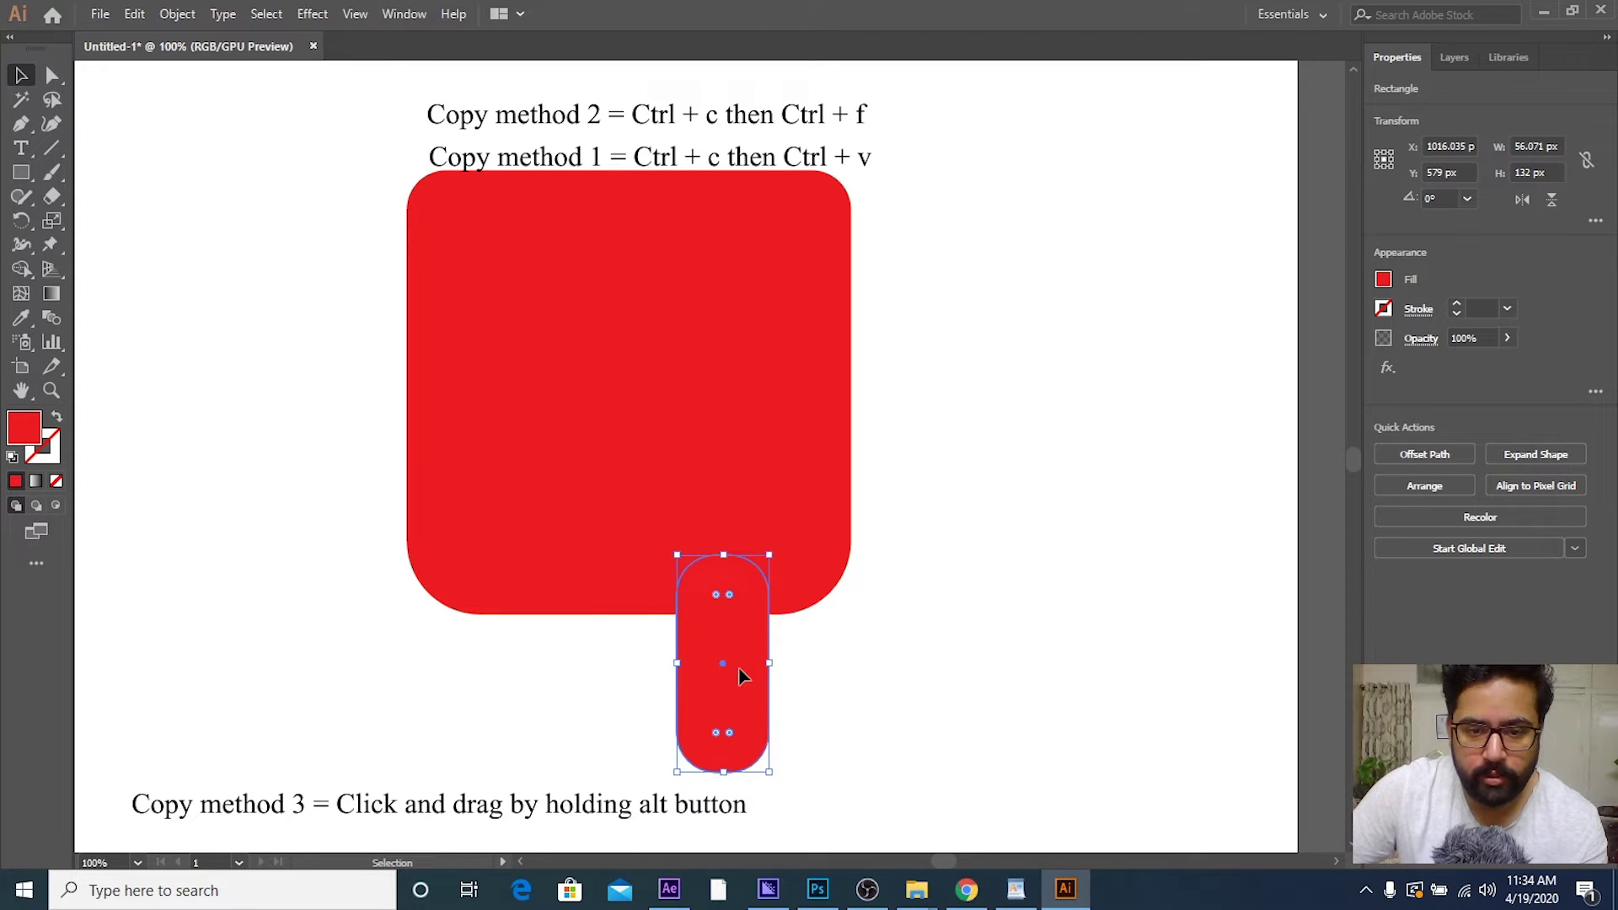
# Step: Alt-drag a copy of the leg, dismiss the Global Edit popup, and place it under the body
pyautogui.moveTo(740, 674); pyautogui.dragTo(1017, 669)
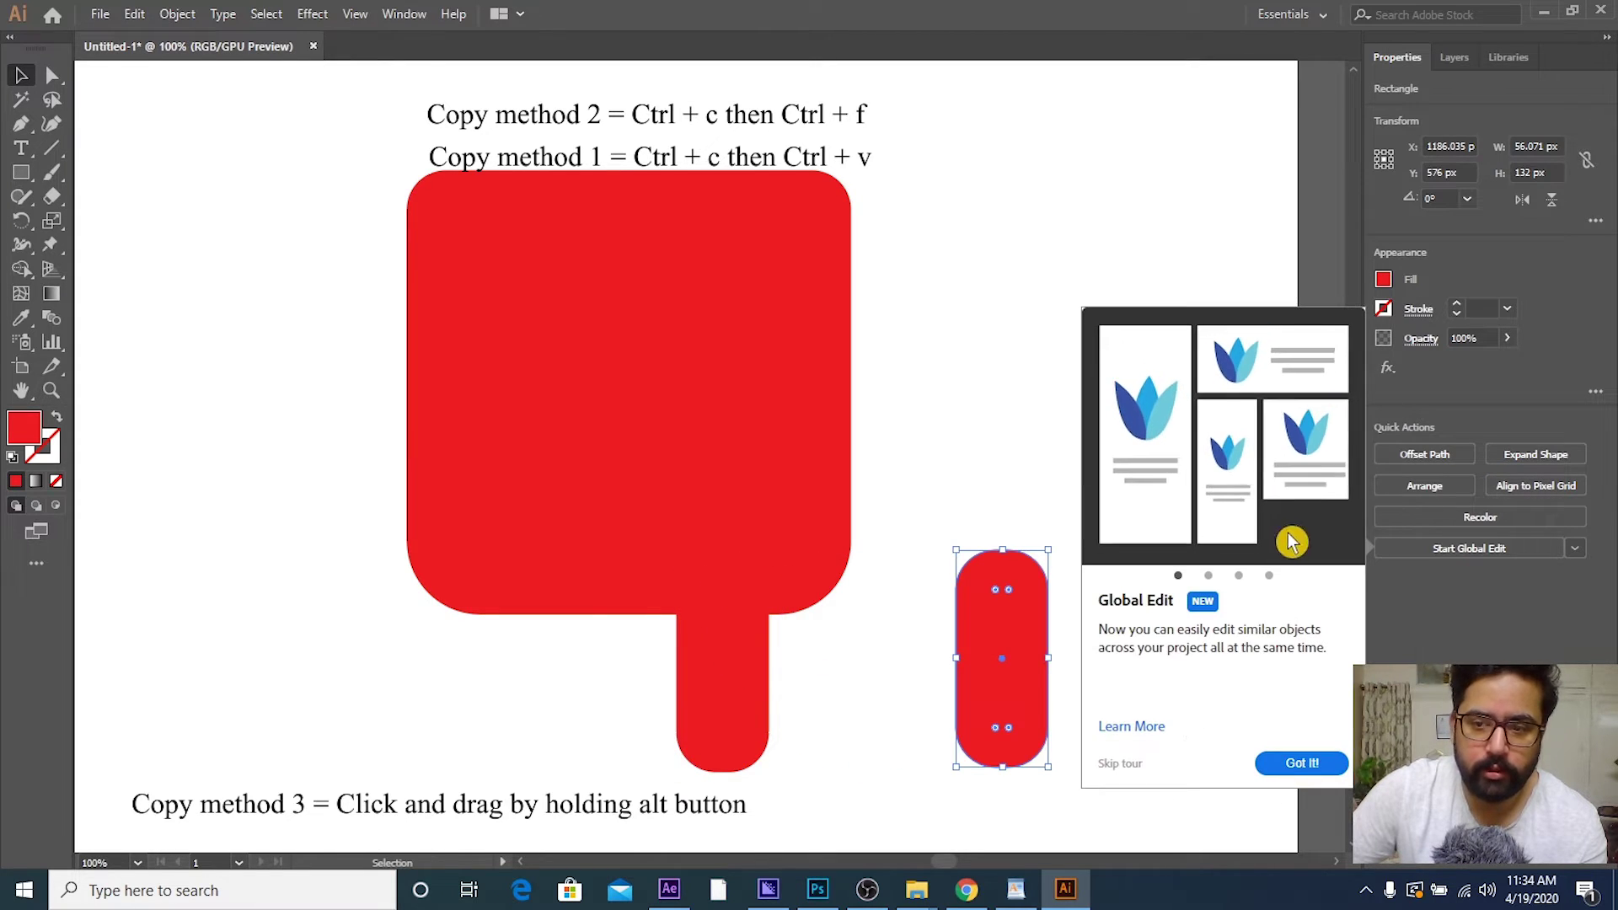
pyautogui.click(1283, 761)
pyautogui.click(1173, 680)
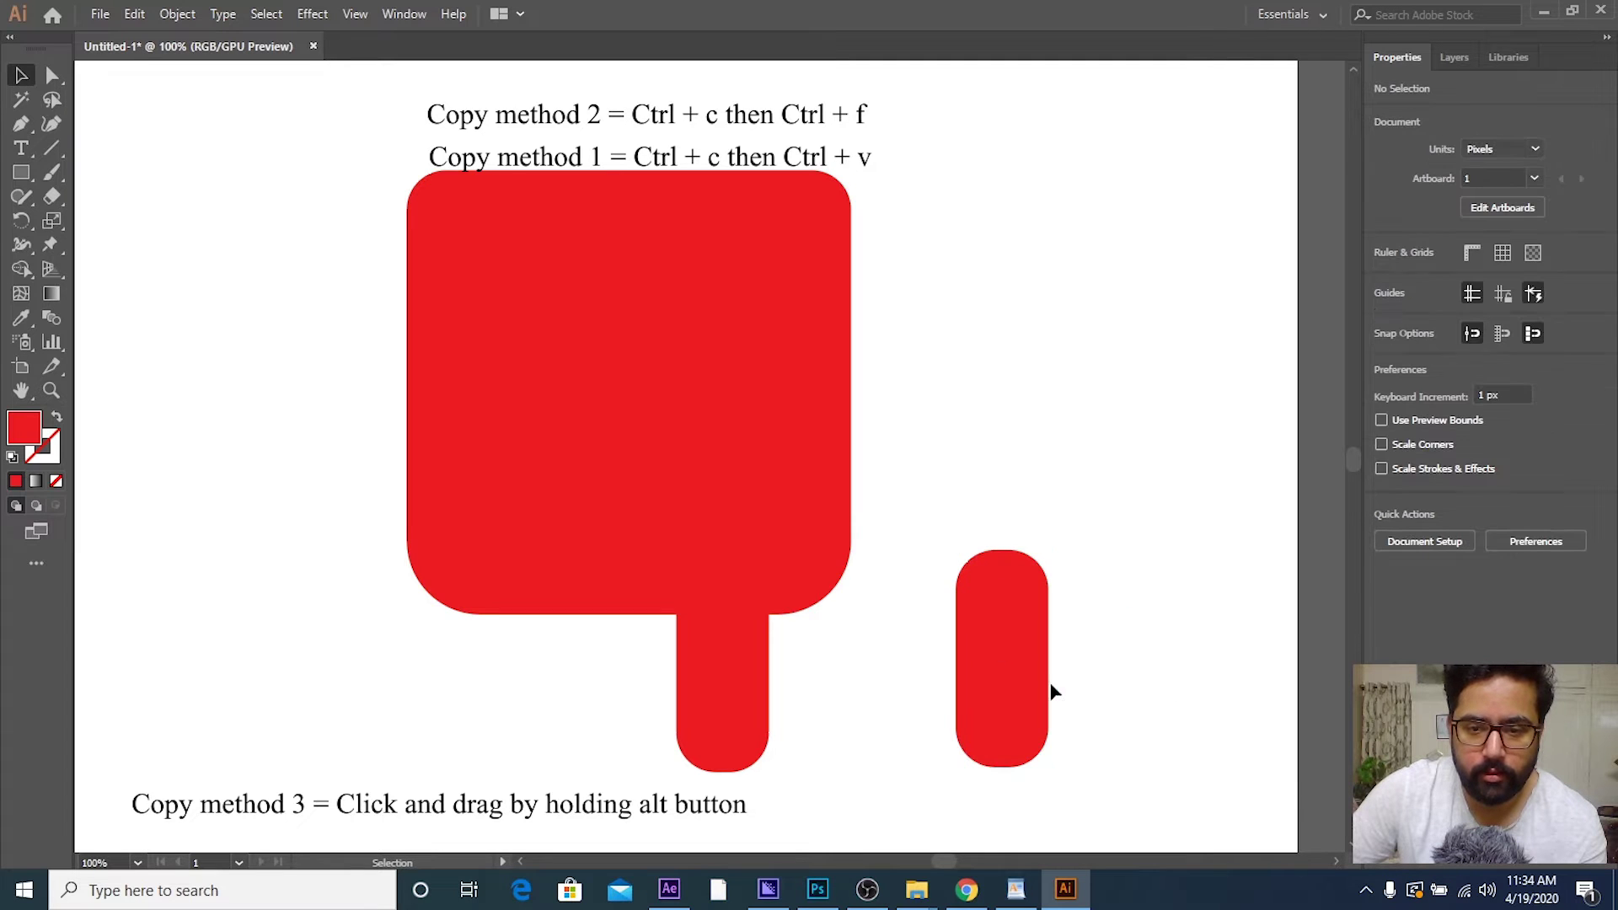
pyautogui.keyDown('alt'); pyautogui.scroll(-1, 1087, 708); pyautogui.keyUp('alt')
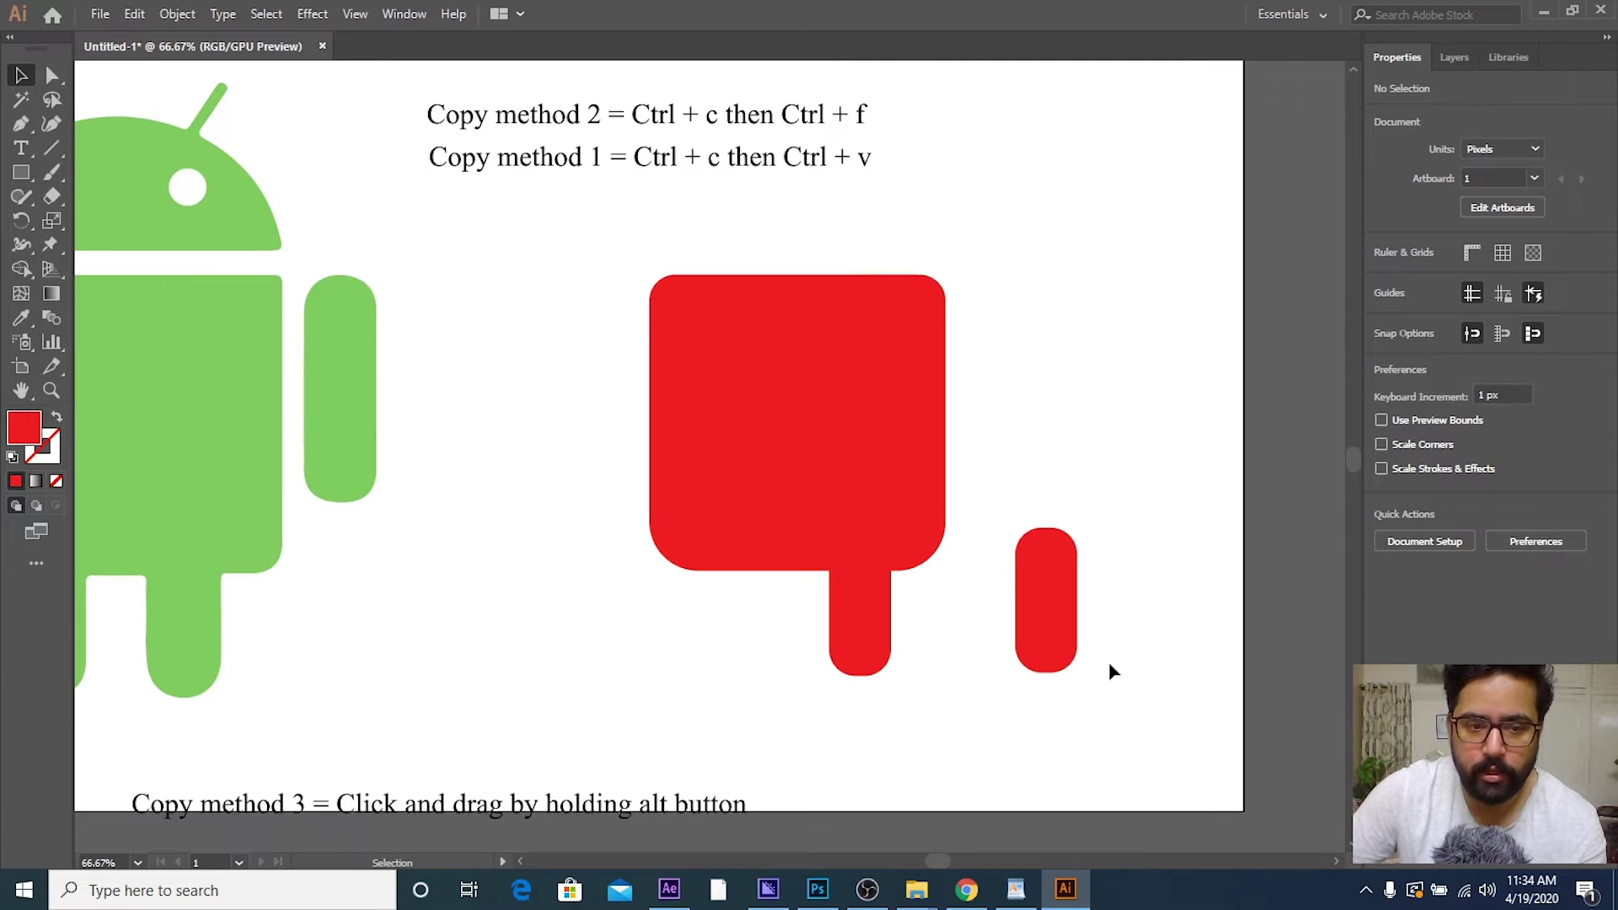
pyautogui.click(1072, 662)
pyautogui.moveTo(1126, 603); pyautogui.dragTo(838, 585)
pyautogui.click(988, 620)
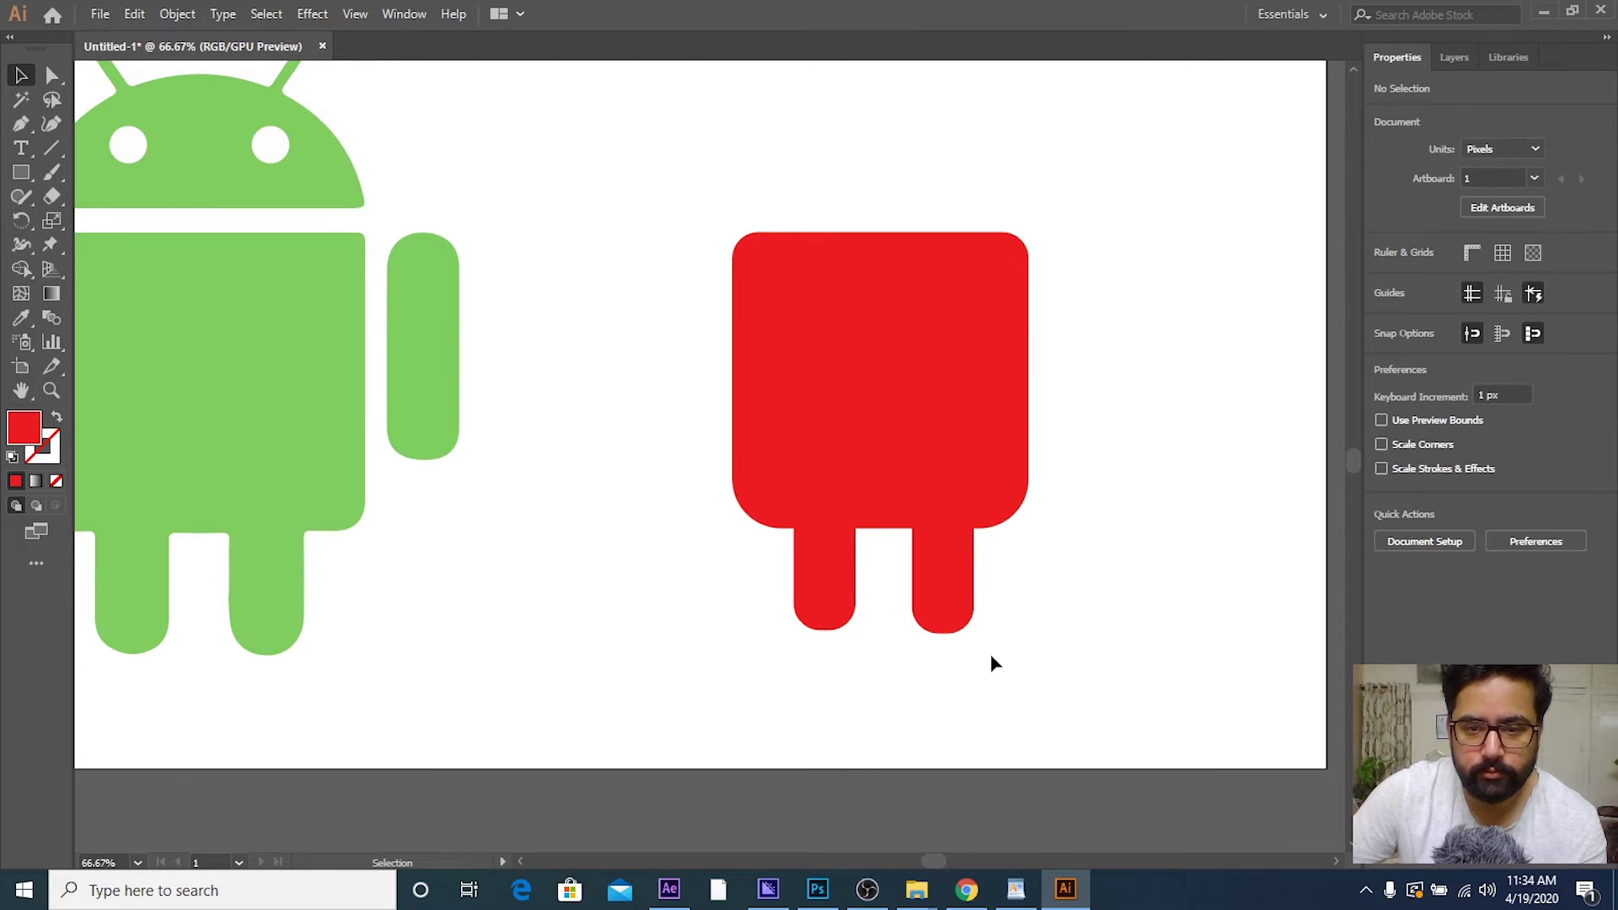
# Step: Nudge the right leg left and centre the left leg so both are evenly spaced
pyautogui.click(961, 621)
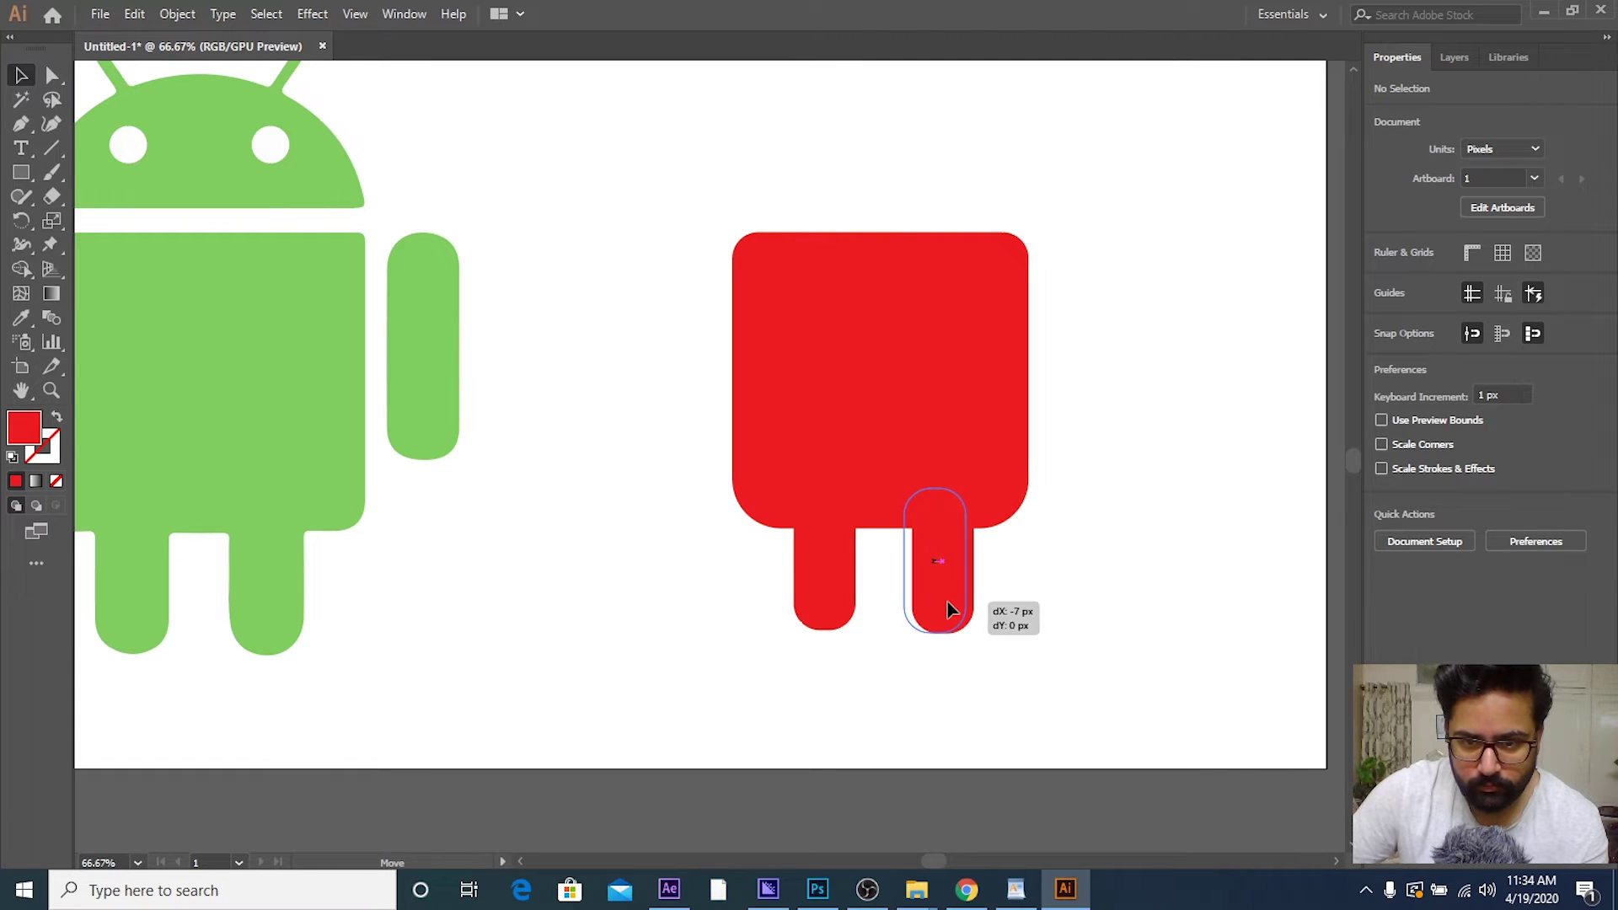
pyautogui.moveTo(953, 602); pyautogui.dragTo(947, 602)
pyautogui.click(978, 623)
pyautogui.hotkey('ctrl', '-')
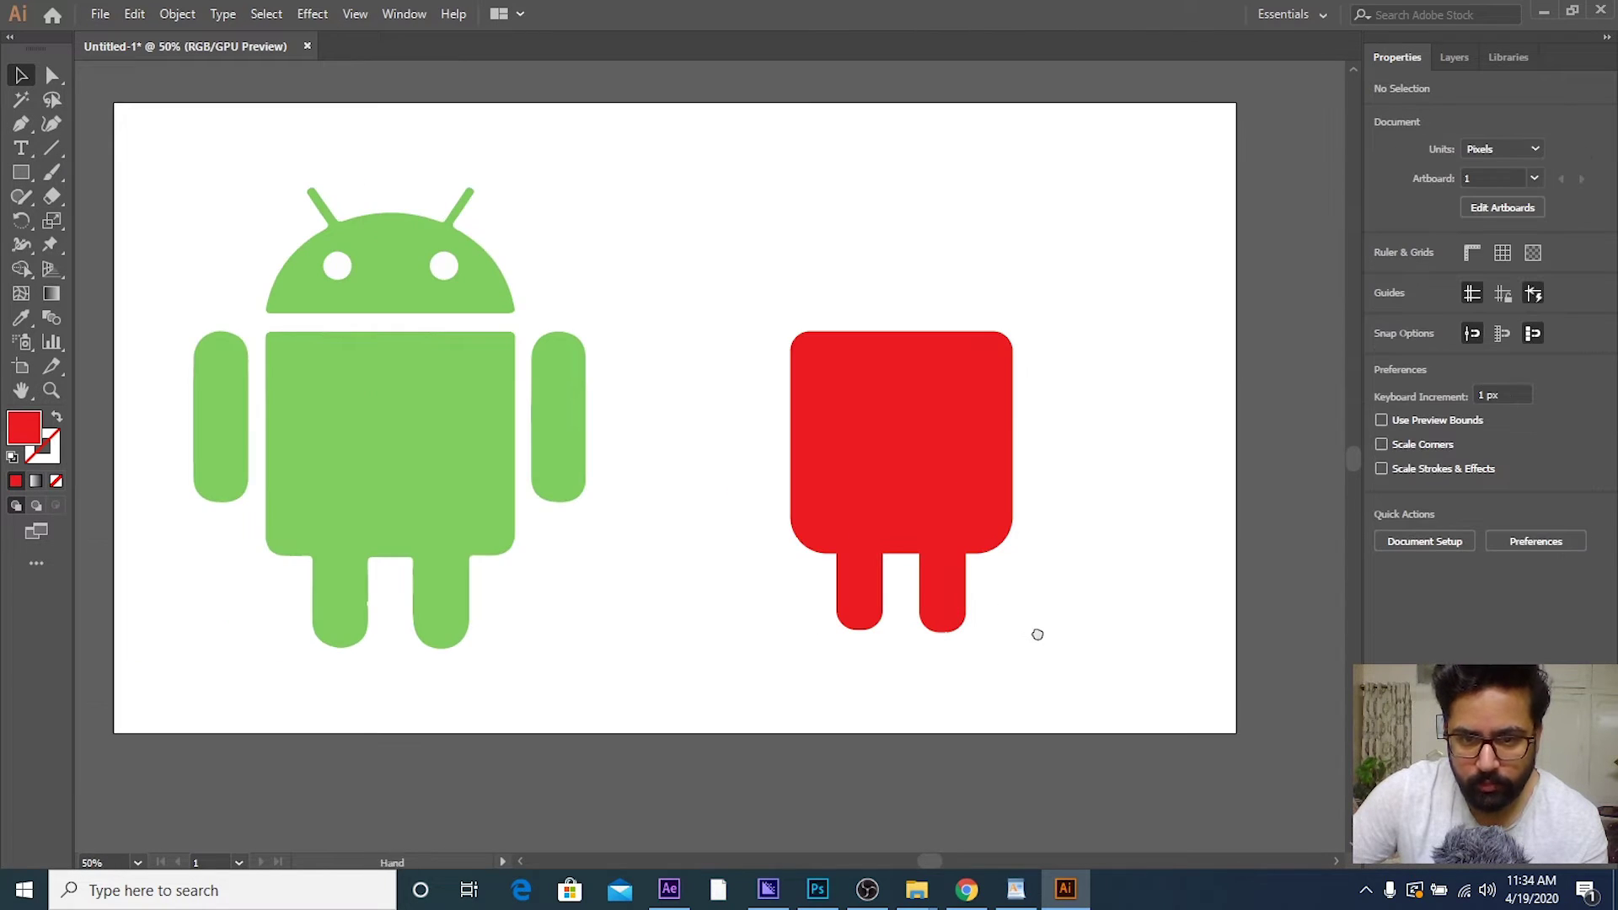
pyautogui.moveTo(1036, 635); pyautogui.dragTo(975, 605)
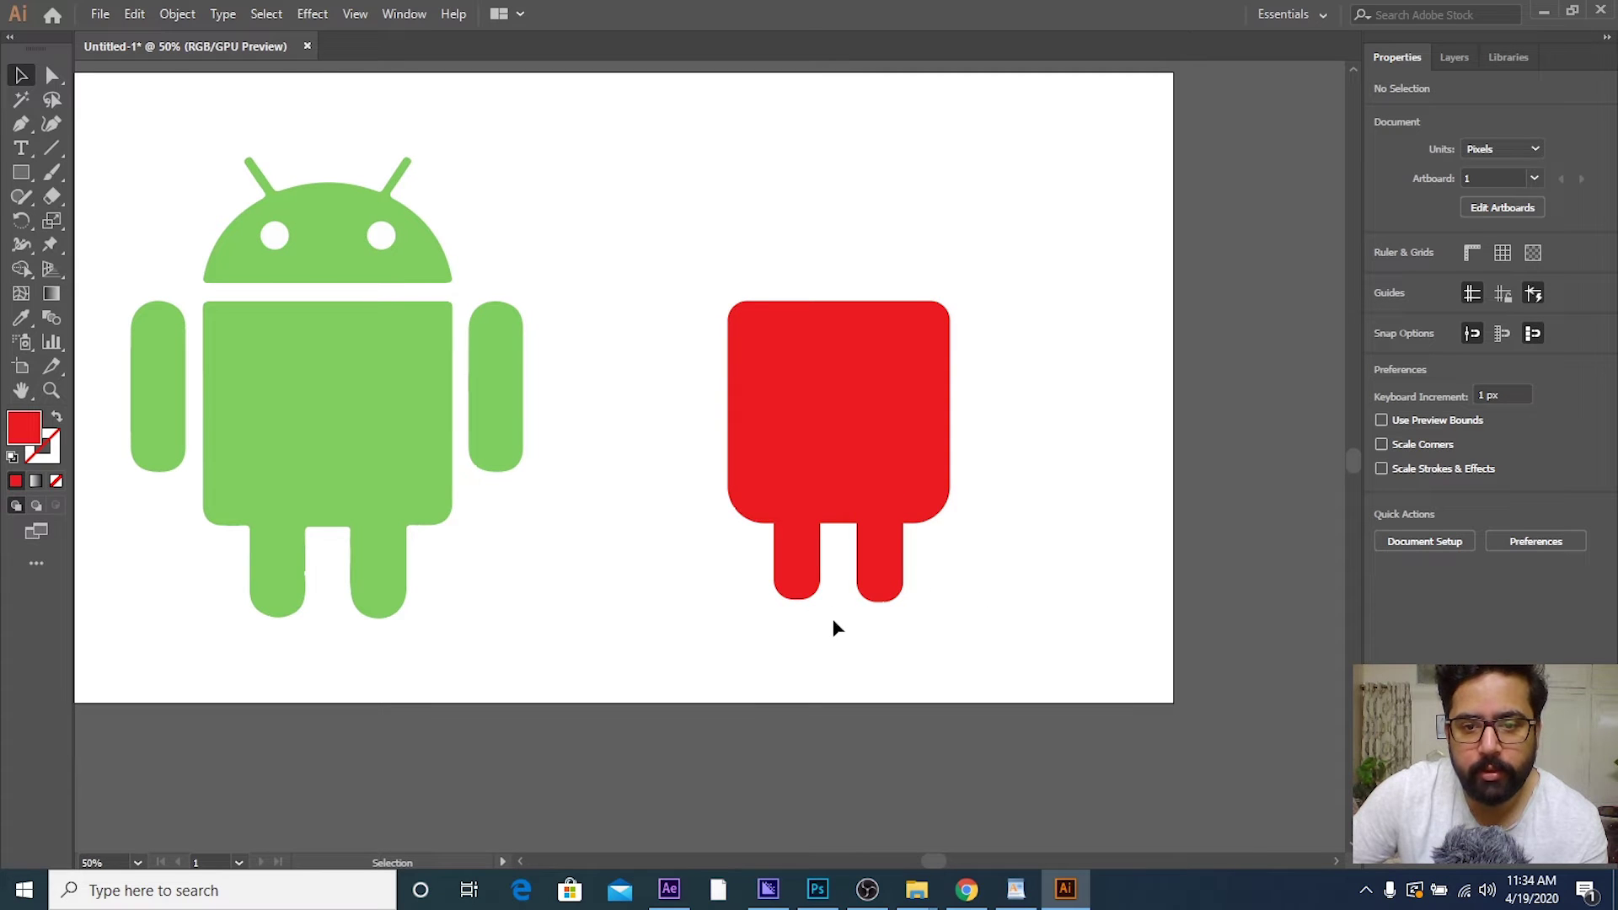
pyautogui.keyDown('alt'); pyautogui.scroll(1, 834, 628); pyautogui.keyUp('alt')
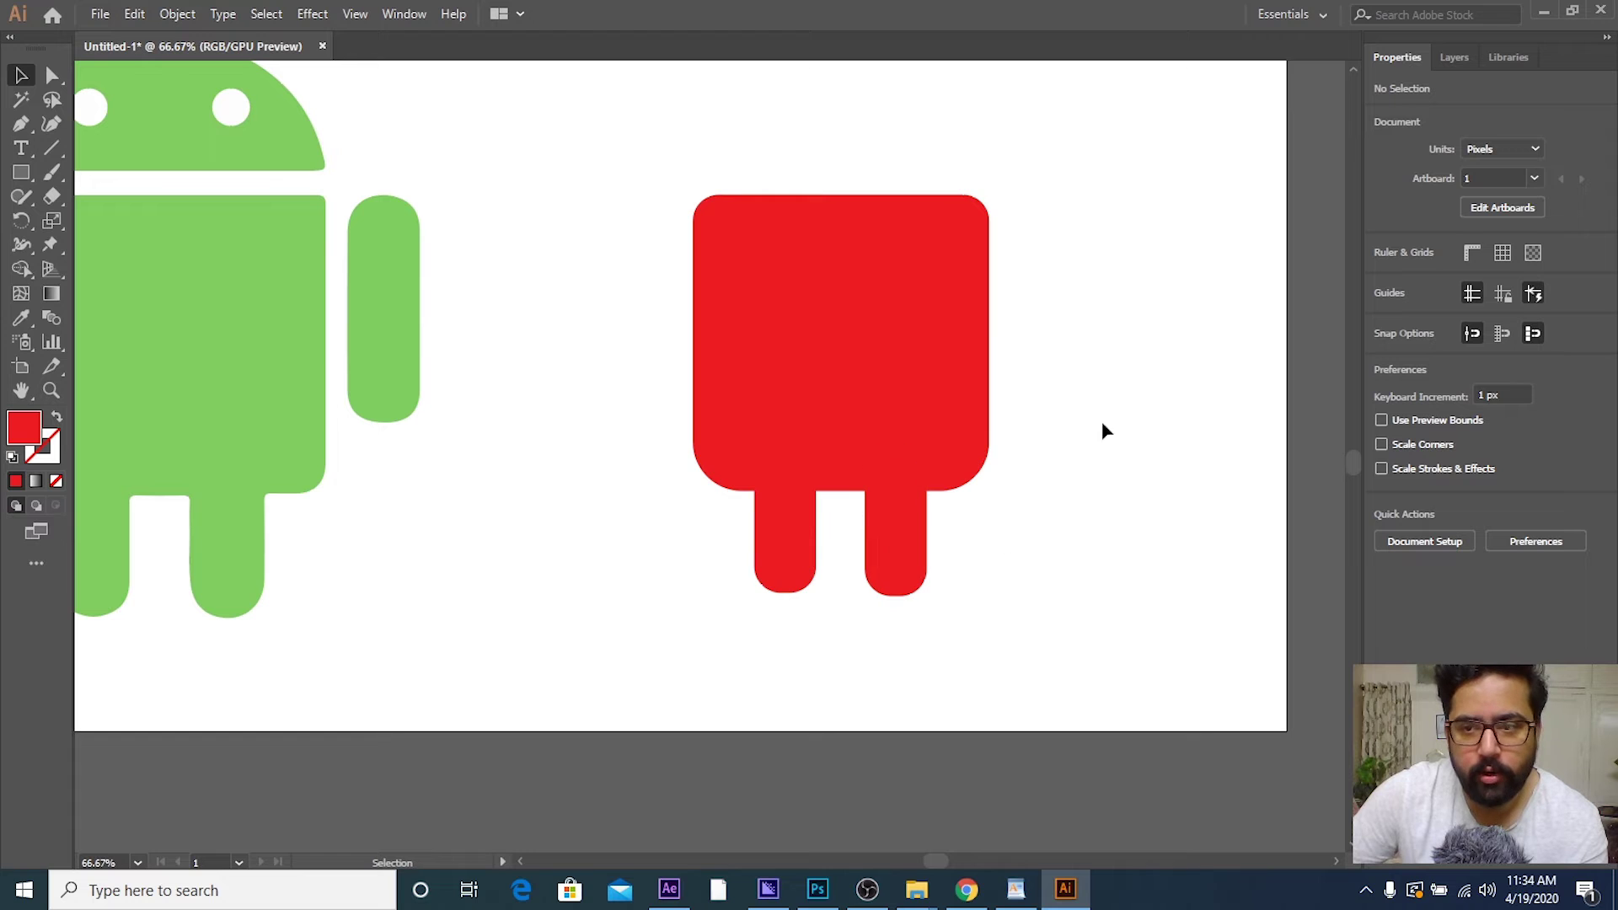
pyautogui.click(801, 560)
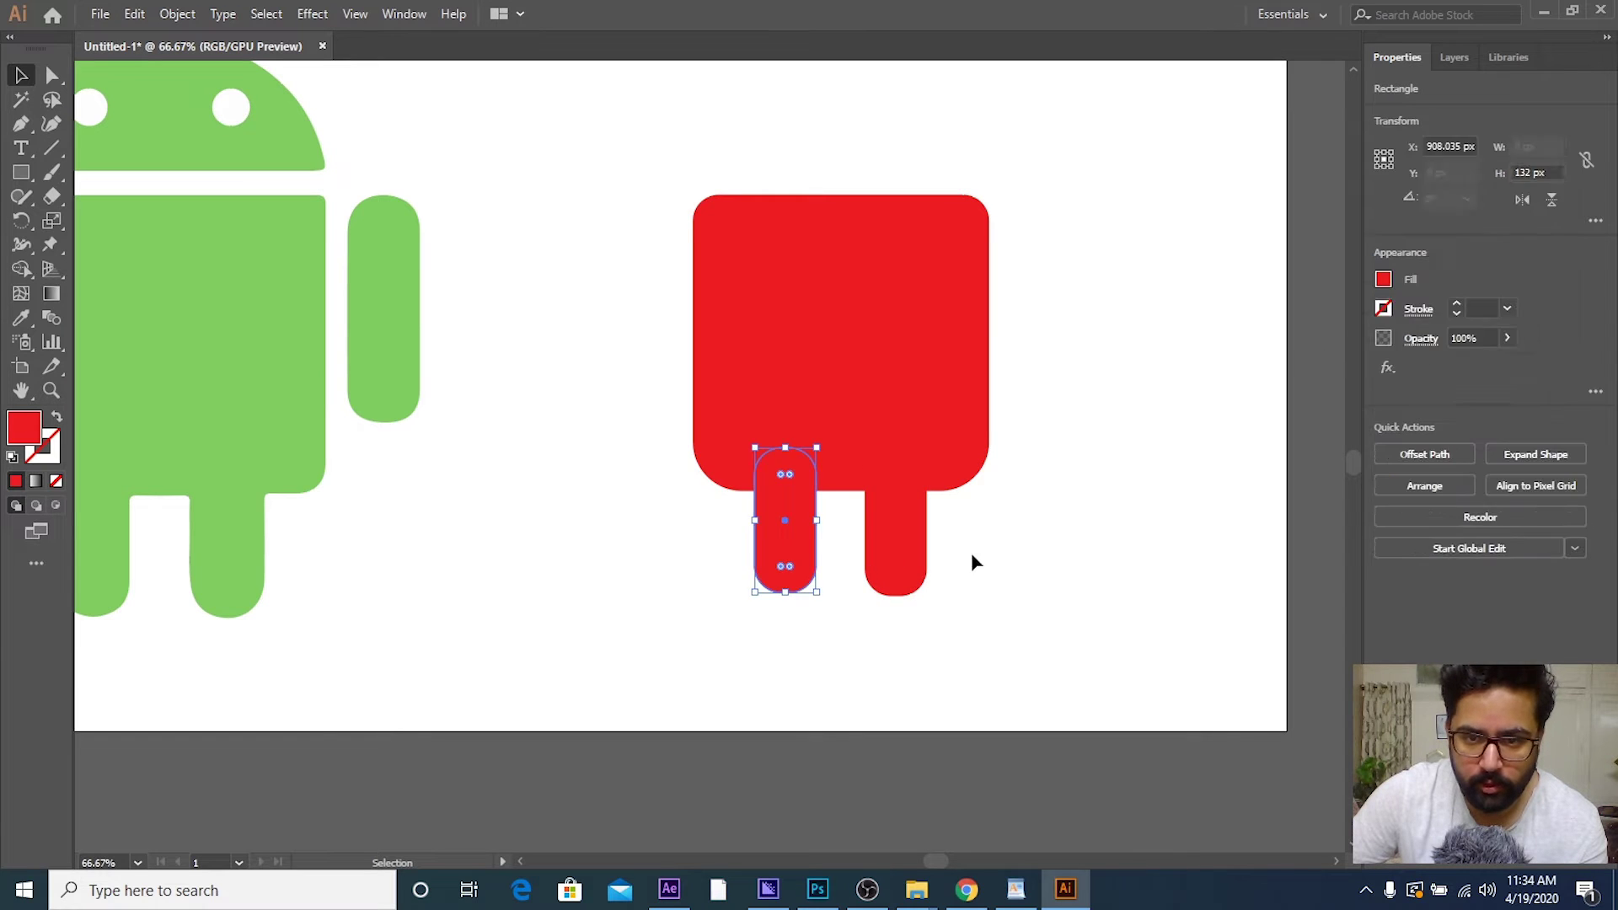
pyautogui.click(971, 557)
pyautogui.moveTo(768, 540); pyautogui.dragTo(775, 539)
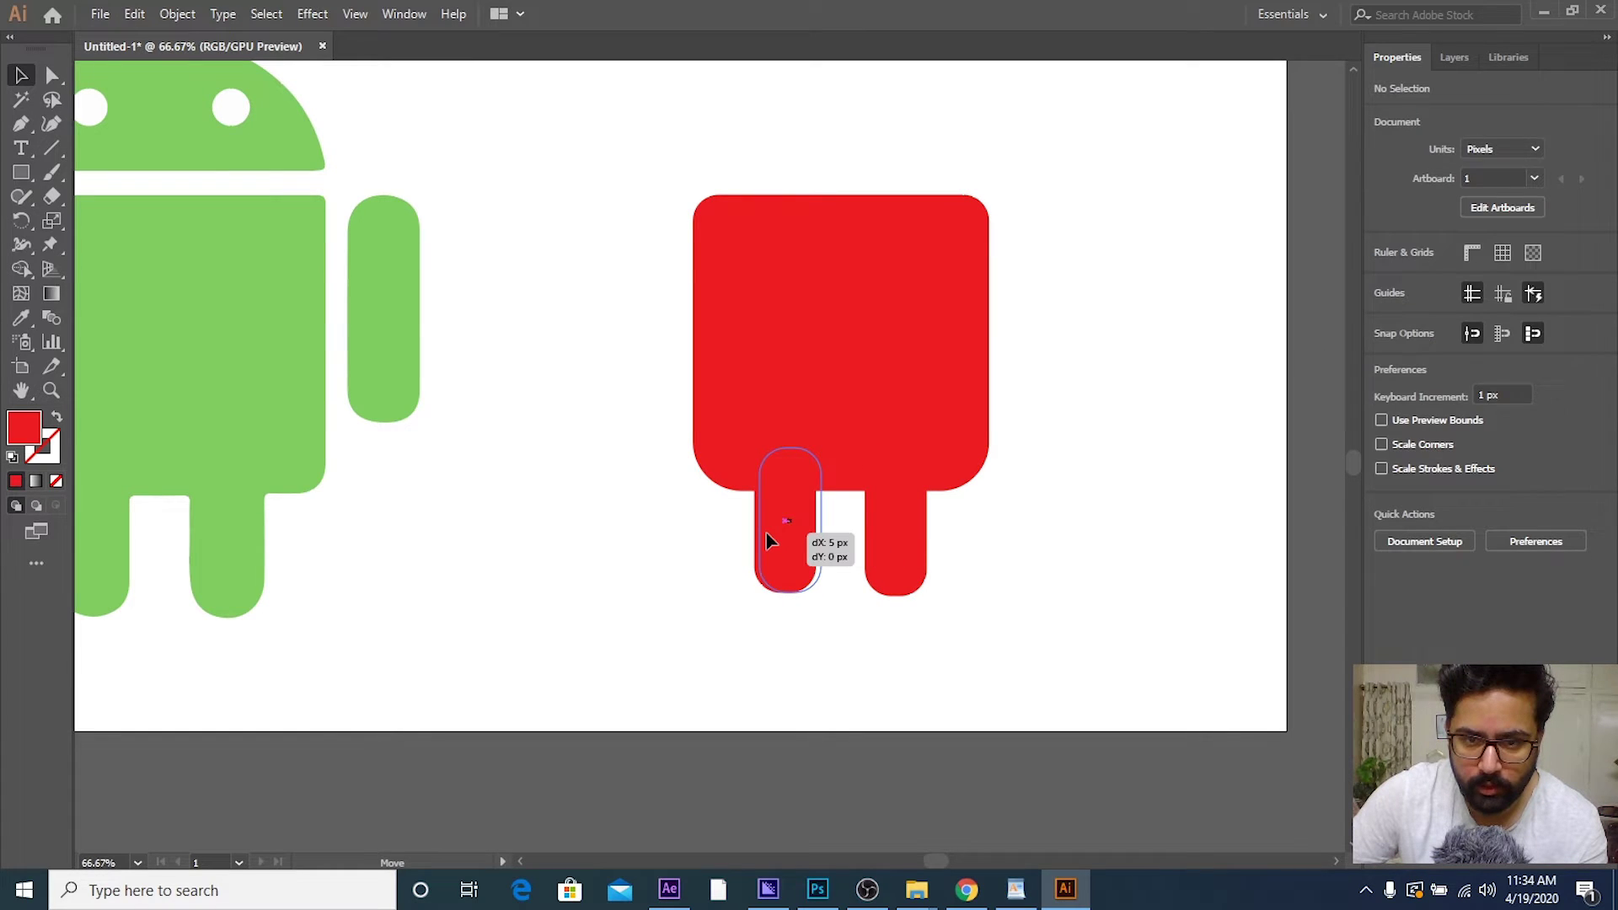
pyautogui.click(952, 551)
pyautogui.keyDown('alt'); pyautogui.scroll(-1, 898, 599); pyautogui.keyUp('alt')
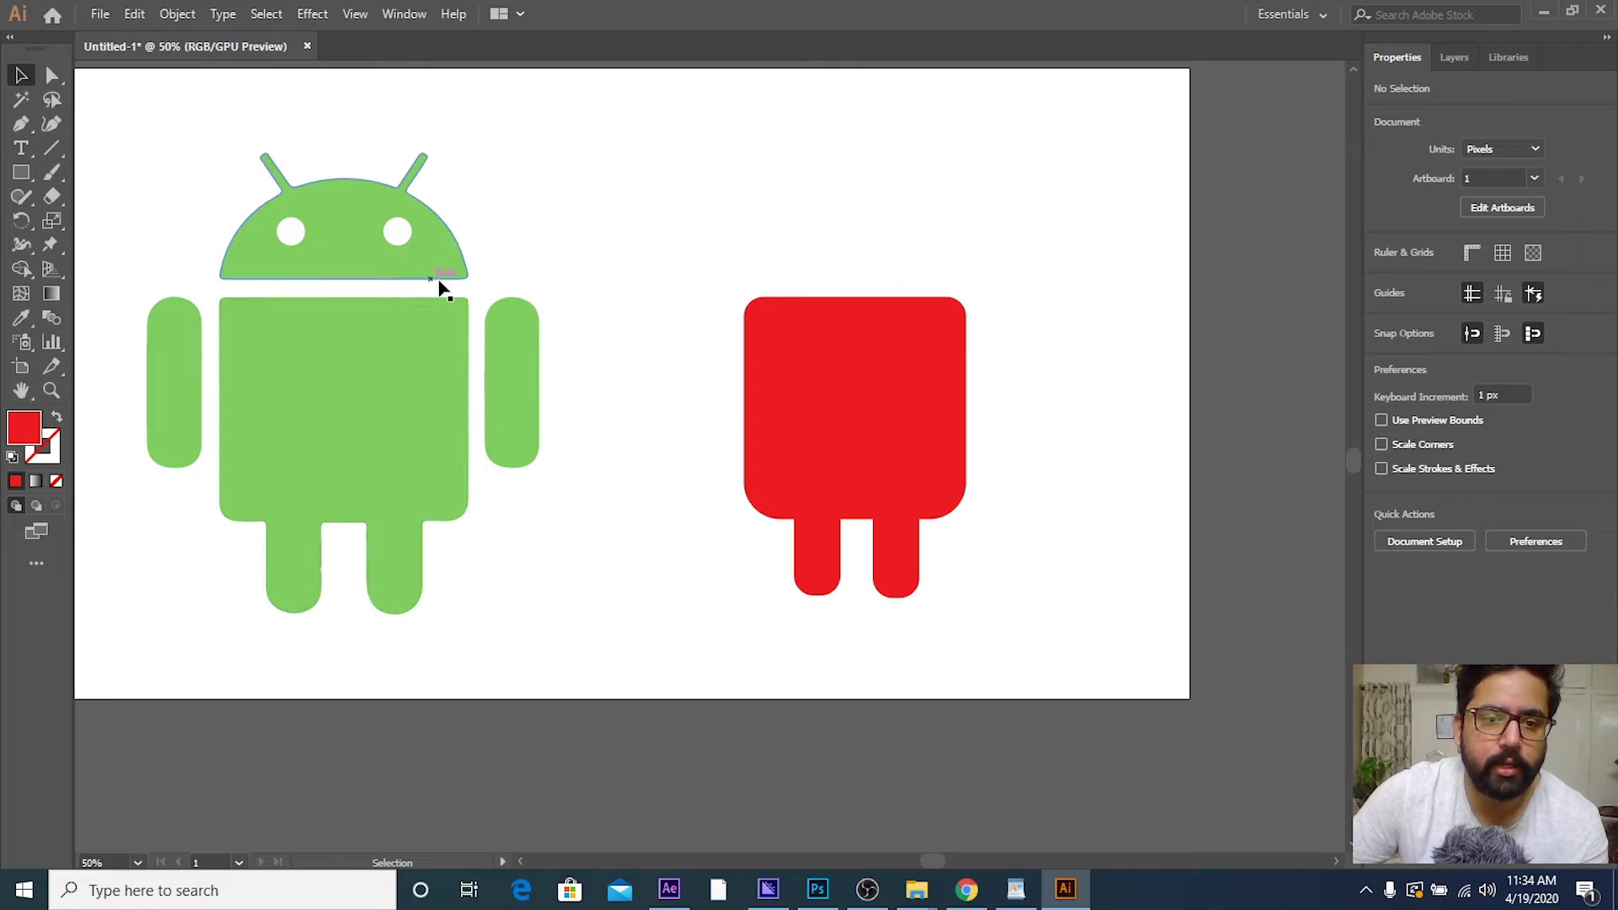
pyautogui.click(21, 172)
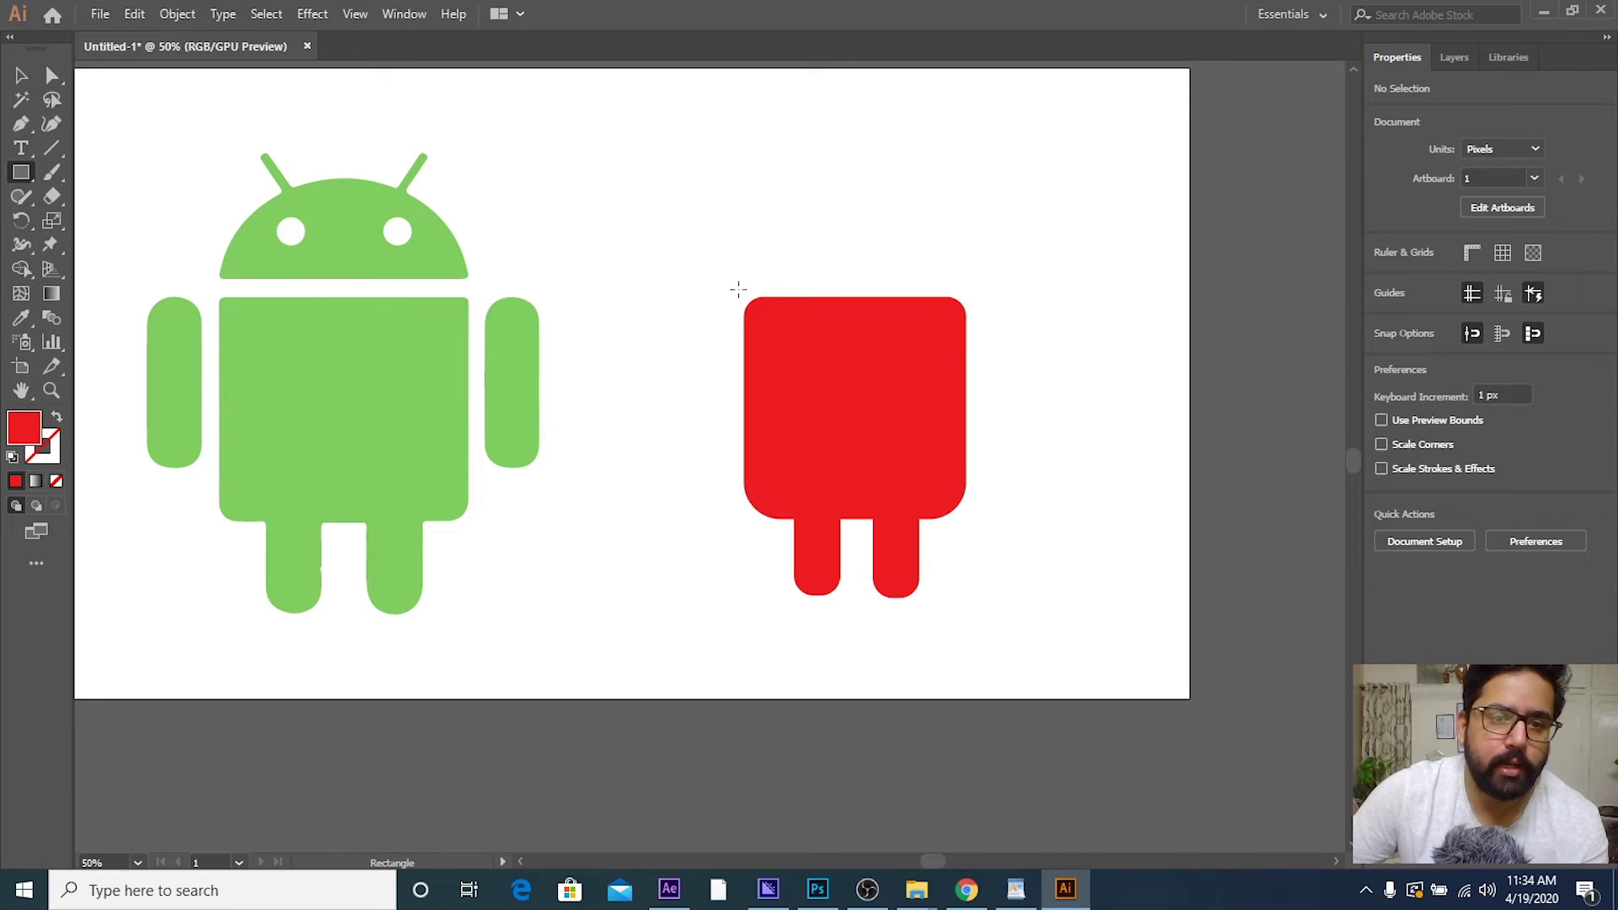
# Step: Draw a tall thin rectangle, round it into a pill, and place it as the left arm
pyautogui.moveTo(628, 246); pyautogui.dragTo(677, 425)
pyautogui.click(52, 75)
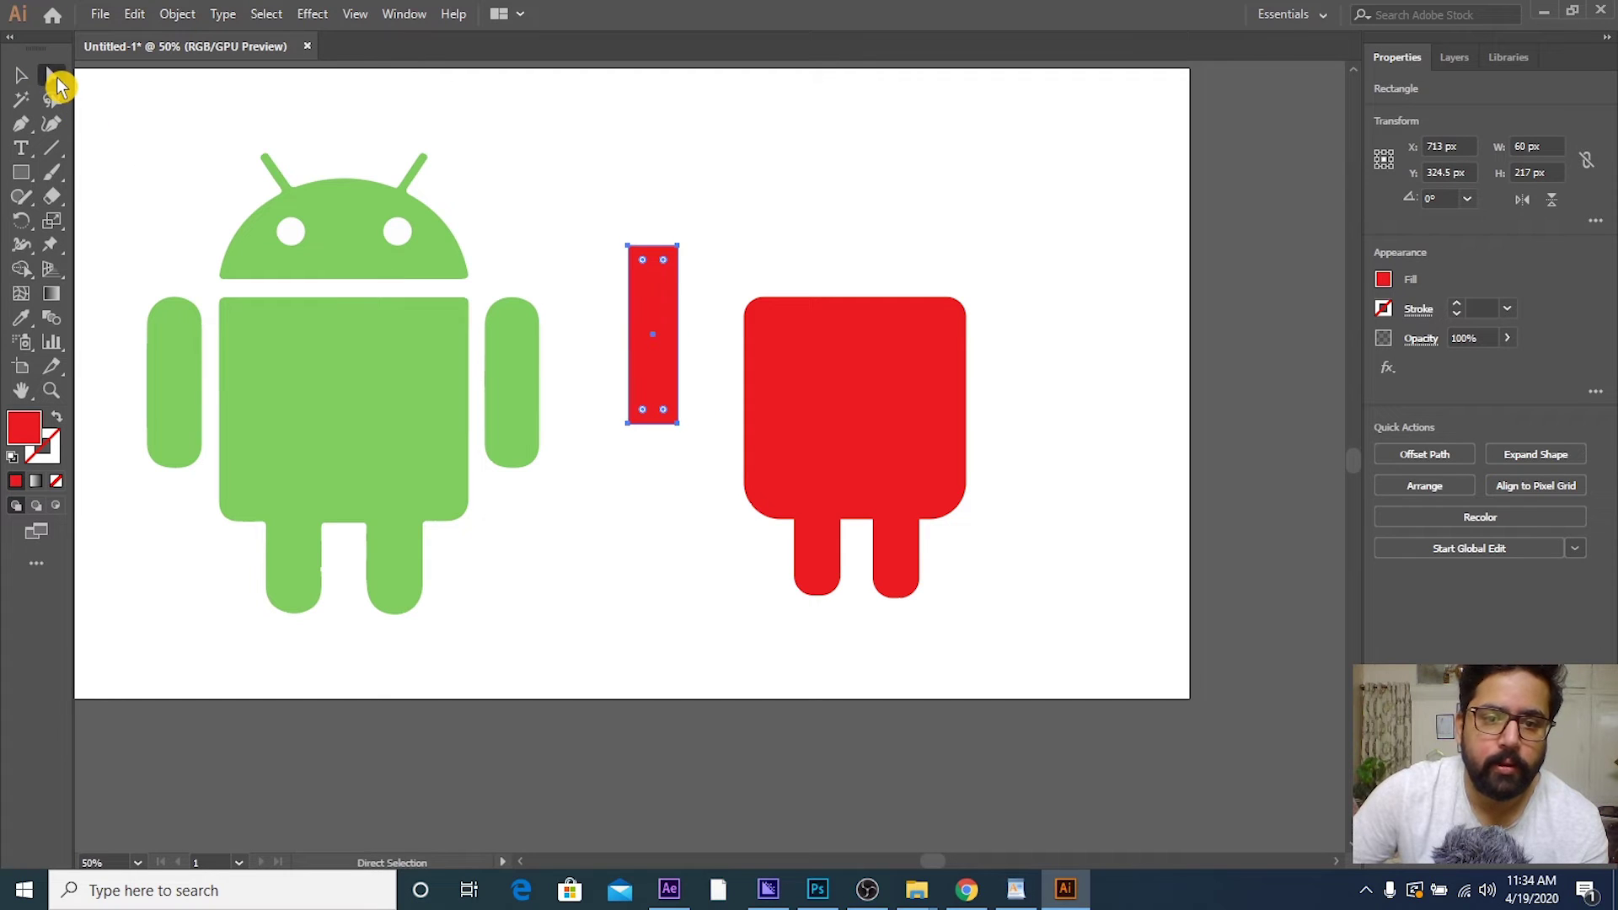
pyautogui.moveTo(665, 266); pyautogui.dragTo(600, 371)
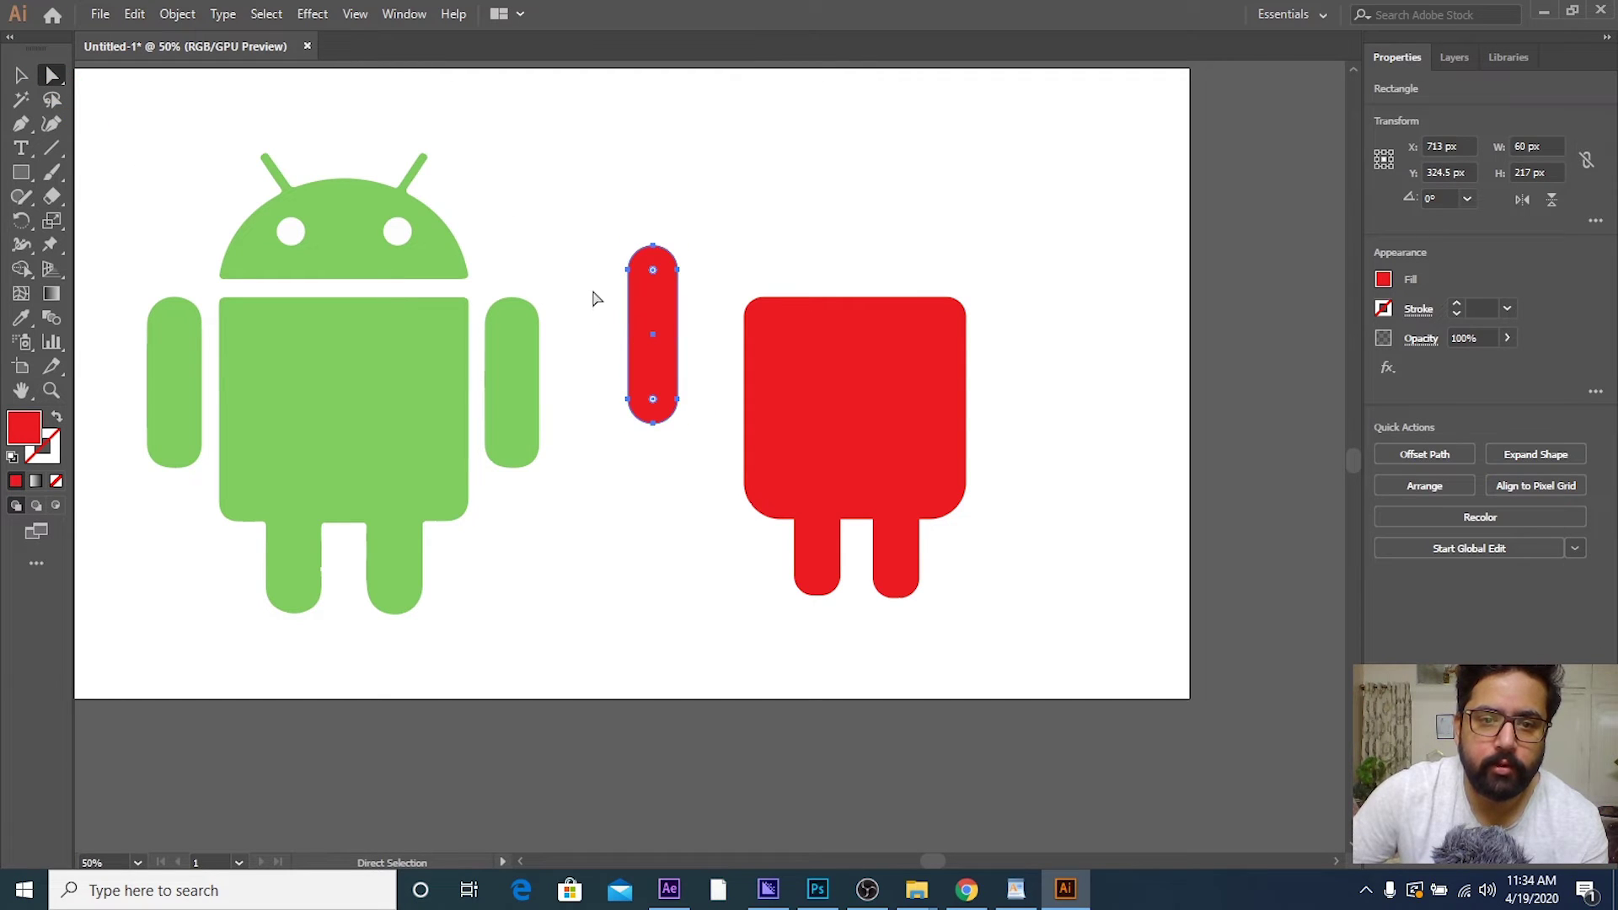
pyautogui.click(596, 300)
pyautogui.click(20, 75)
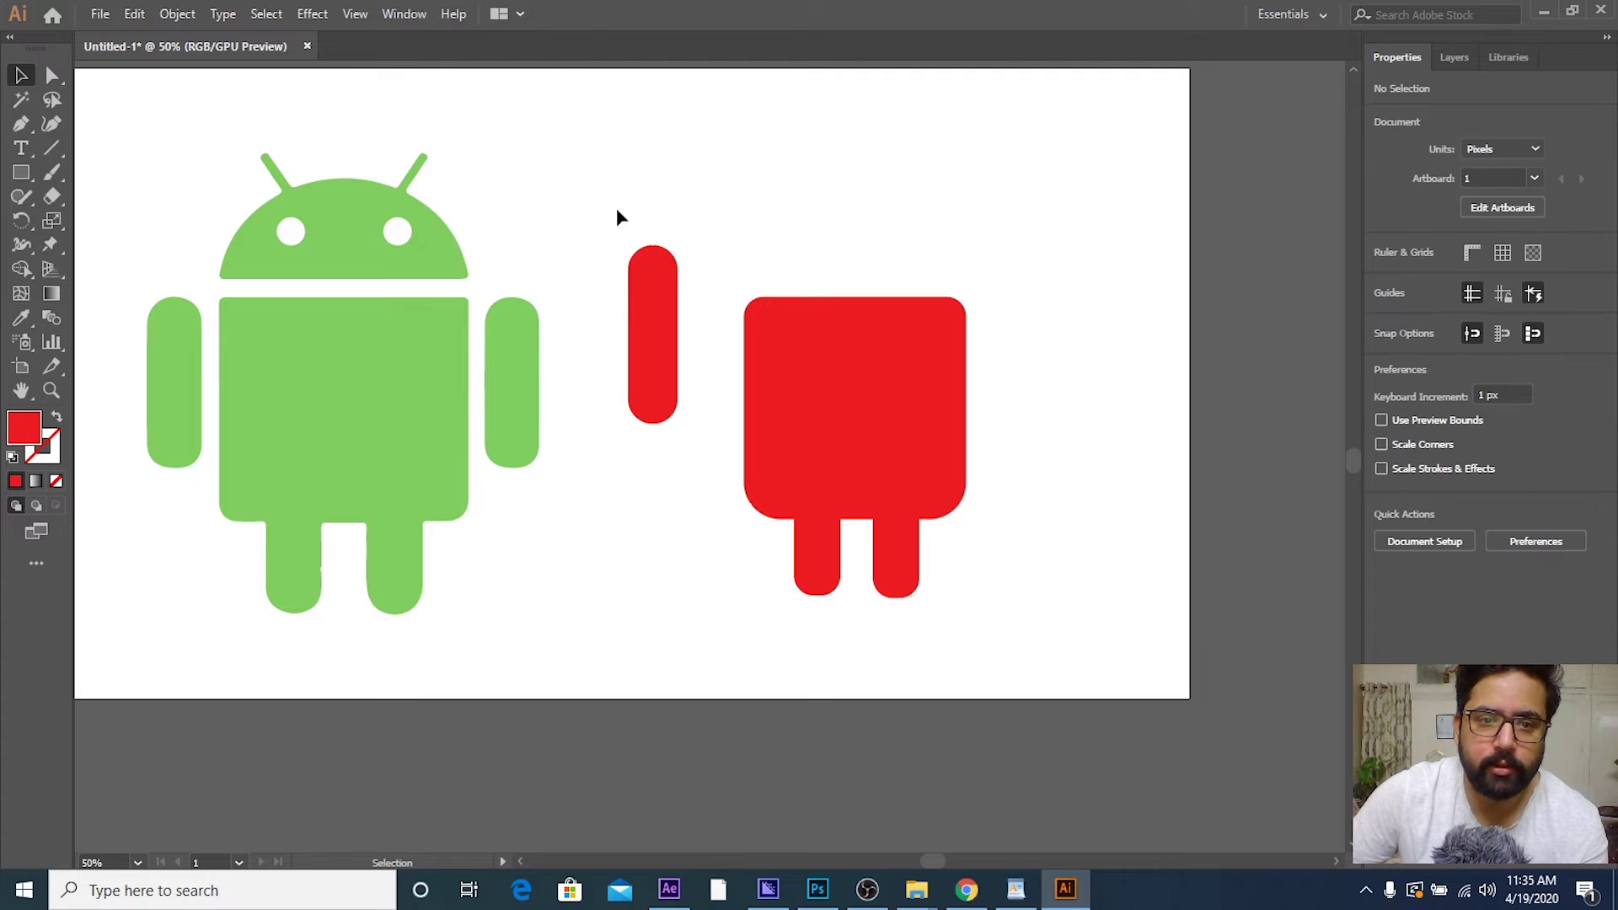
pyautogui.moveTo(650, 289)
pyautogui.mouseDown()
pyautogui.moveTo(684, 362)
pyautogui.moveTo(691, 349)
pyautogui.mouseUp()
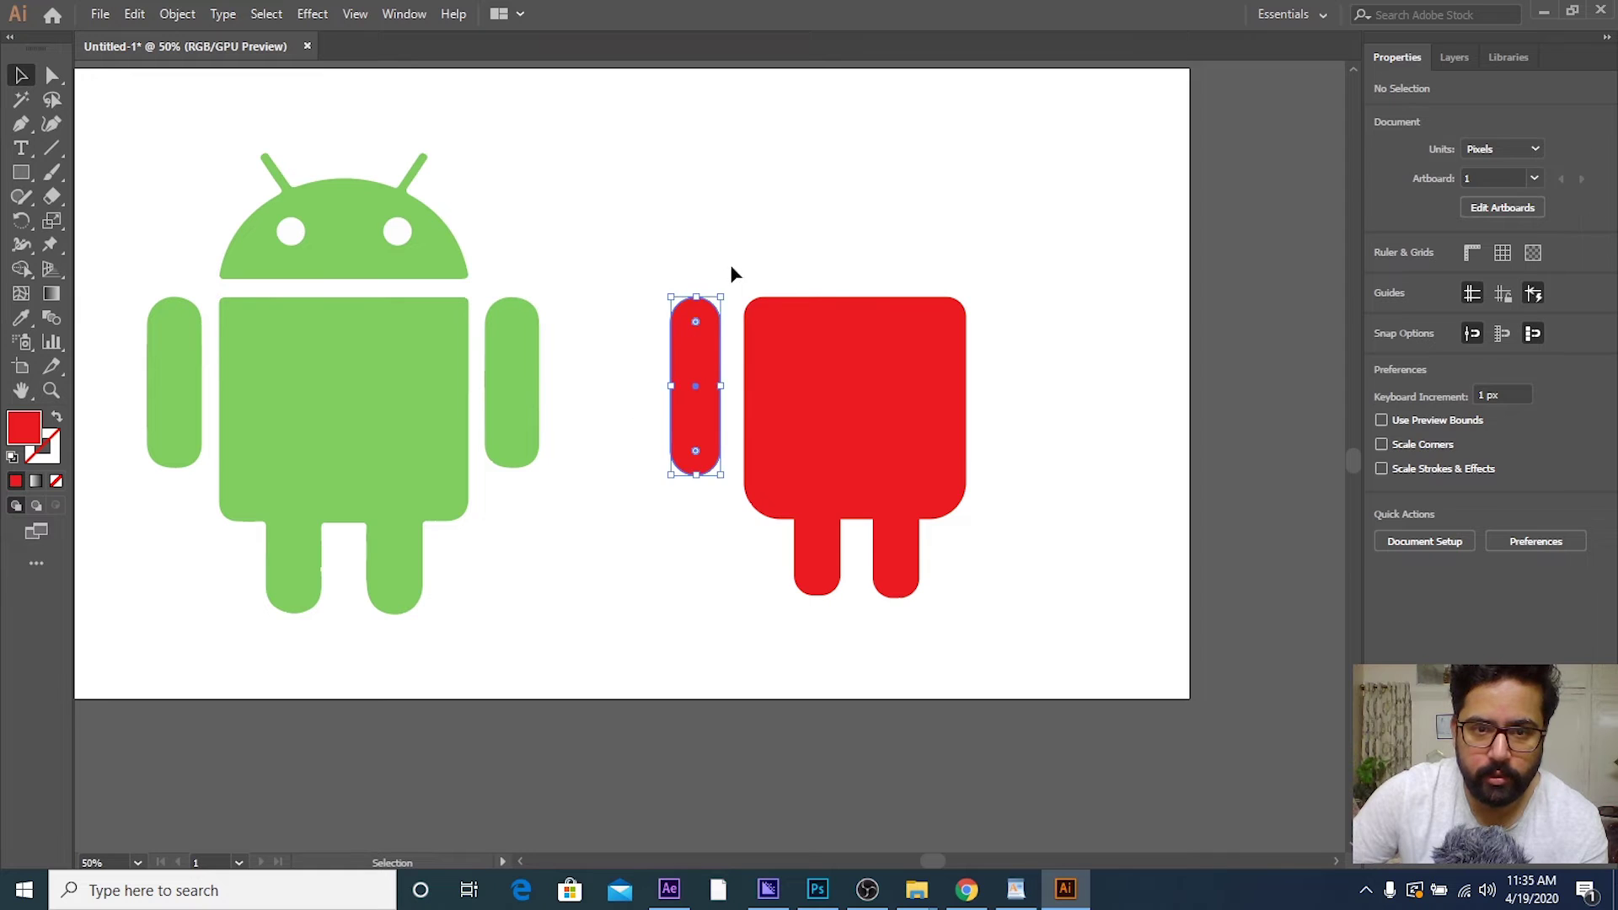
pyautogui.click(730, 271)
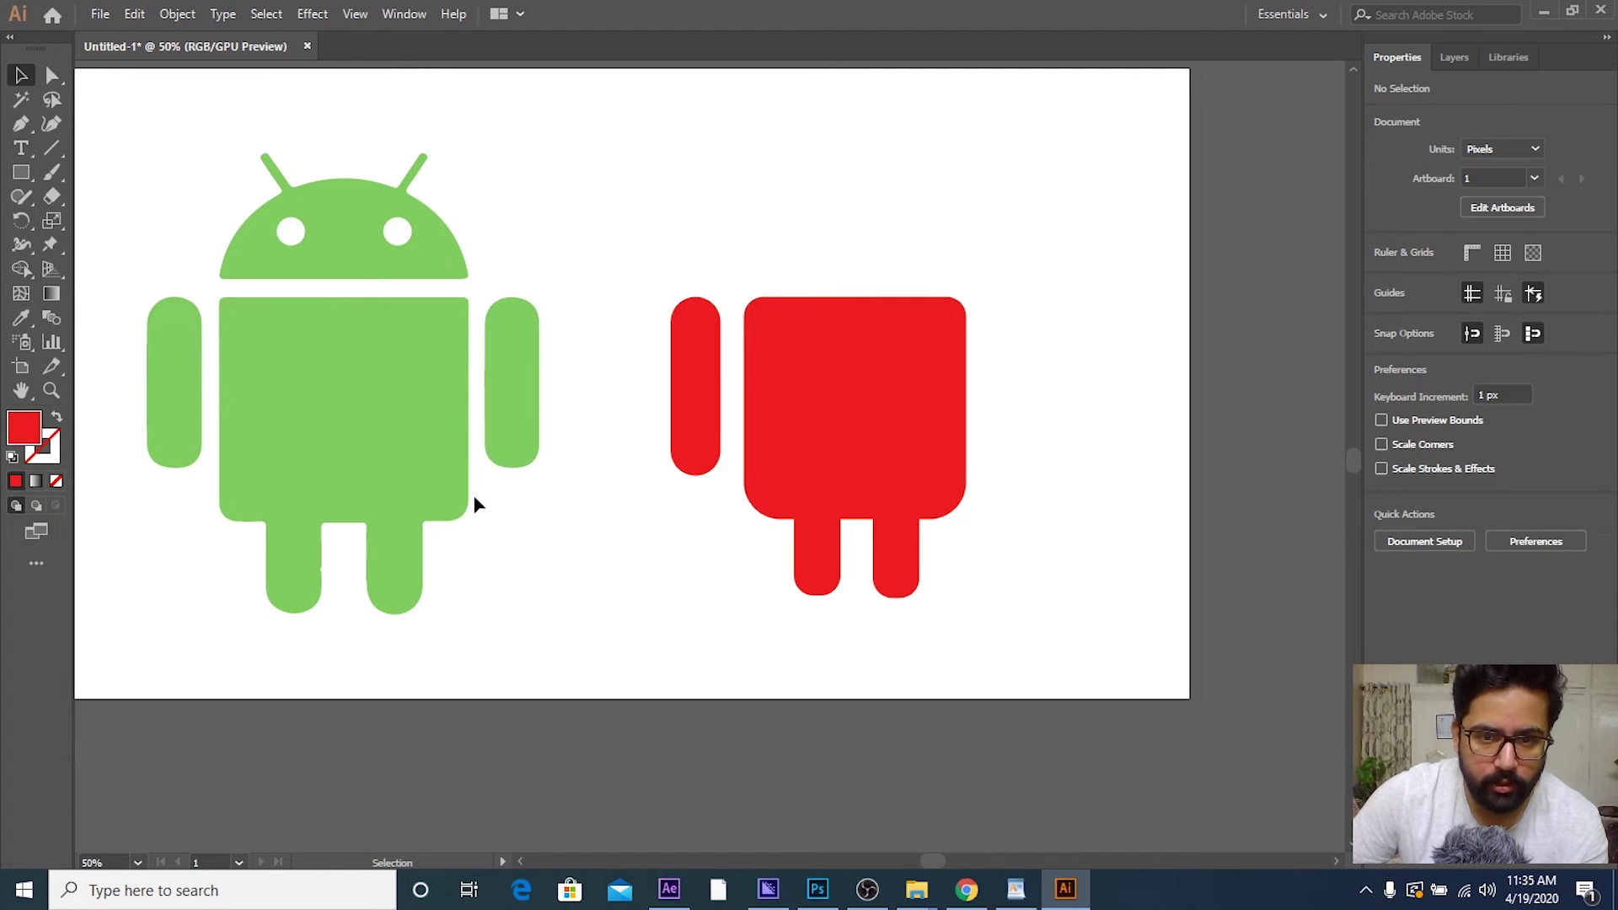
# Step: Shorten the left arm to 208 px tall, undoing an accidental duplicate
pyautogui.click(713, 470)
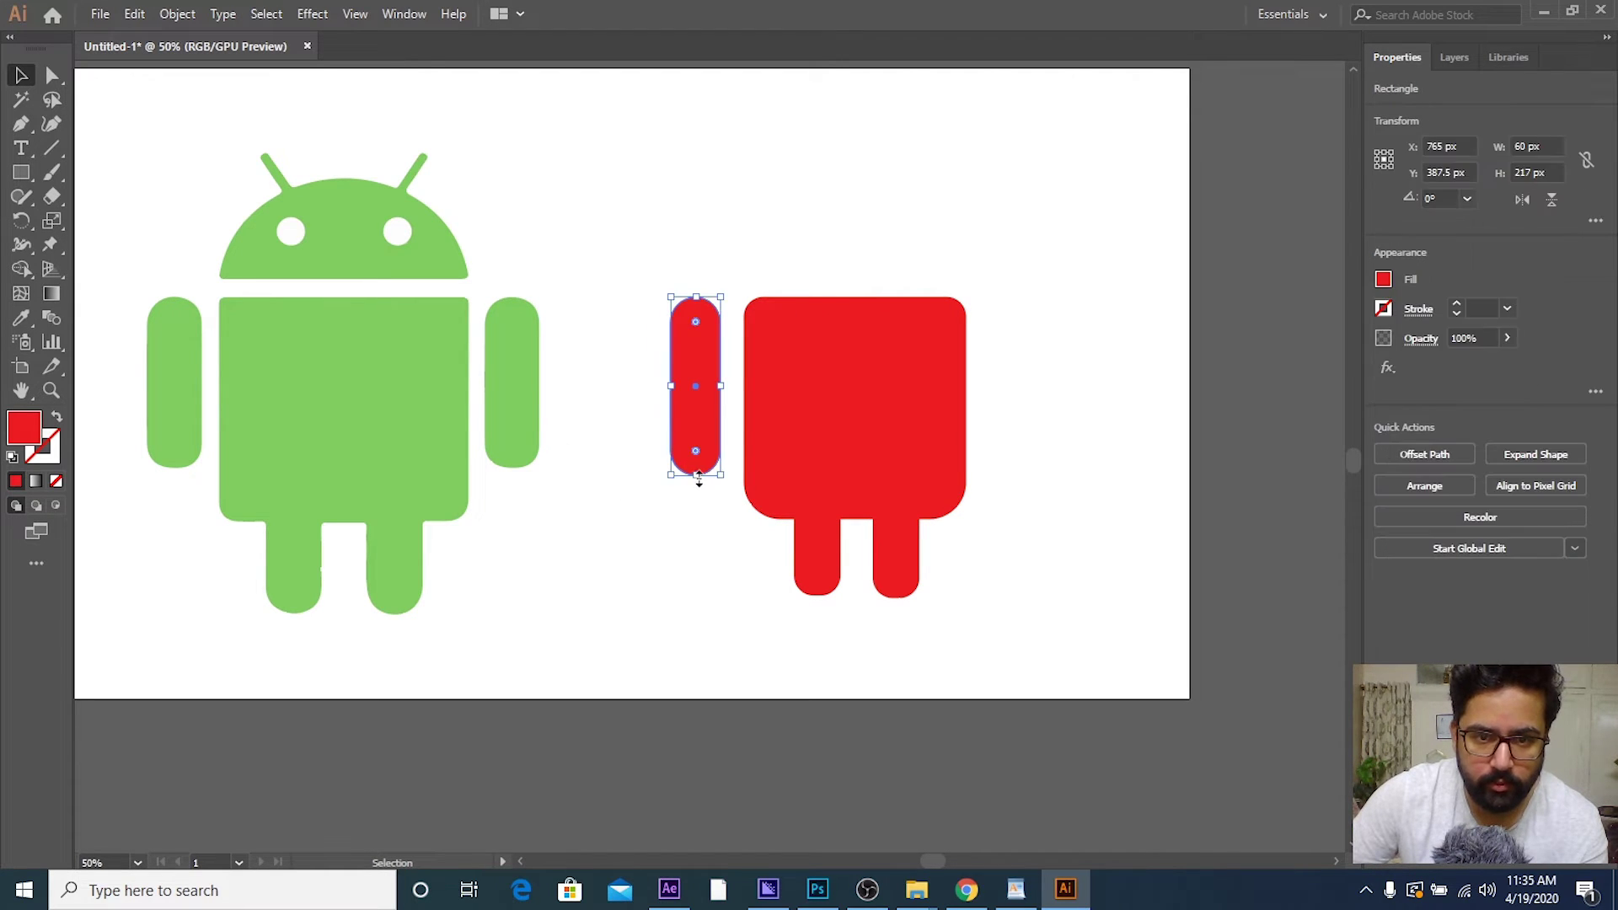
pyautogui.moveTo(696, 475); pyautogui.dragTo(698, 468)
pyautogui.click(687, 492)
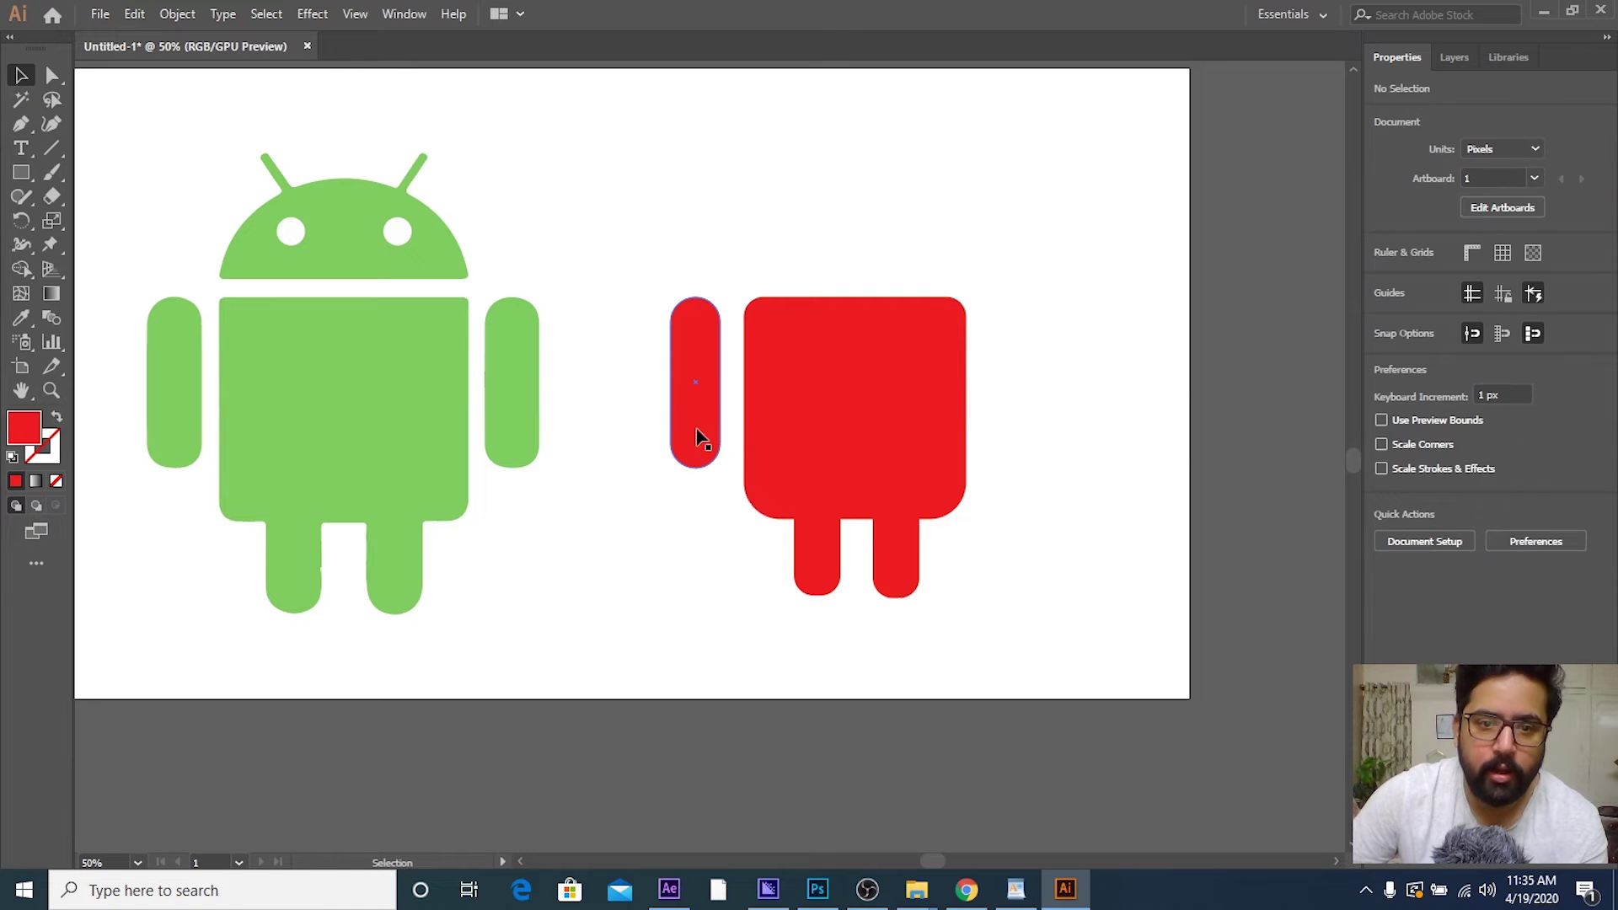
pyautogui.click(696, 428)
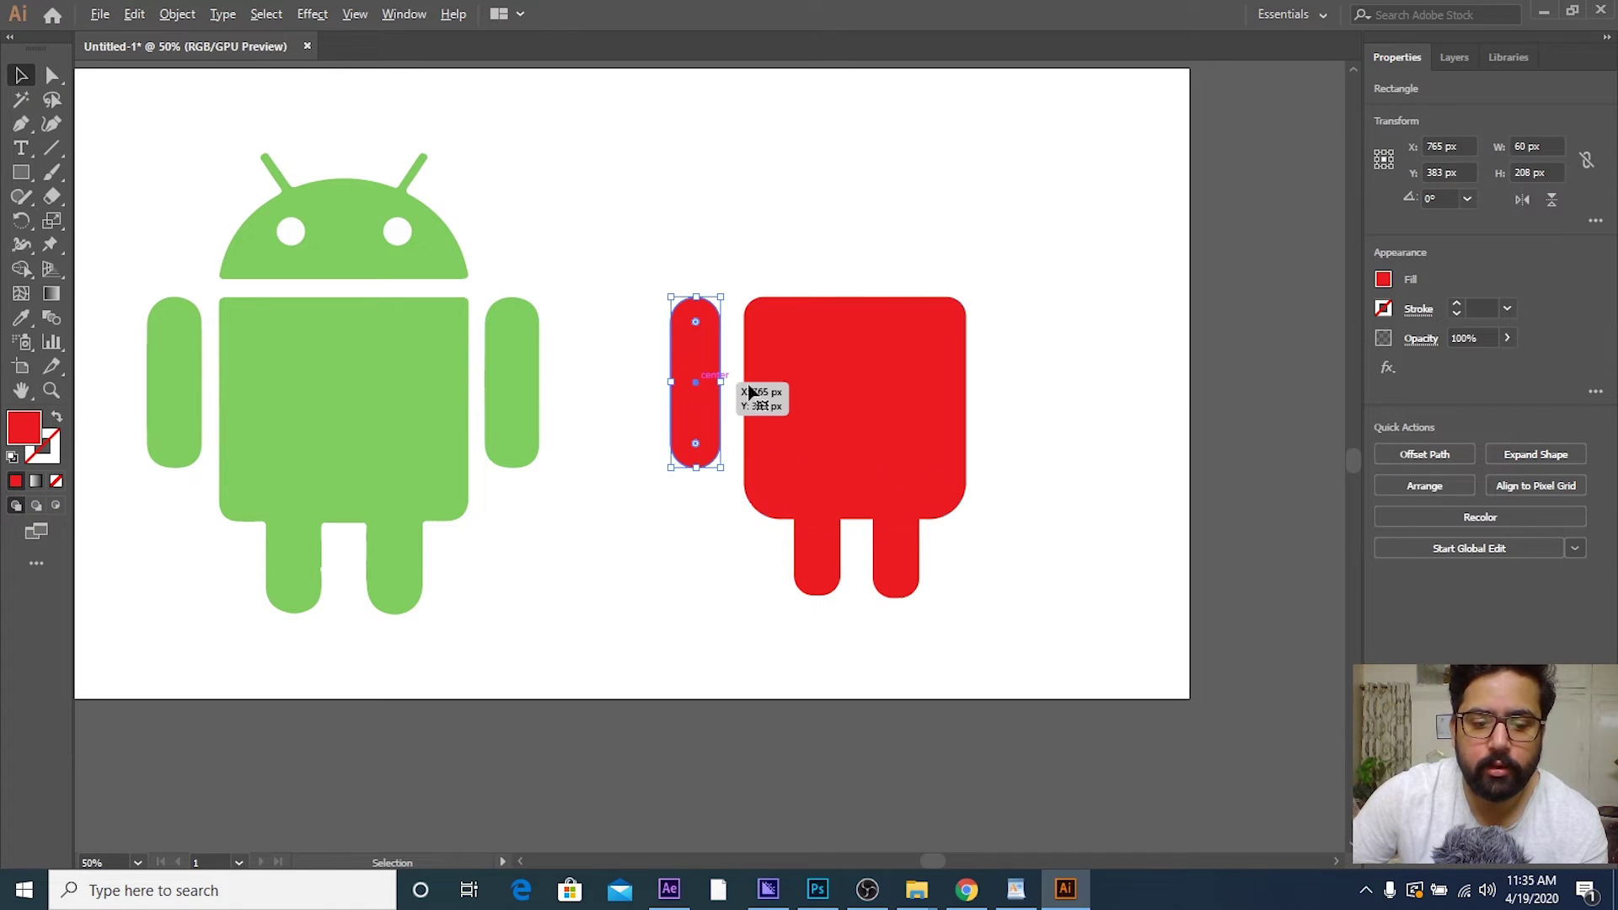
pyautogui.press('a')
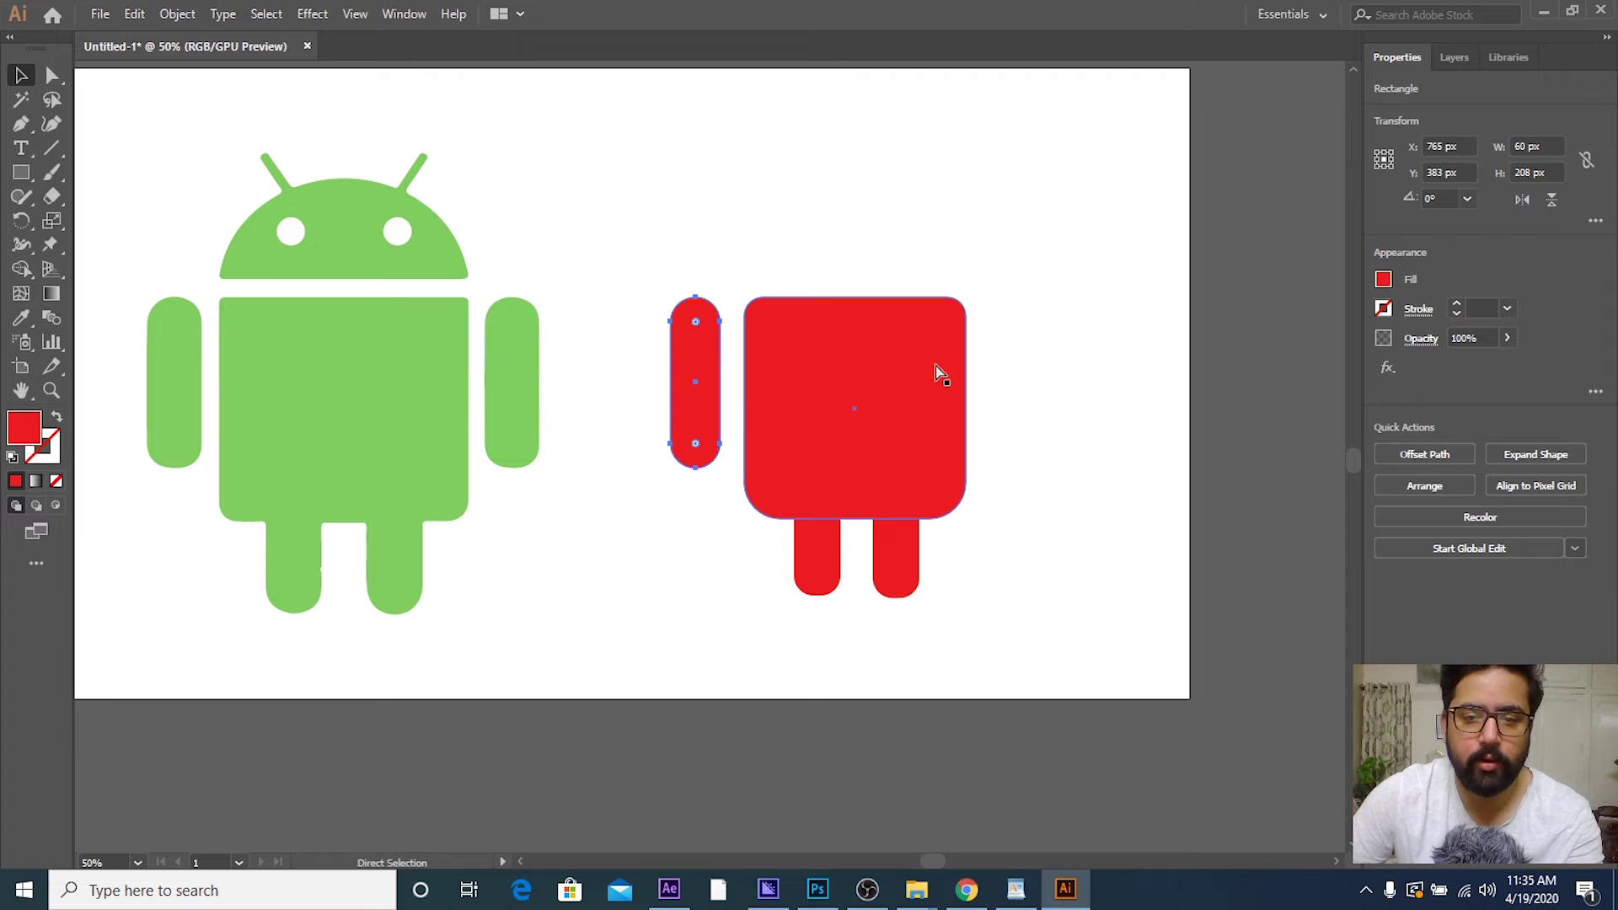
pyautogui.hotkey('ctrl', 'd')
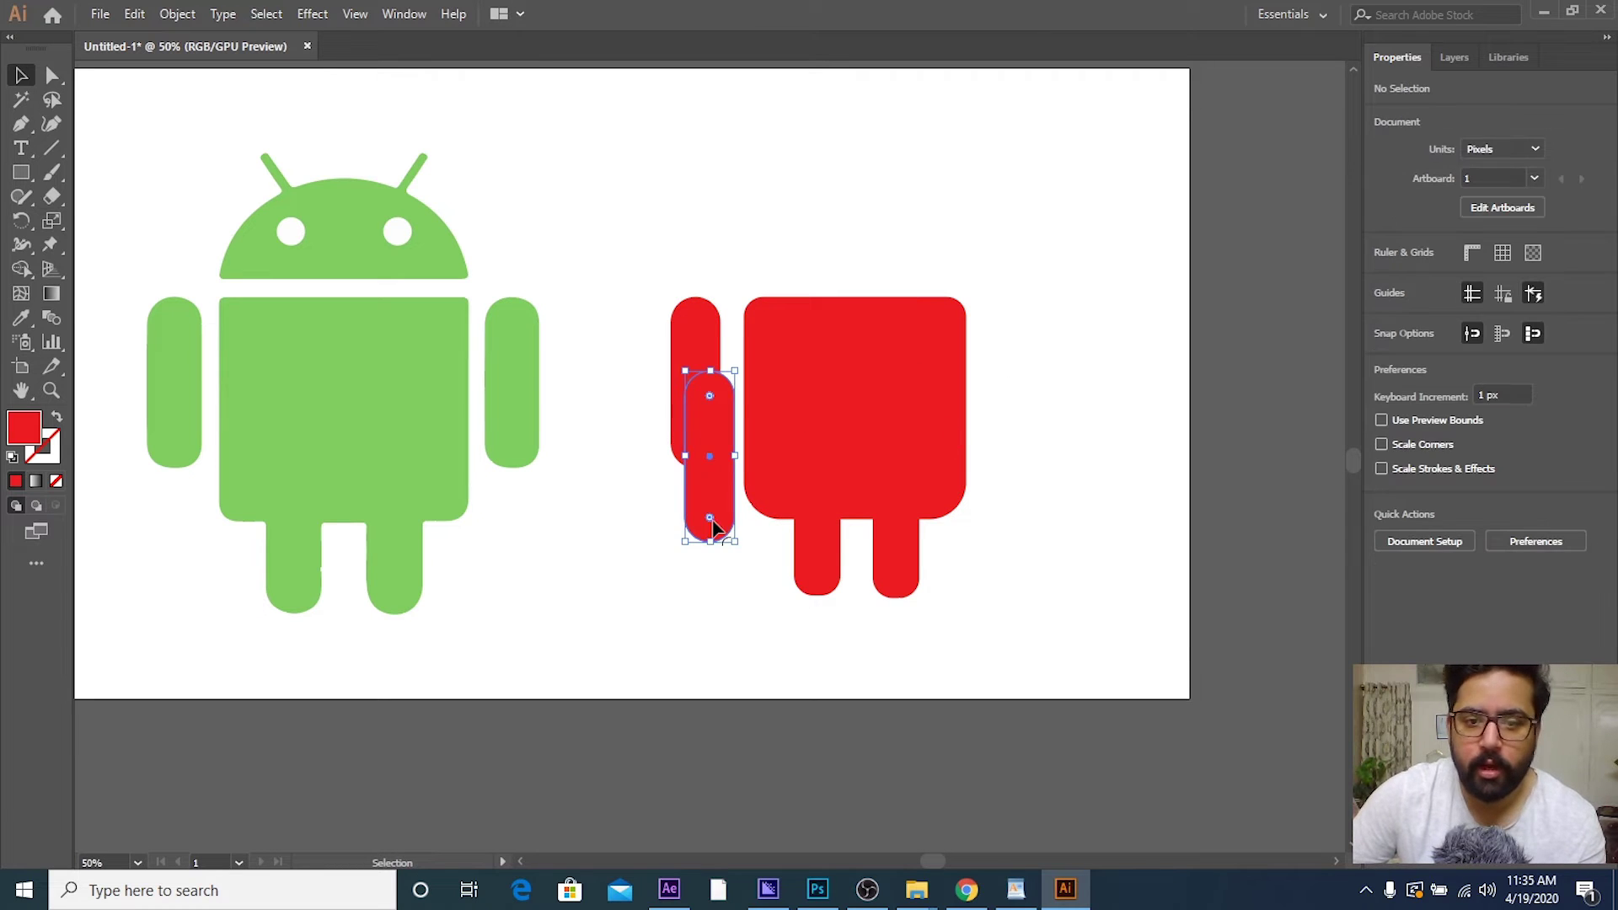
pyautogui.hotkey('ctrl', 'z')
# Step: Alt-drag a copy of the left arm to the body's right side
pyautogui.click(712, 530)
pyautogui.press('a')
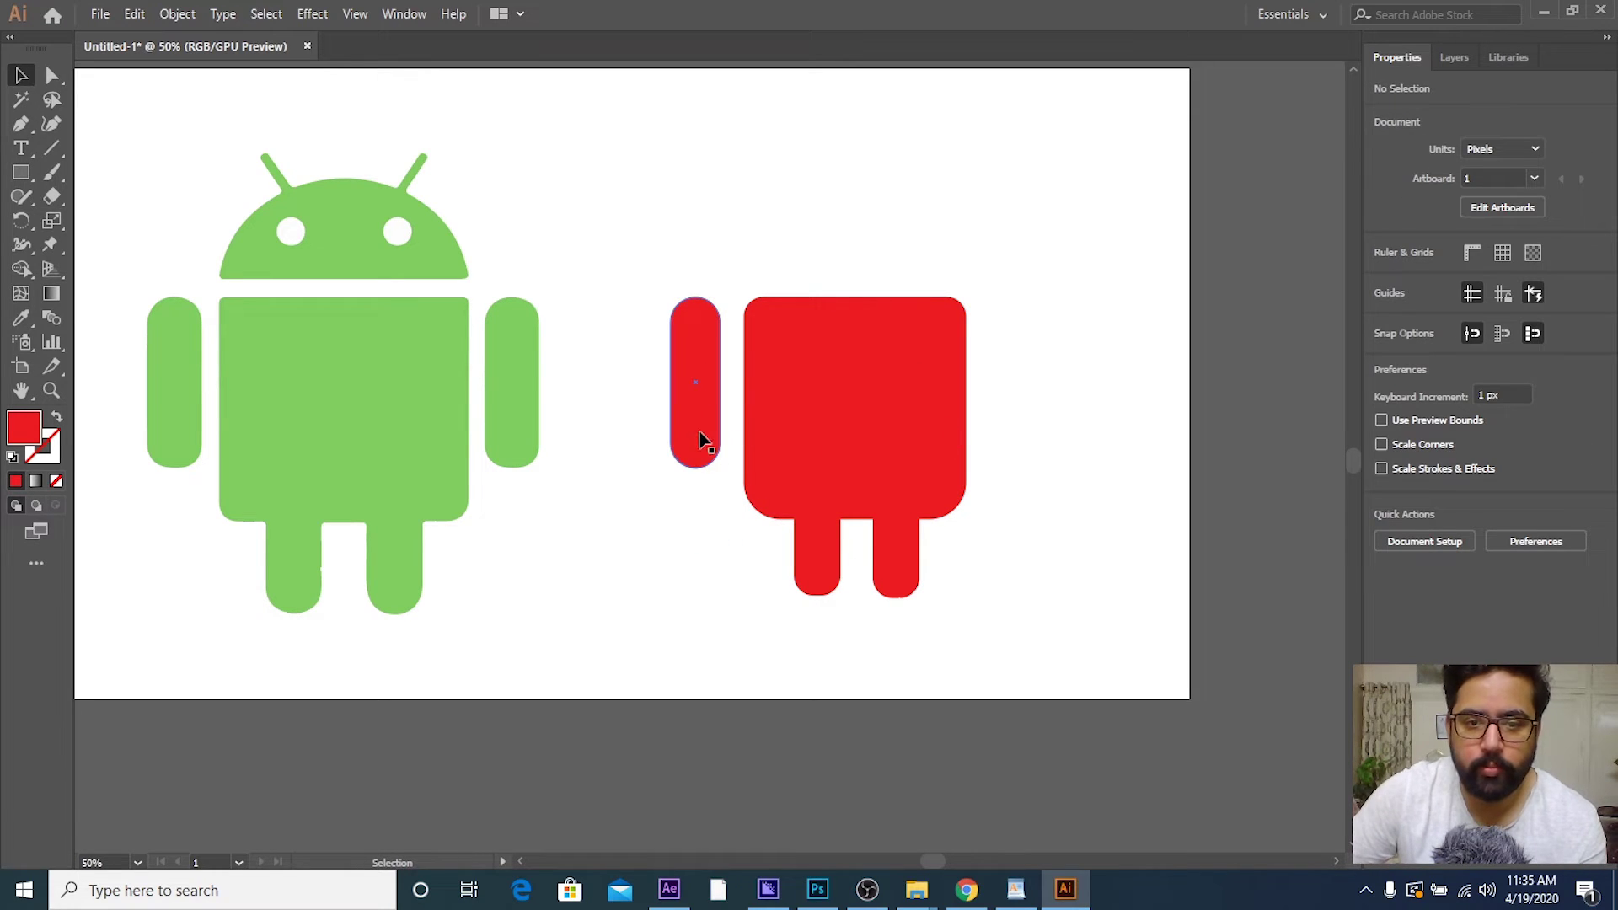
pyautogui.click(700, 440)
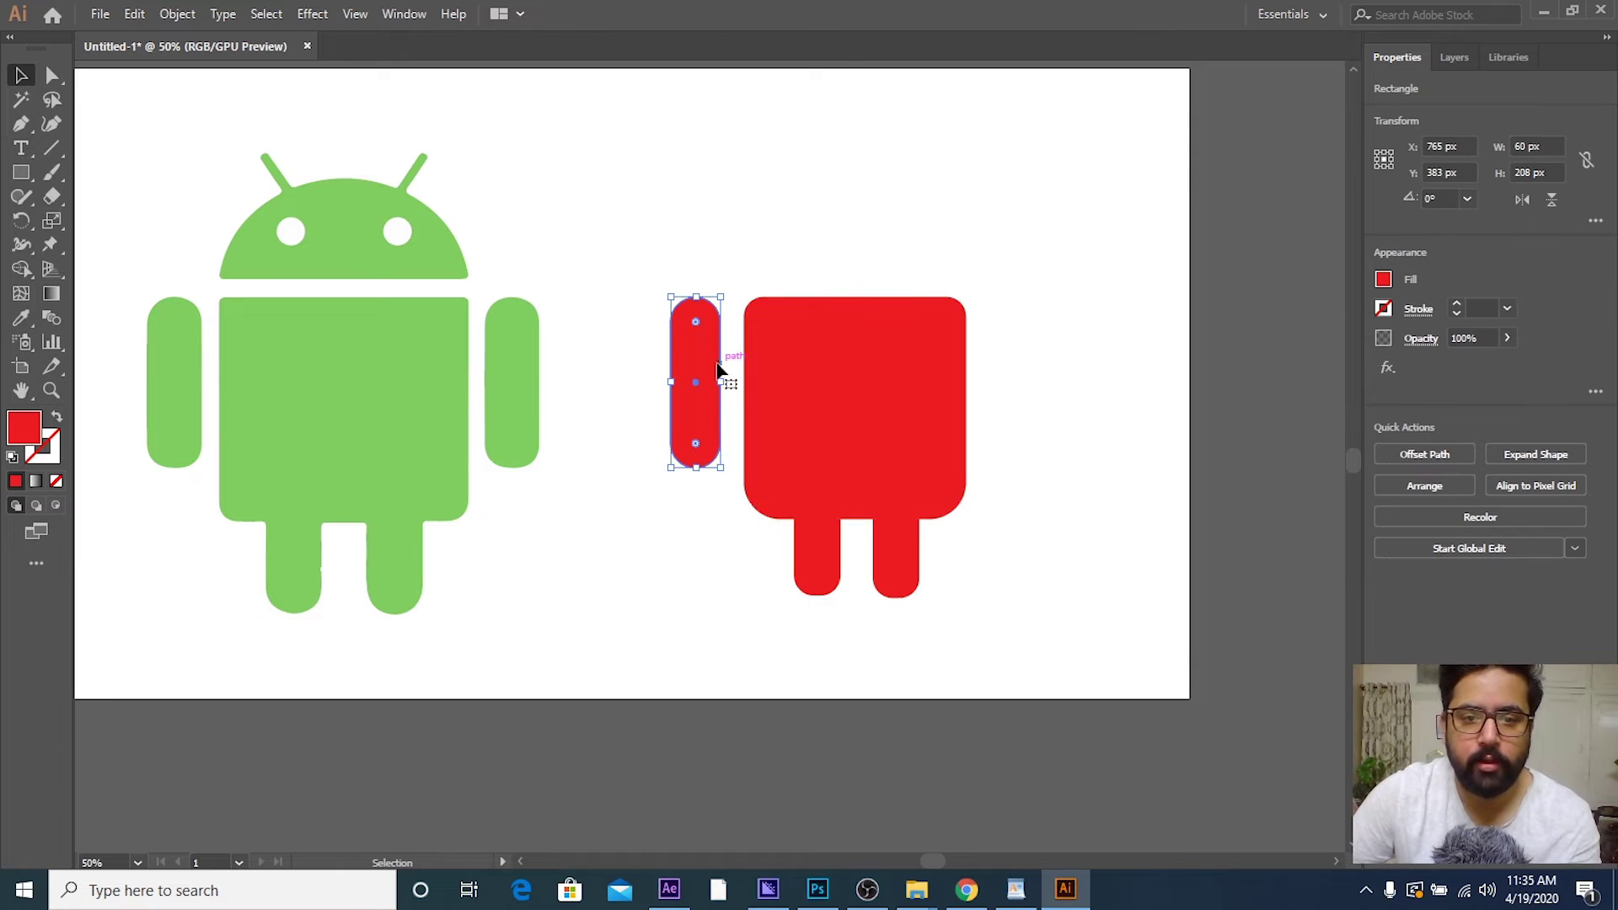
pyautogui.moveTo(703, 366); pyautogui.dragTo(1022, 364)
pyautogui.click(1124, 407)
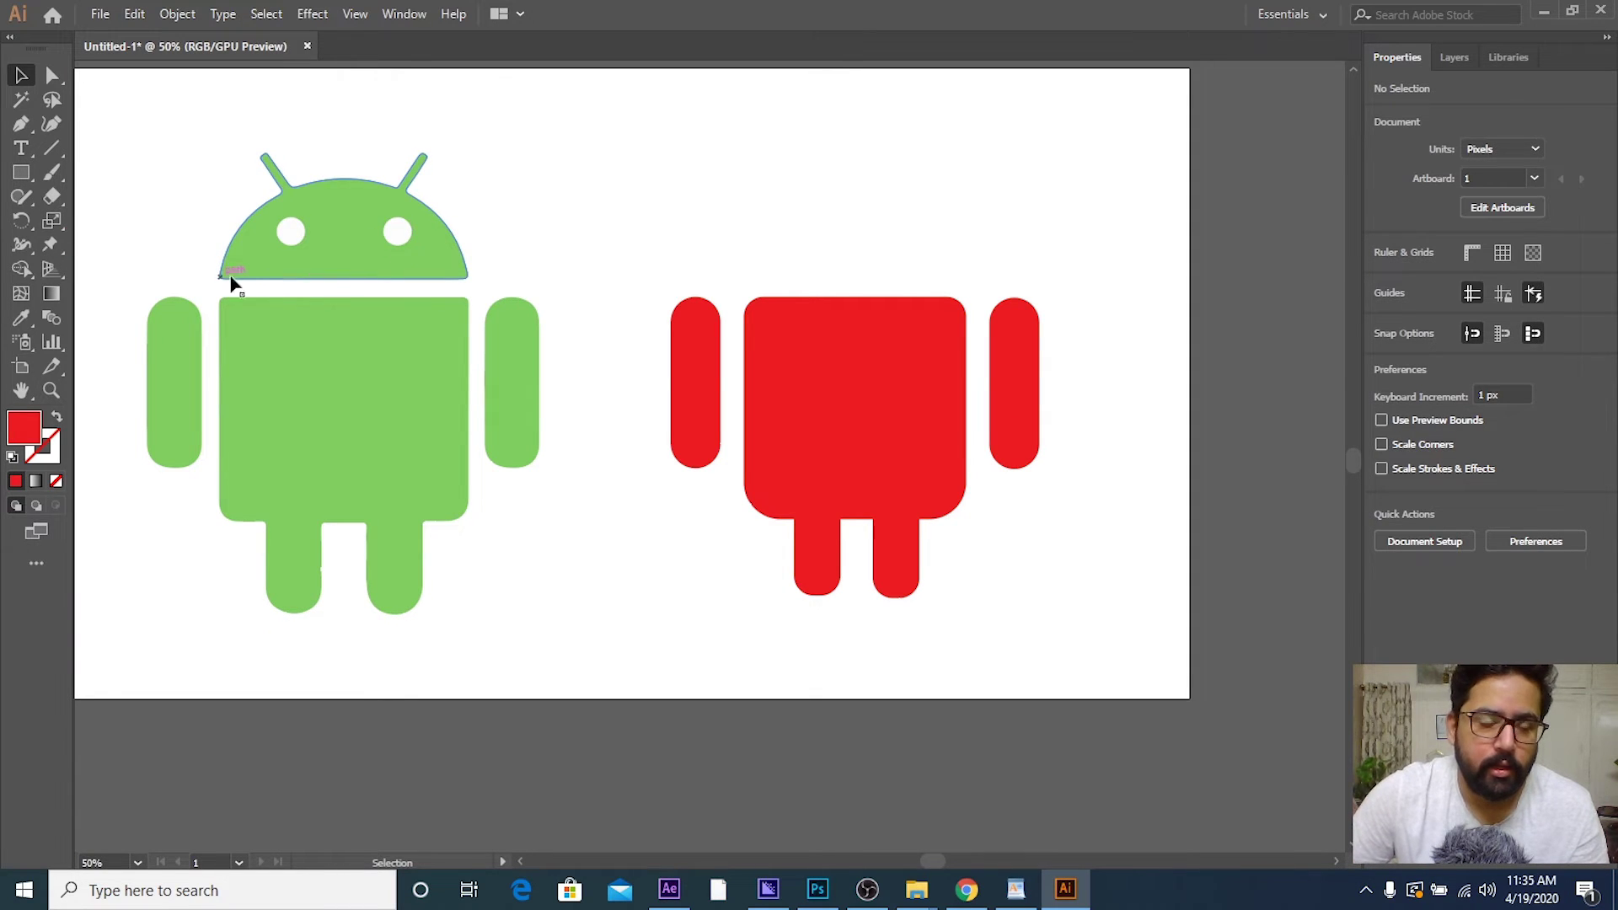
# Step: Draw a triangle about 253 px wide with the Polygon Tool above the red body
pyautogui.click(38, 196)
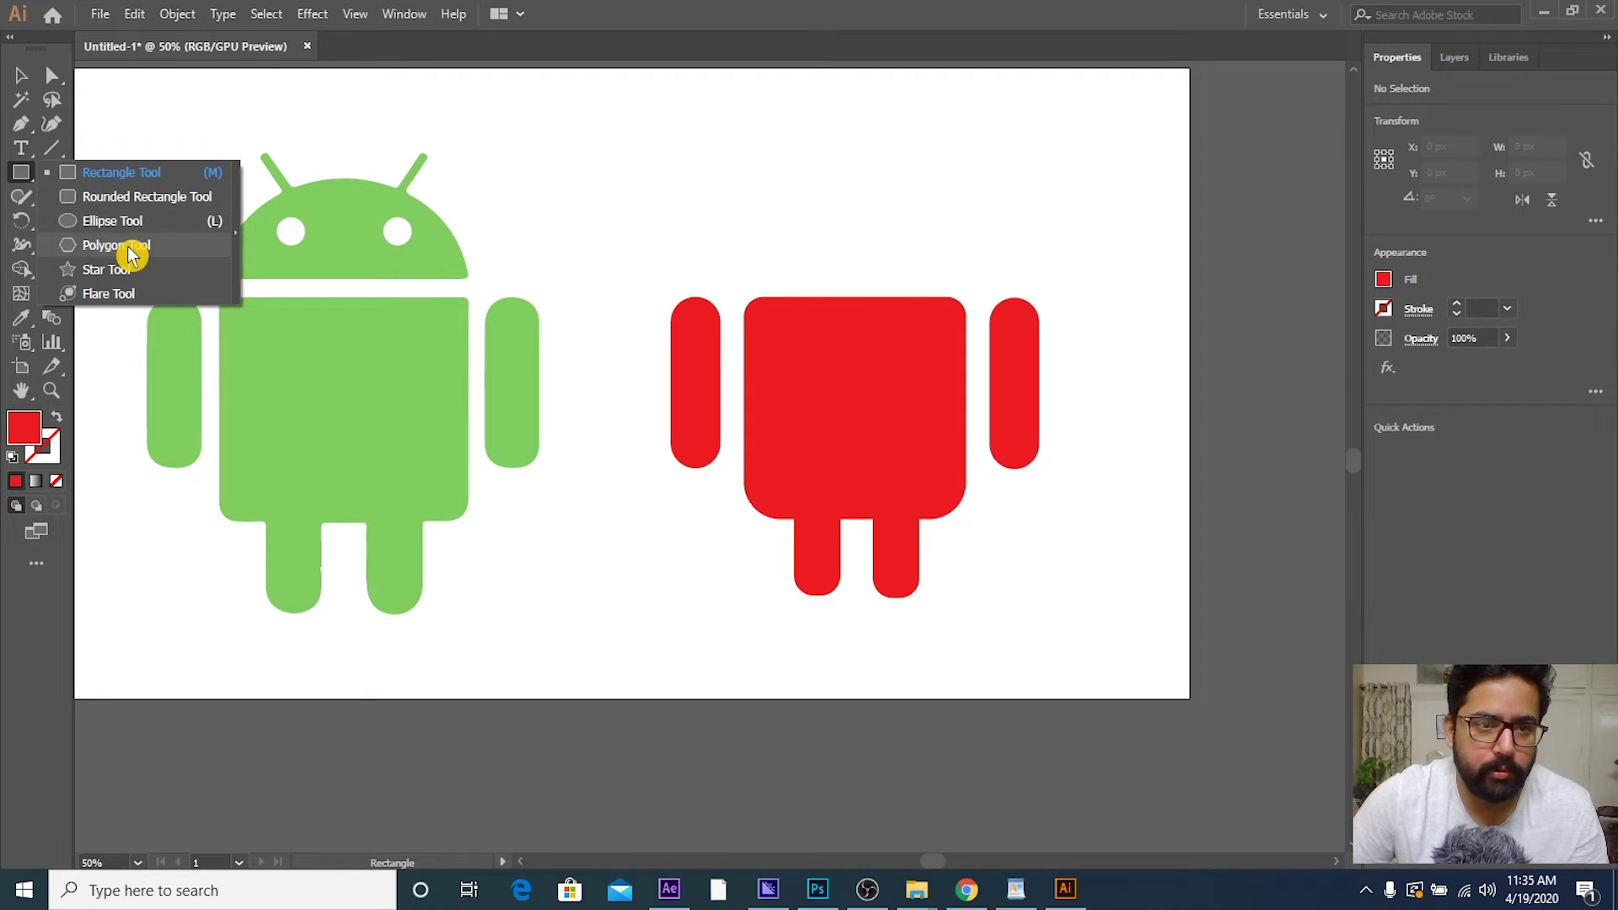
pyautogui.moveTo(31, 187); pyautogui.dragTo(133, 253)
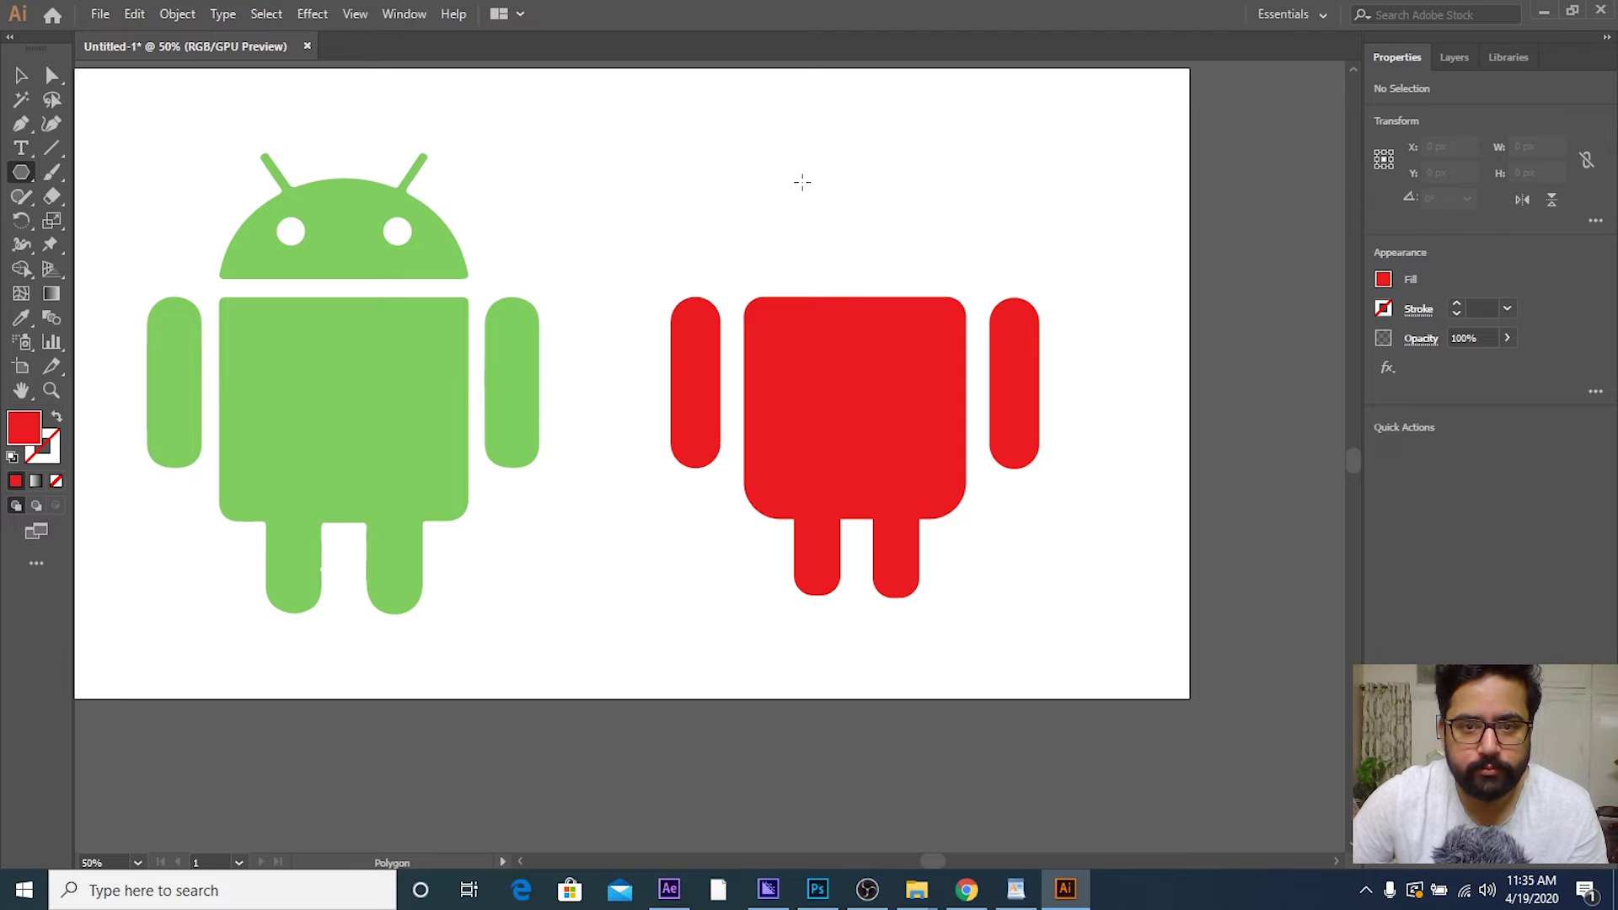
pyautogui.moveTo(744, 159); pyautogui.dragTo(819, 202)
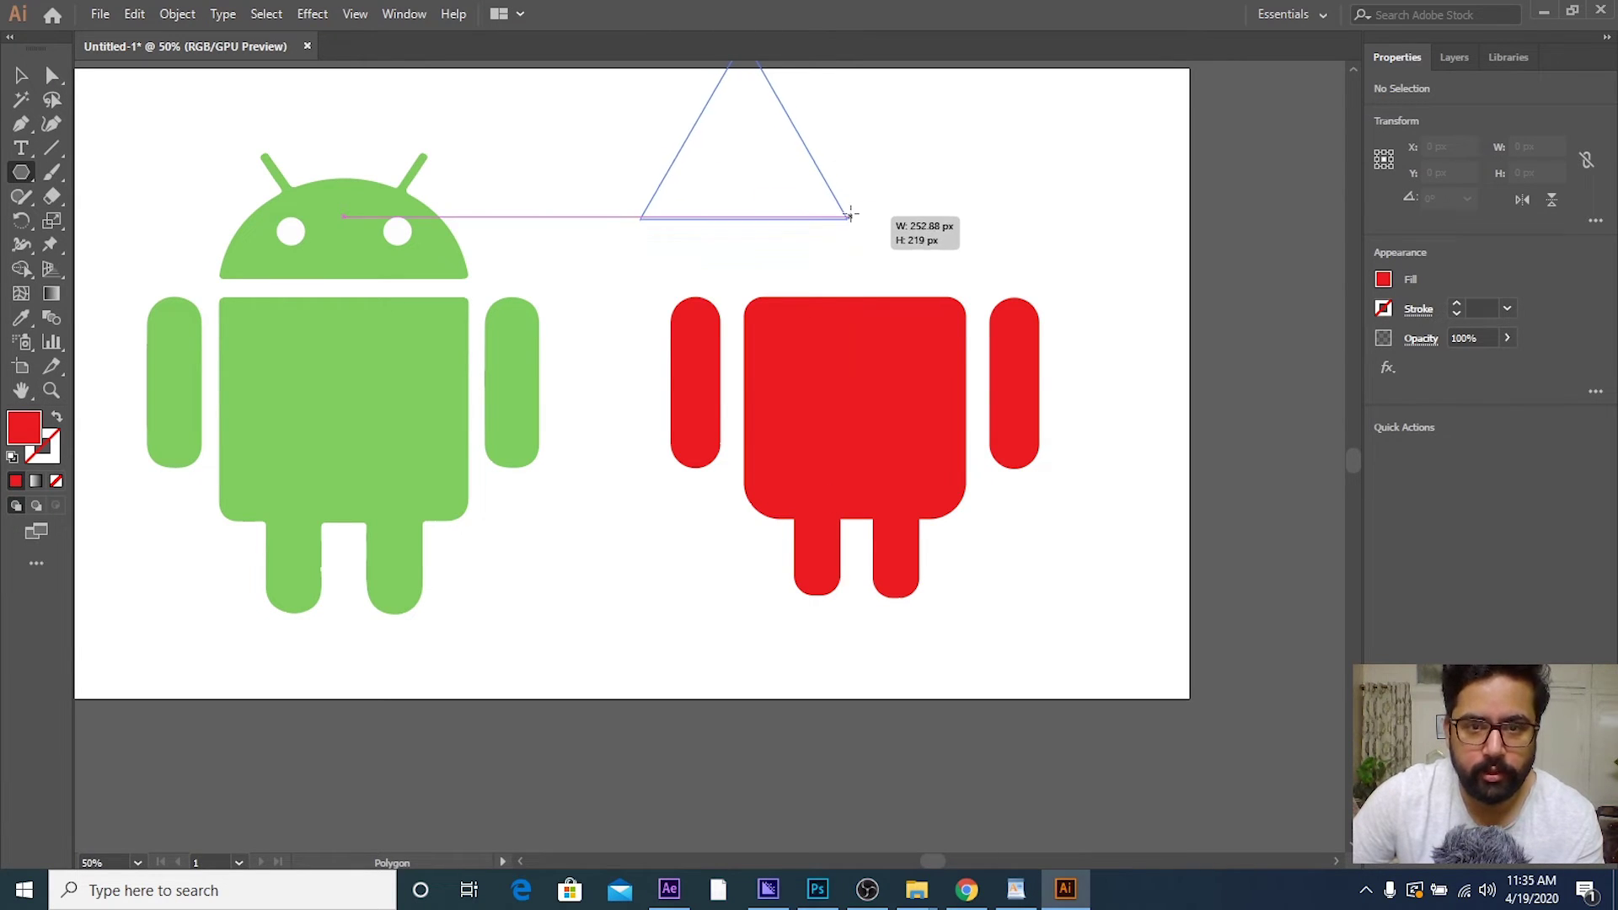
pyautogui.moveTo(818, 202); pyautogui.dragTo(853, 219)
# Step: Move the triangle down so it sits directly on top of the body
pyautogui.click(21, 75)
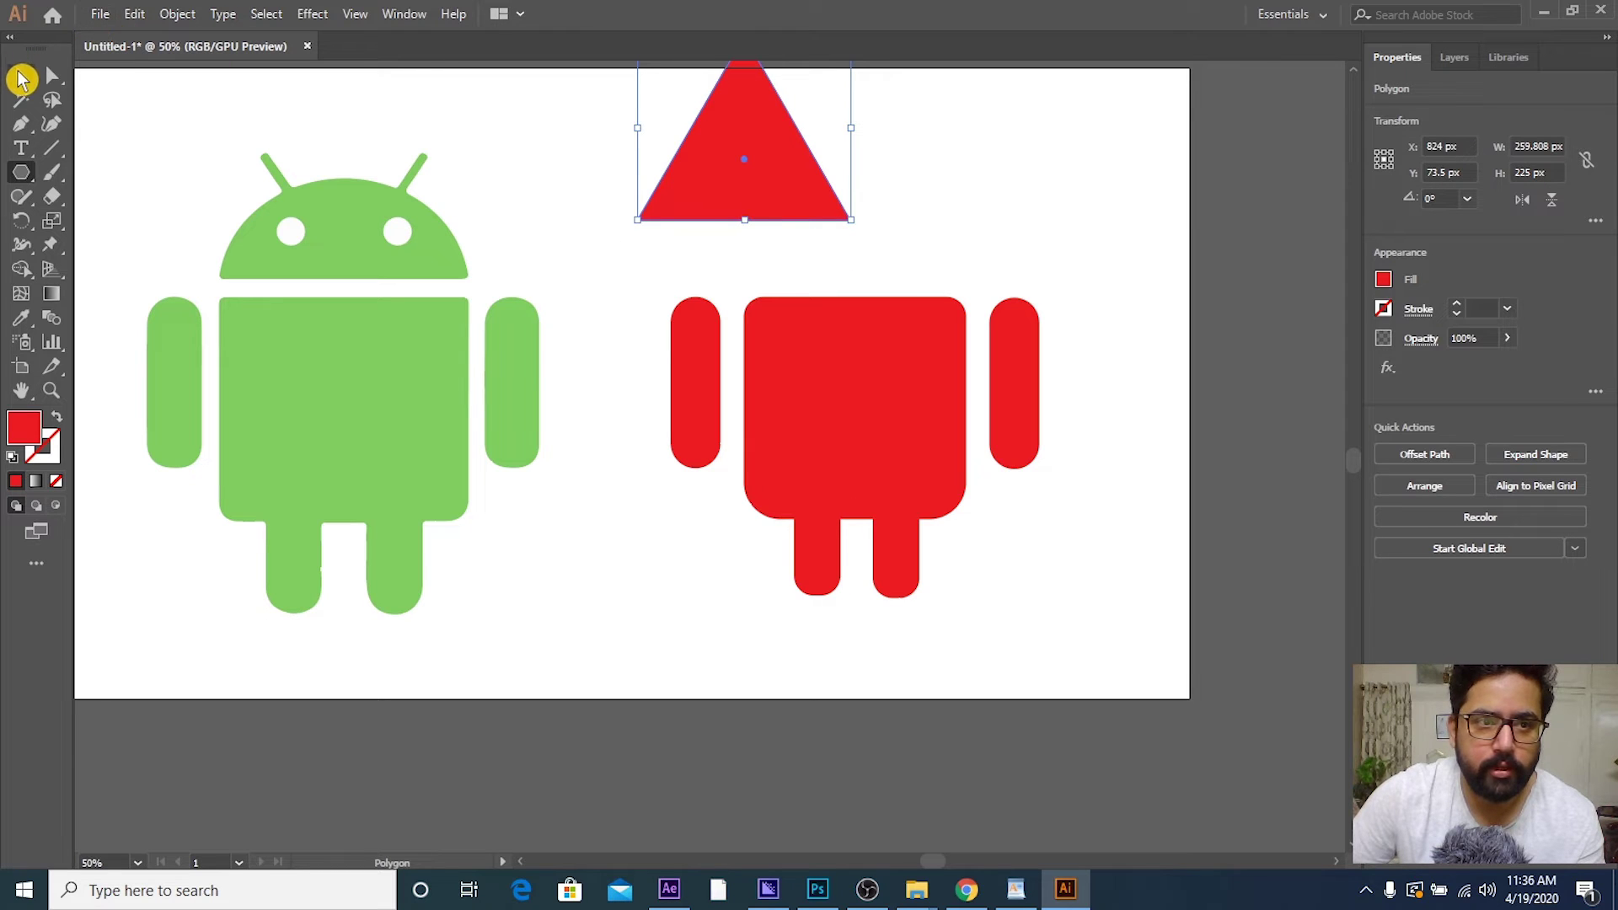
pyautogui.click(1067, 242)
pyautogui.moveTo(787, 163)
pyautogui.mouseDown()
pyautogui.moveTo(866, 173)
pyautogui.moveTo(870, 213)
pyautogui.mouseUp()
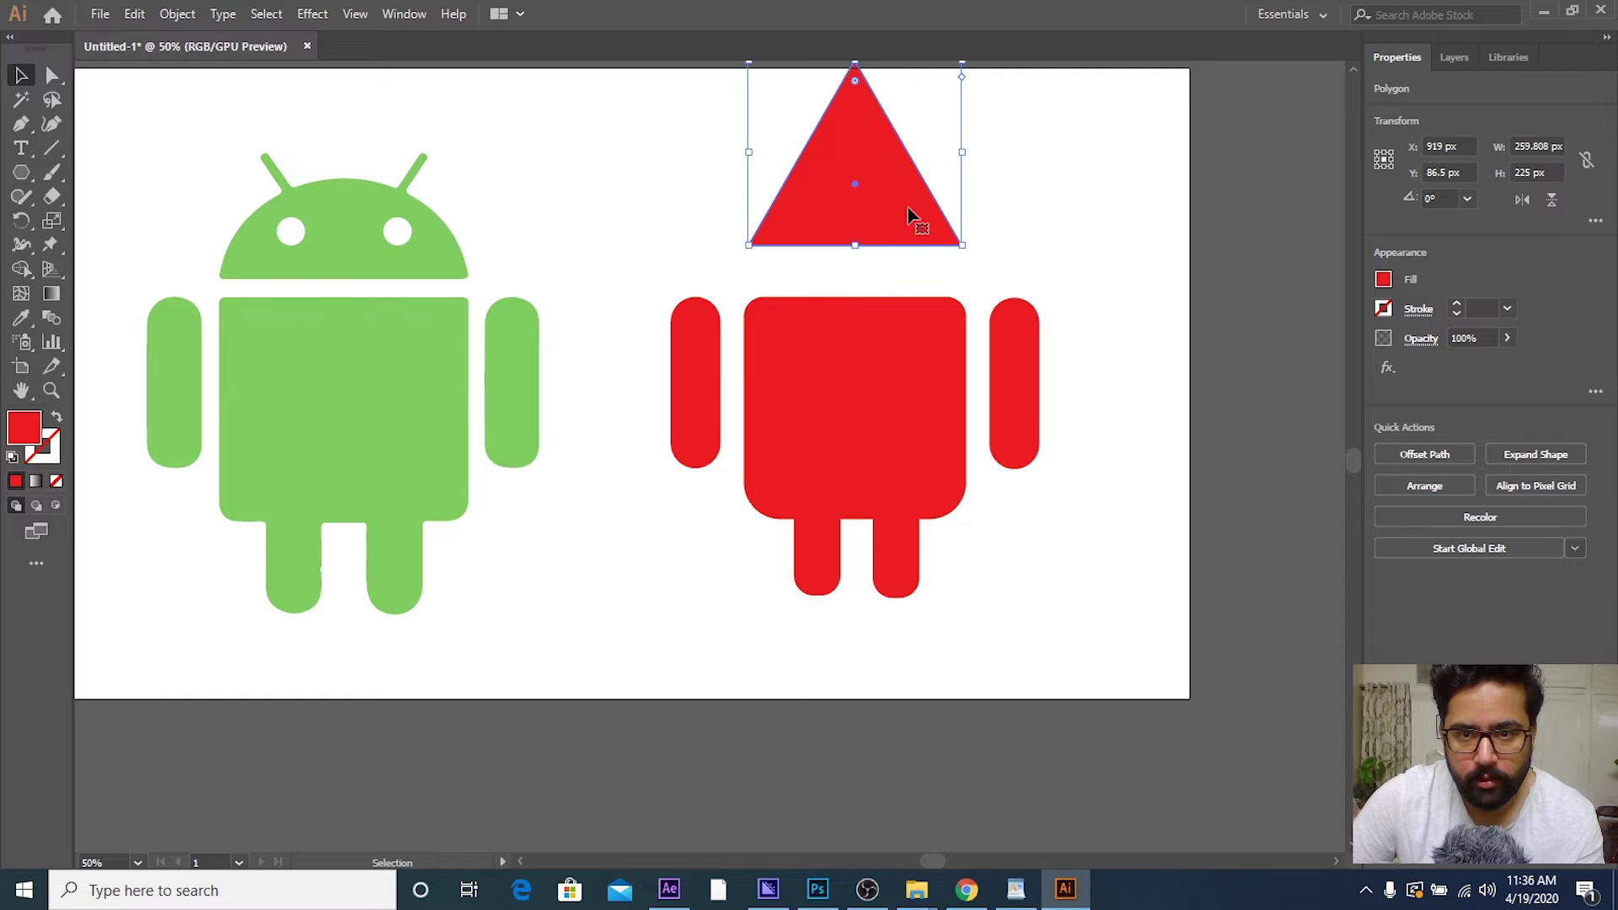
pyautogui.click(946, 217)
pyautogui.click(892, 177)
pyautogui.moveTo(878, 145); pyautogui.dragTo(877, 176)
pyautogui.click(1035, 192)
pyautogui.click(868, 224)
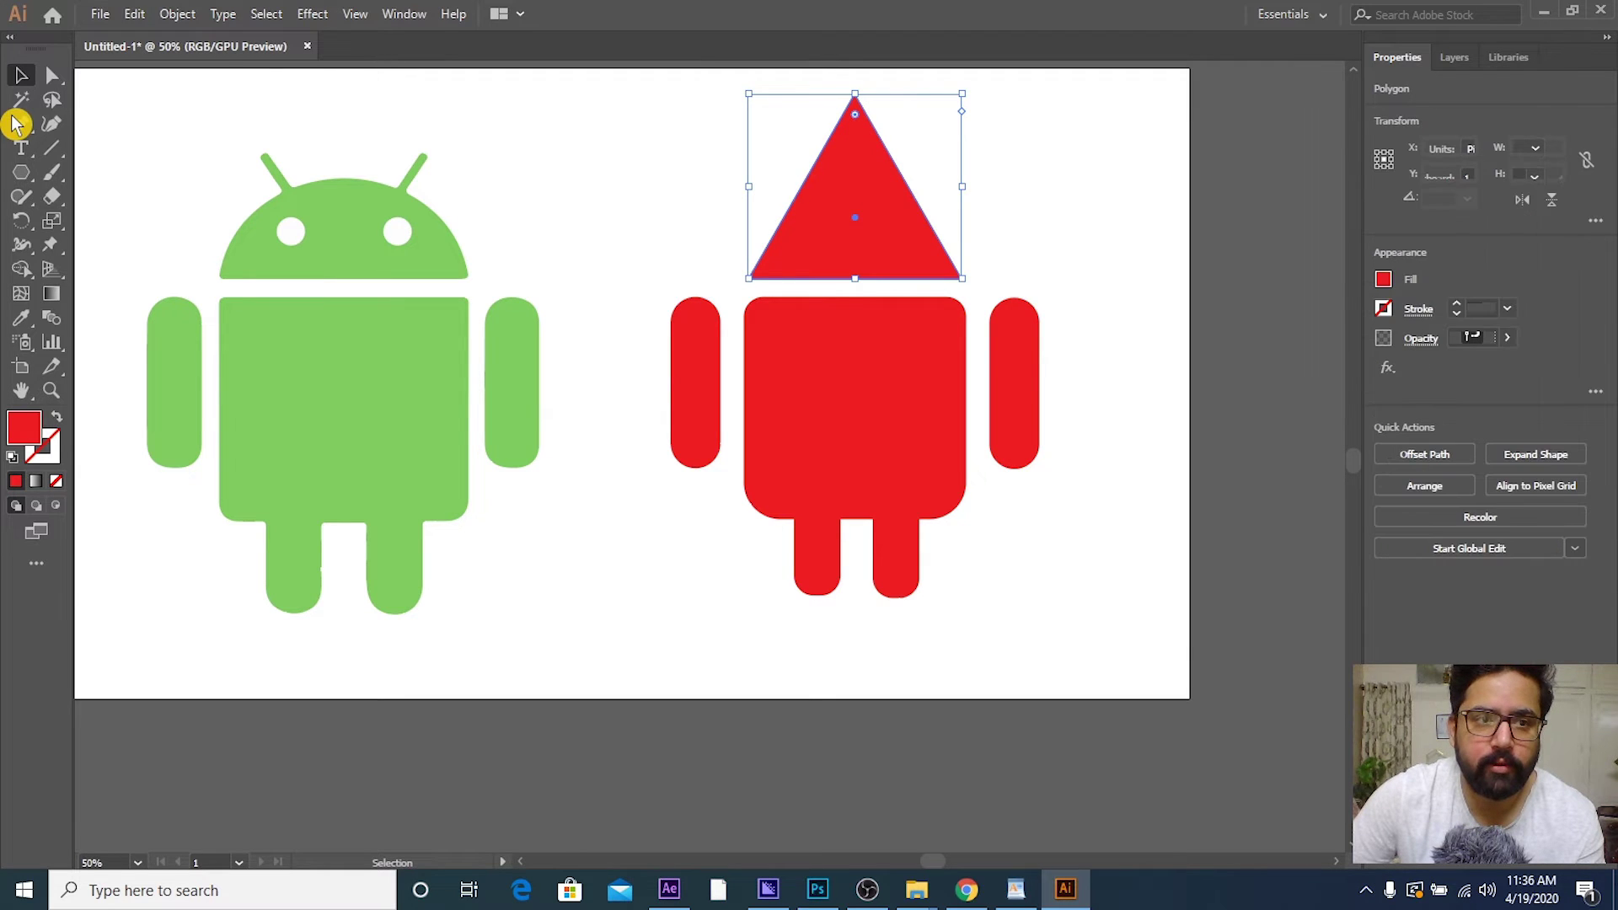
# Step: Drag the red triangle's top live-corner widget down into a dome, then undo it
pyautogui.click(52, 75)
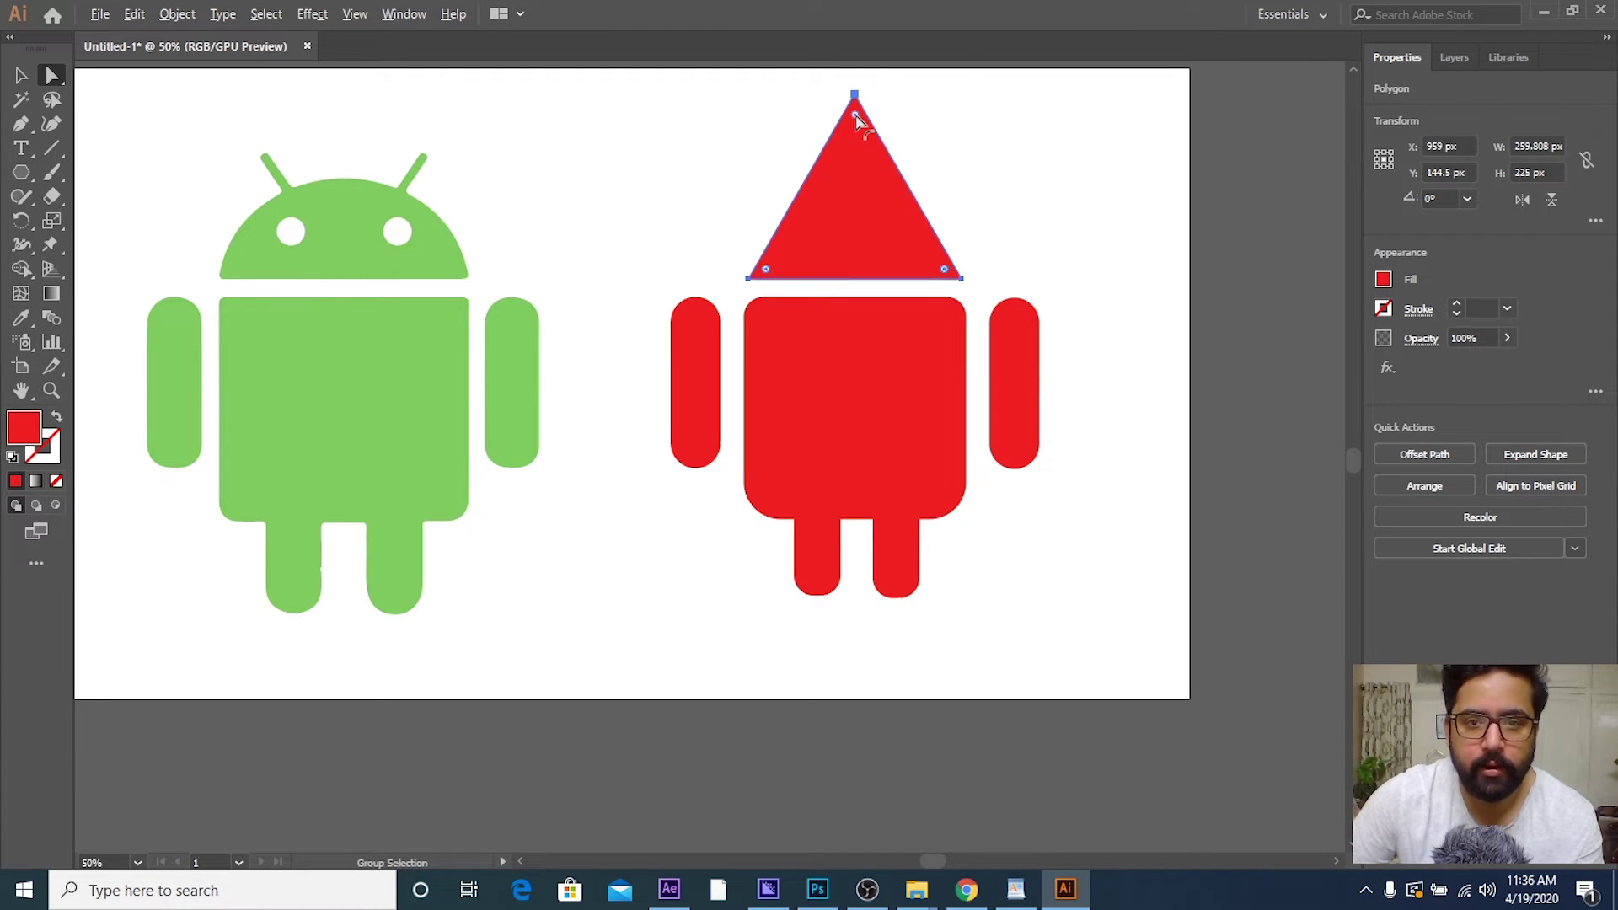
pyautogui.scroll(2, 855, 118)
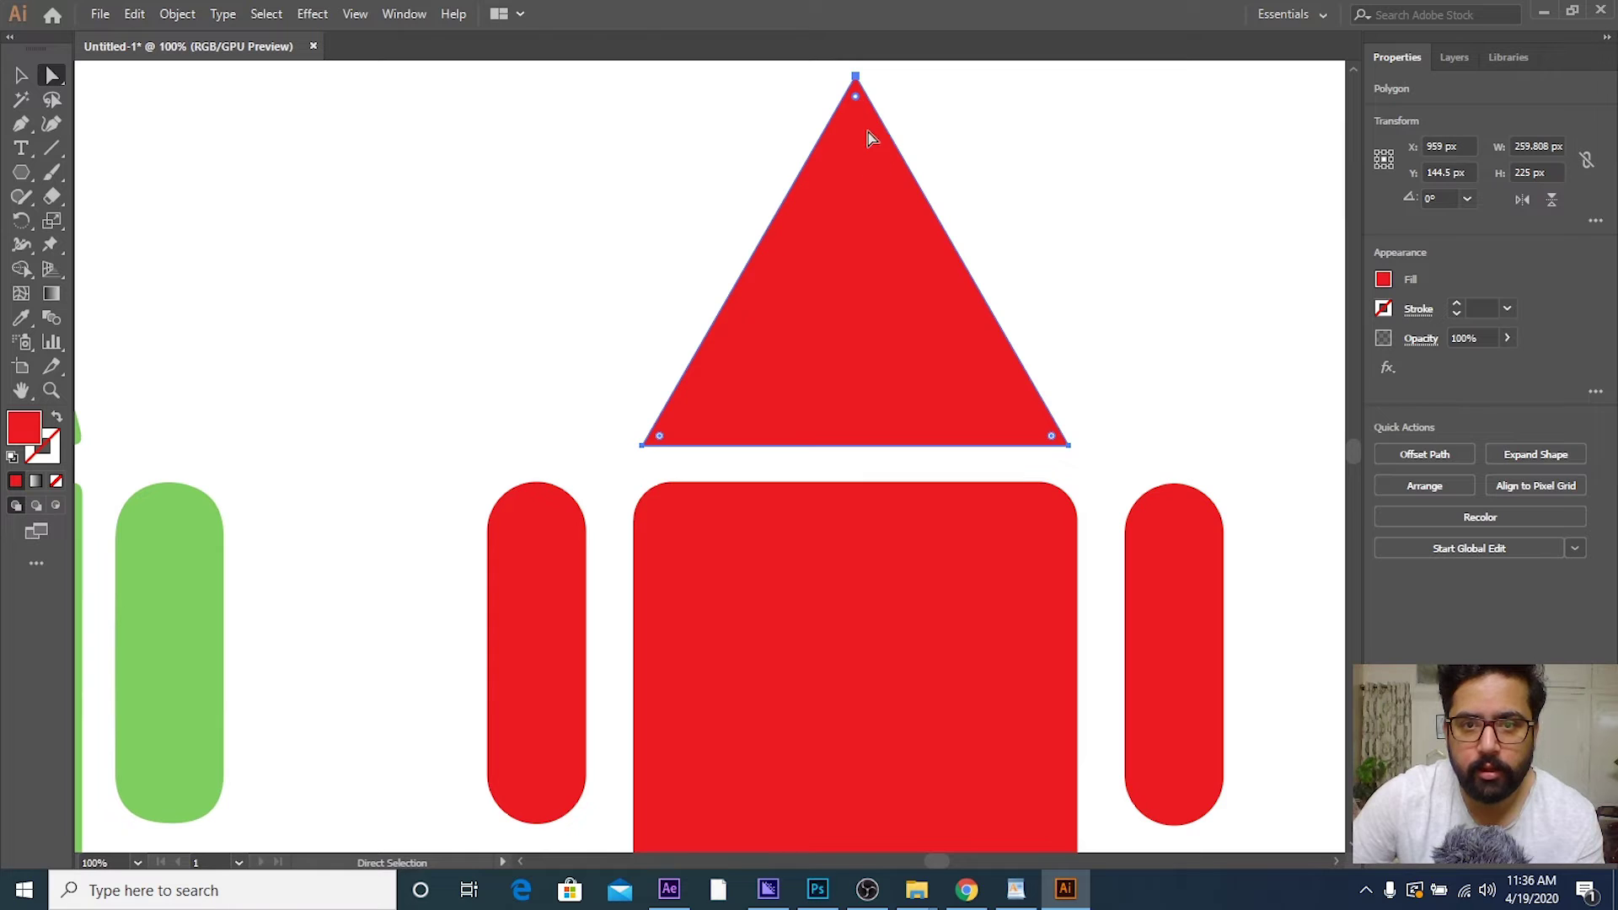
pyautogui.moveTo(856, 102)
pyautogui.mouseDown()
pyautogui.moveTo(867, 657)
pyautogui.moveTo(894, 341)
pyautogui.moveTo(878, 271)
pyautogui.moveTo(892, 566)
pyautogui.mouseUp()
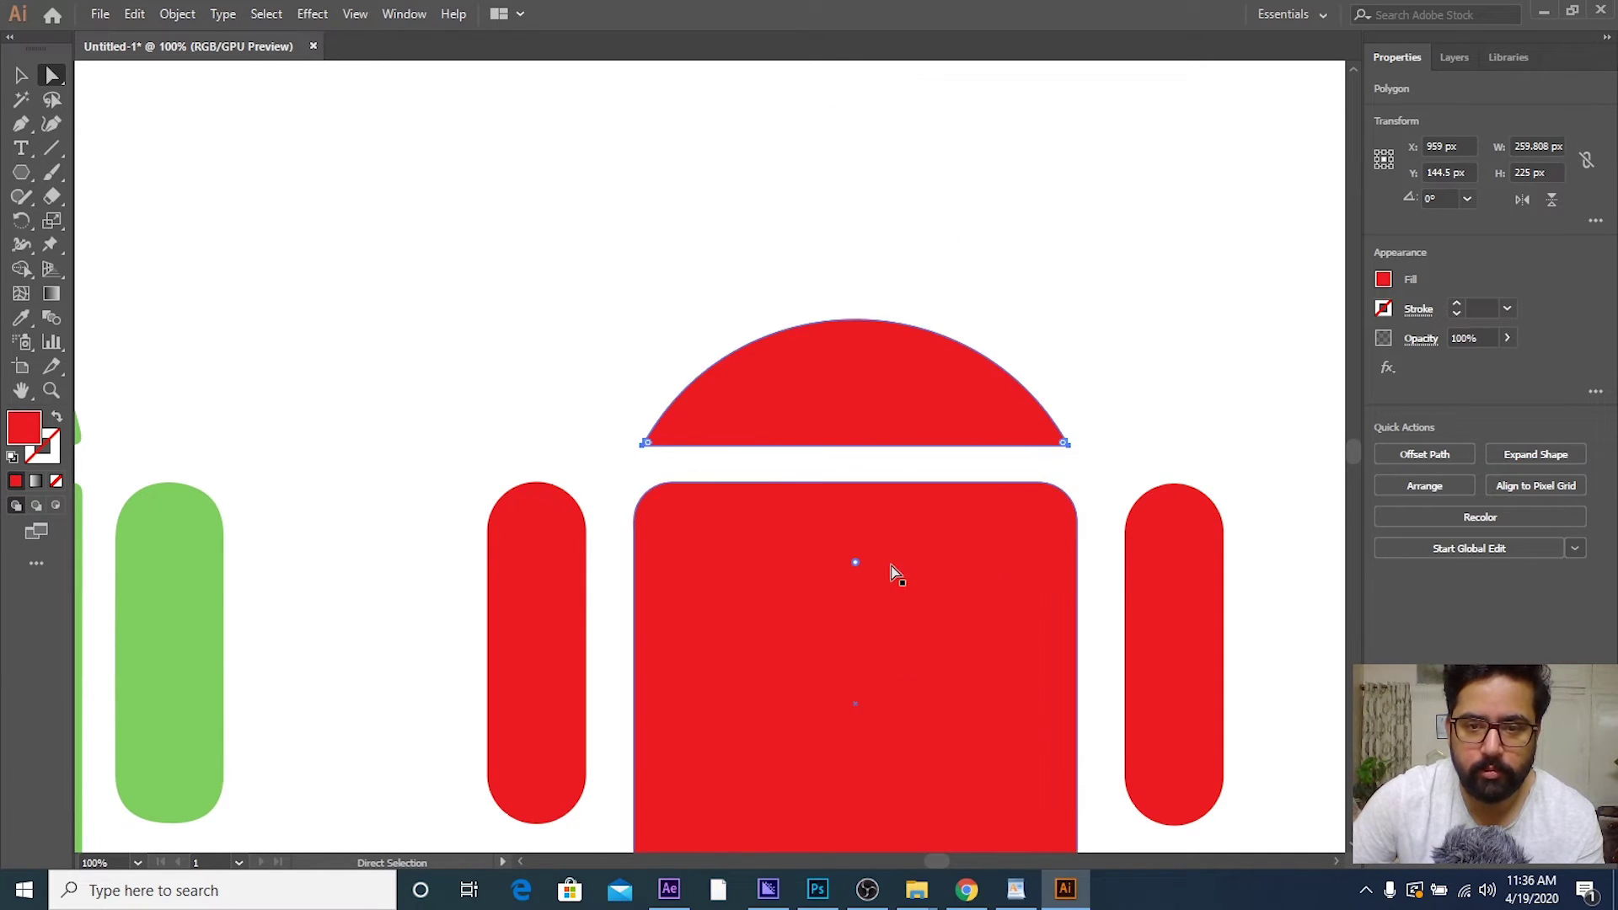
pyautogui.scroll(-2, 816, 469)
pyautogui.scroll(-1, 815, 470)
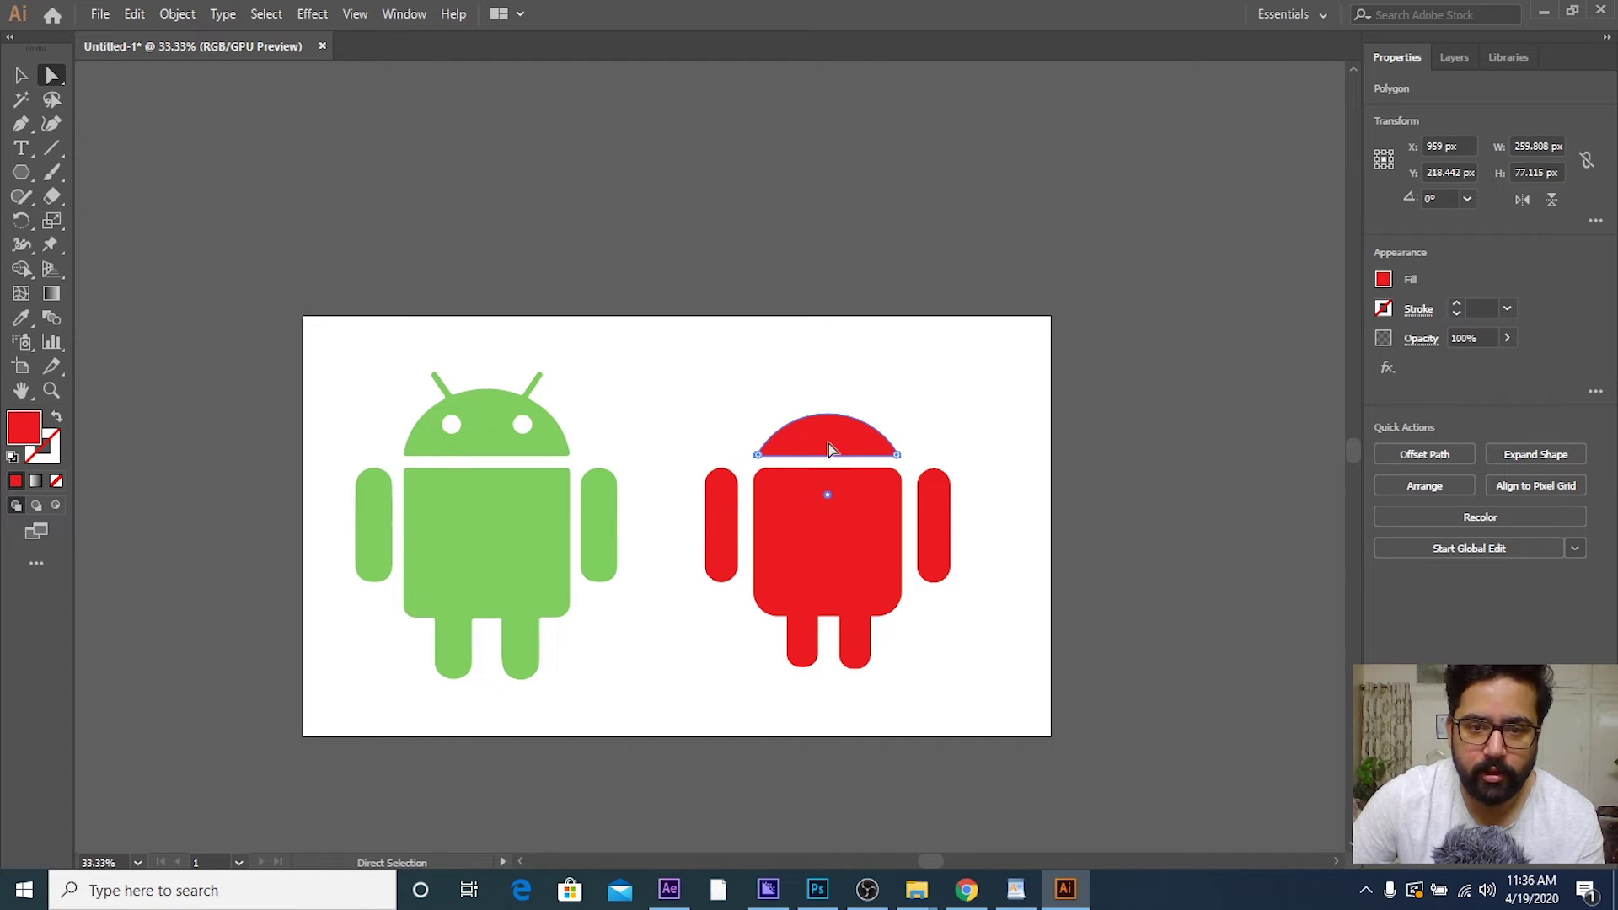
pyautogui.press('ctrl')
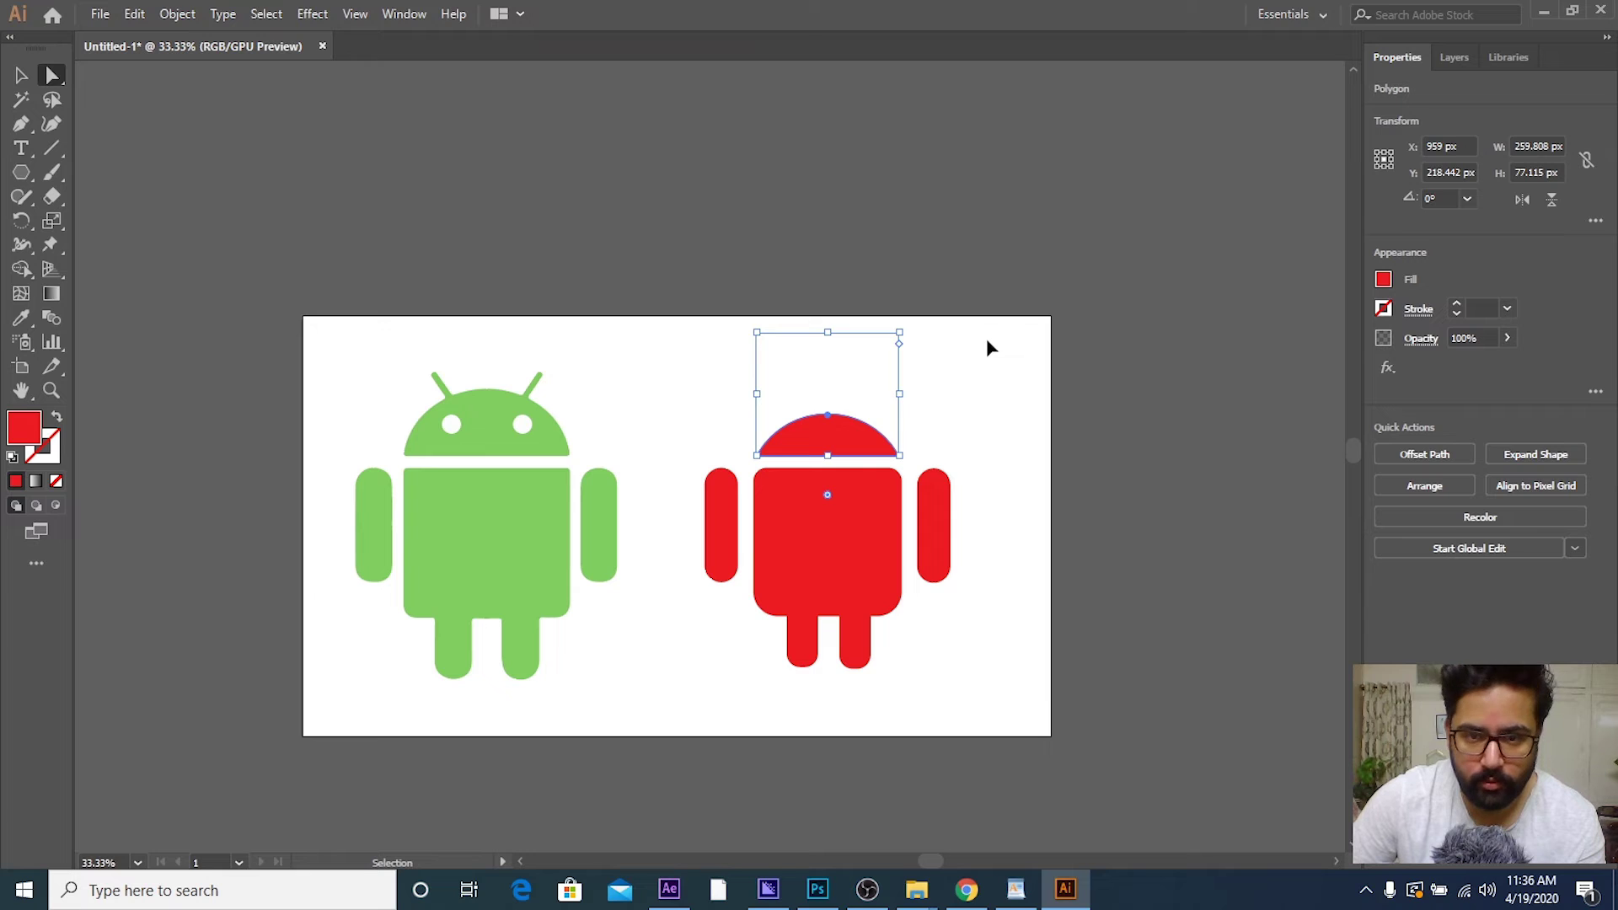
pyautogui.hotkey('ctrl', 'z')
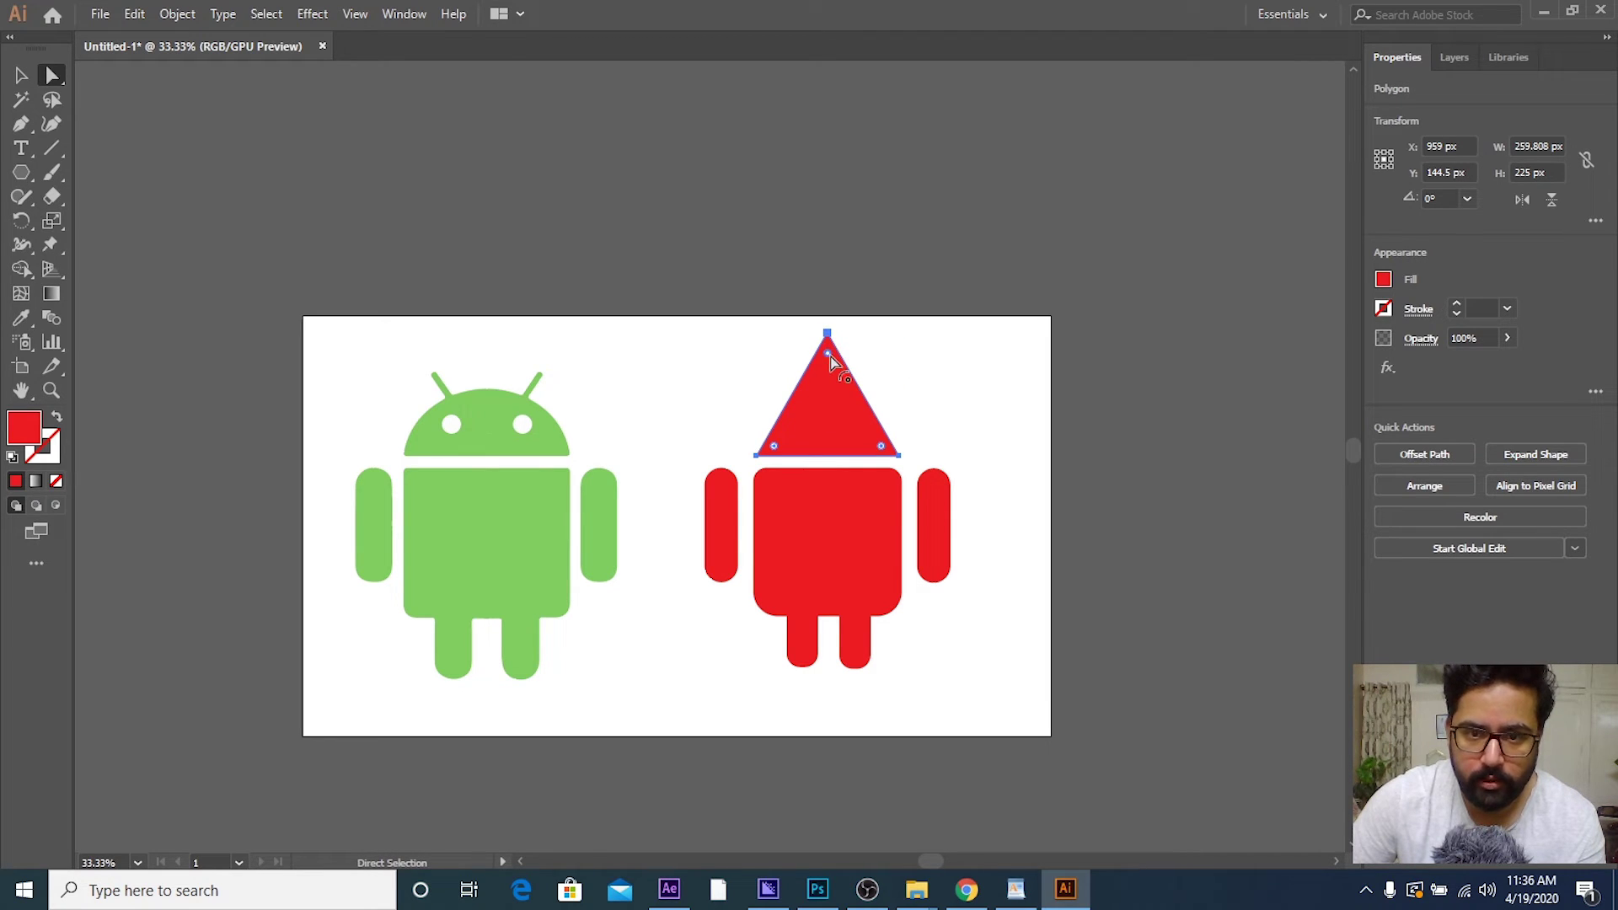
# Step: Round the triangle's top into a dome again, trying a different roundness
pyautogui.moveTo(827, 354); pyautogui.dragTo(835, 475)
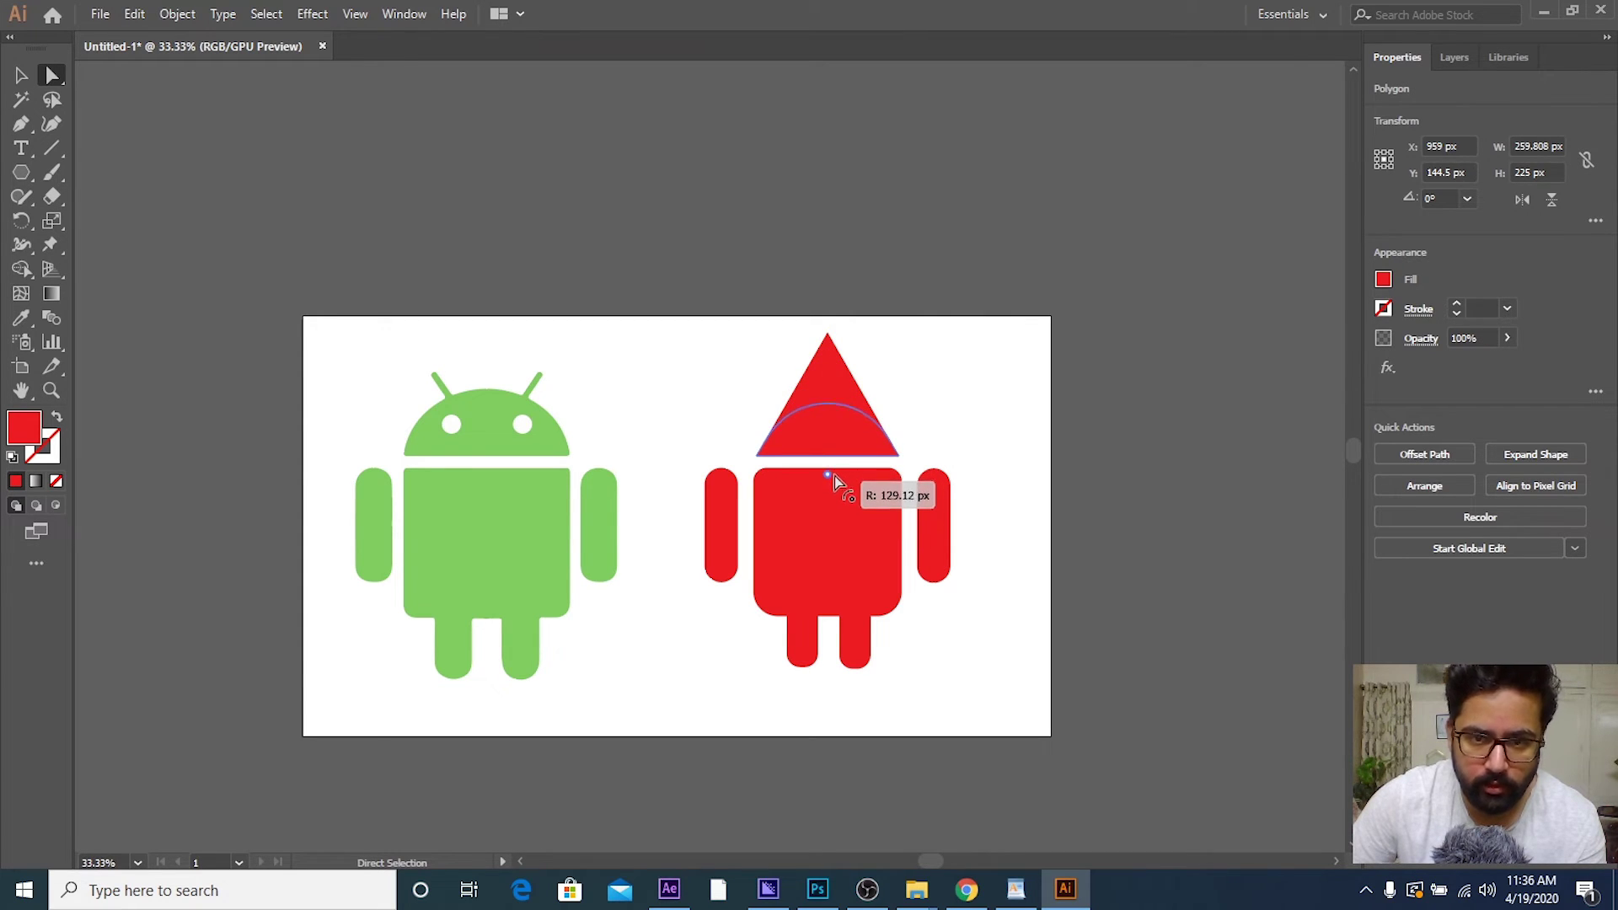
pyautogui.moveTo(835, 476); pyautogui.dragTo(836, 472)
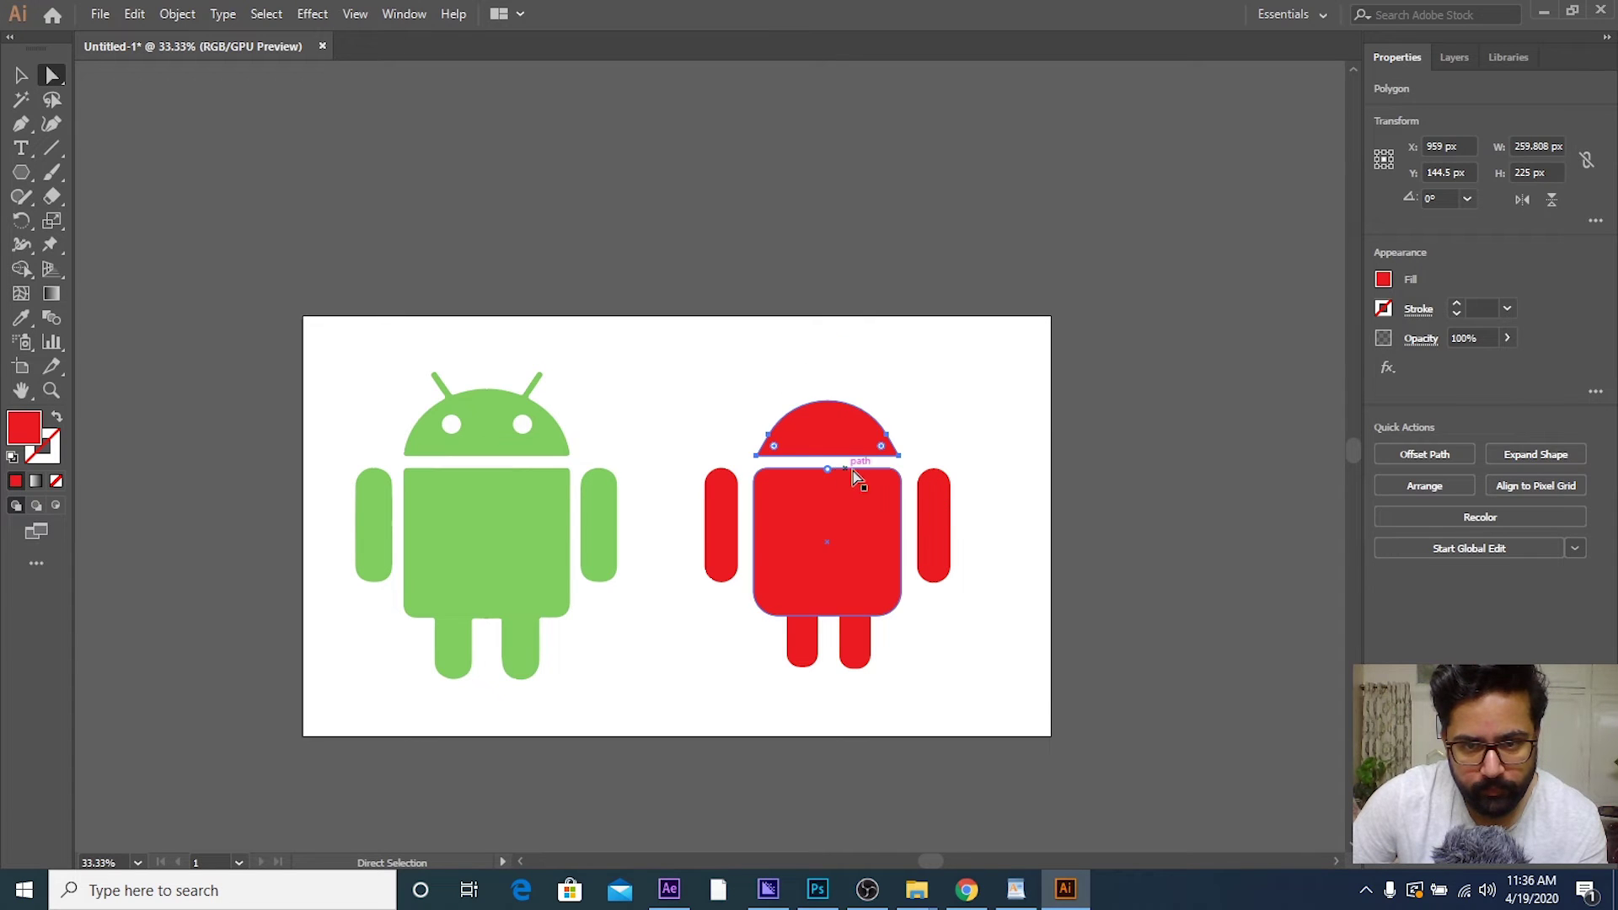
pyautogui.press('v')
pyautogui.click(1013, 408)
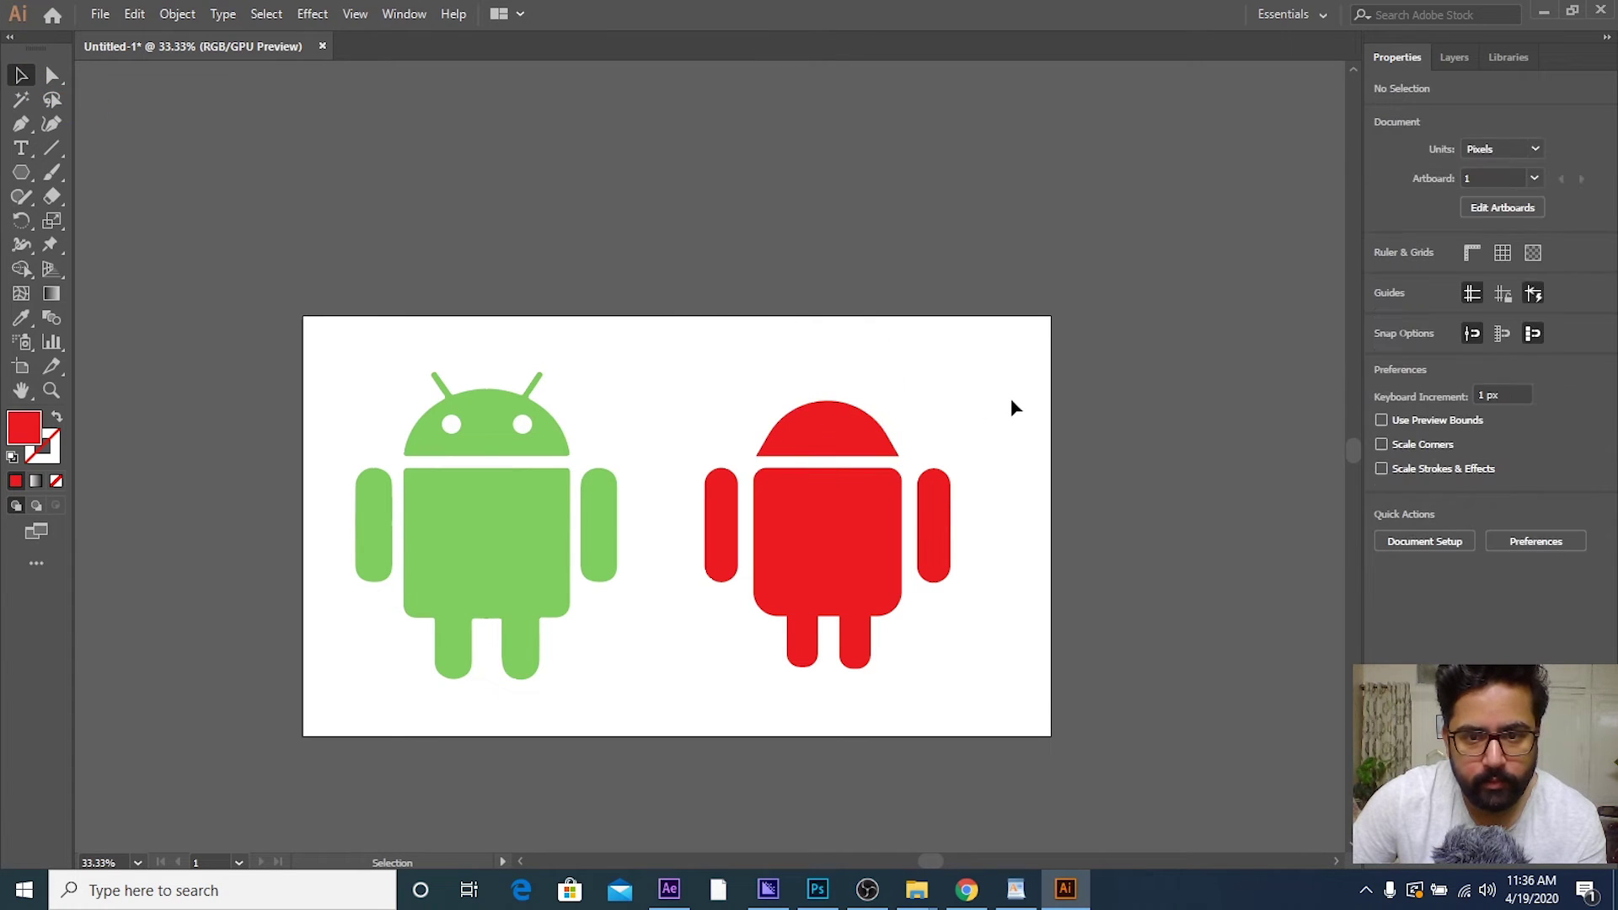
pyautogui.hotkey('ctrl', 'z')
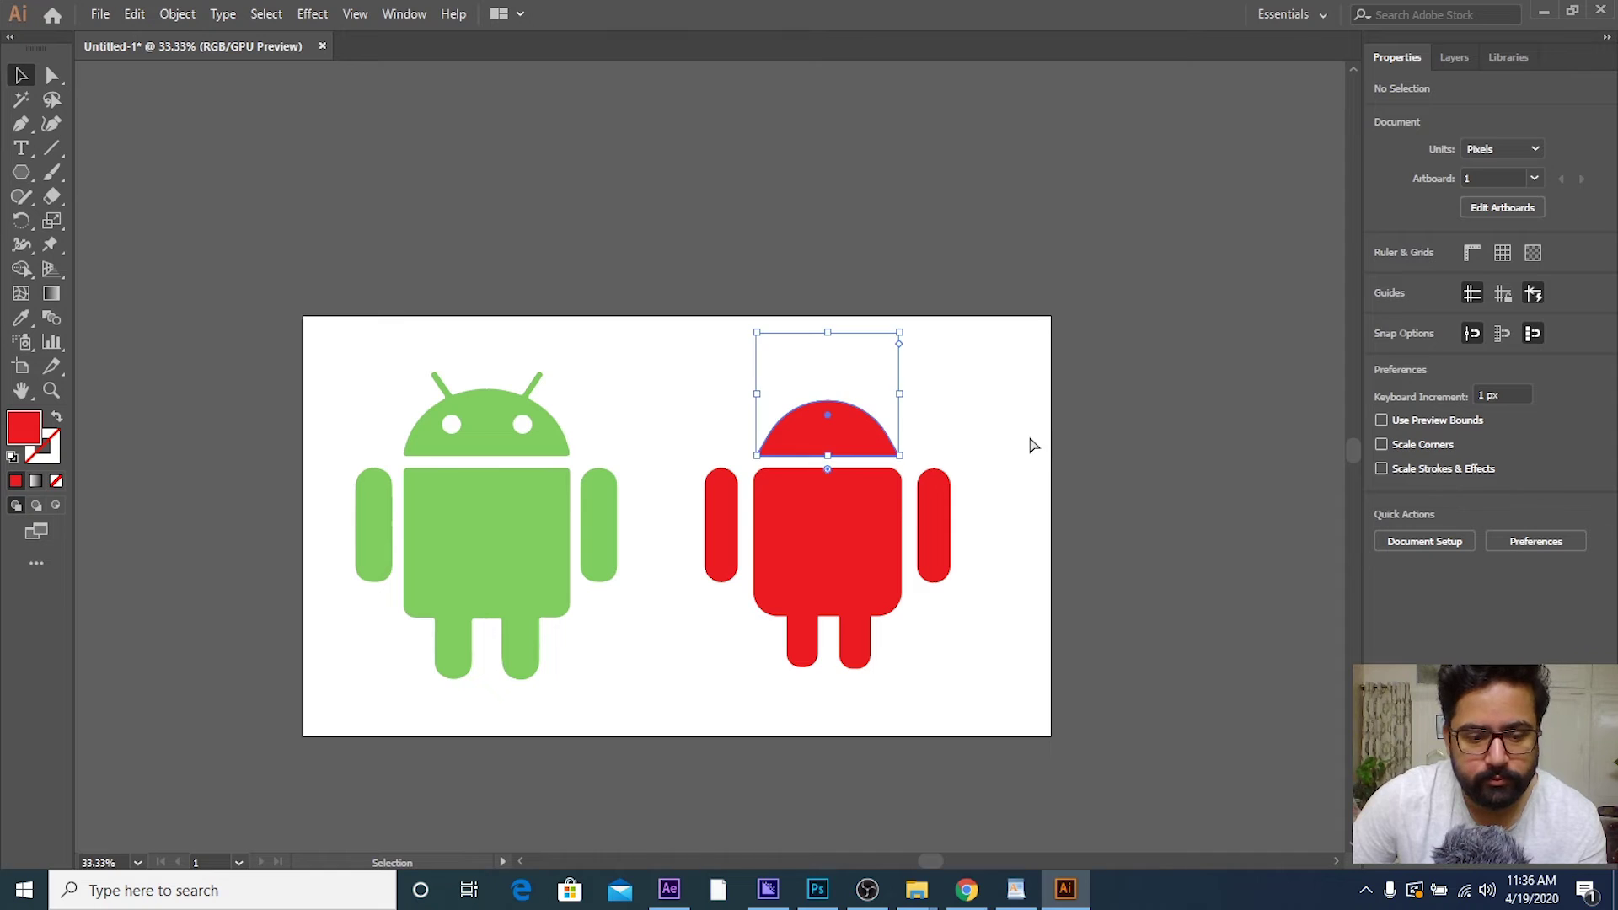
pyautogui.click(52, 76)
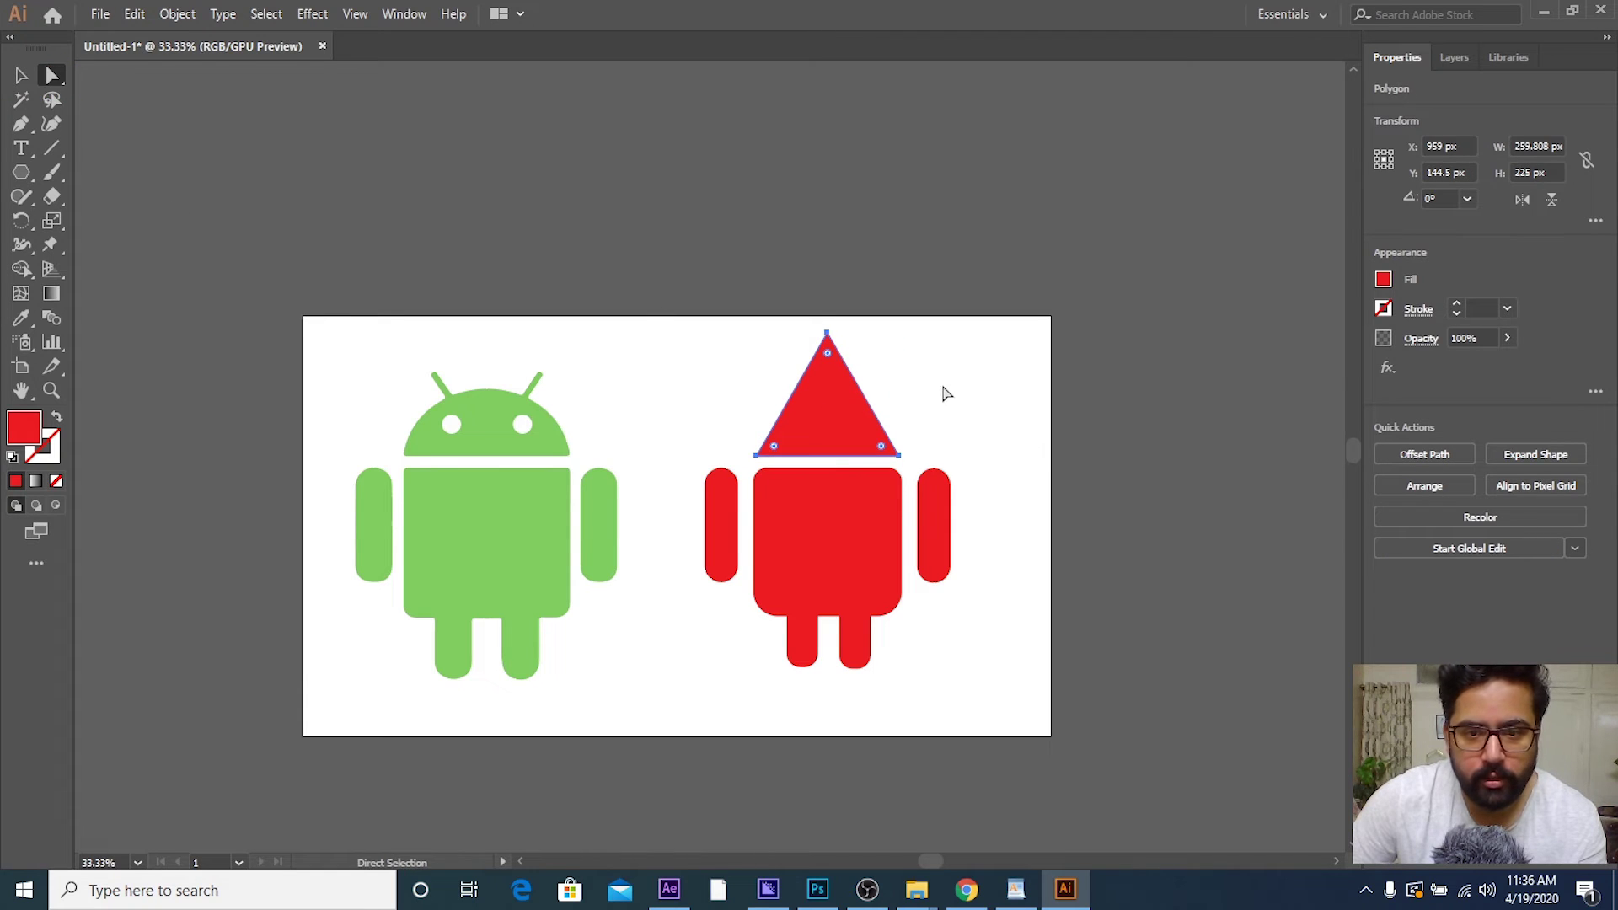
pyautogui.moveTo(822, 349); pyautogui.dragTo(826, 469)
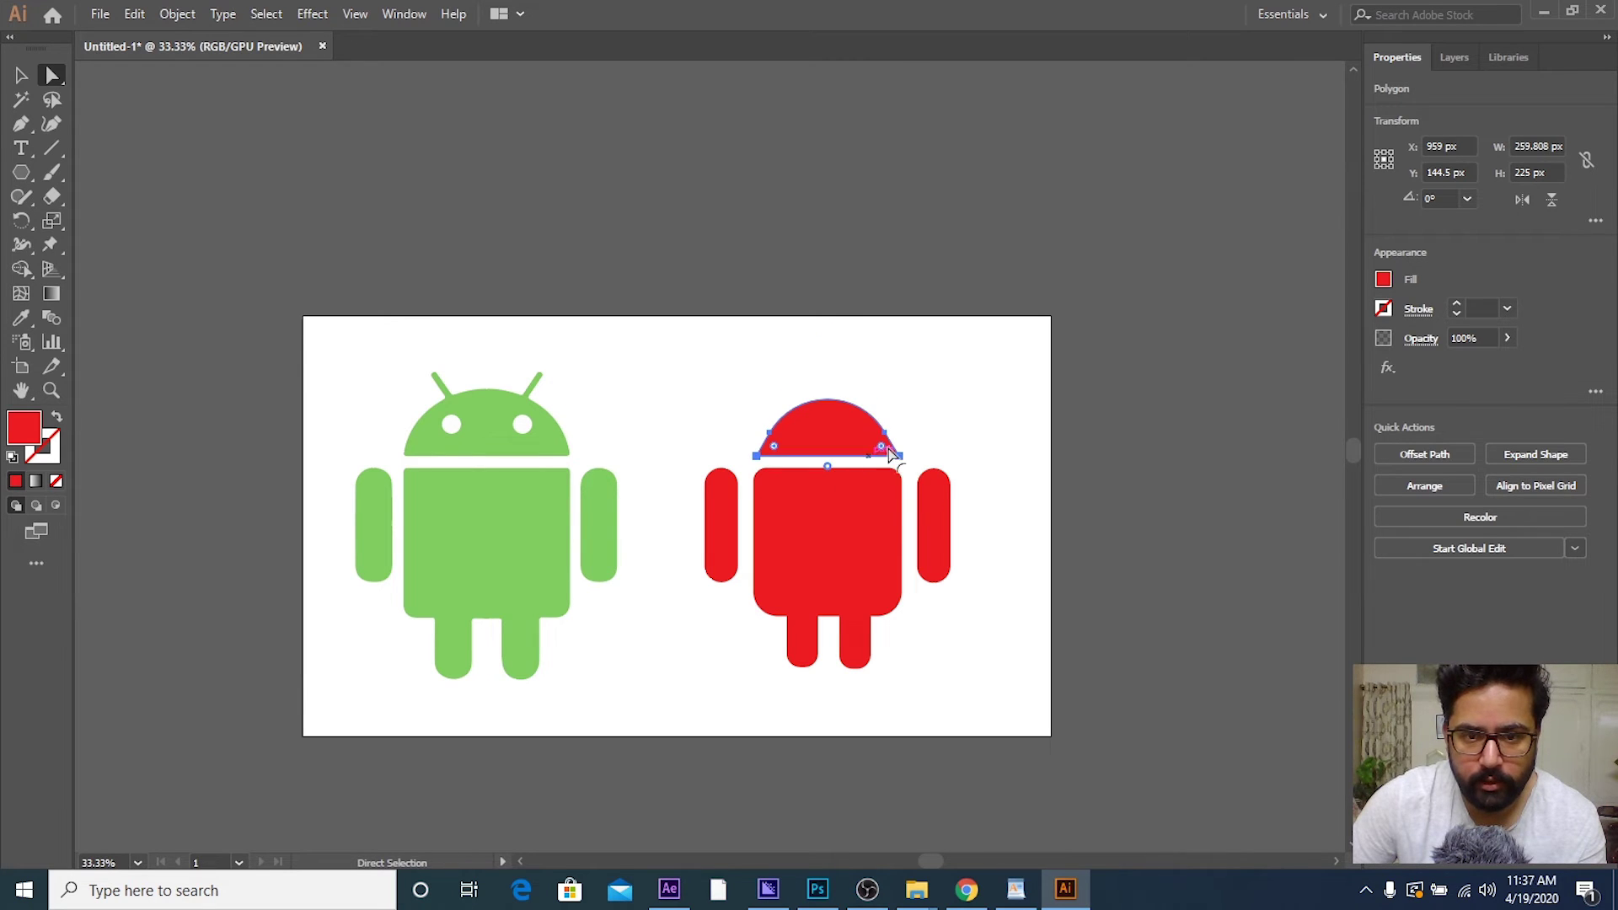
# Step: Slightly round the red dome head's bottom corners with their live-corner widgets
pyautogui.click(961, 408)
pyautogui.scroll(2, 589, 444)
pyautogui.scroll(2, 520, 517)
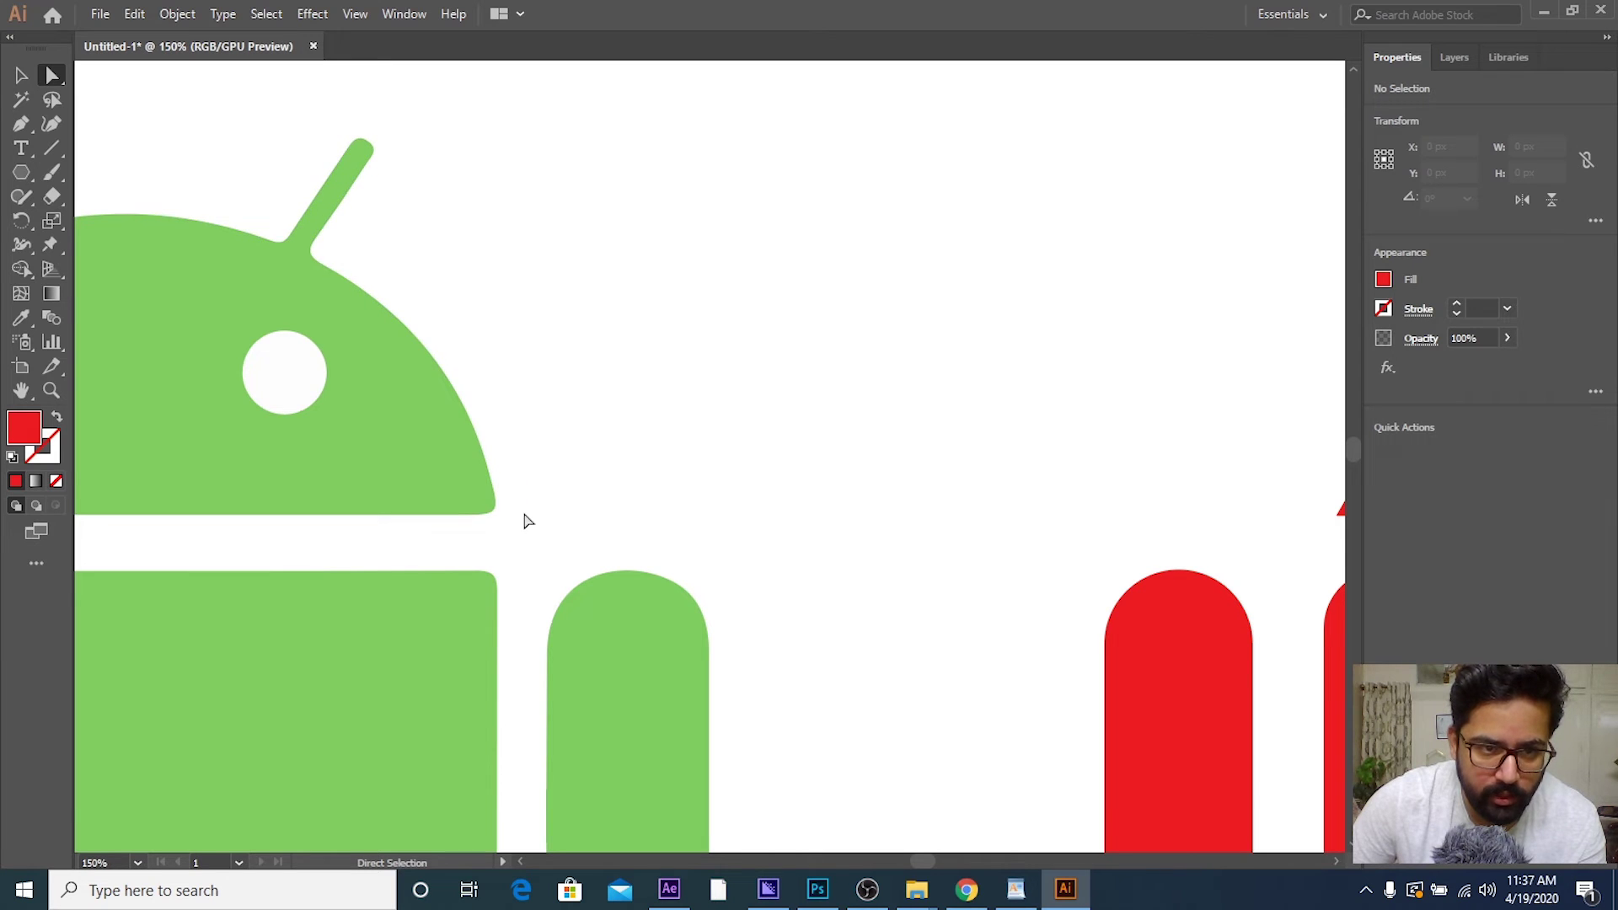
pyautogui.scroll(-2, 542, 524)
pyautogui.scroll(-2, 661, 470)
pyautogui.scroll(3, 663, 478)
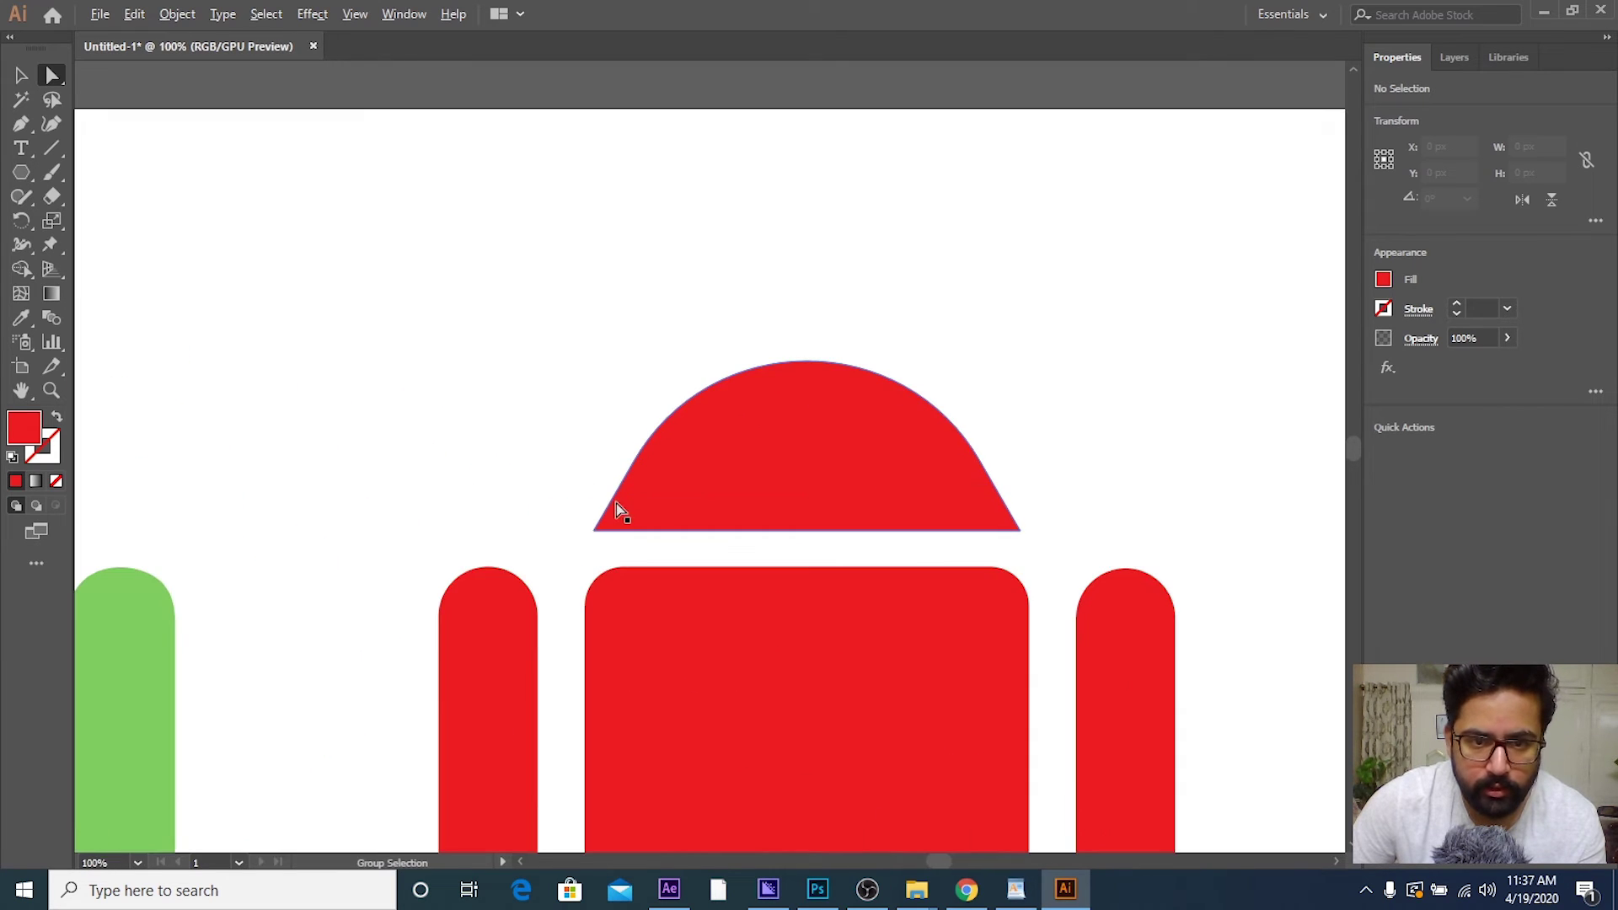
pyautogui.scroll(1, 700, 459)
pyautogui.scroll(1, 712, 401)
pyautogui.scroll(1, 700, 363)
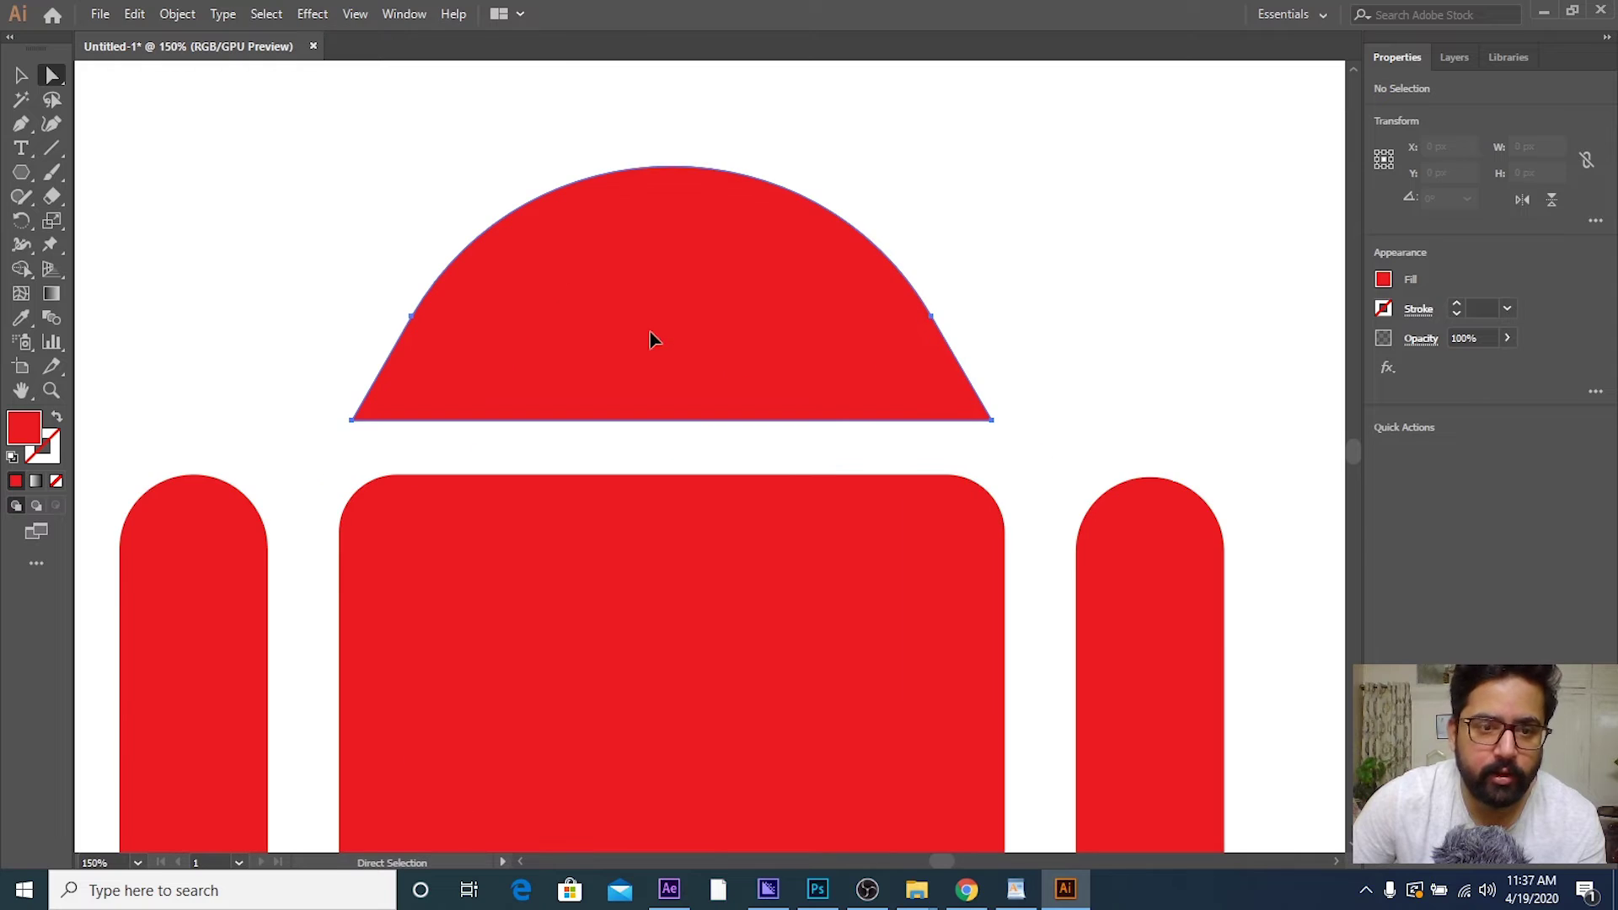
pyautogui.click(453, 398)
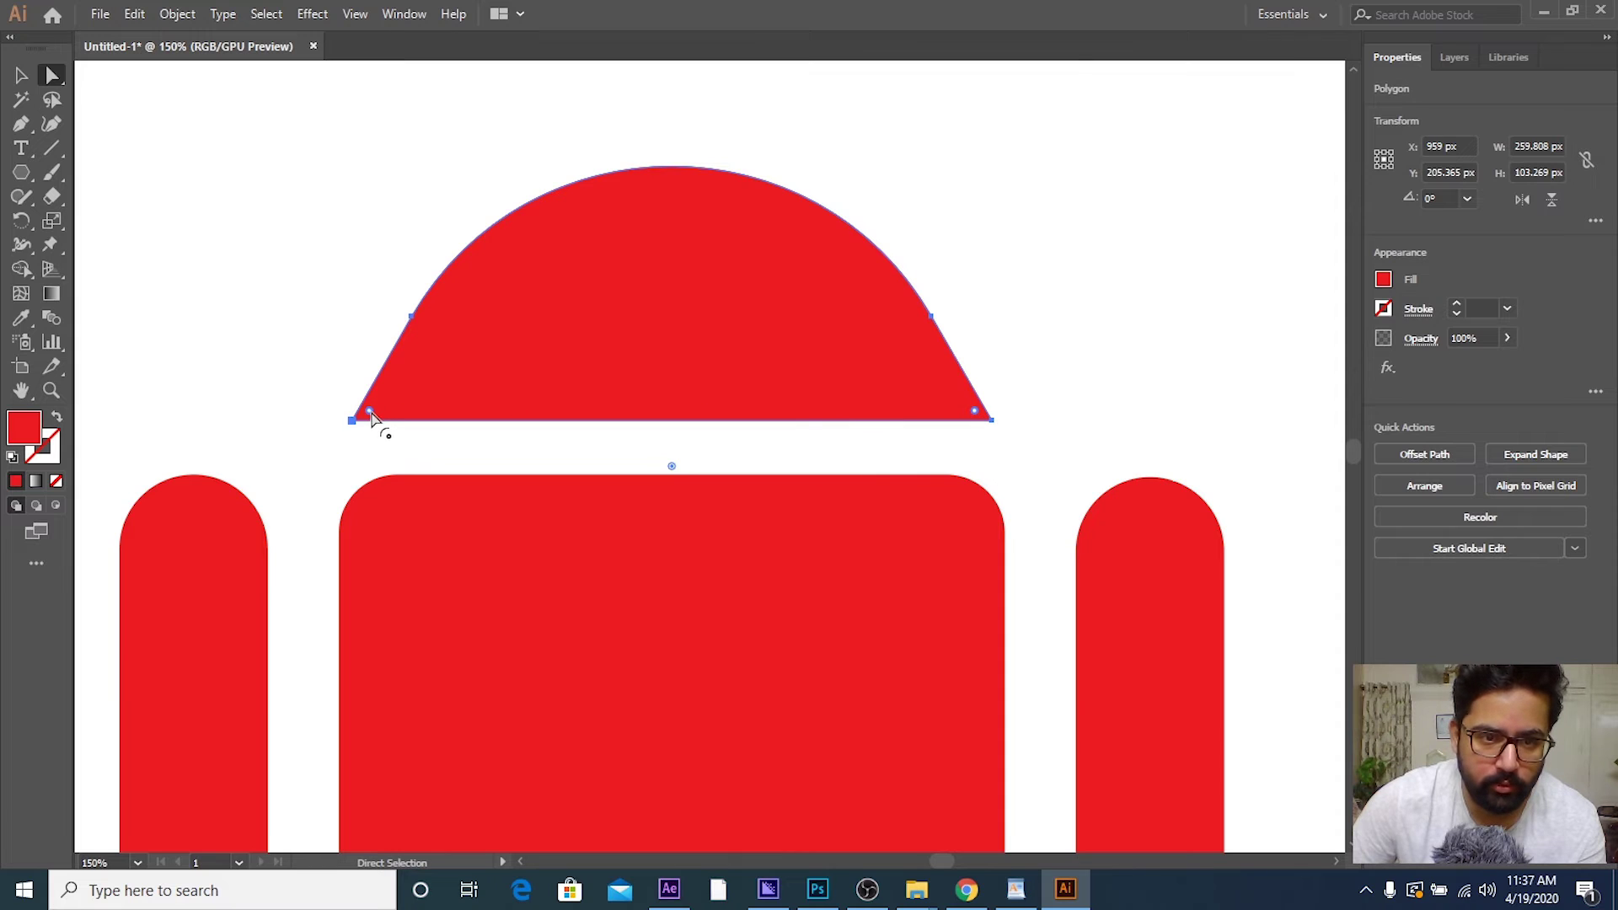
pyautogui.moveTo(372, 414); pyautogui.dragTo(382, 413)
pyautogui.scroll(-1, 499, 466)
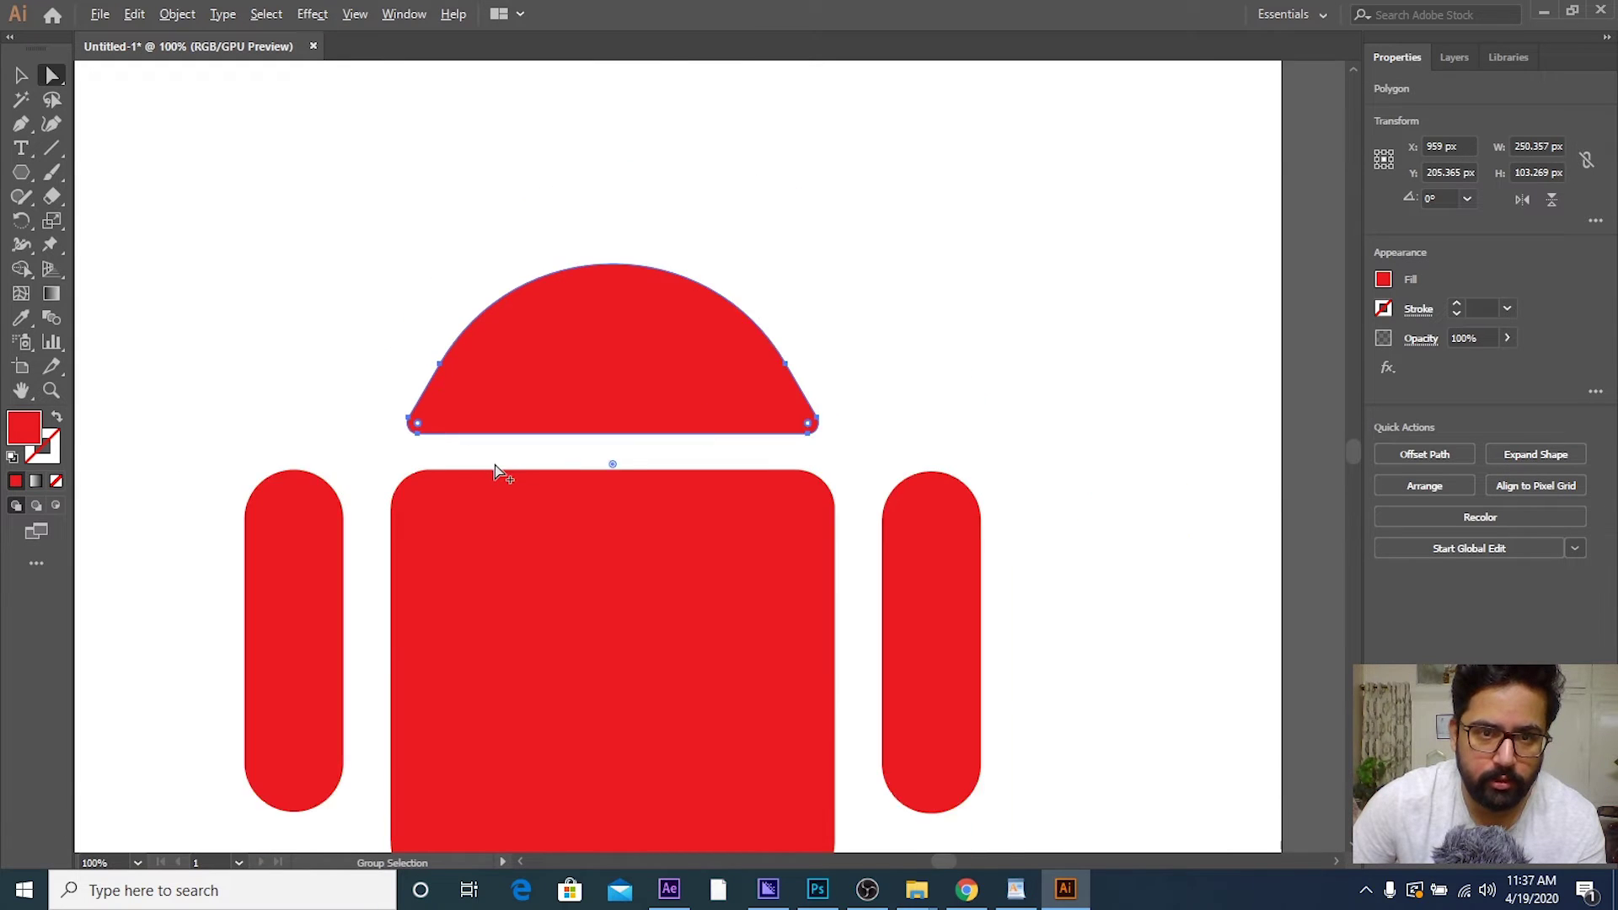
pyautogui.scroll(-2, 499, 466)
# Step: Deselect the finished head and zoom out to view the whole robot
pyautogui.click(23, 82)
pyautogui.click(607, 240)
pyautogui.scroll(-1, 849, 350)
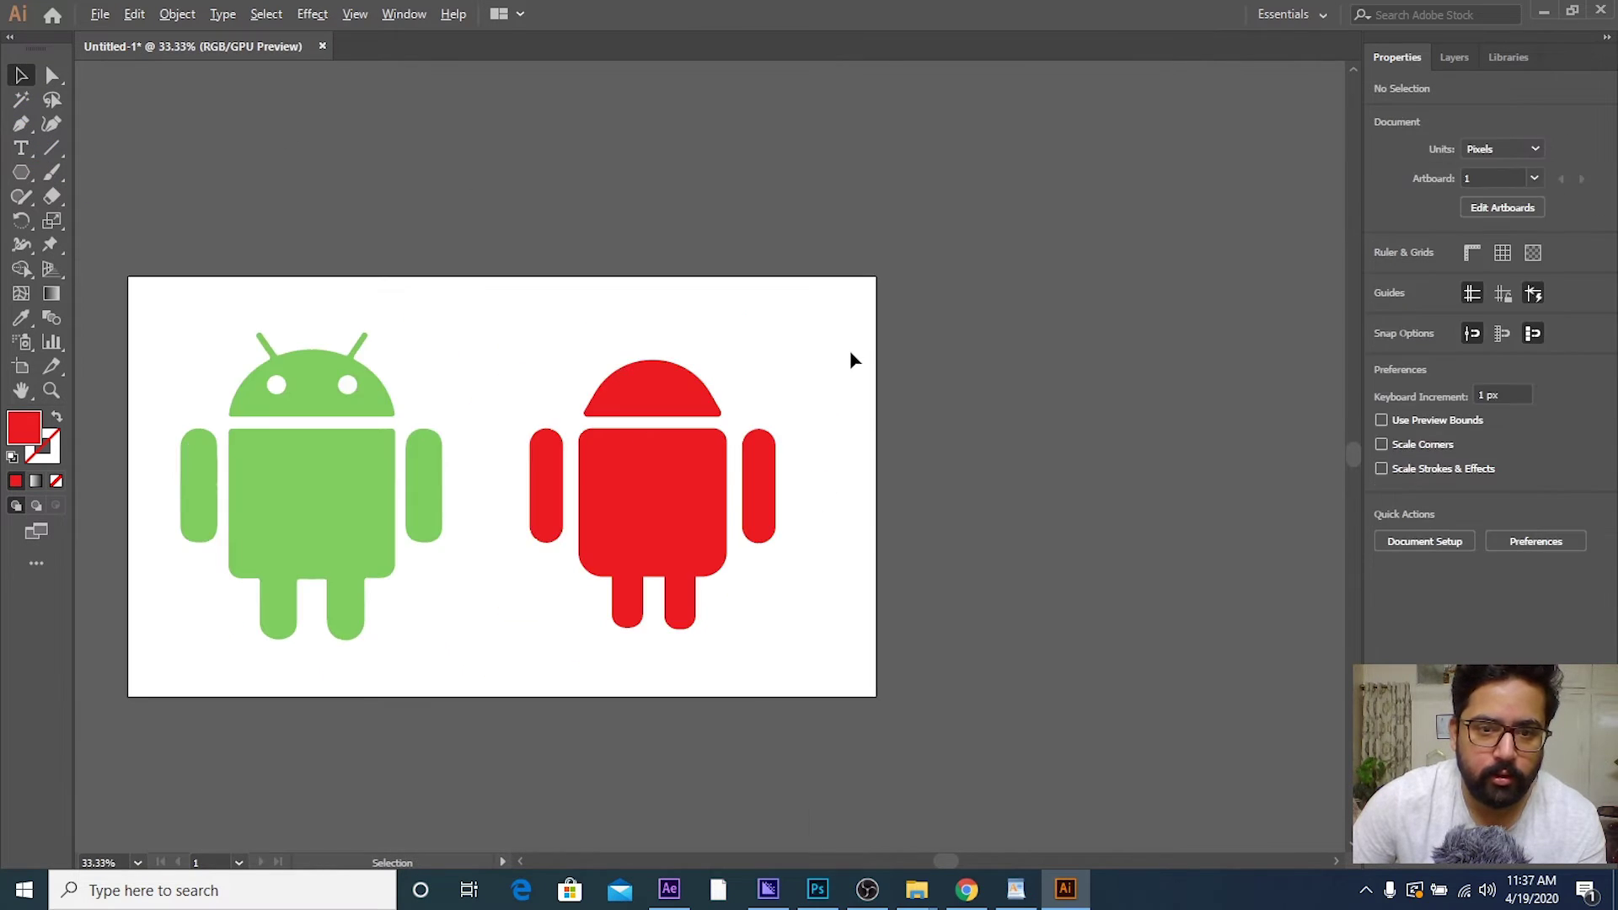
pyautogui.scroll(-1, 840, 380)
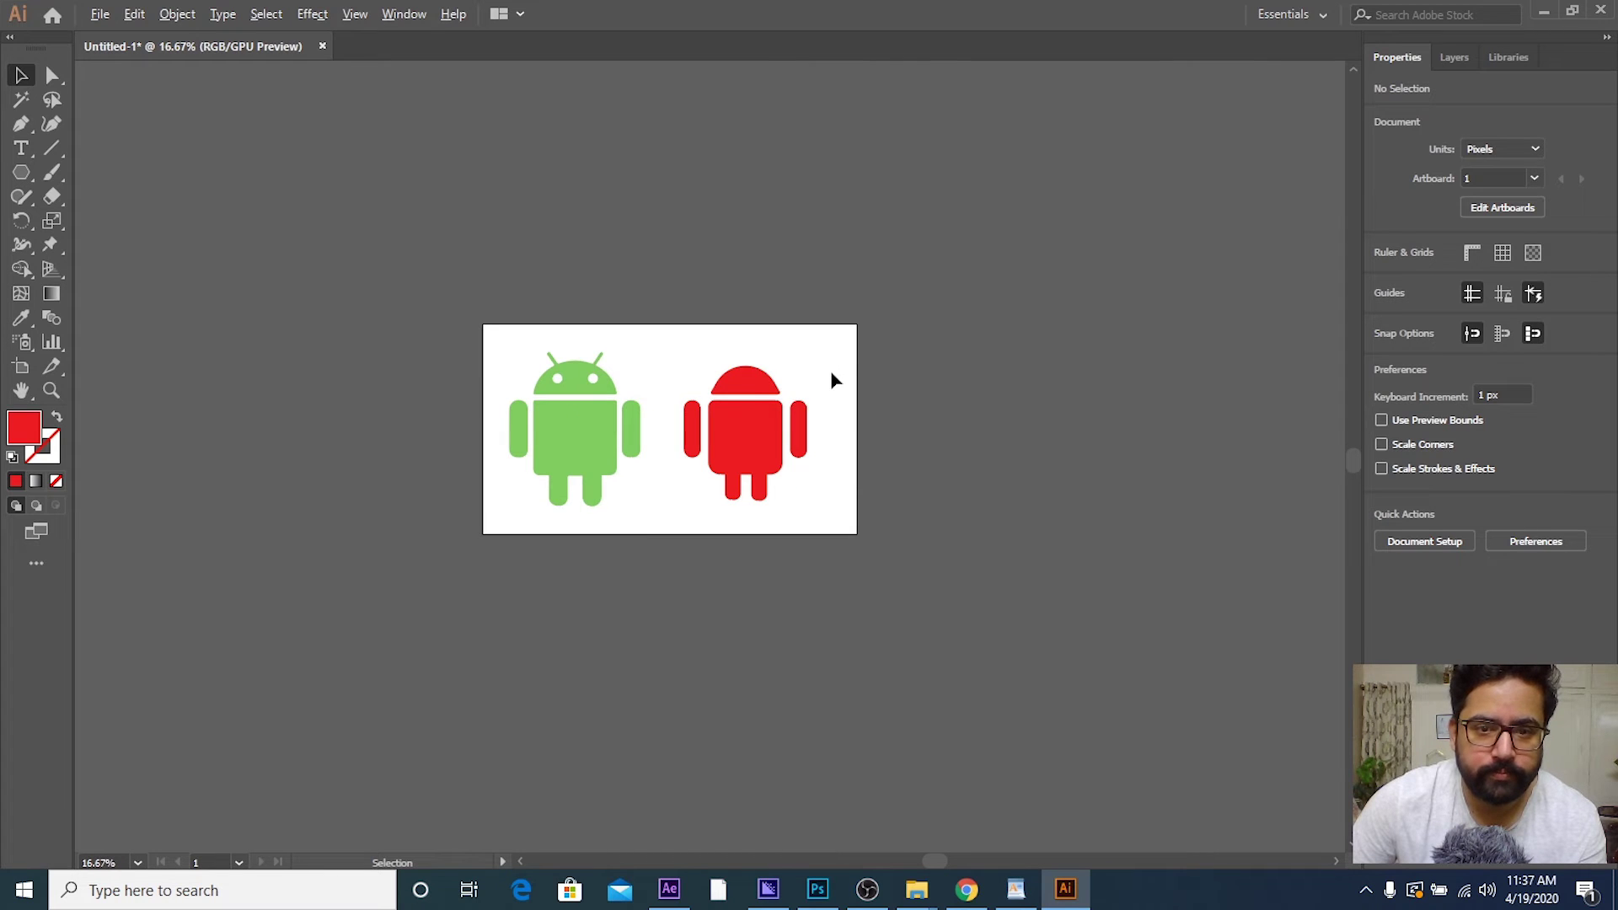
pyautogui.scroll(1, 831, 373)
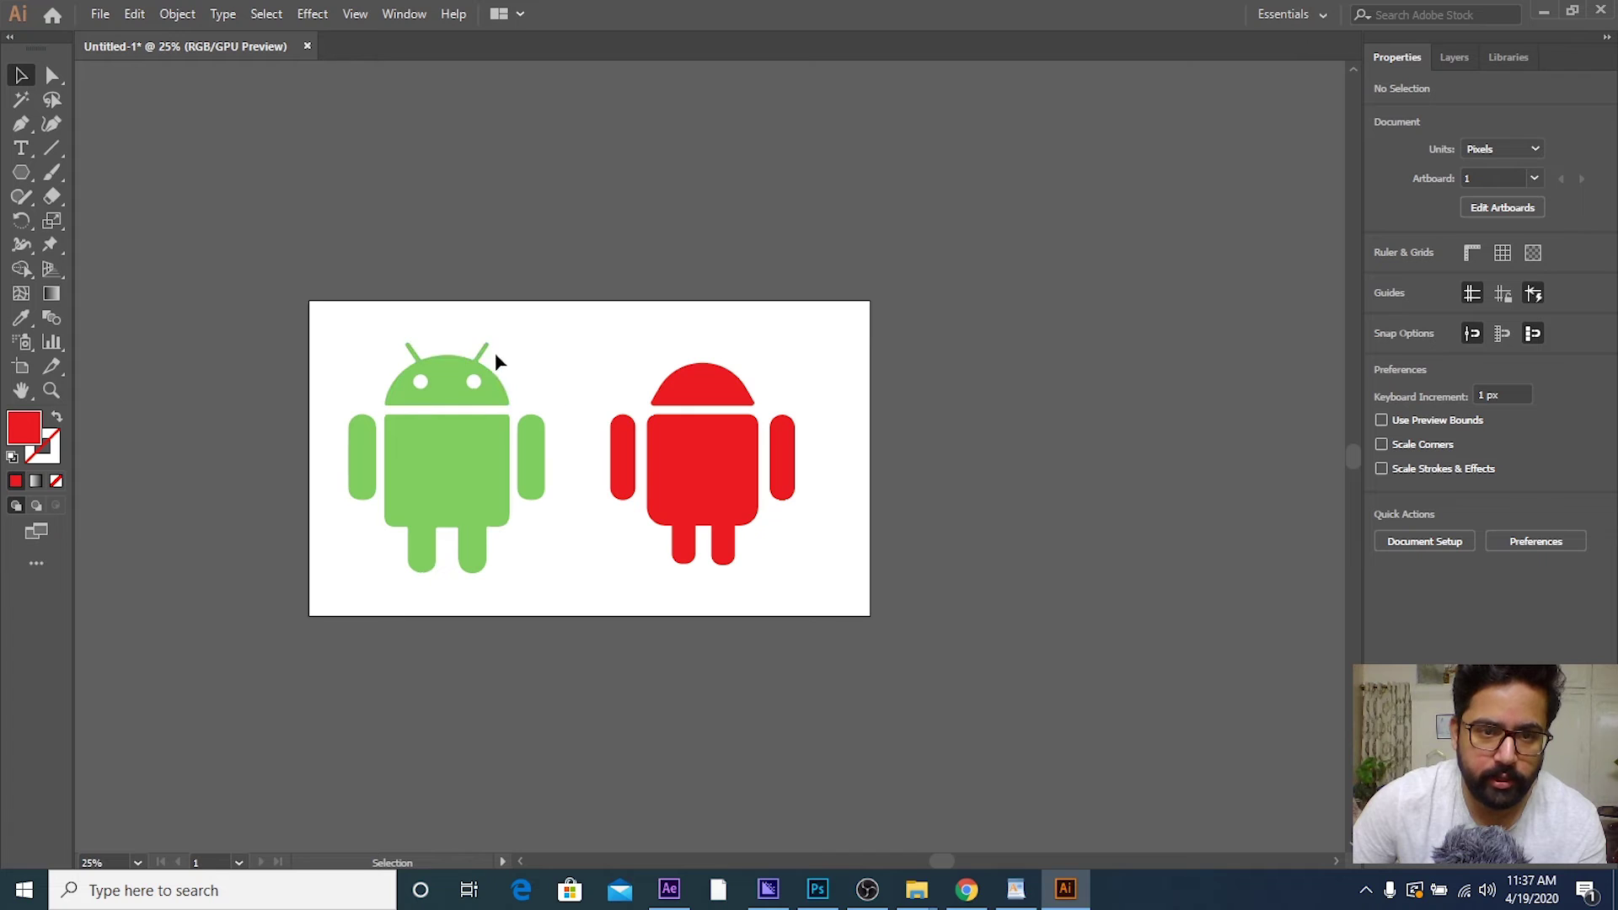
# Step: Draw a thin rectangle bar for the first antenna
pyautogui.click(82, 172)
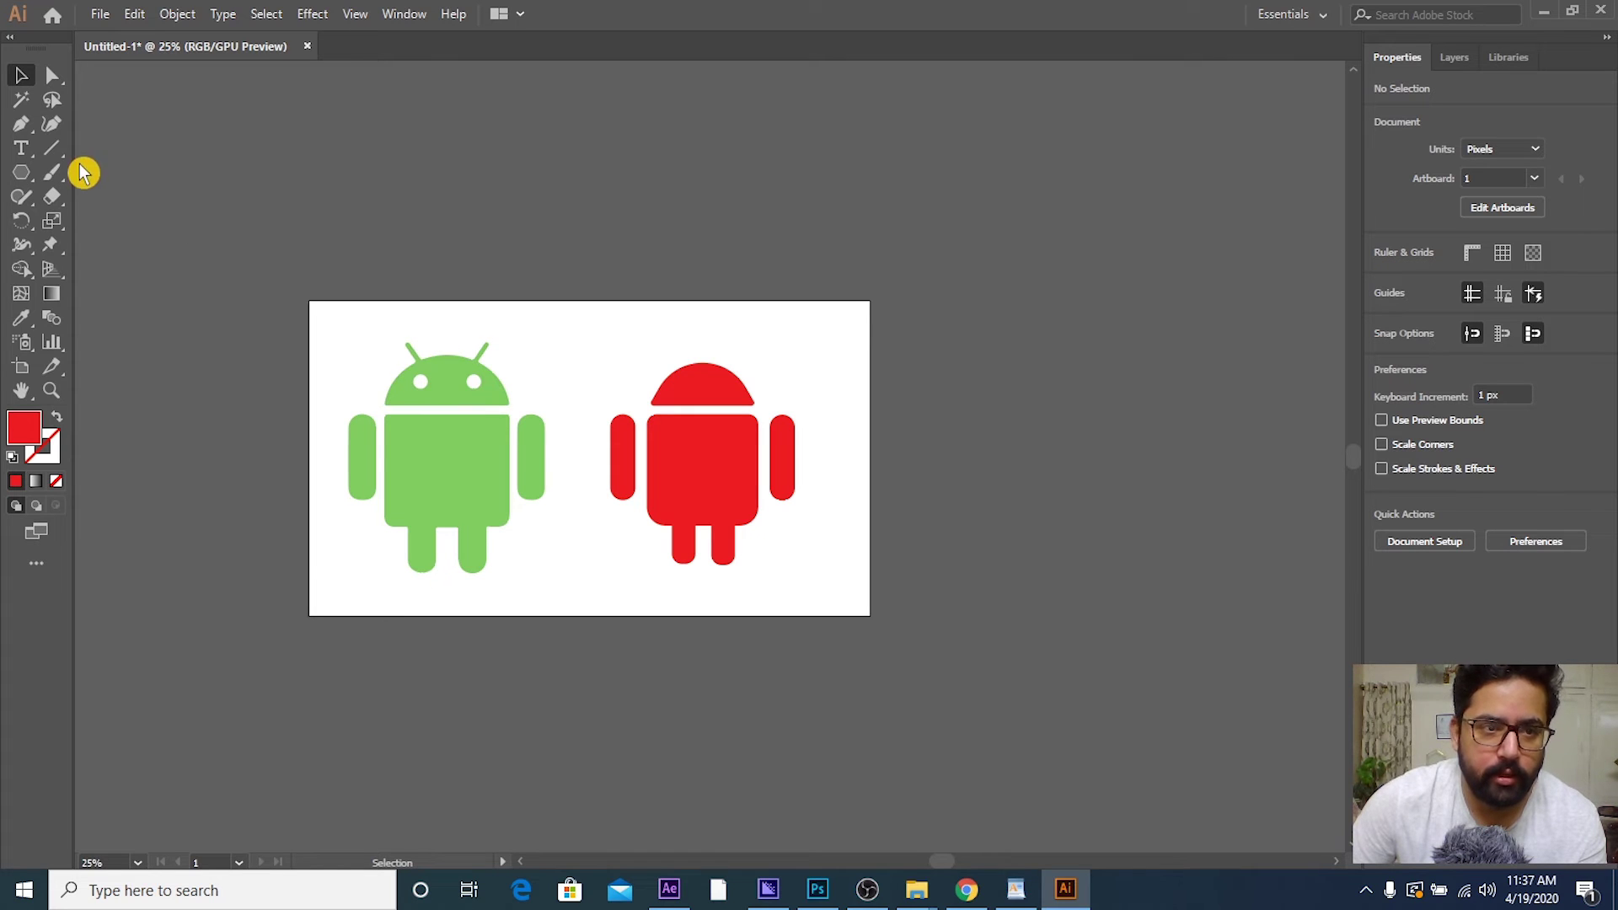
pyautogui.moveTo(21, 172); pyautogui.dragTo(105, 172)
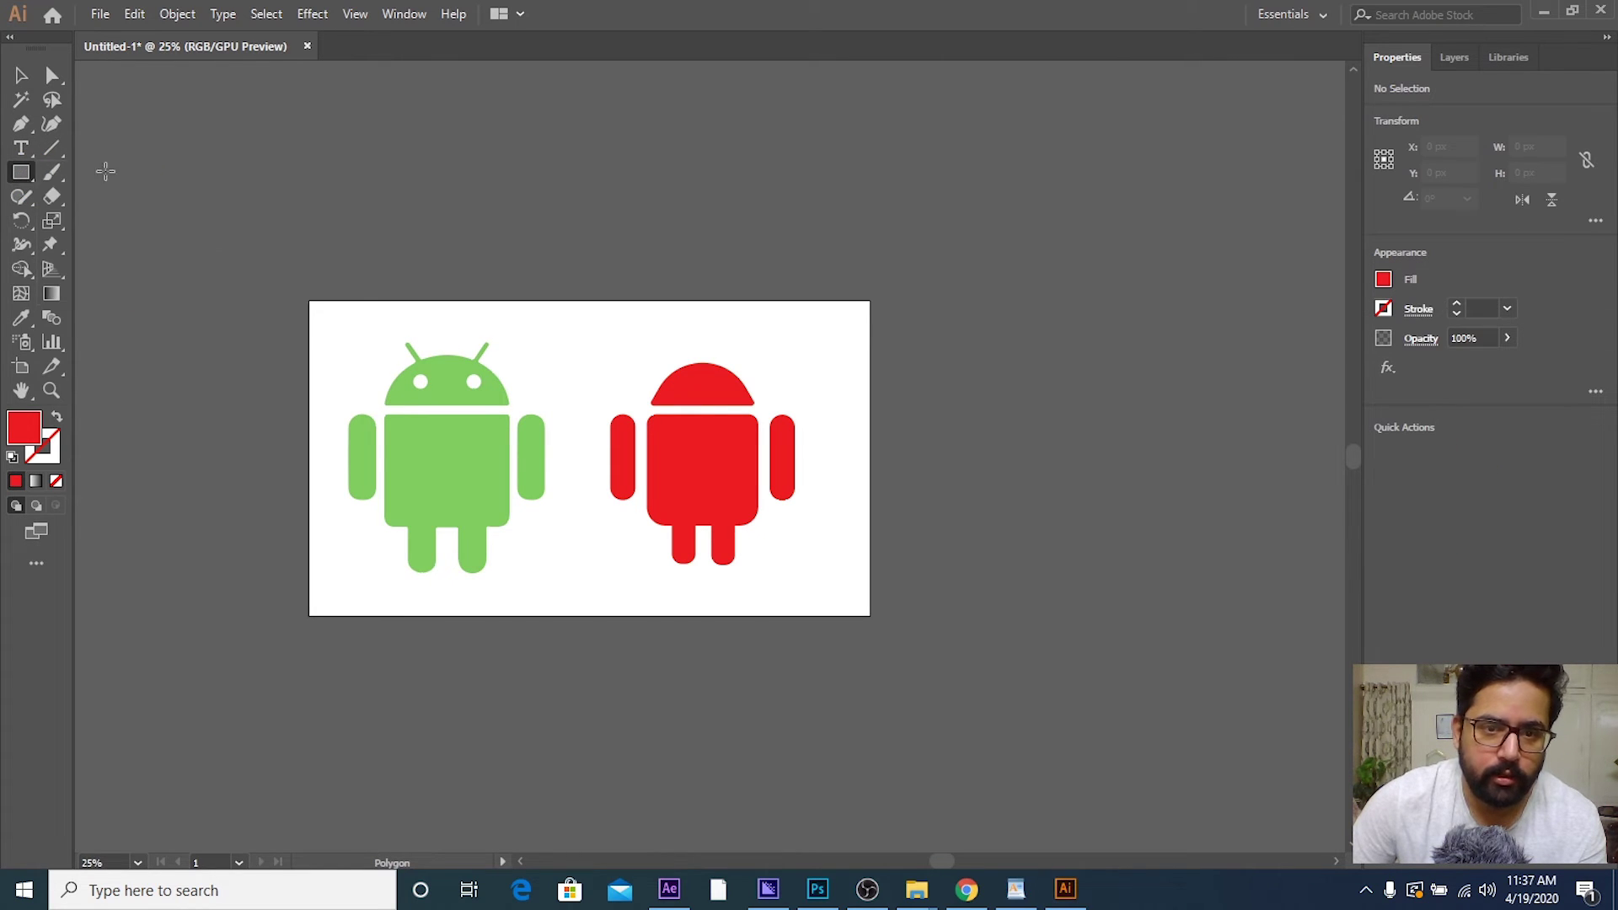
pyautogui.scroll(2, 638, 400)
pyautogui.scroll(2, 638, 400)
pyautogui.scroll(2, 638, 400)
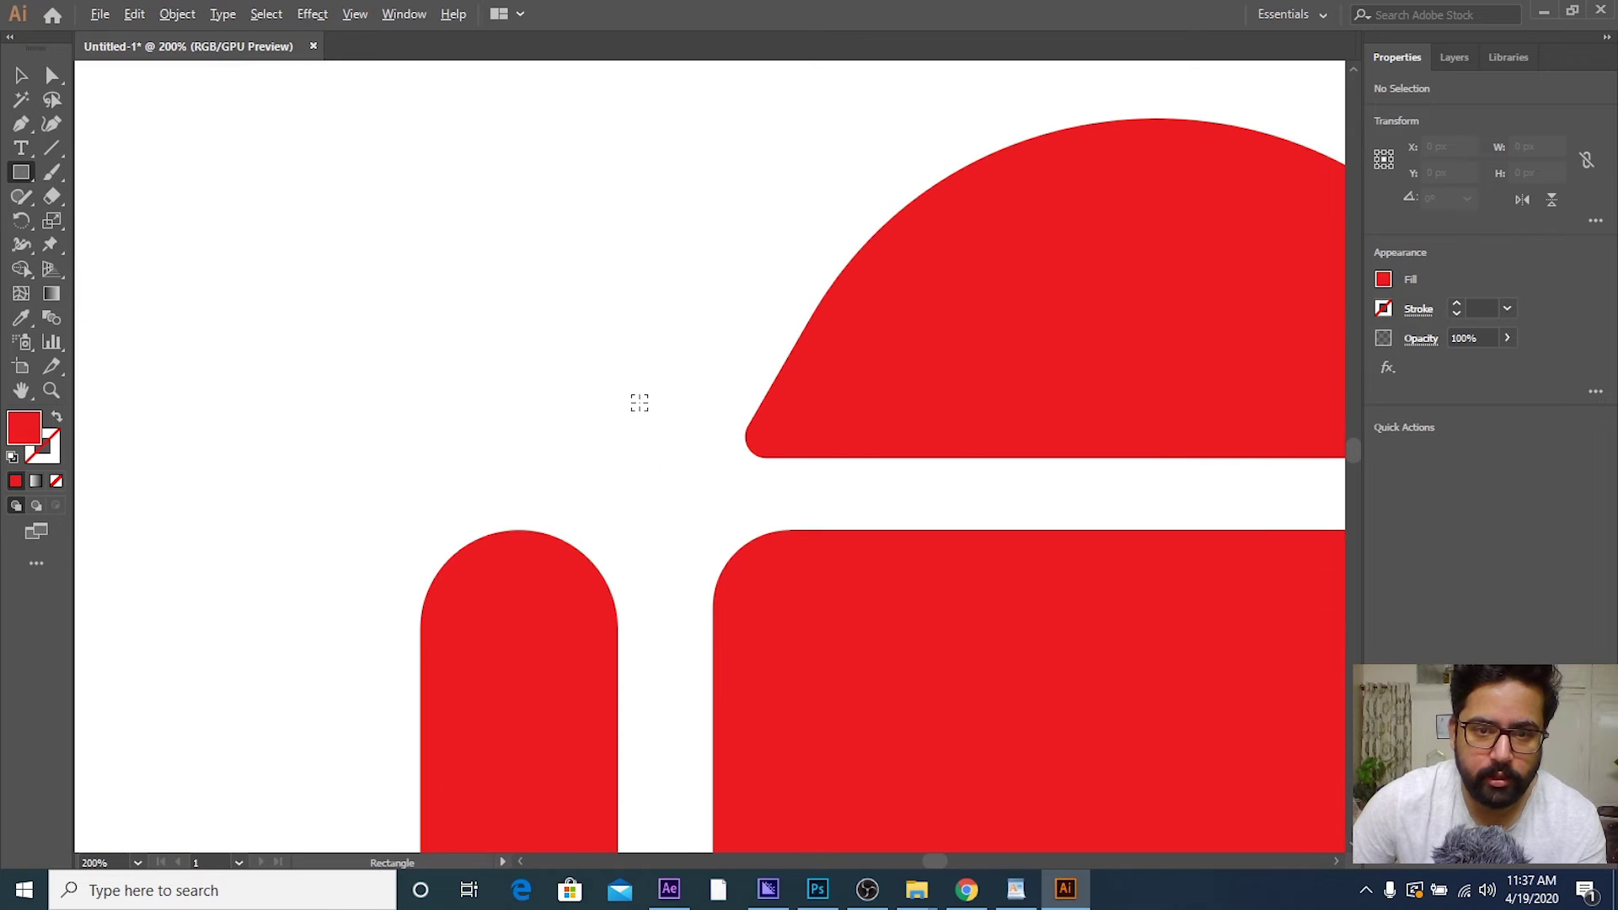
pyautogui.moveTo(542, 192); pyautogui.dragTo(556, 333)
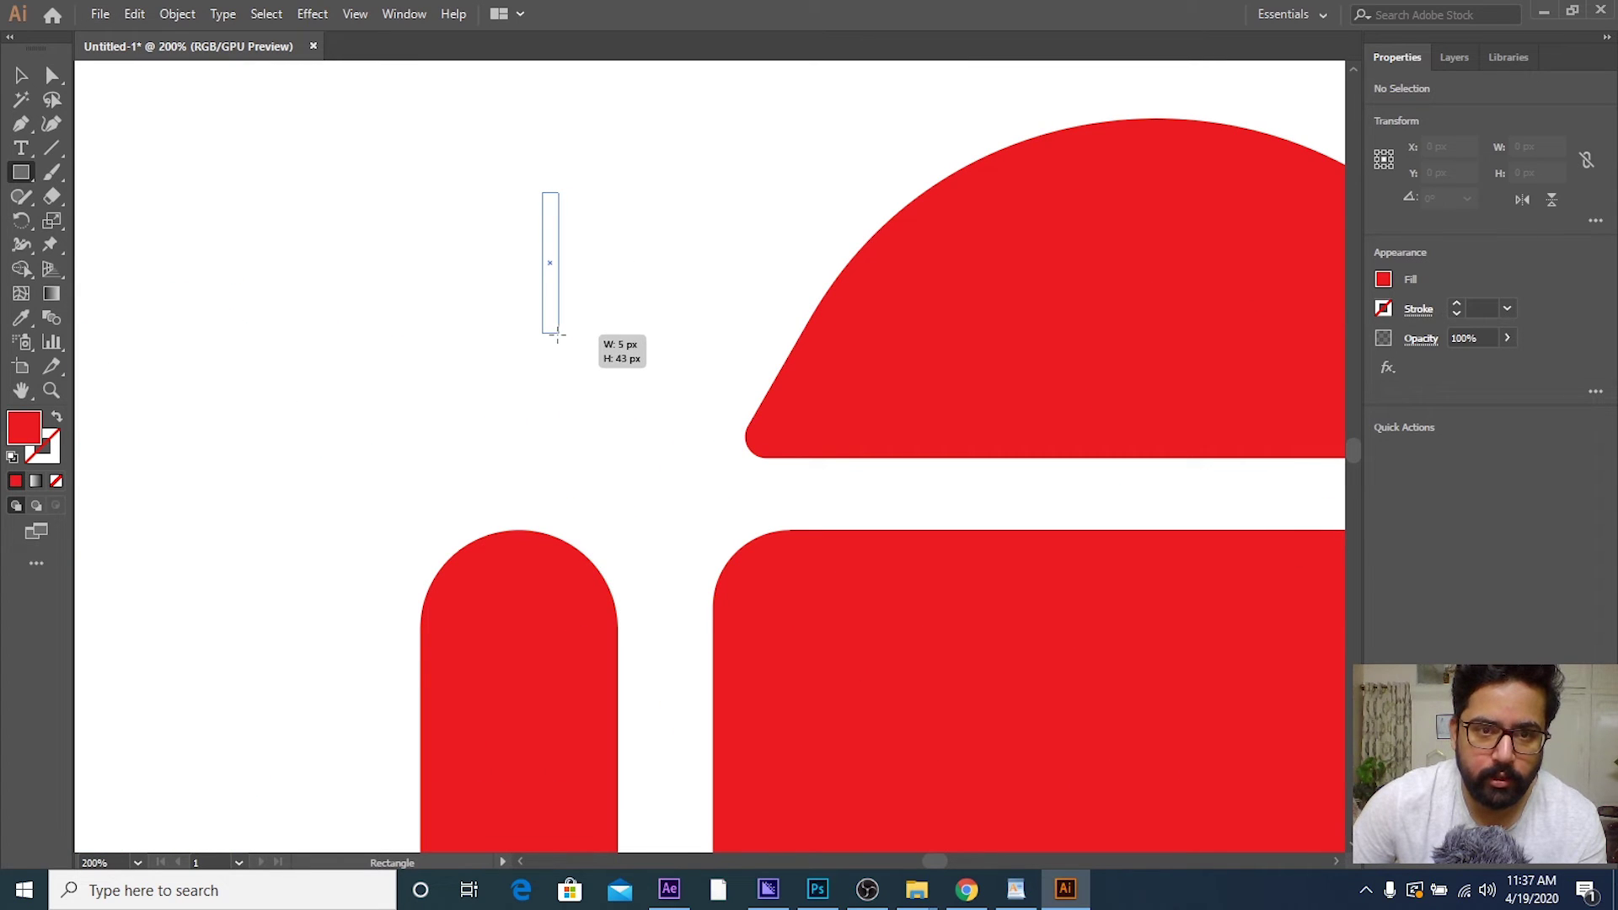
pyautogui.scroll(-4, 586, 357)
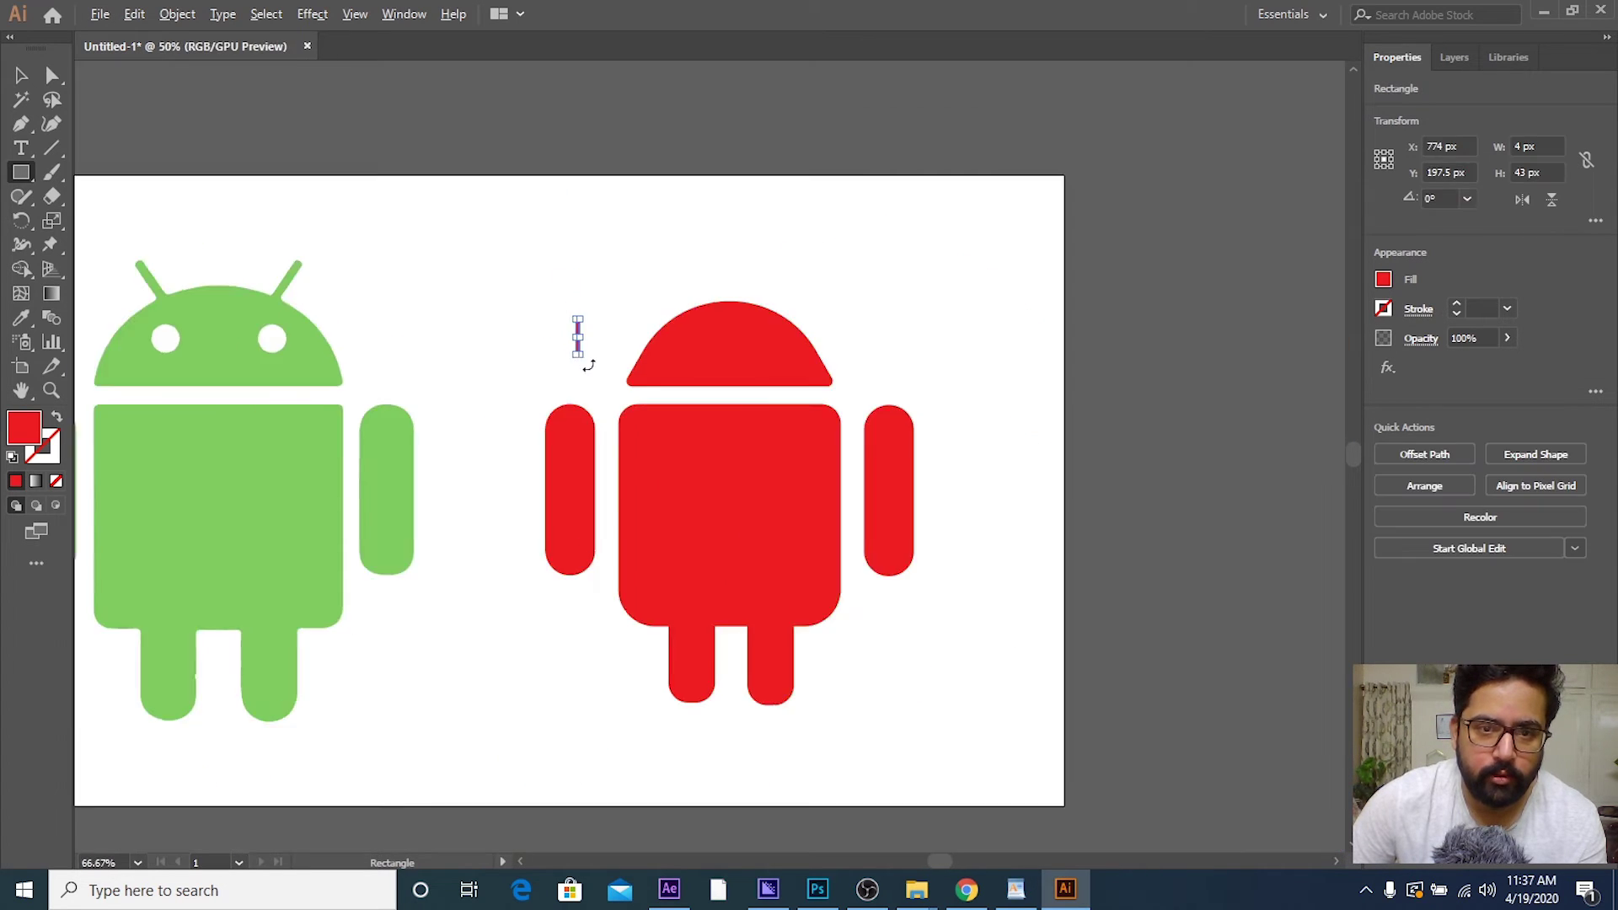
pyautogui.scroll(-1, 580, 337)
# Step: Rotate the antenna bar to 315° and place it on the head's right edge
pyautogui.click(23, 82)
pyautogui.click(588, 349)
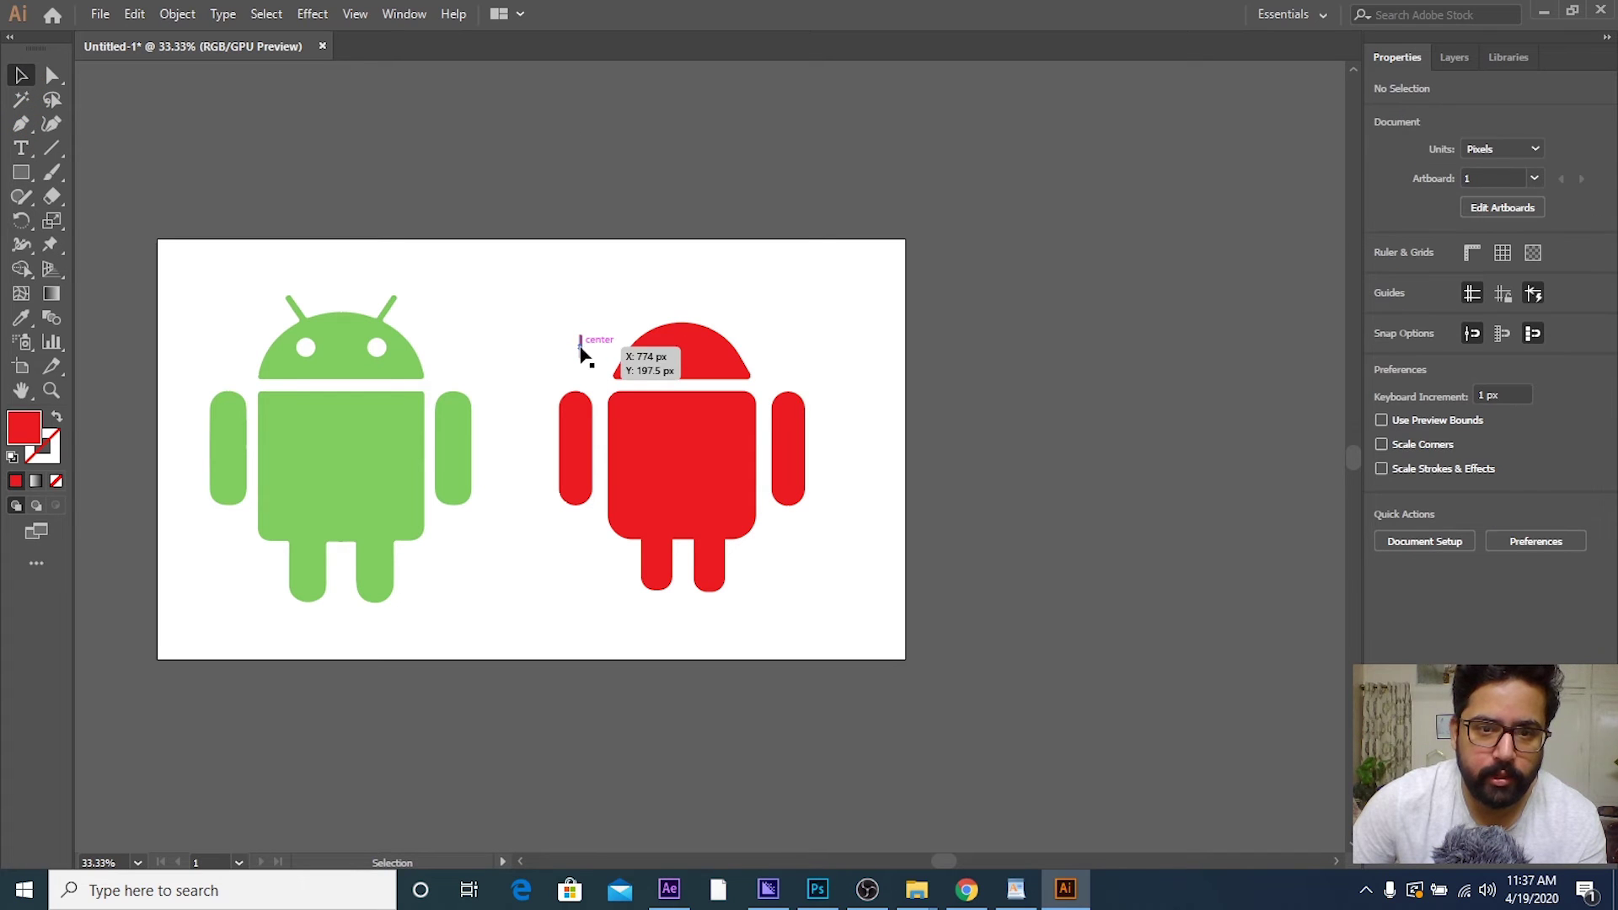
pyautogui.moveTo(580, 345); pyautogui.dragTo(682, 306)
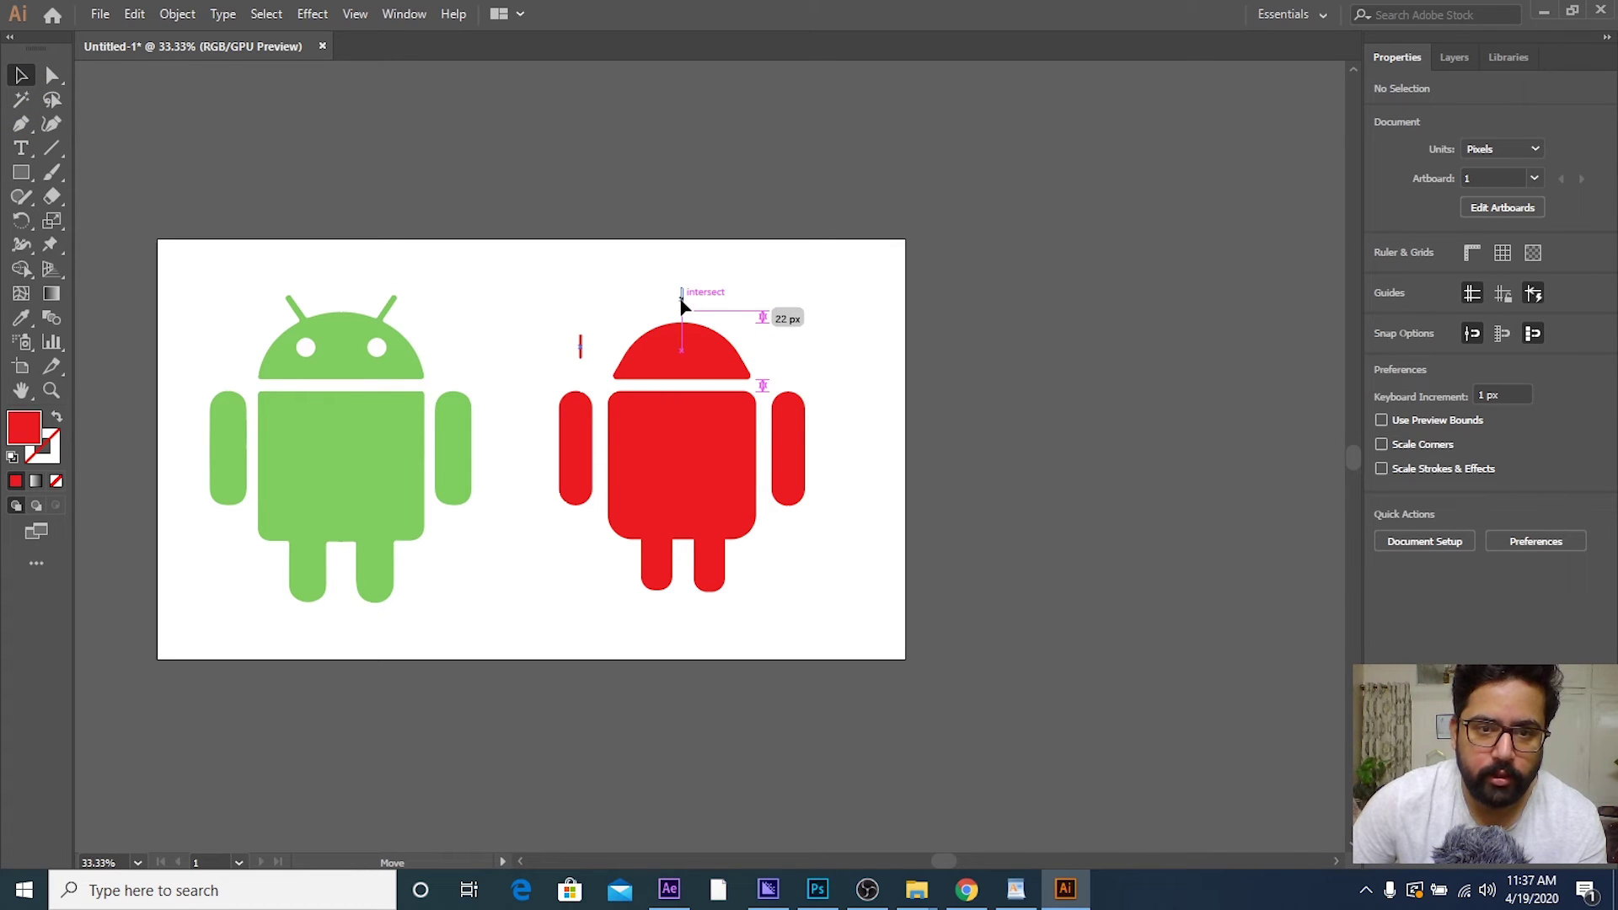
pyautogui.scroll(2, 634, 322)
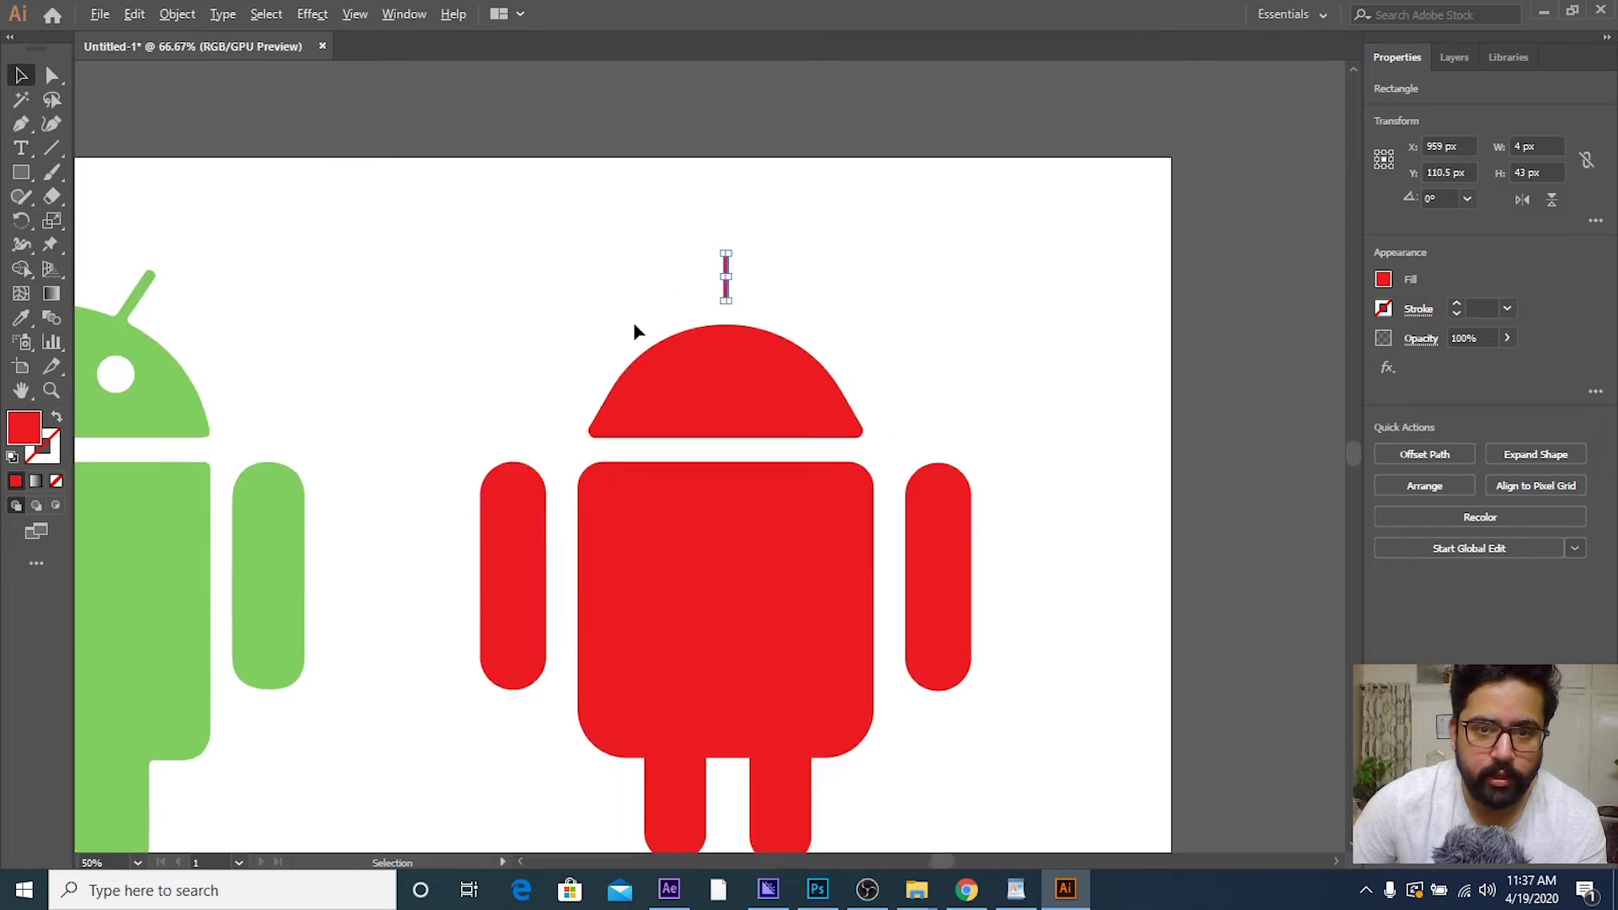
pyautogui.scroll(1, 633, 324)
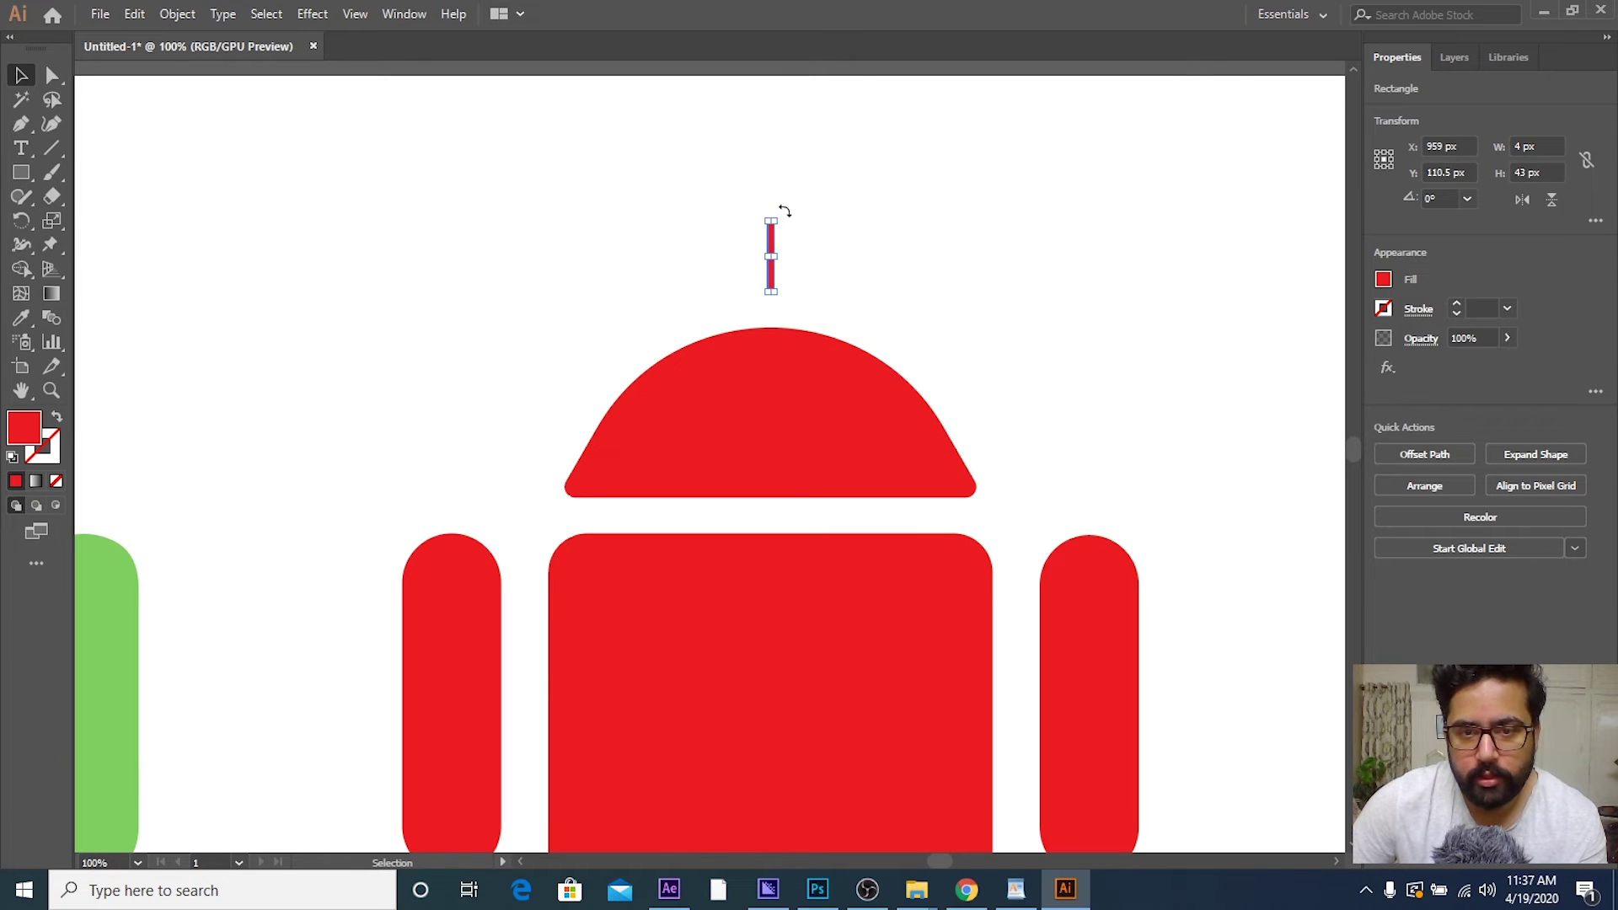
pyautogui.scroll(2, 784, 210)
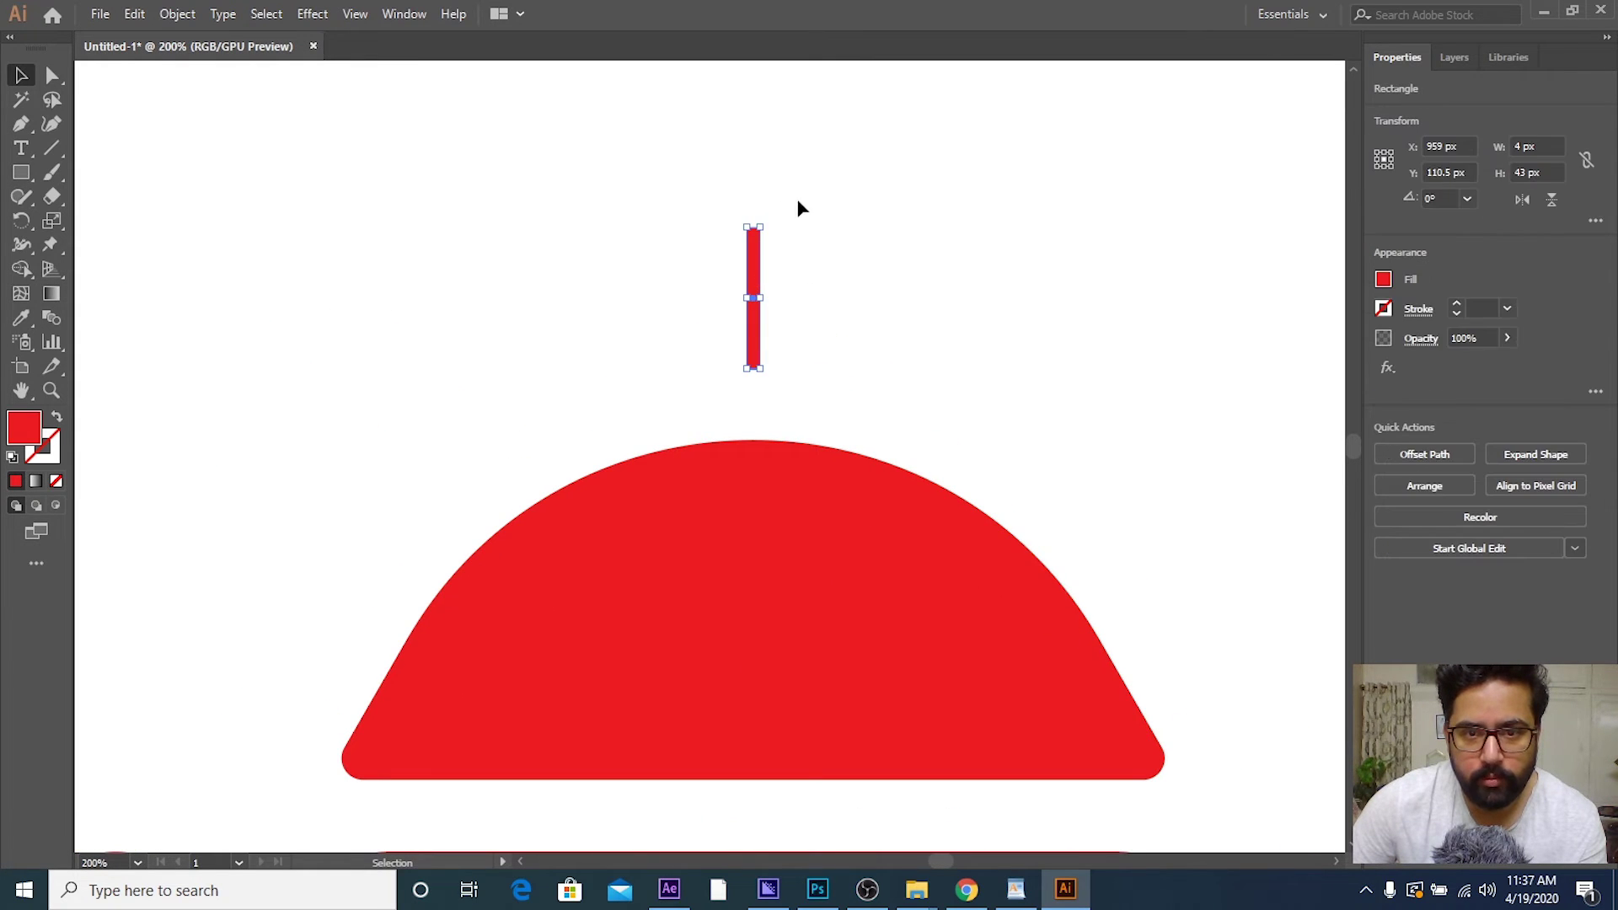
pyautogui.moveTo(769, 220); pyautogui.dragTo(814, 252)
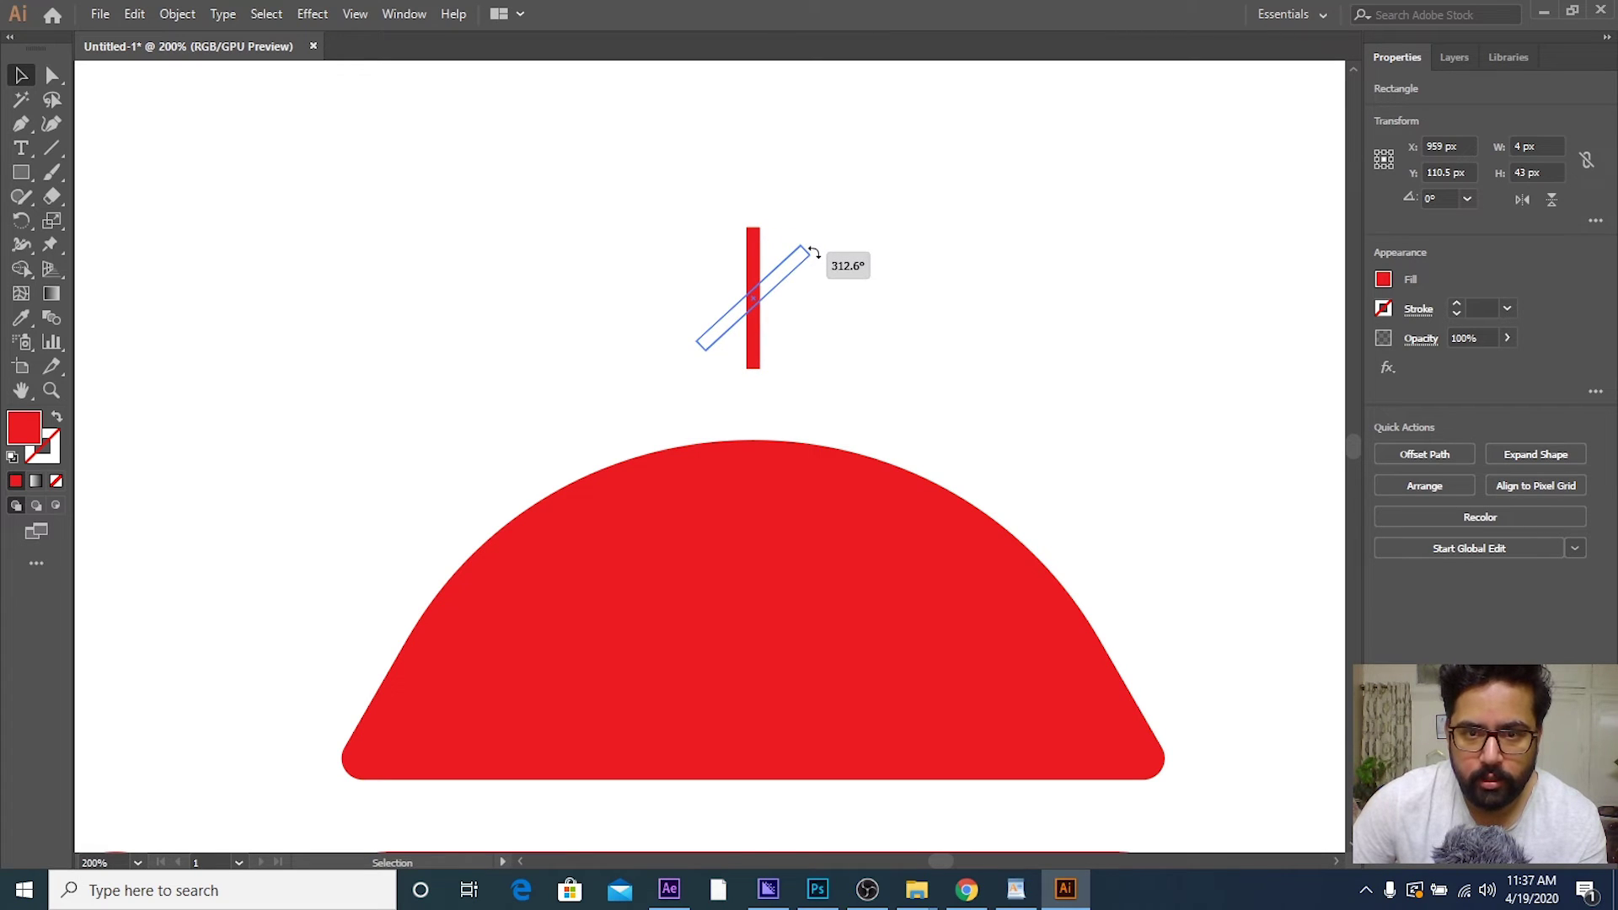
pyautogui.moveTo(814, 252)
pyautogui.mouseDown()
pyautogui.moveTo(717, 273)
pyautogui.moveTo(755, 260)
pyautogui.mouseUp()
pyautogui.moveTo(735, 176)
pyautogui.mouseDown()
pyautogui.moveTo(802, 305)
pyautogui.moveTo(787, 237)
pyautogui.moveTo(805, 238)
pyautogui.mouseUp()
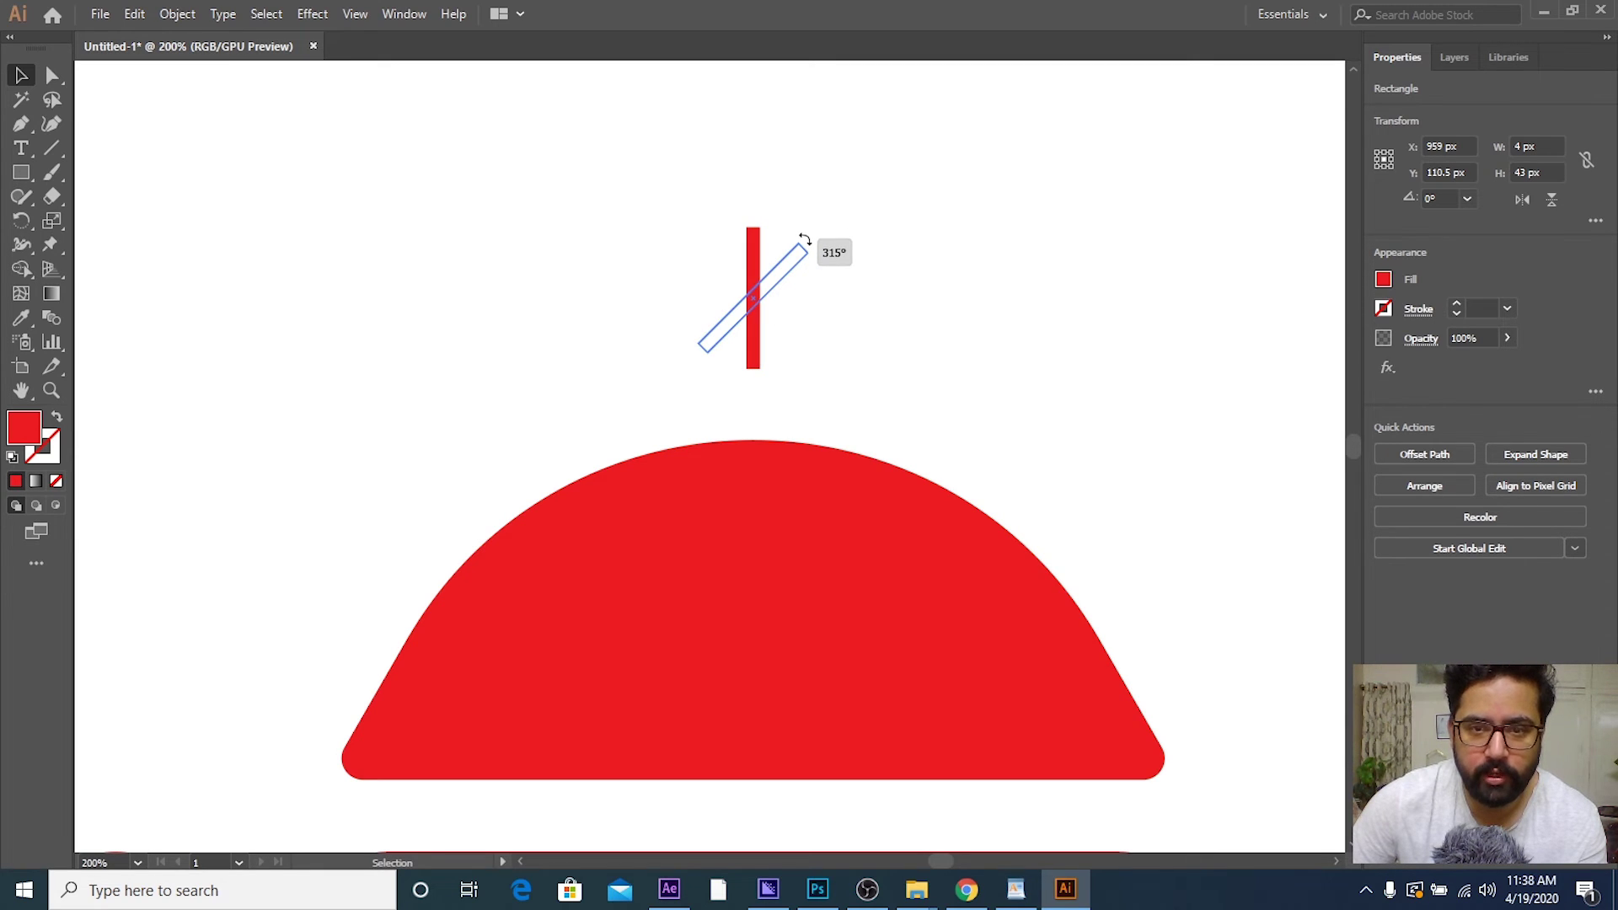
pyautogui.moveTo(805, 239)
pyautogui.mouseDown()
pyautogui.moveTo(776, 223)
pyautogui.moveTo(689, 242)
pyautogui.moveTo(669, 314)
pyautogui.moveTo(689, 352)
pyautogui.moveTo(766, 390)
pyautogui.moveTo(824, 376)
pyautogui.moveTo(856, 339)
pyautogui.moveTo(872, 232)
pyautogui.mouseUp()
pyautogui.click(899, 317)
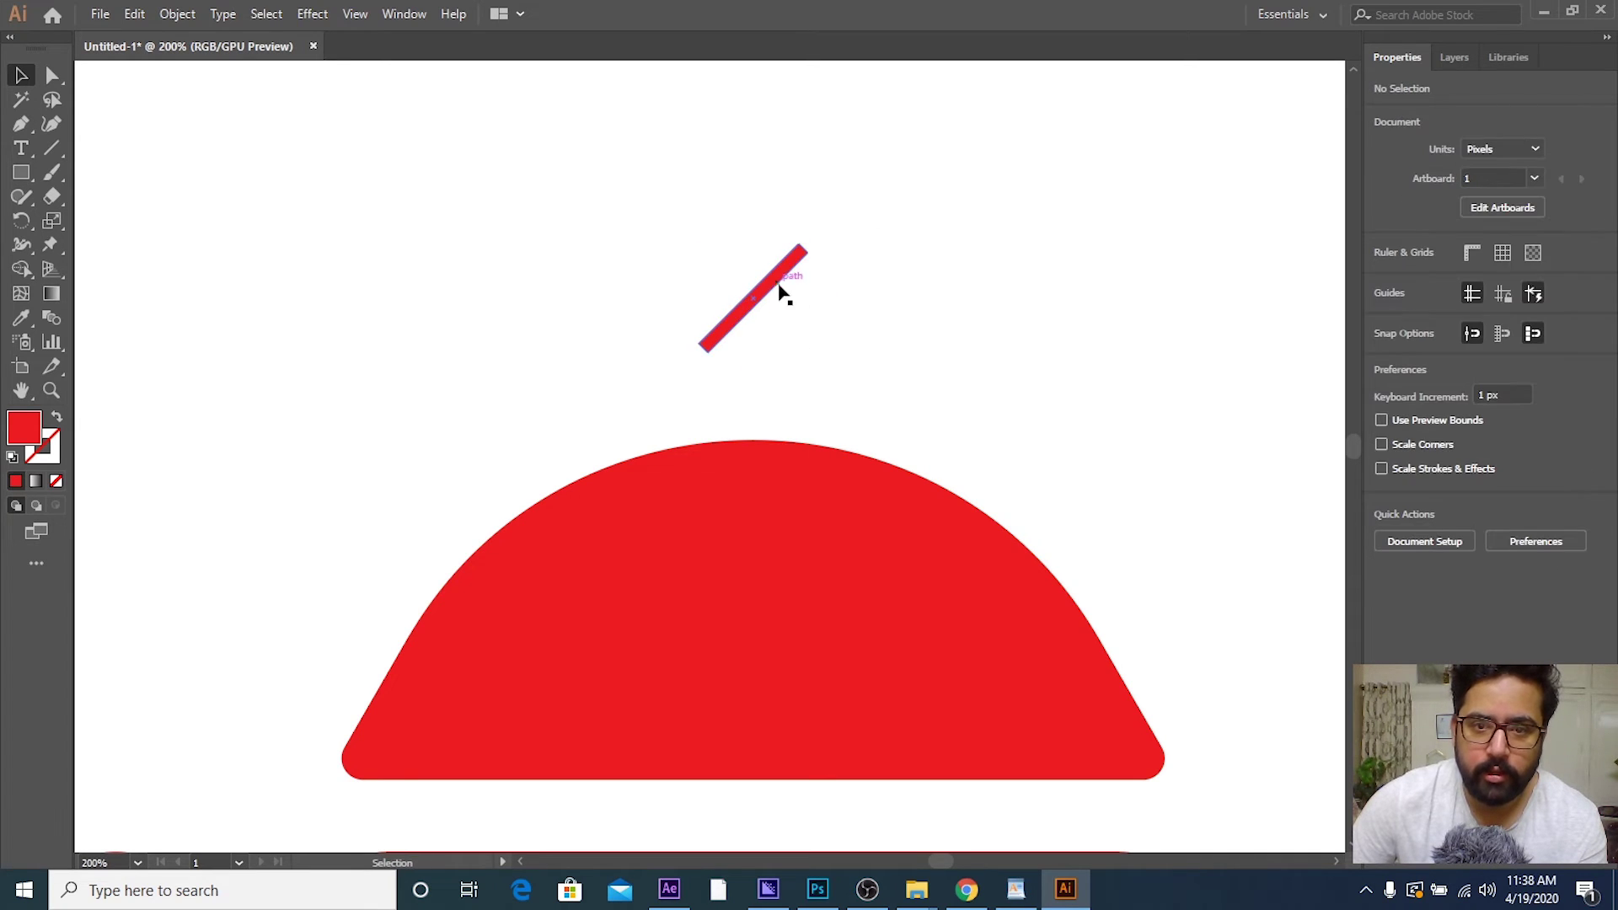
pyautogui.moveTo(769, 291)
pyautogui.mouseDown()
pyautogui.moveTo(881, 332)
pyautogui.moveTo(978, 445)
pyautogui.moveTo(958, 427)
pyautogui.mouseUp()
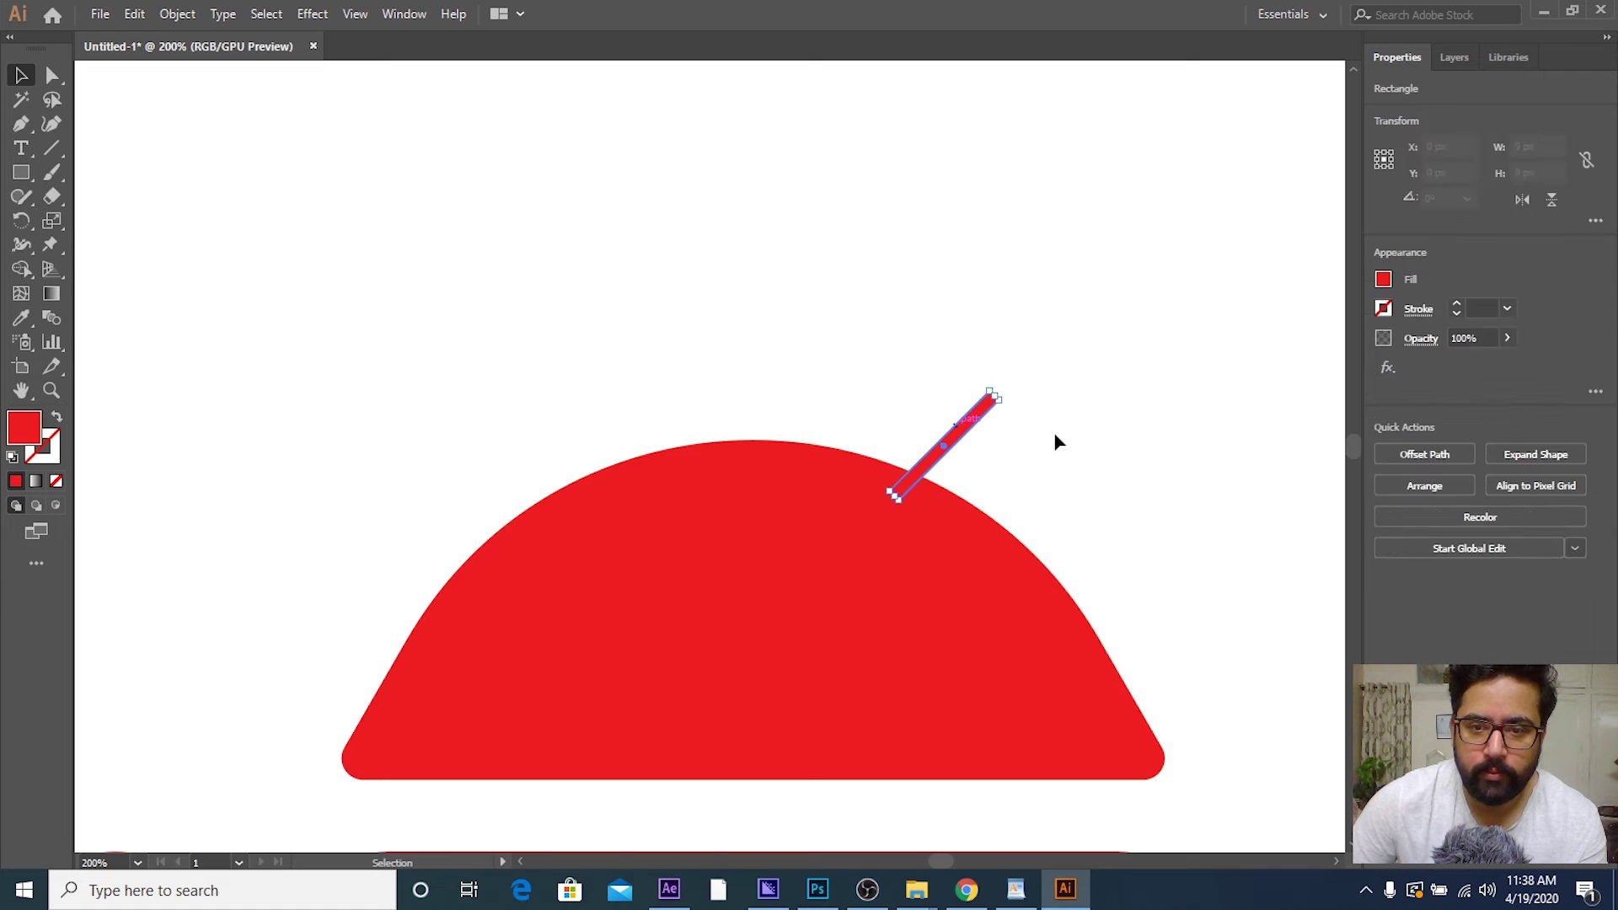
pyautogui.click(1055, 440)
# Step: Duplicate the antenna, slant the copy to 45°, and position it as the left antenna
pyautogui.click(974, 427)
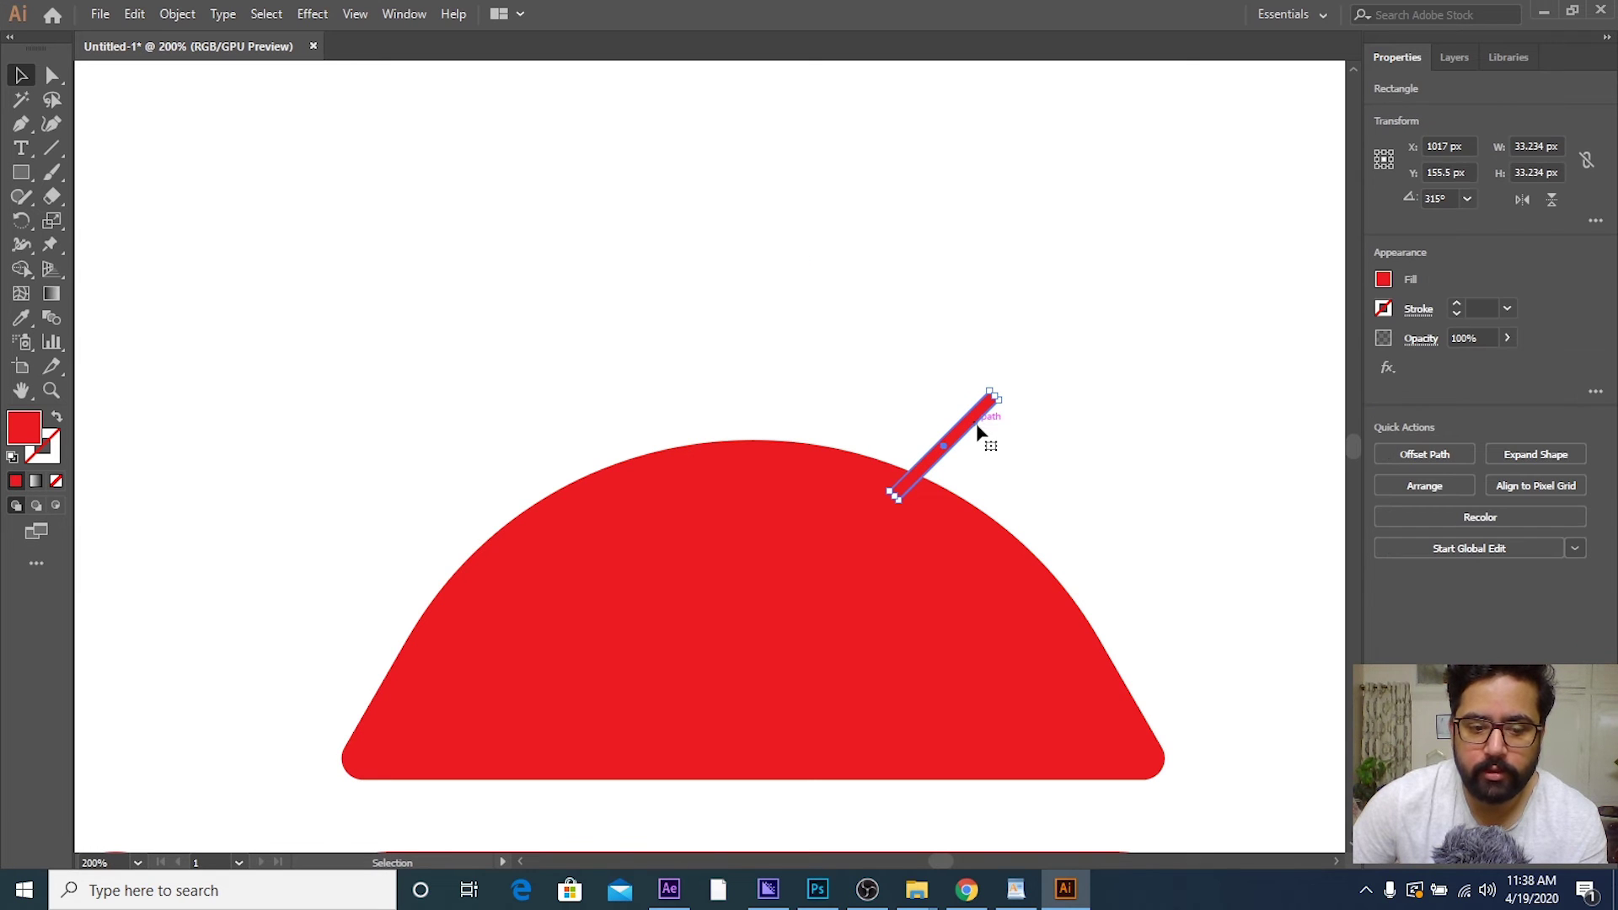
pyautogui.press('a')
pyautogui.hotkey('ctrl', 'c')
pyautogui.hotkey('ctrl', 'v')
pyautogui.press('v')
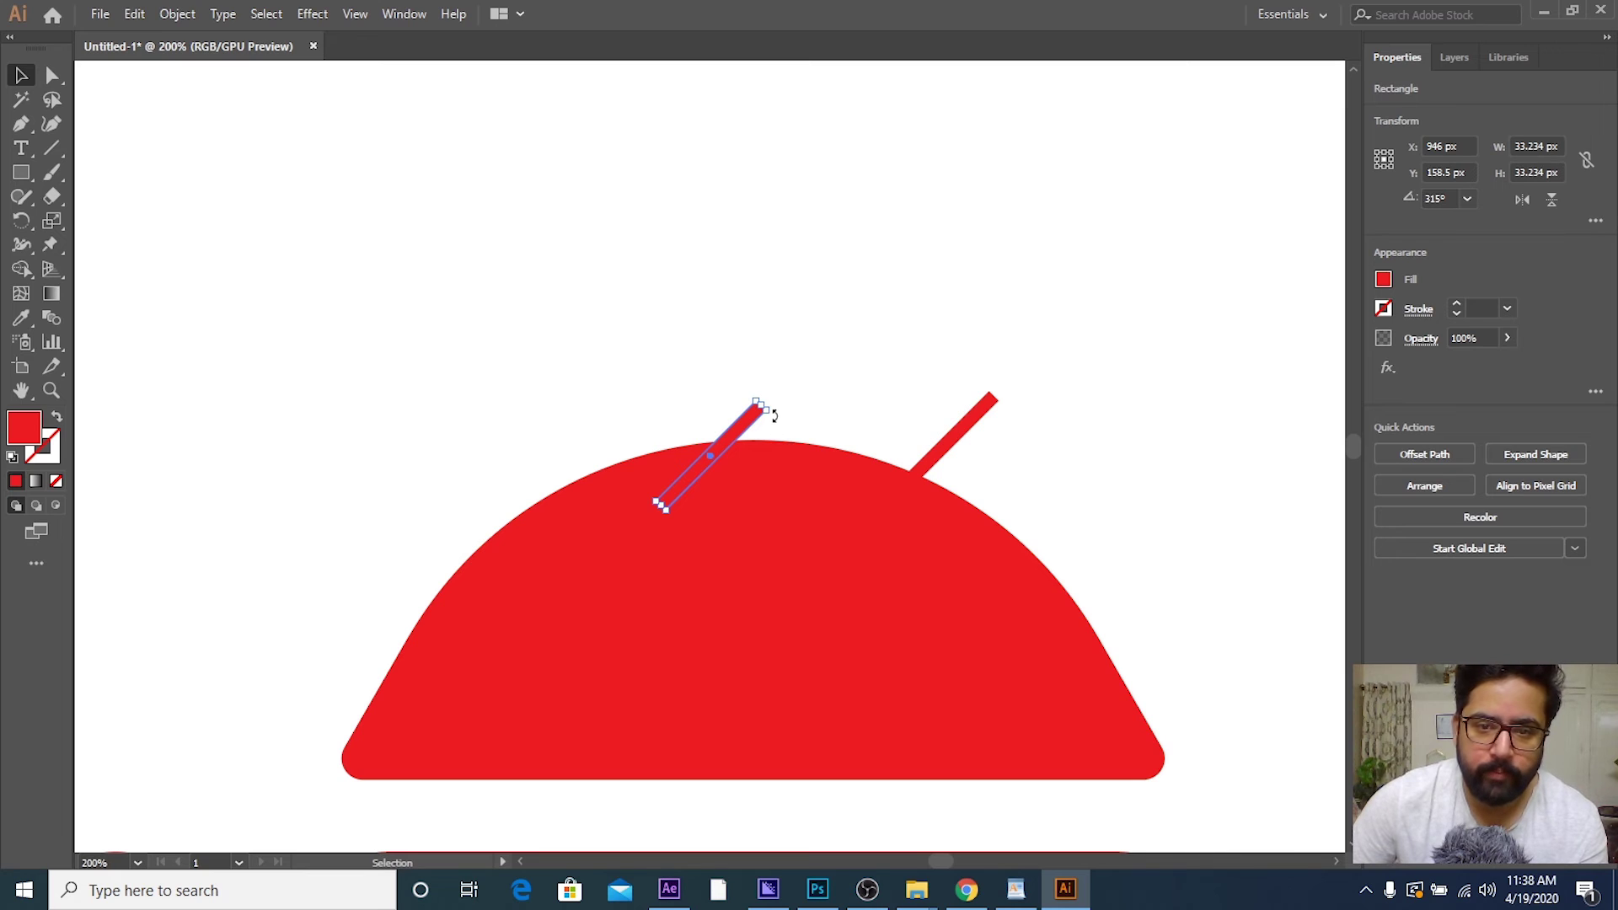
pyautogui.moveTo(772, 414)
pyautogui.mouseDown()
pyautogui.moveTo(759, 397)
pyautogui.moveTo(596, 362)
pyautogui.moveTo(472, 386)
pyautogui.mouseUp()
pyautogui.click(706, 383)
pyautogui.hotkey('ctrl', '-')
pyautogui.click(766, 407)
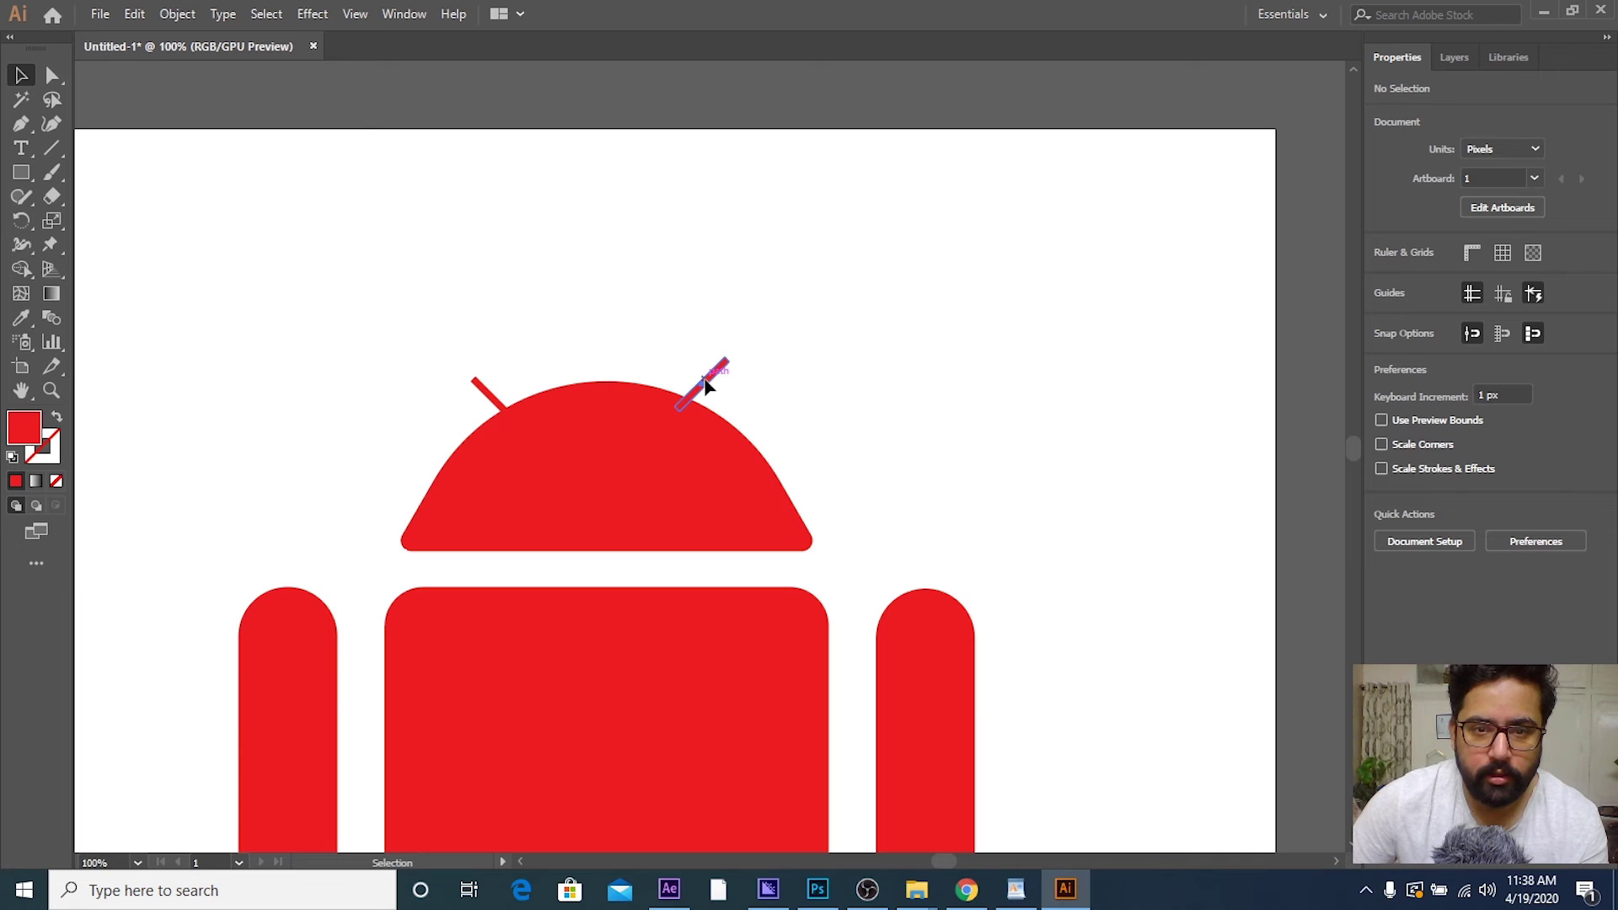
pyautogui.moveTo(706, 386); pyautogui.dragTo(724, 399)
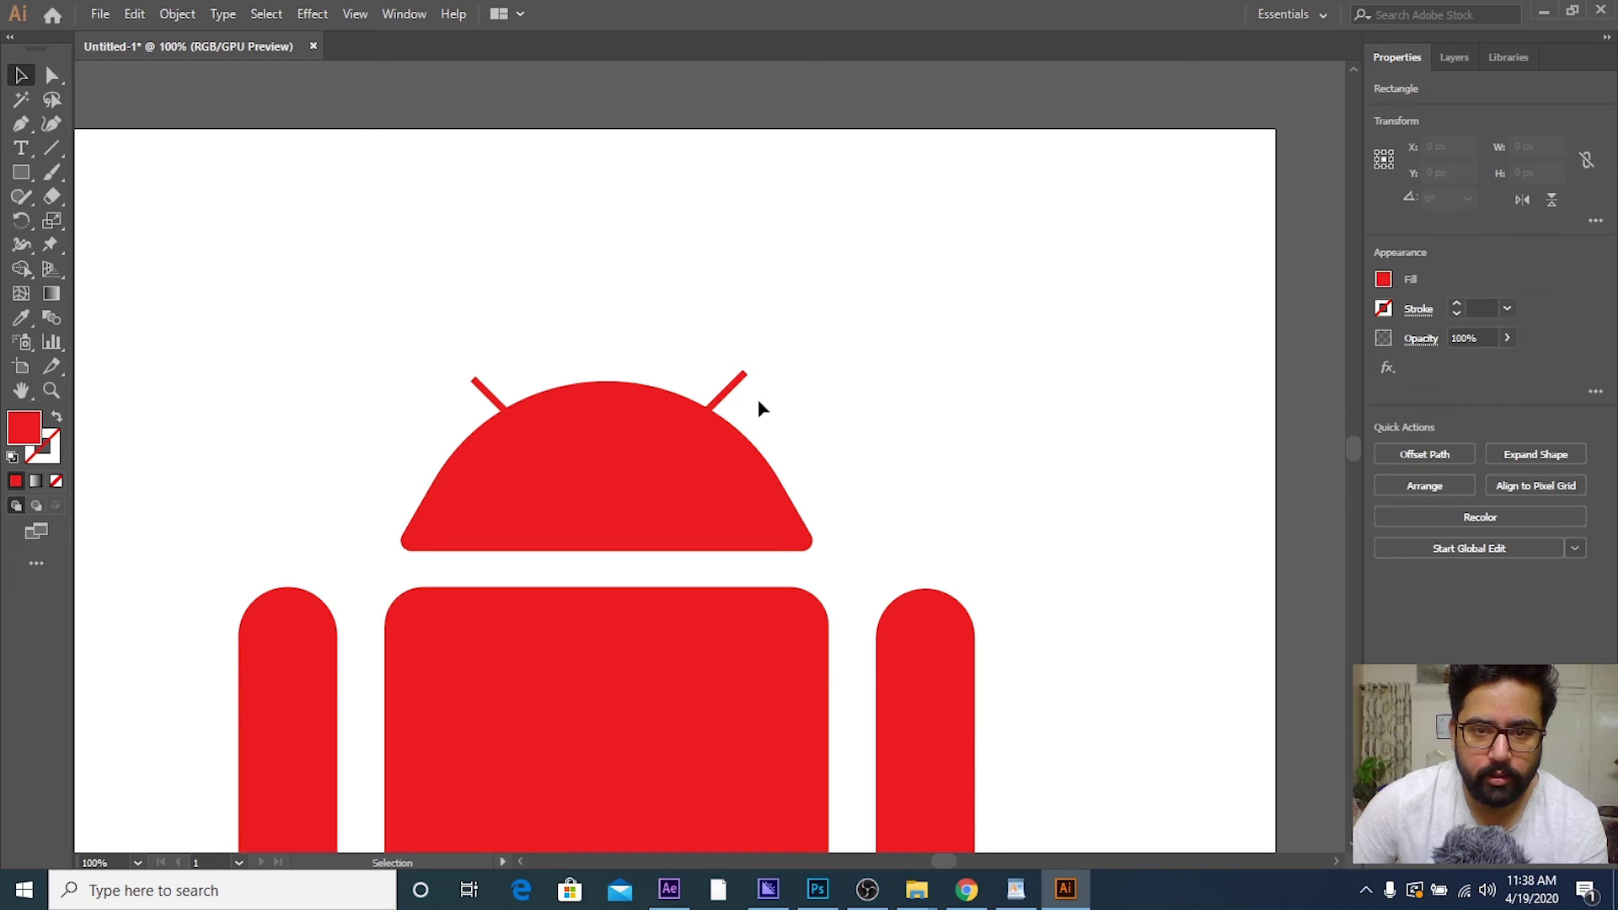
pyautogui.click(758, 409)
pyautogui.scroll(-2, 757, 409)
pyautogui.scroll(-2, 740, 435)
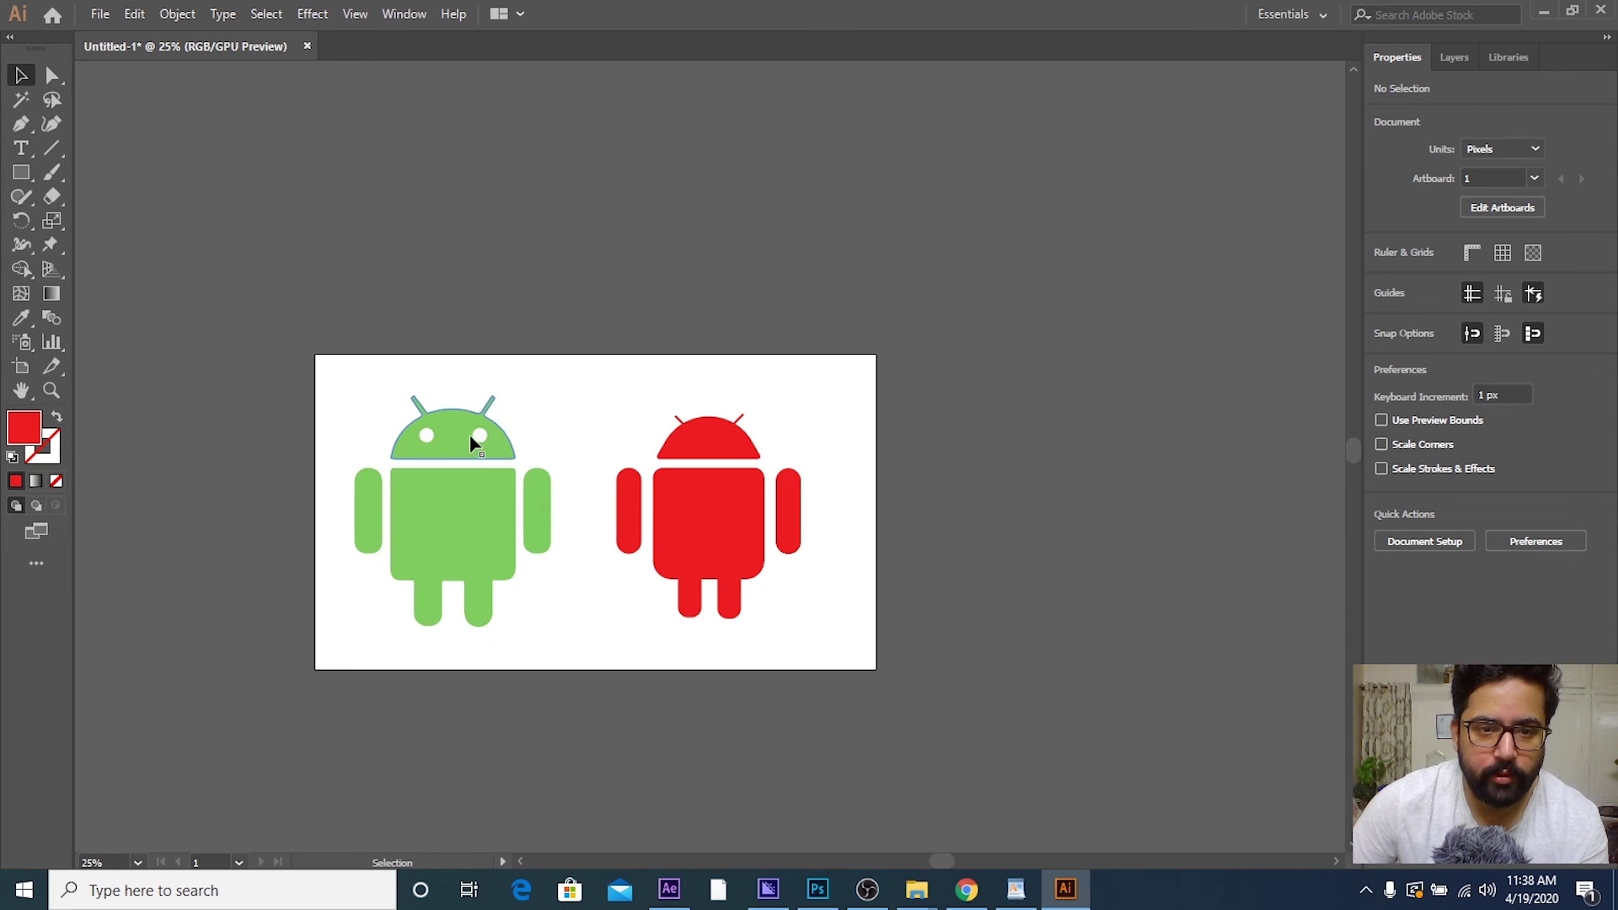
pyautogui.moveTo(830, 448); pyautogui.dragTo(730, 428)
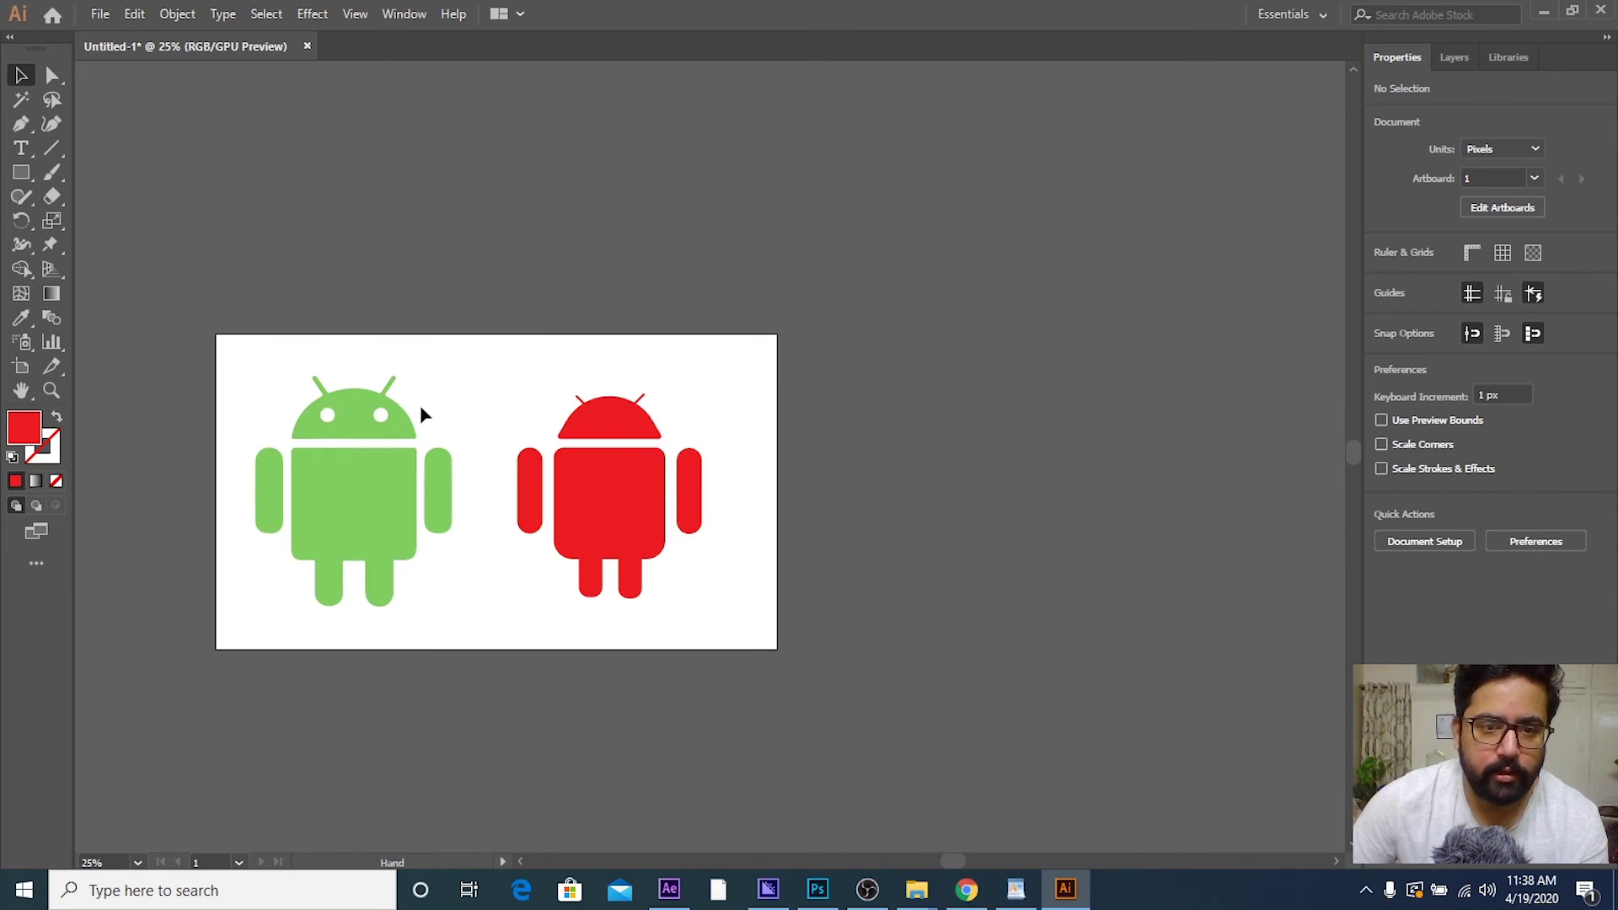
pyautogui.keyDown('alt'); pyautogui.scroll(3, 379, 431); pyautogui.keyUp('alt')
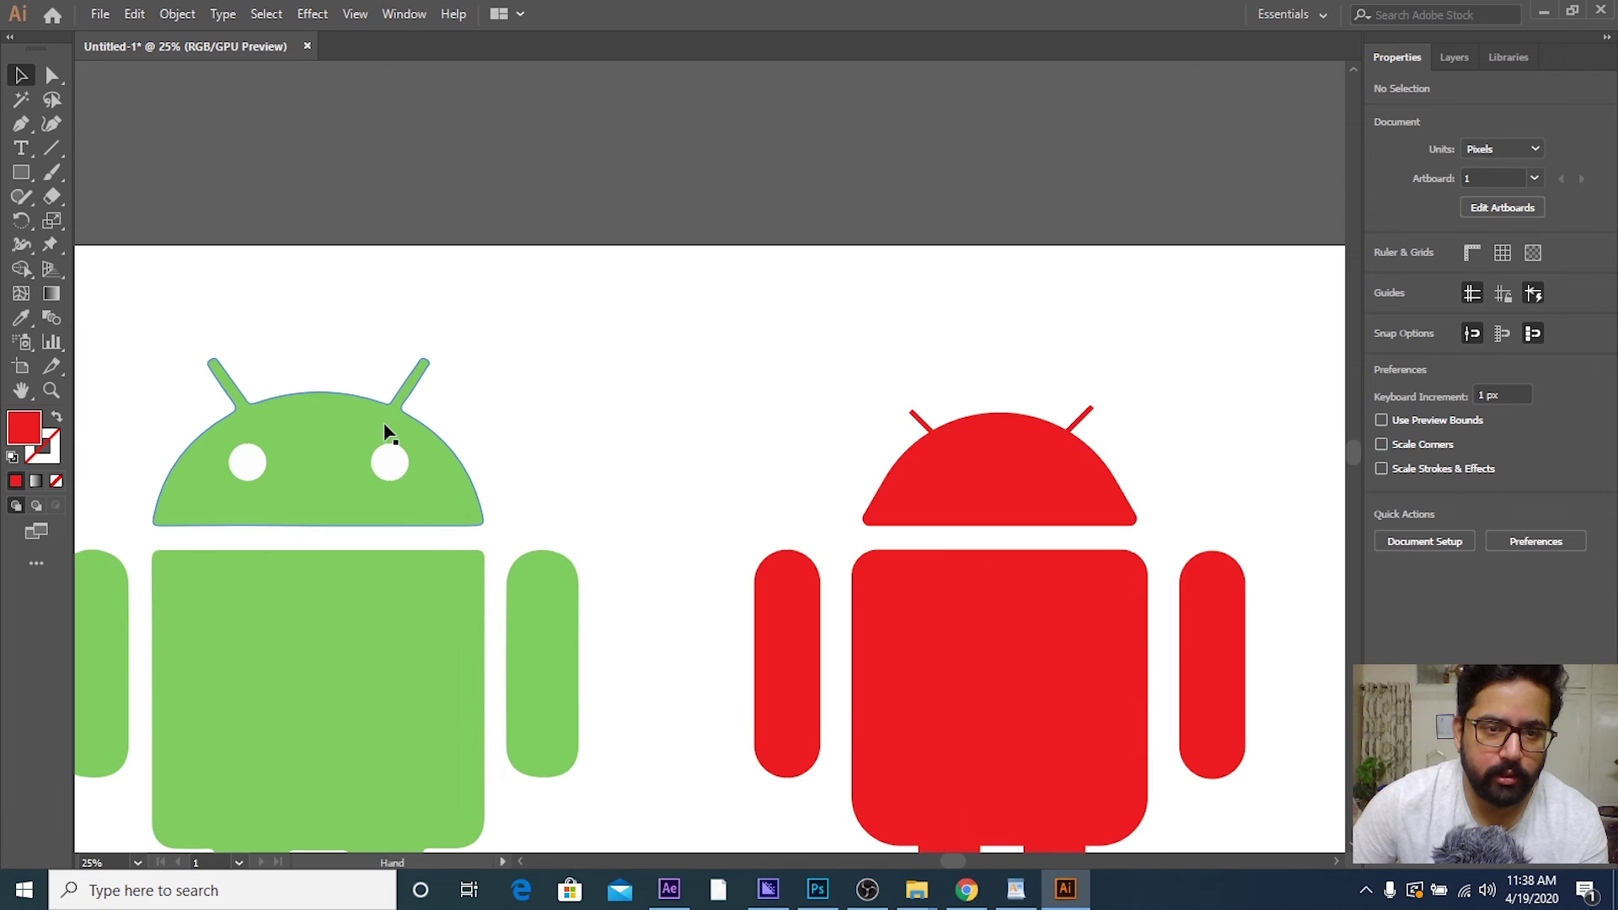
pyautogui.keyDown('alt'); pyautogui.scroll(-2, 391, 441); pyautogui.keyUp('alt')
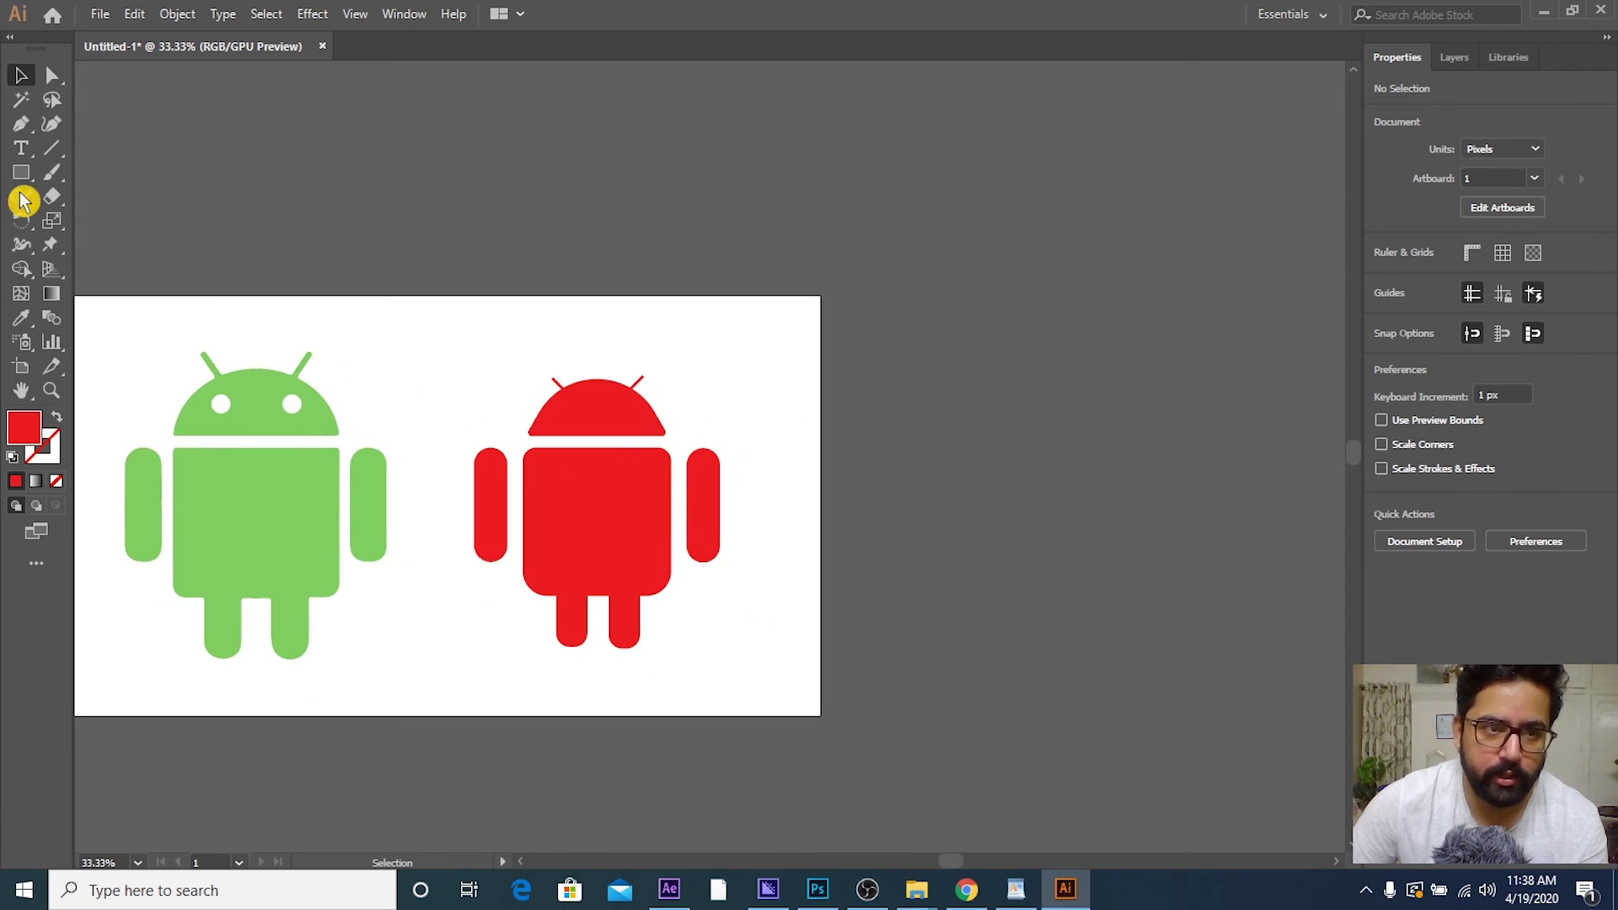
pyautogui.moveTo(22, 172)
pyautogui.mouseDown()
pyautogui.moveTo(186, 277)
pyautogui.moveTo(23, 179)
pyautogui.moveTo(101, 202)
pyautogui.mouseUp()
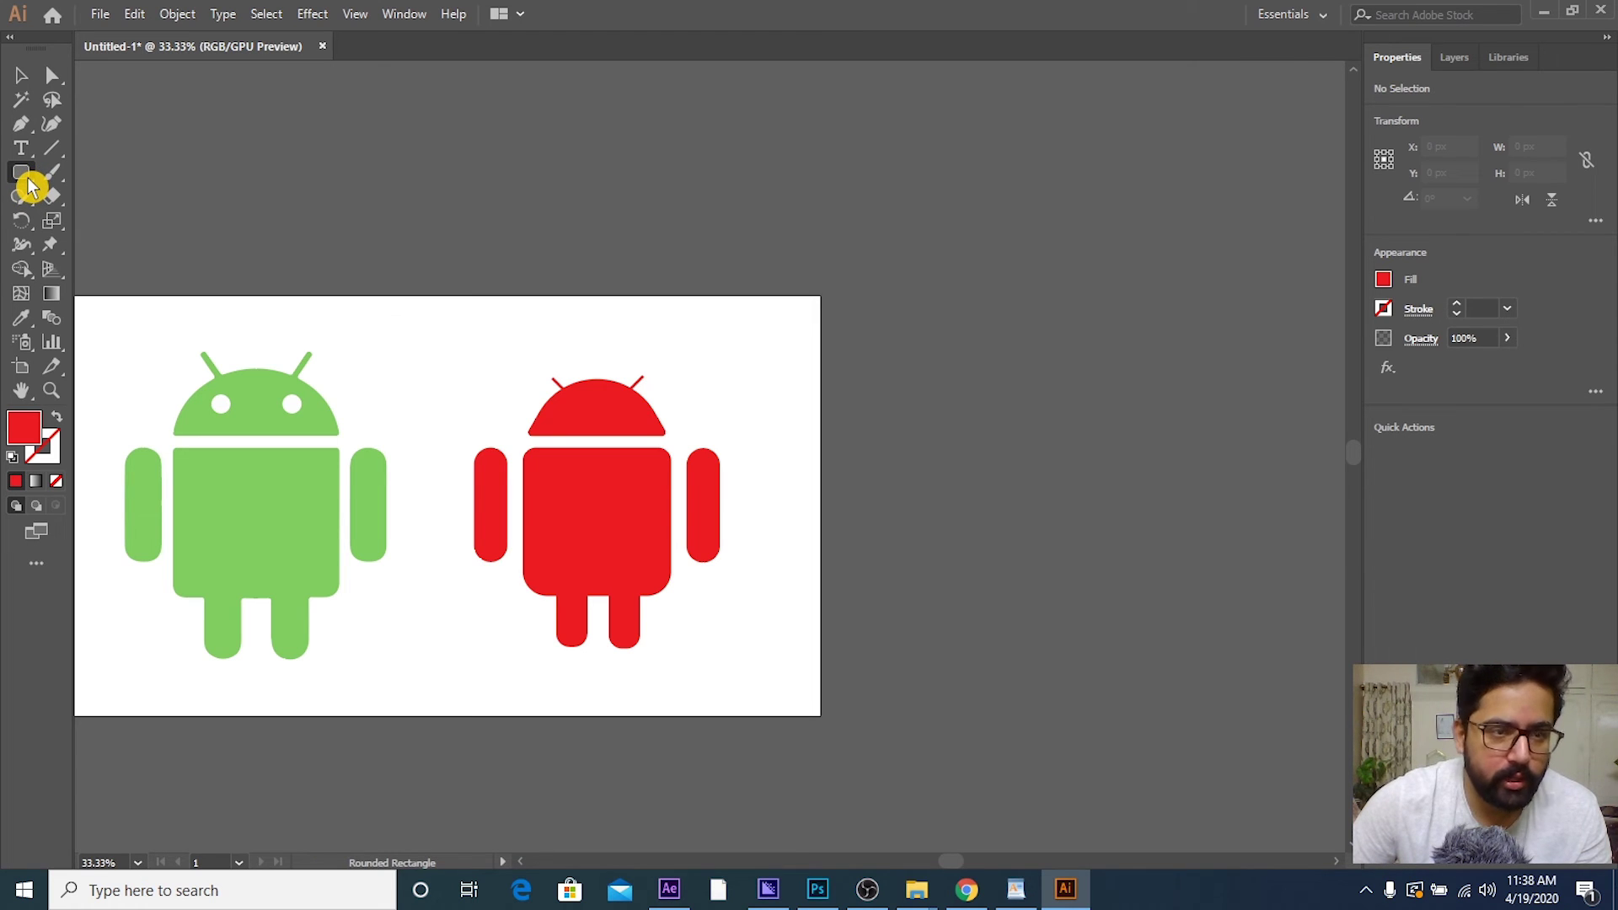
# Step: Draw a small circle eye on the red head with the Ellipse Tool
pyautogui.click(30, 187)
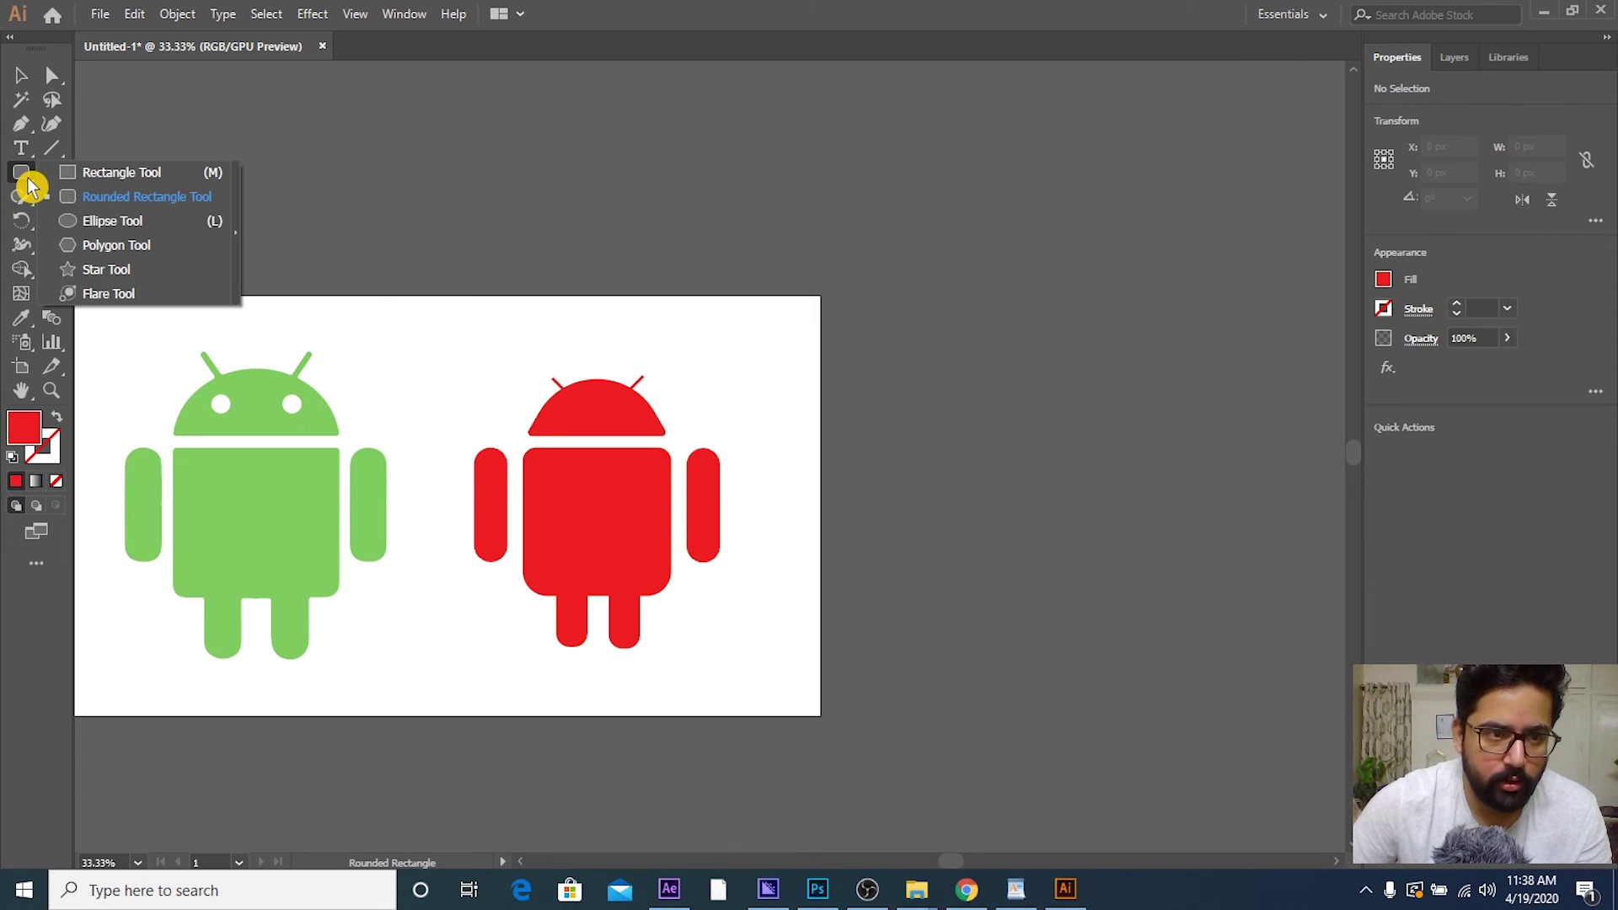
pyautogui.click(29, 187)
pyautogui.click(30, 187)
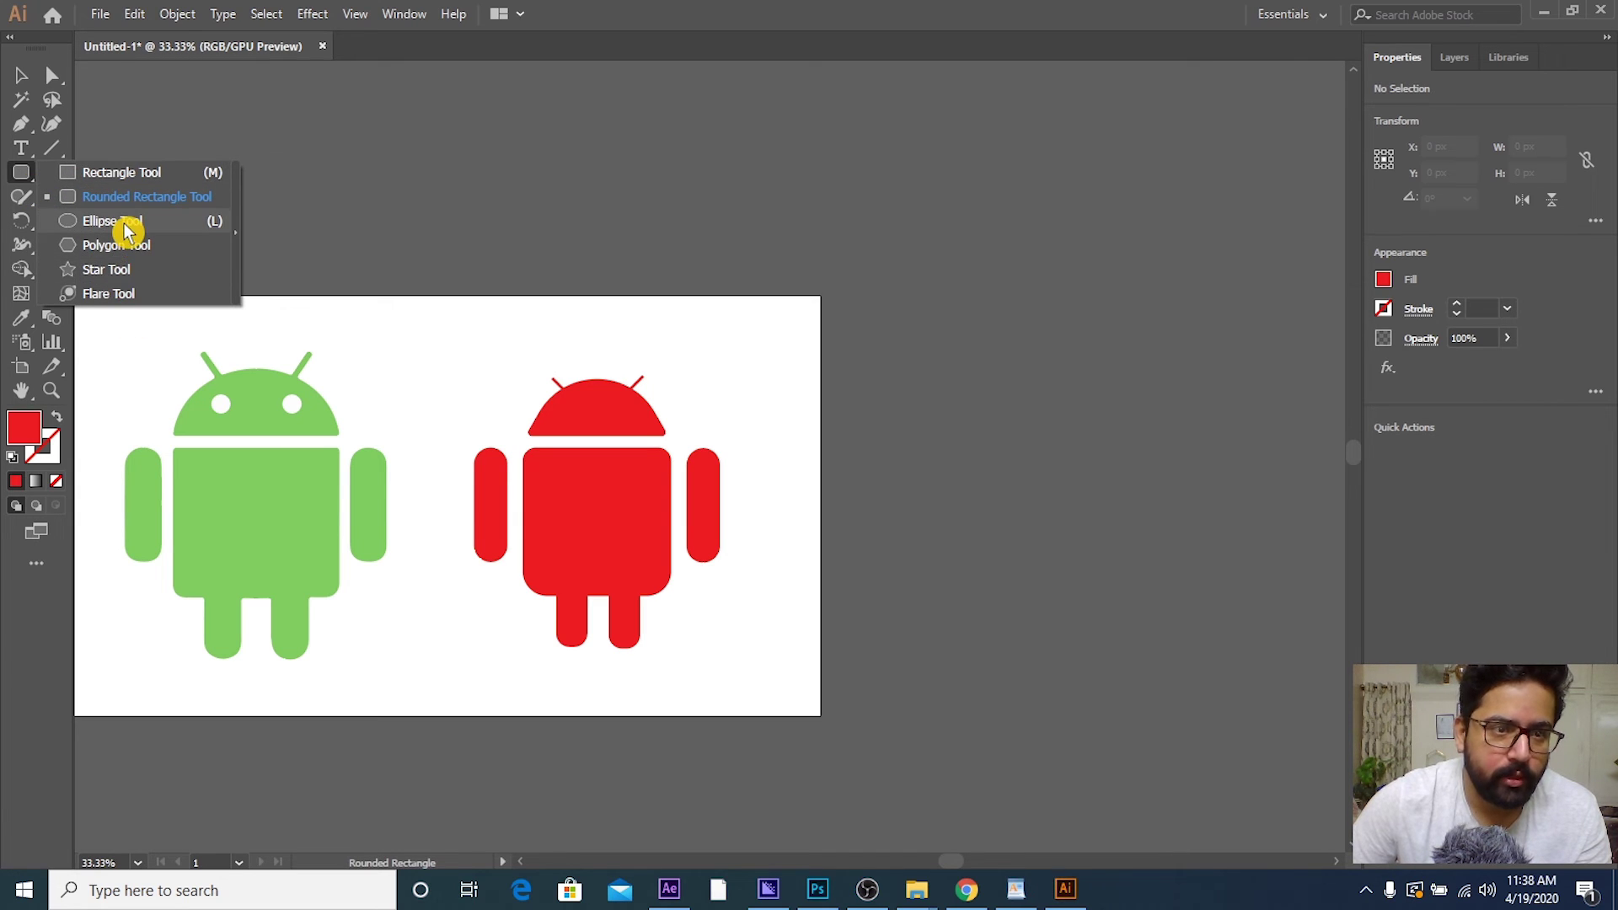
pyautogui.click(112, 220)
pyautogui.scroll(1, 646, 450)
pyautogui.scroll(1, 646, 450)
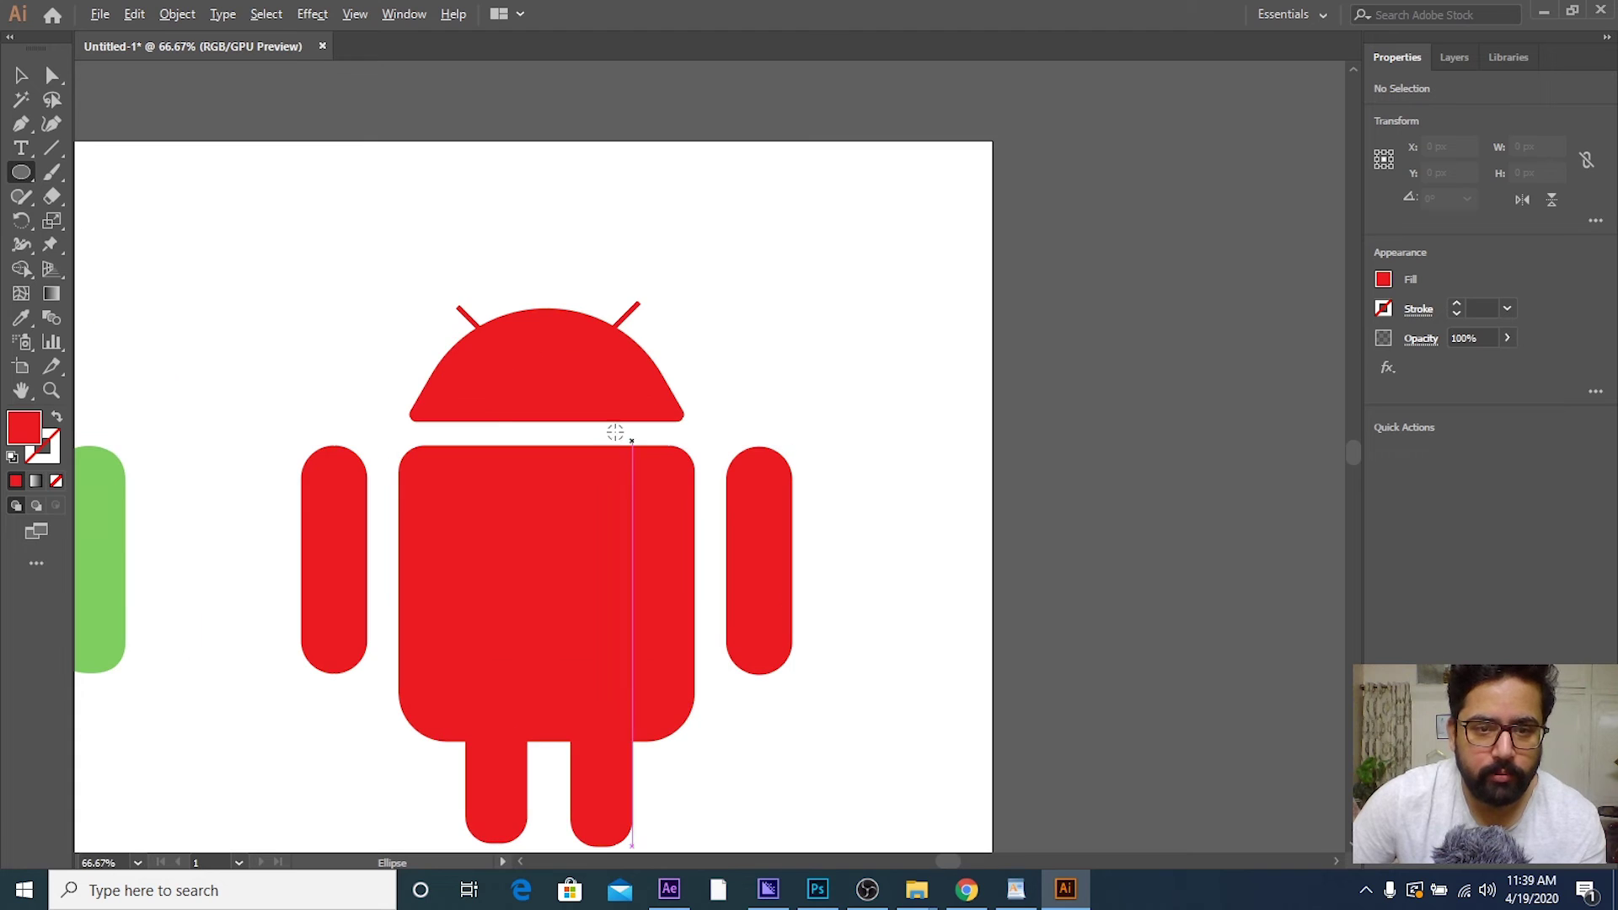
pyautogui.moveTo(491, 381); pyautogui.dragTo(513, 397)
# Step: Fill the eye circle with white and shift it slightly left
pyautogui.click(20, 75)
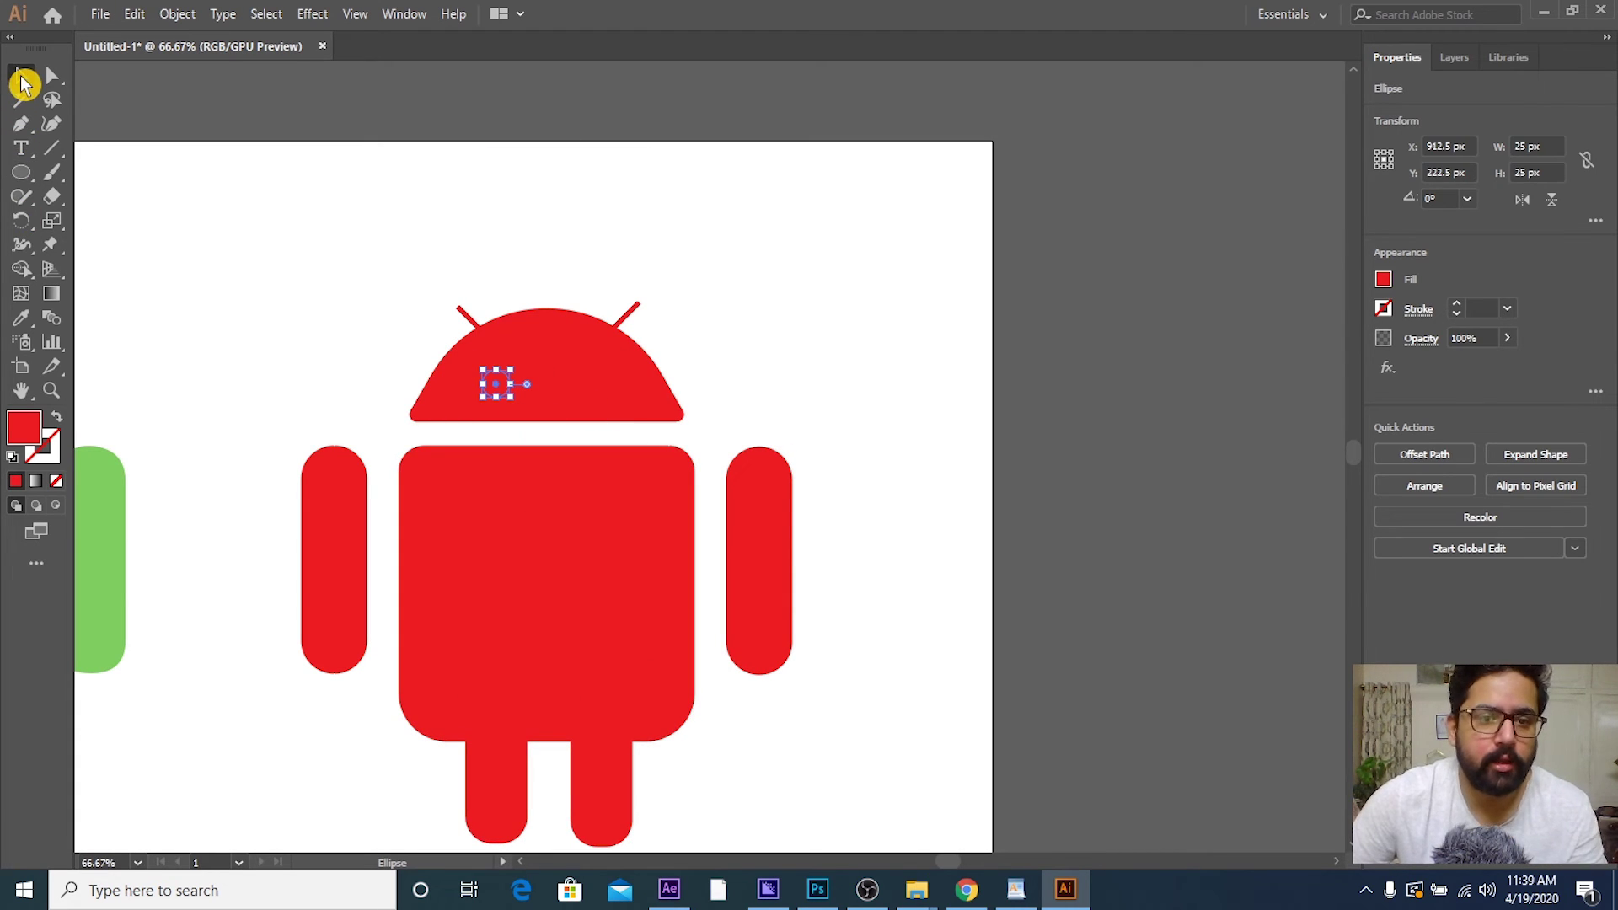
pyautogui.click(497, 384)
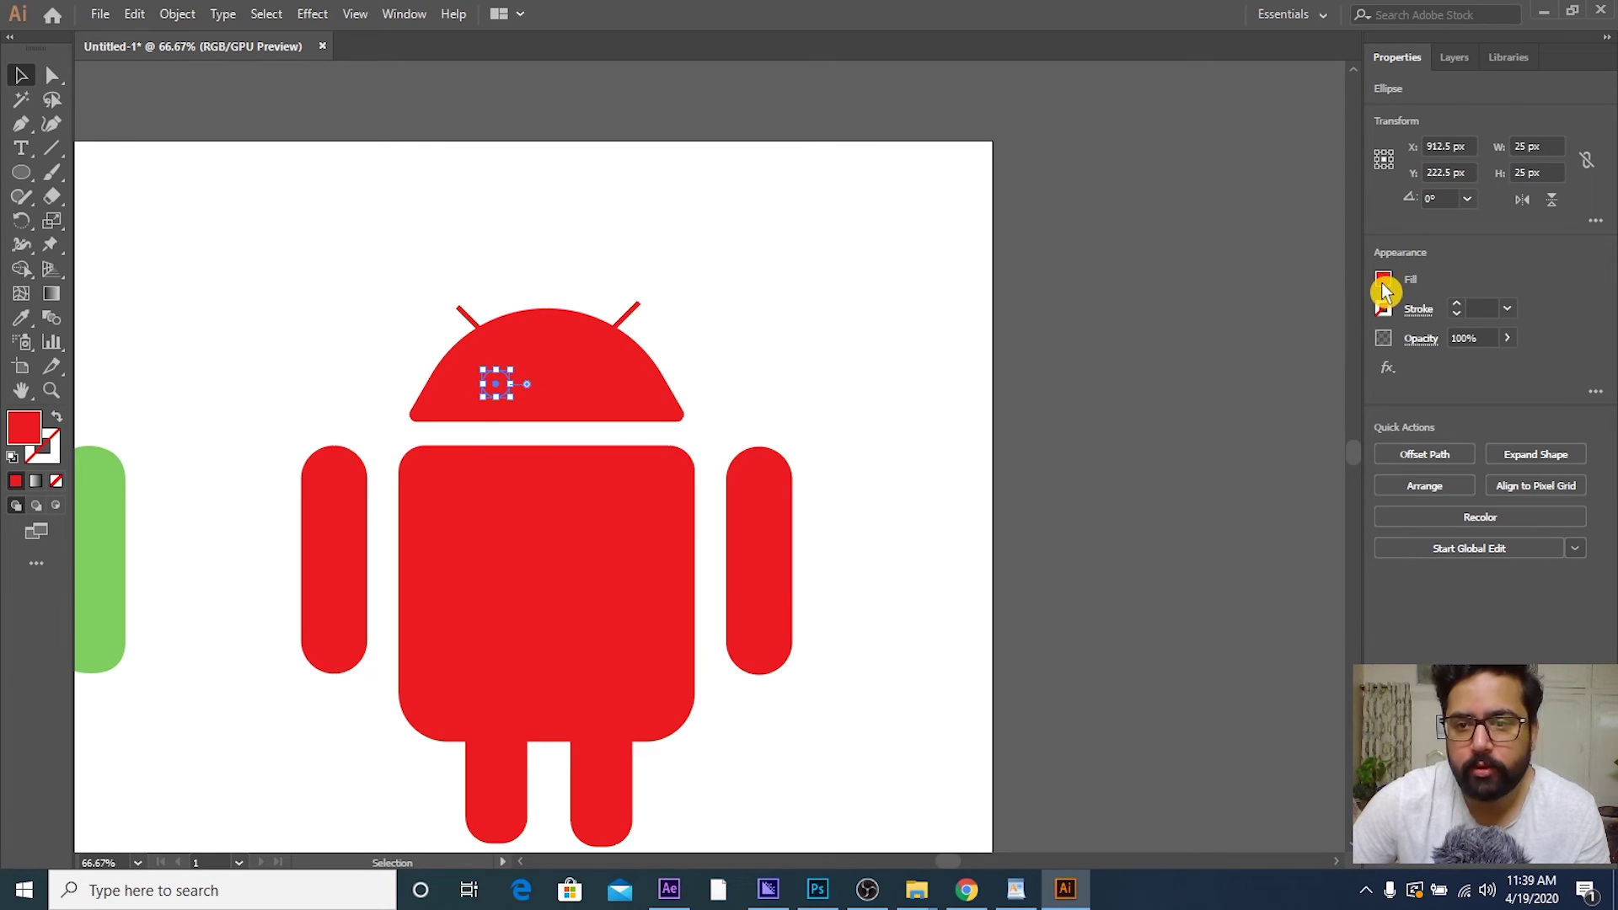
pyautogui.click(1384, 280)
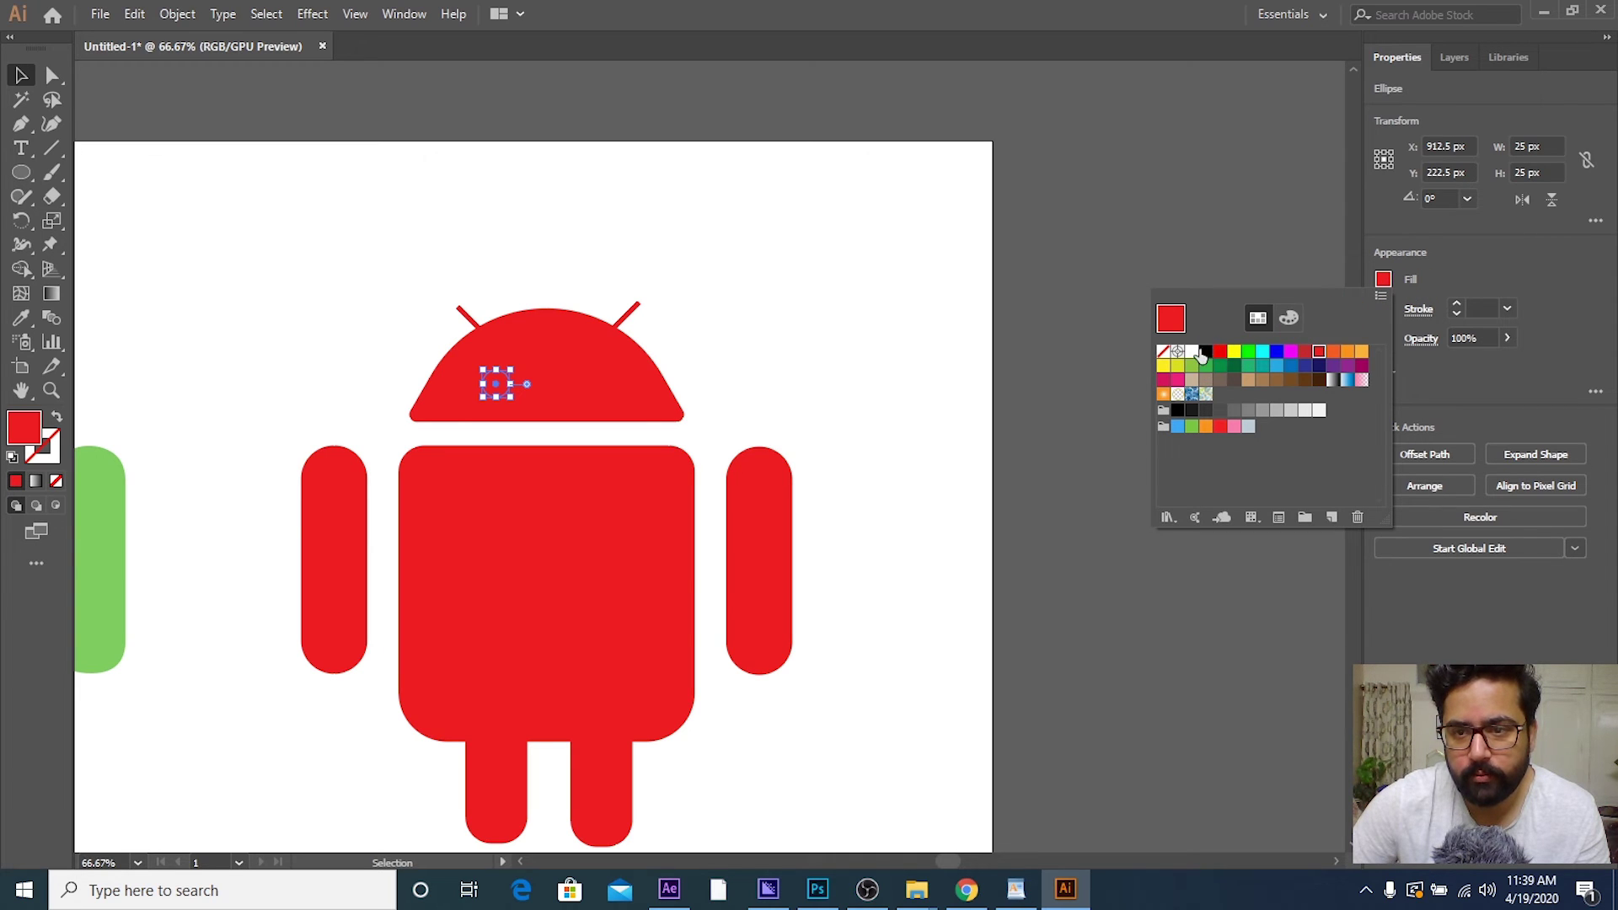
pyautogui.click(1192, 352)
pyautogui.click(24, 78)
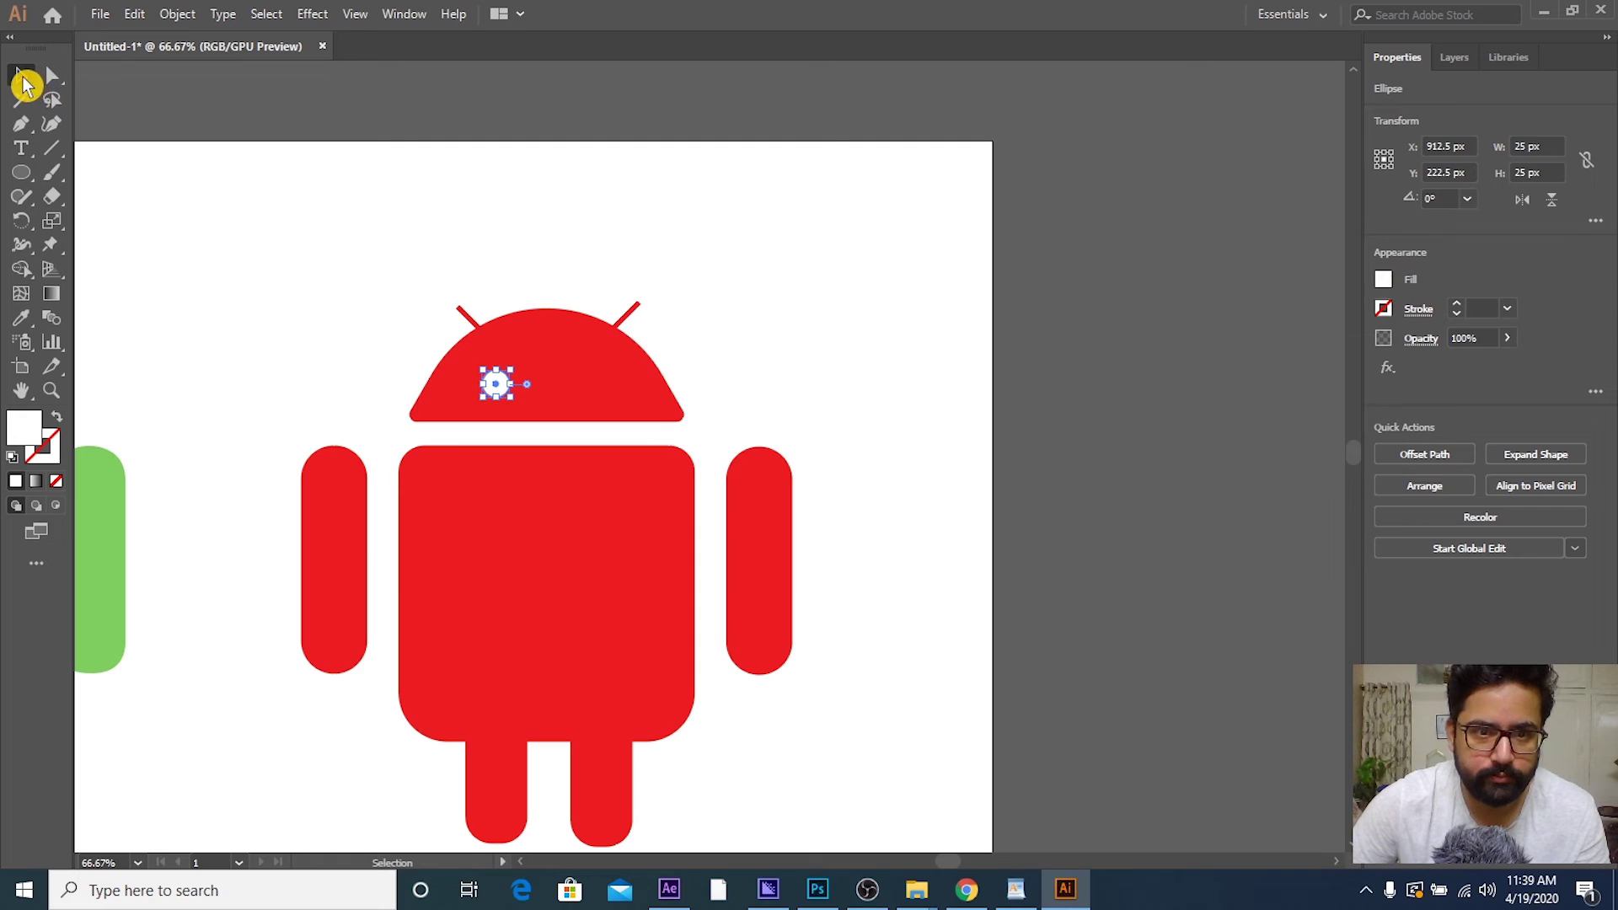
pyautogui.click(480, 274)
pyautogui.moveTo(494, 381); pyautogui.dragTo(481, 381)
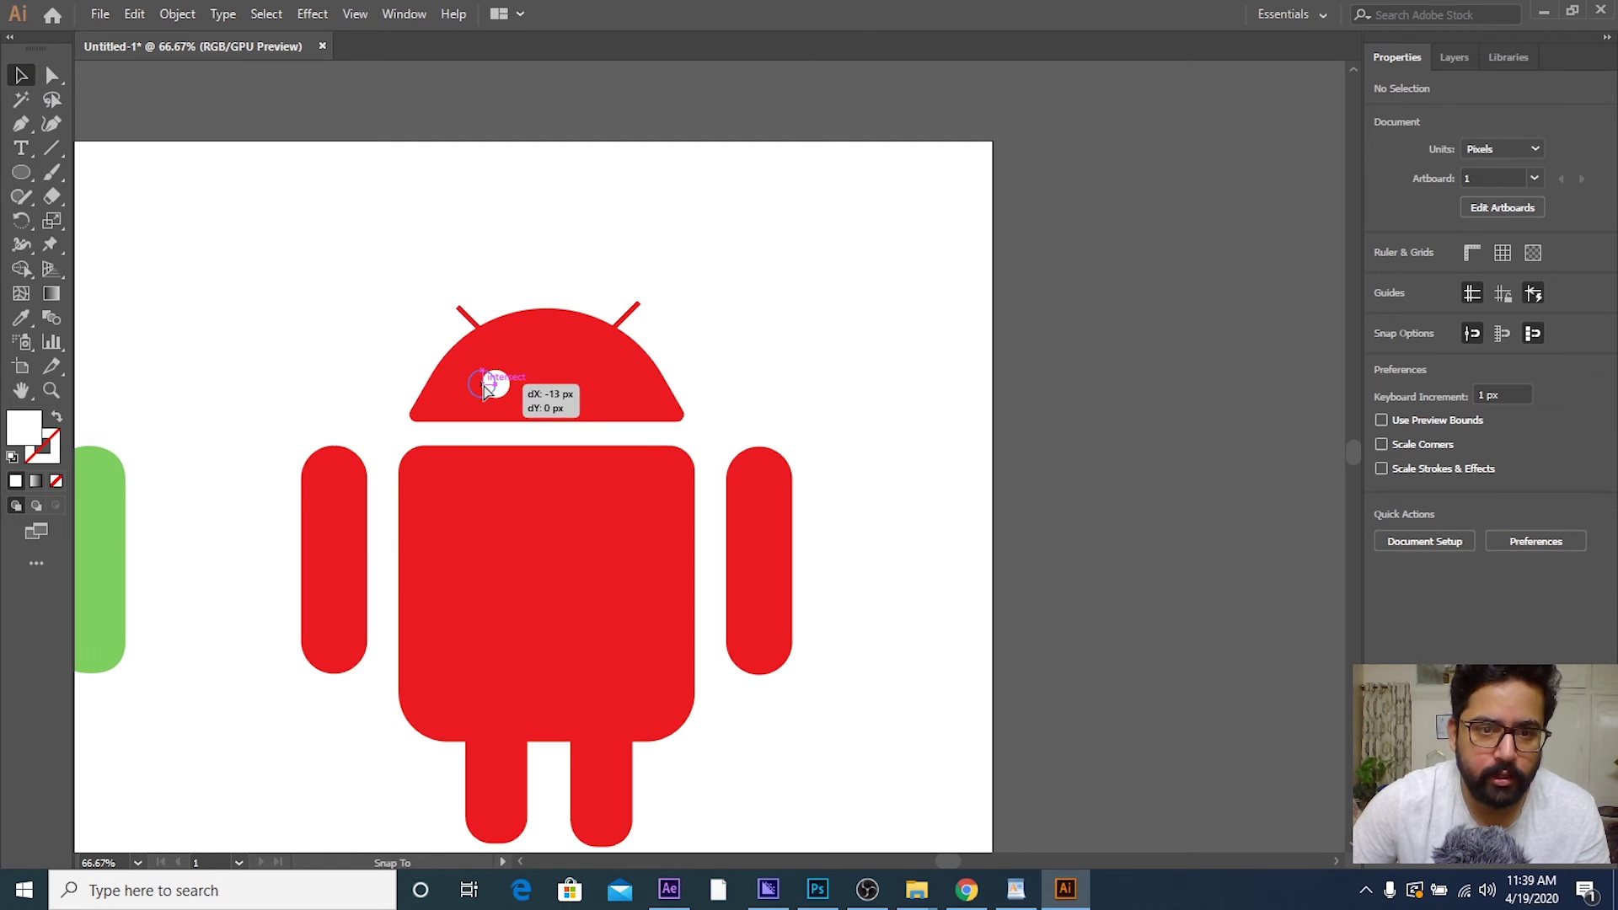
# Step: Copy and paste the white eye and place the copy as the right eye
pyautogui.click(807, 324)
pyautogui.press('a')
pyautogui.click(483, 386)
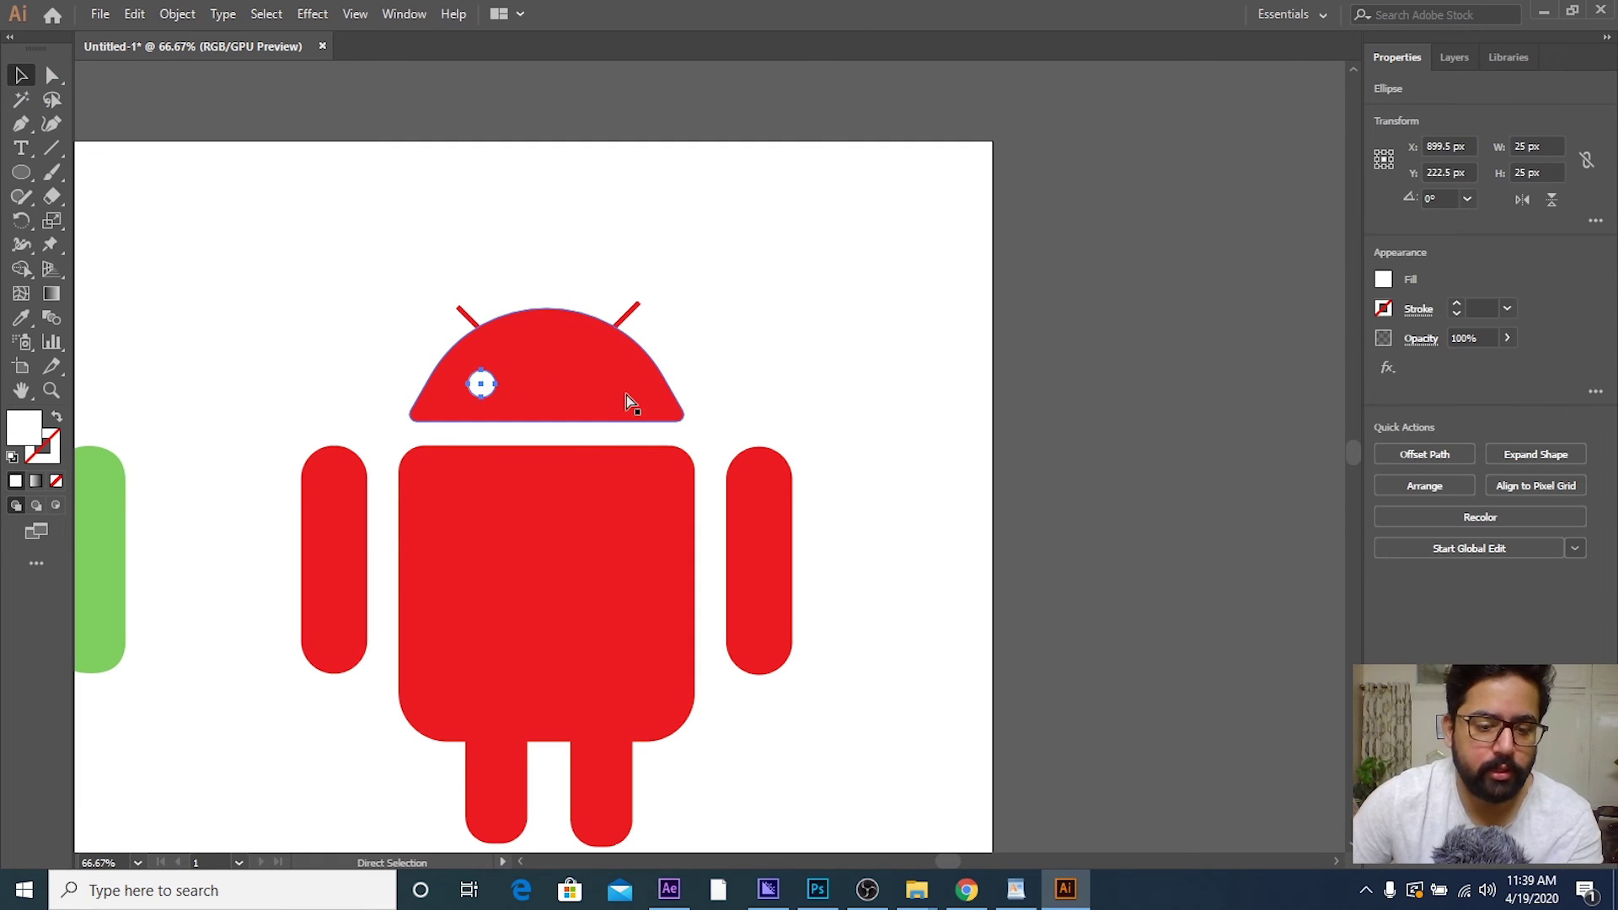
pyautogui.hotkey('ctrl', 'c')
pyautogui.hotkey('ctrl', 'v')
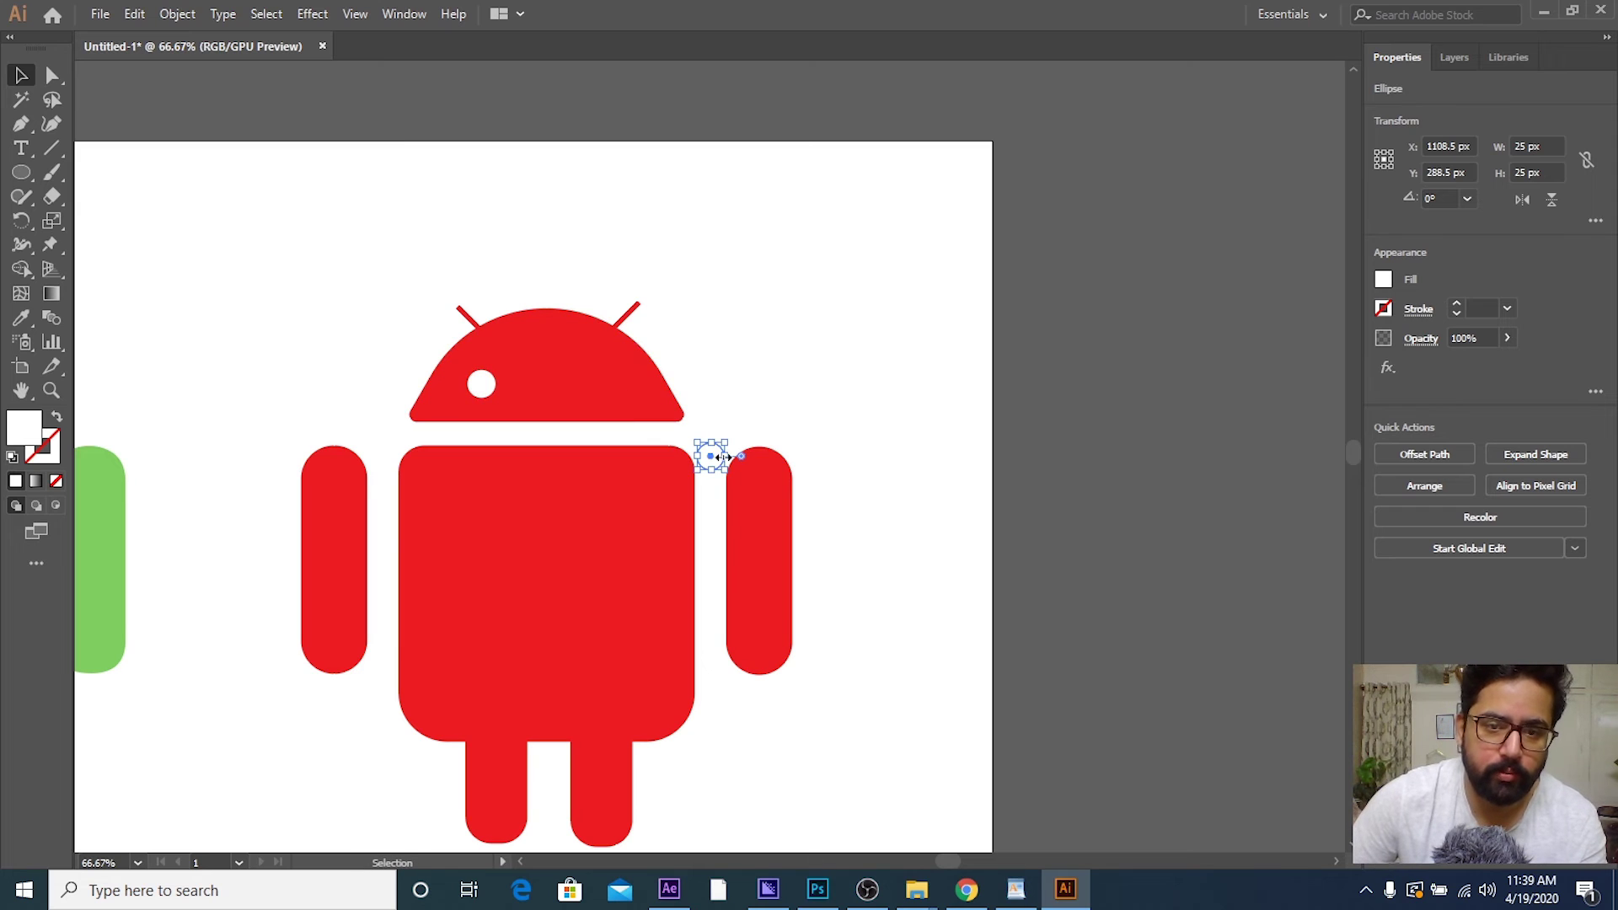
pyautogui.moveTo(717, 467); pyautogui.dragTo(624, 397)
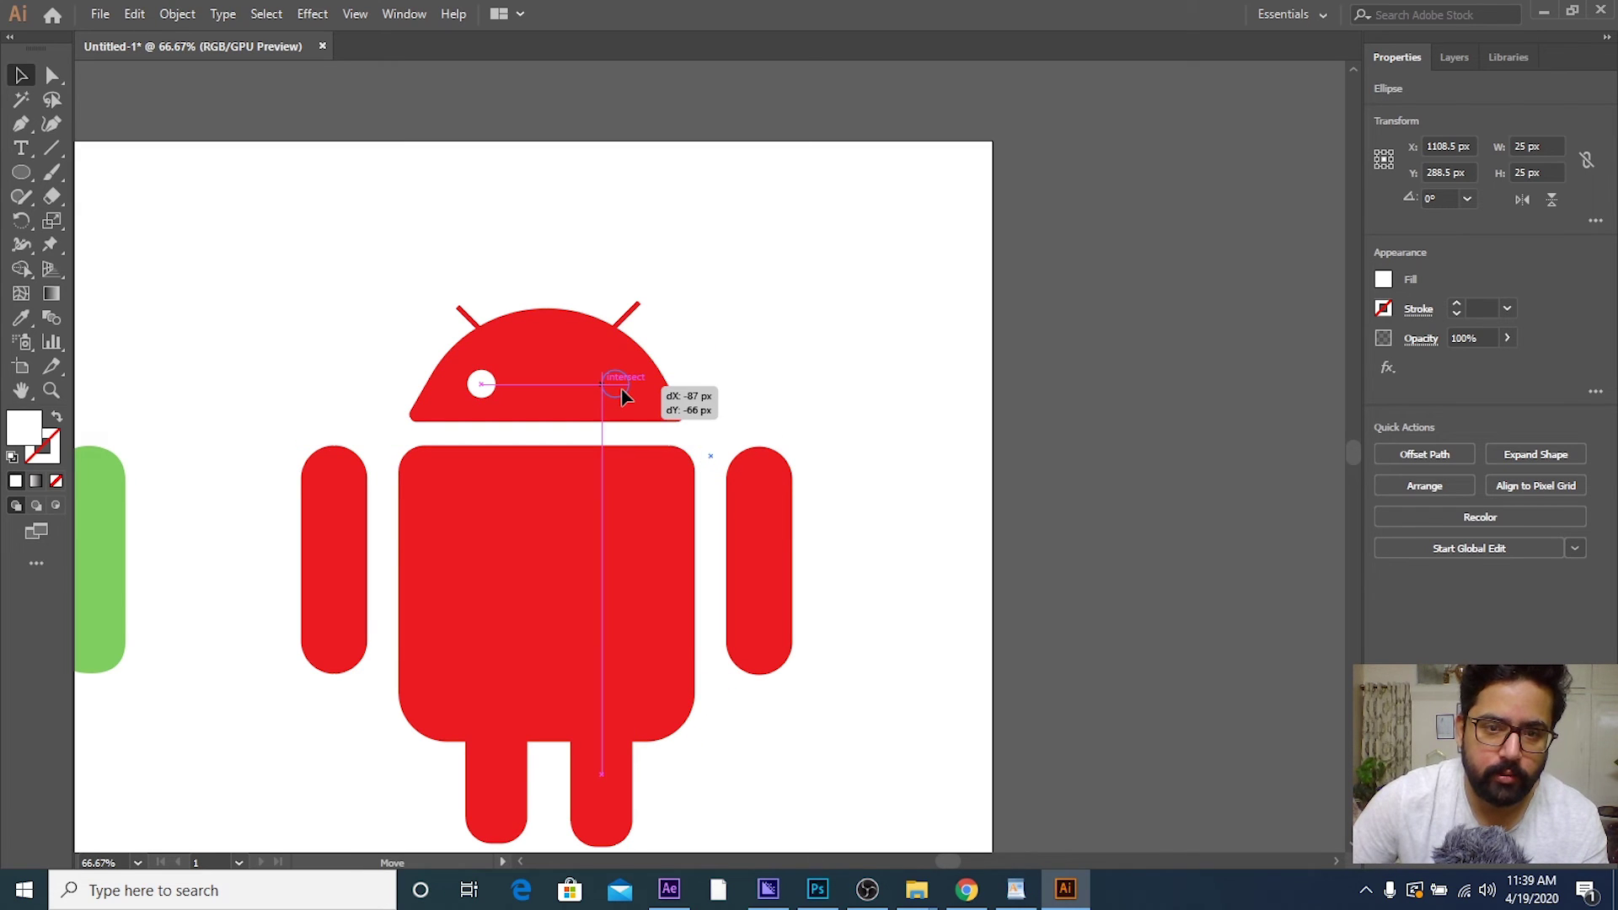
pyautogui.moveTo(621, 389); pyautogui.dragTo(631, 393)
pyautogui.click(846, 371)
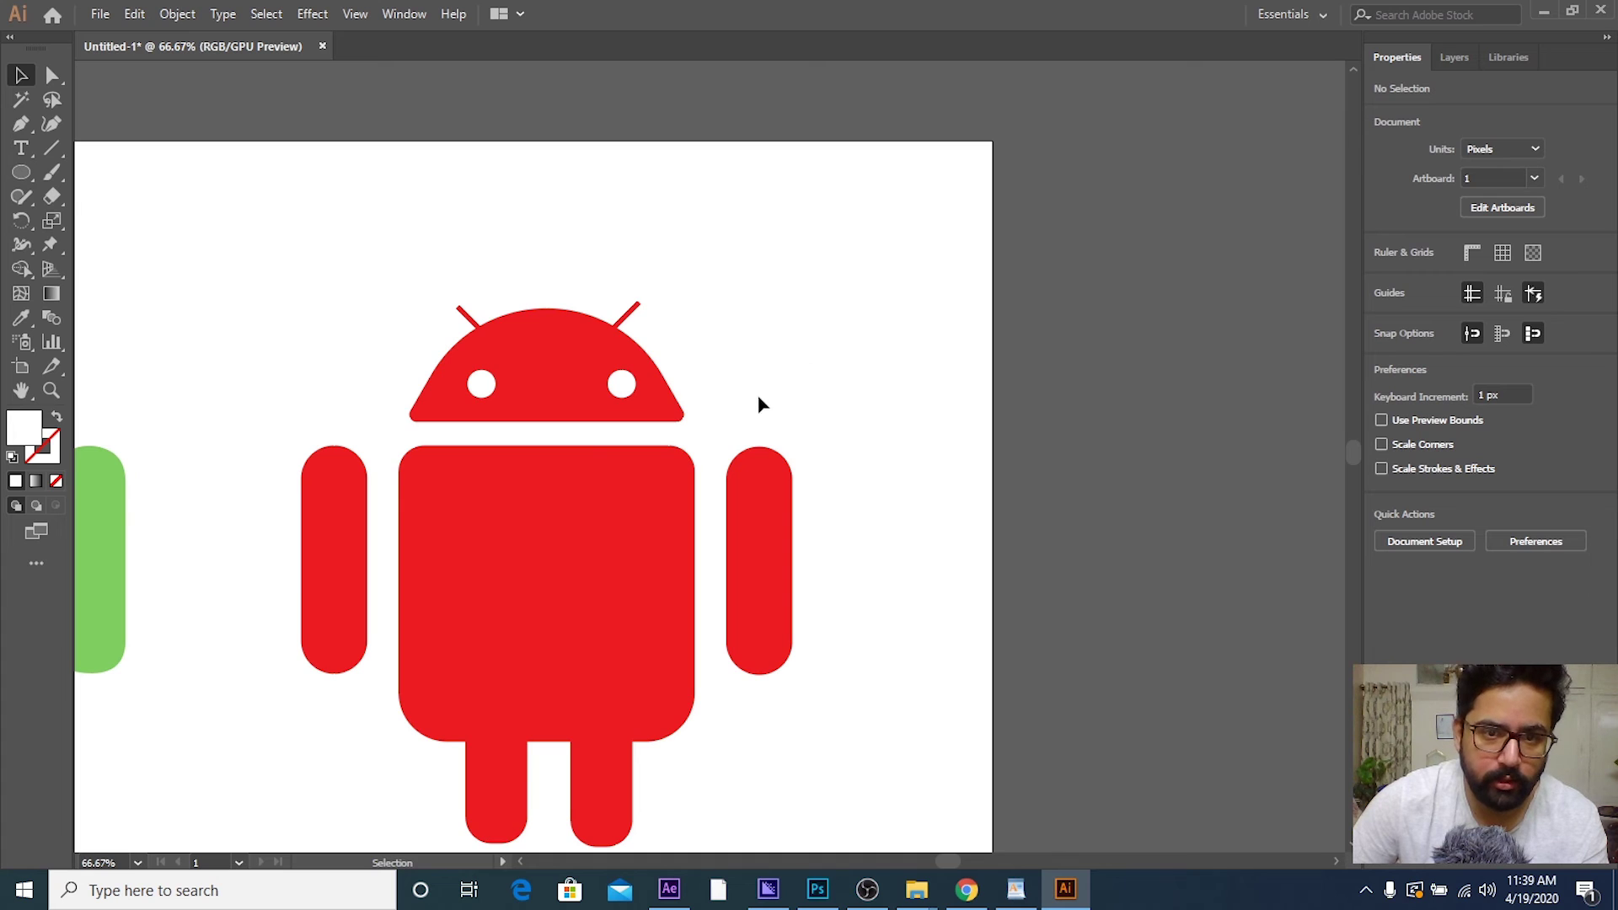
pyautogui.hotkey('ctrl', '-')
pyautogui.hotkey('ctrl', '-')
pyautogui.hotkey('ctrl', '-')
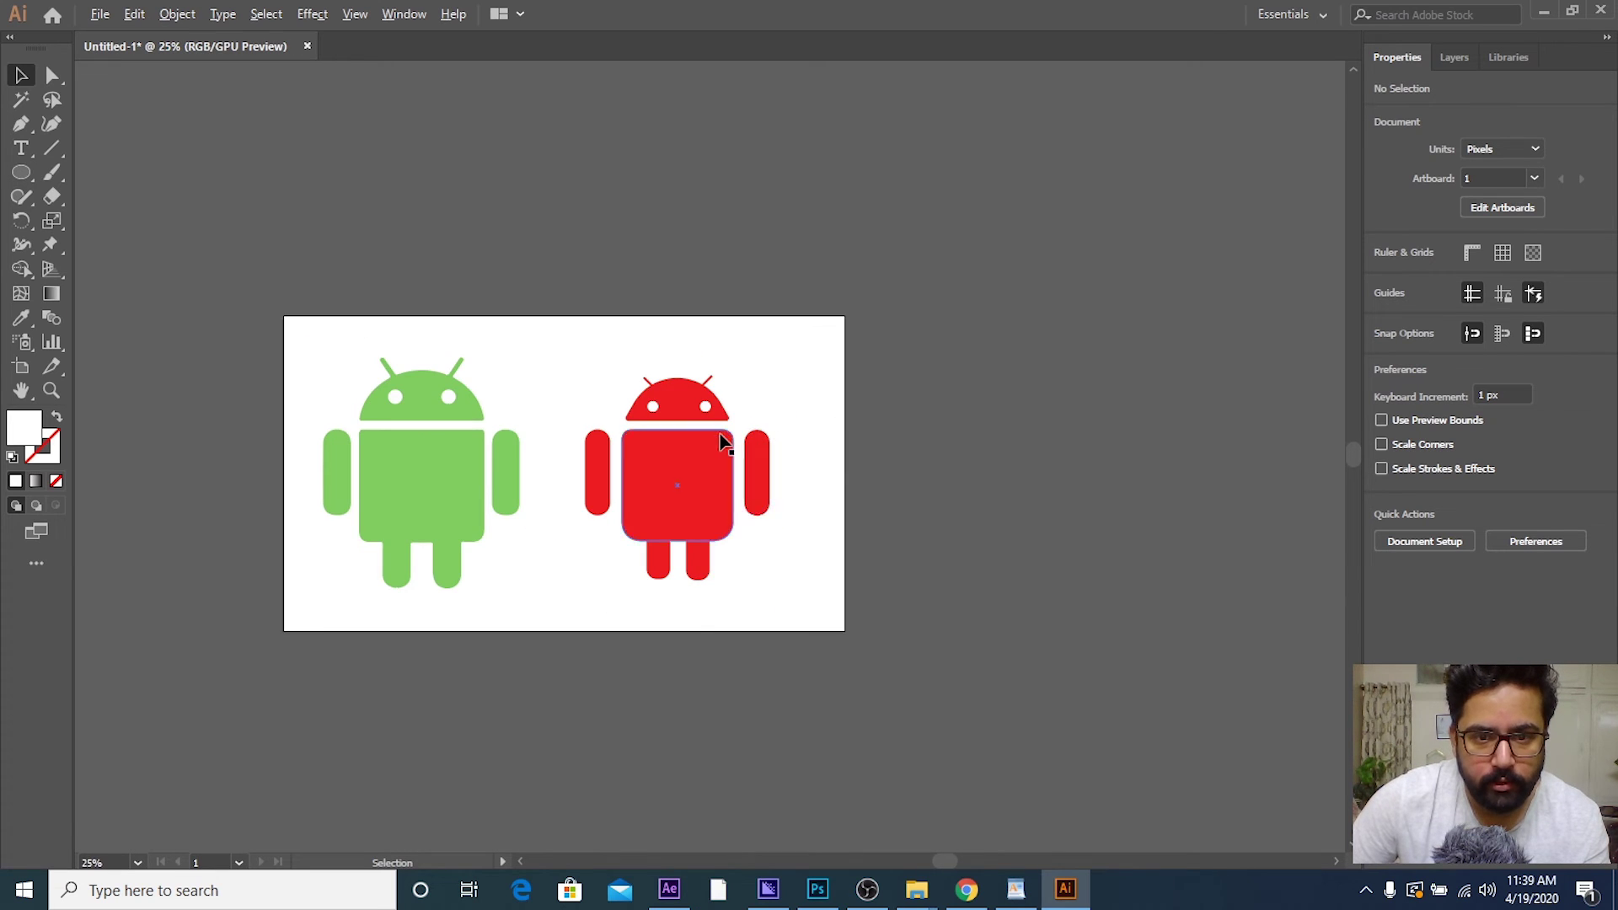
# Step: Select both white eyes, nudge them up with the Up arrow, then deselect
pyautogui.scroll(2, 723, 442)
pyautogui.scroll(-1, 719, 438)
pyautogui.scroll(-1, 719, 437)
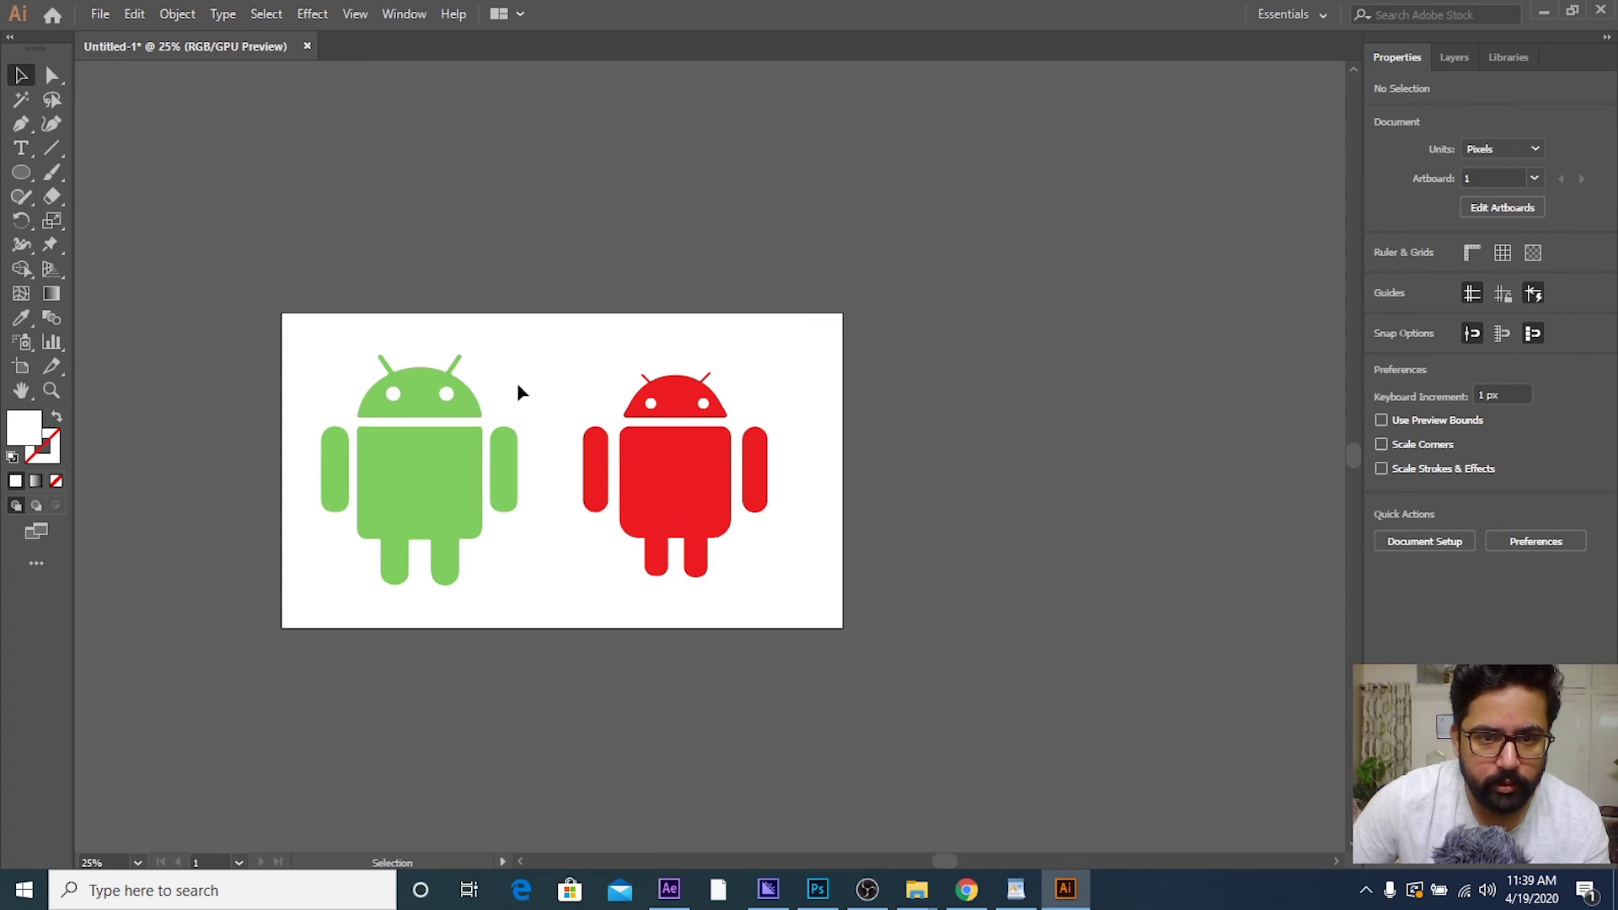
pyautogui.scroll(2, 517, 388)
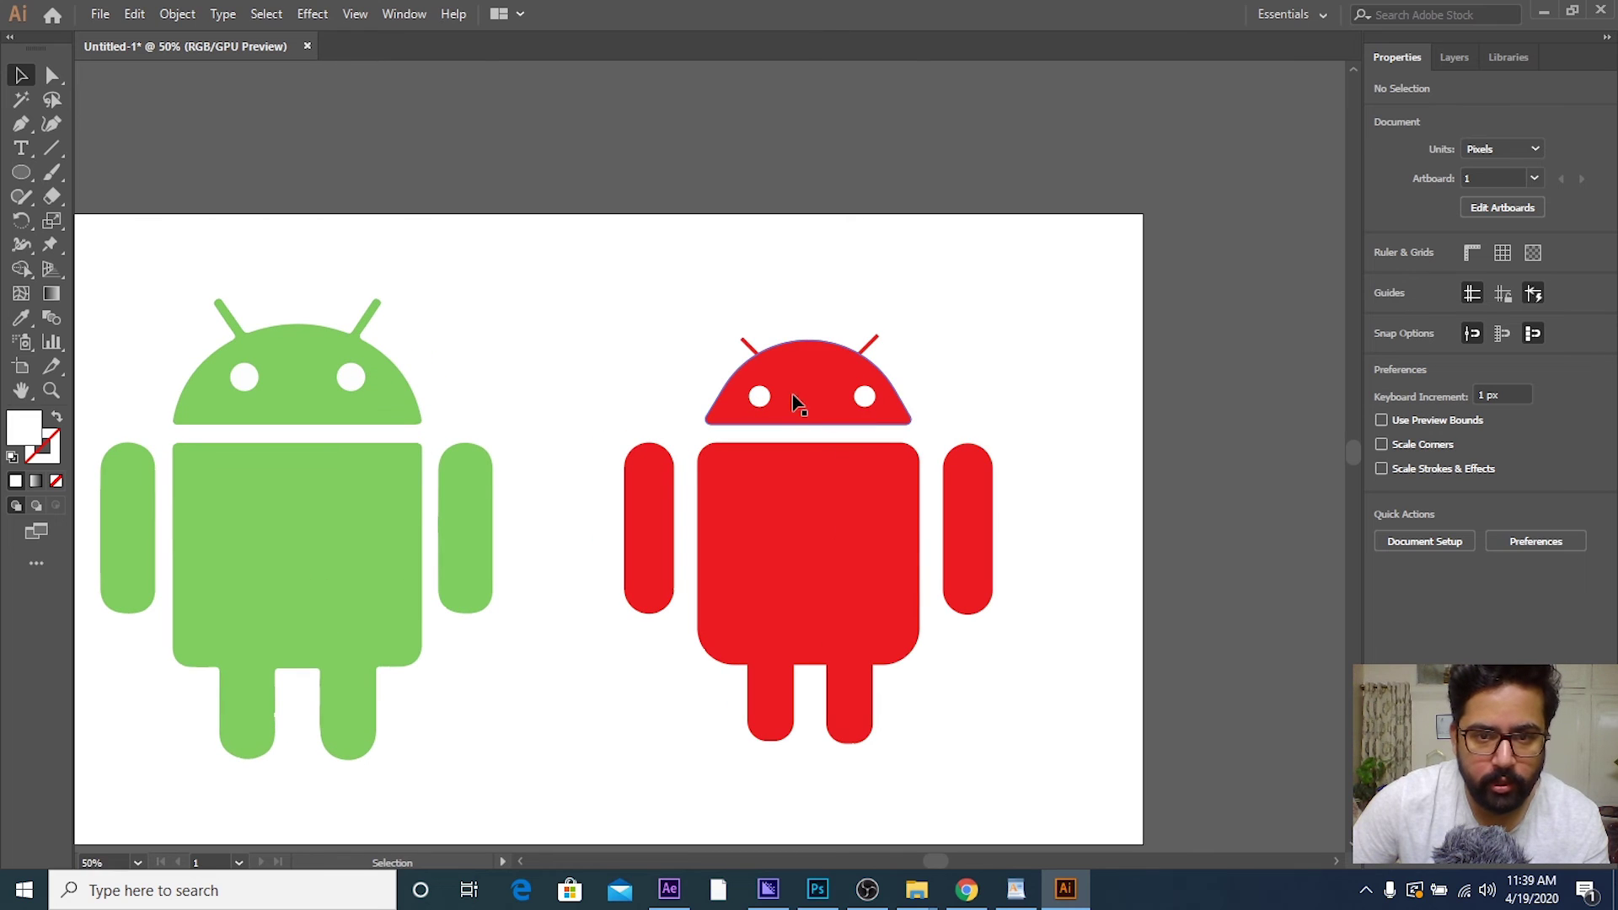
pyautogui.click(759, 397)
pyautogui.keyDown('shift'); pyautogui.click(864, 396); pyautogui.keyUp('shift')
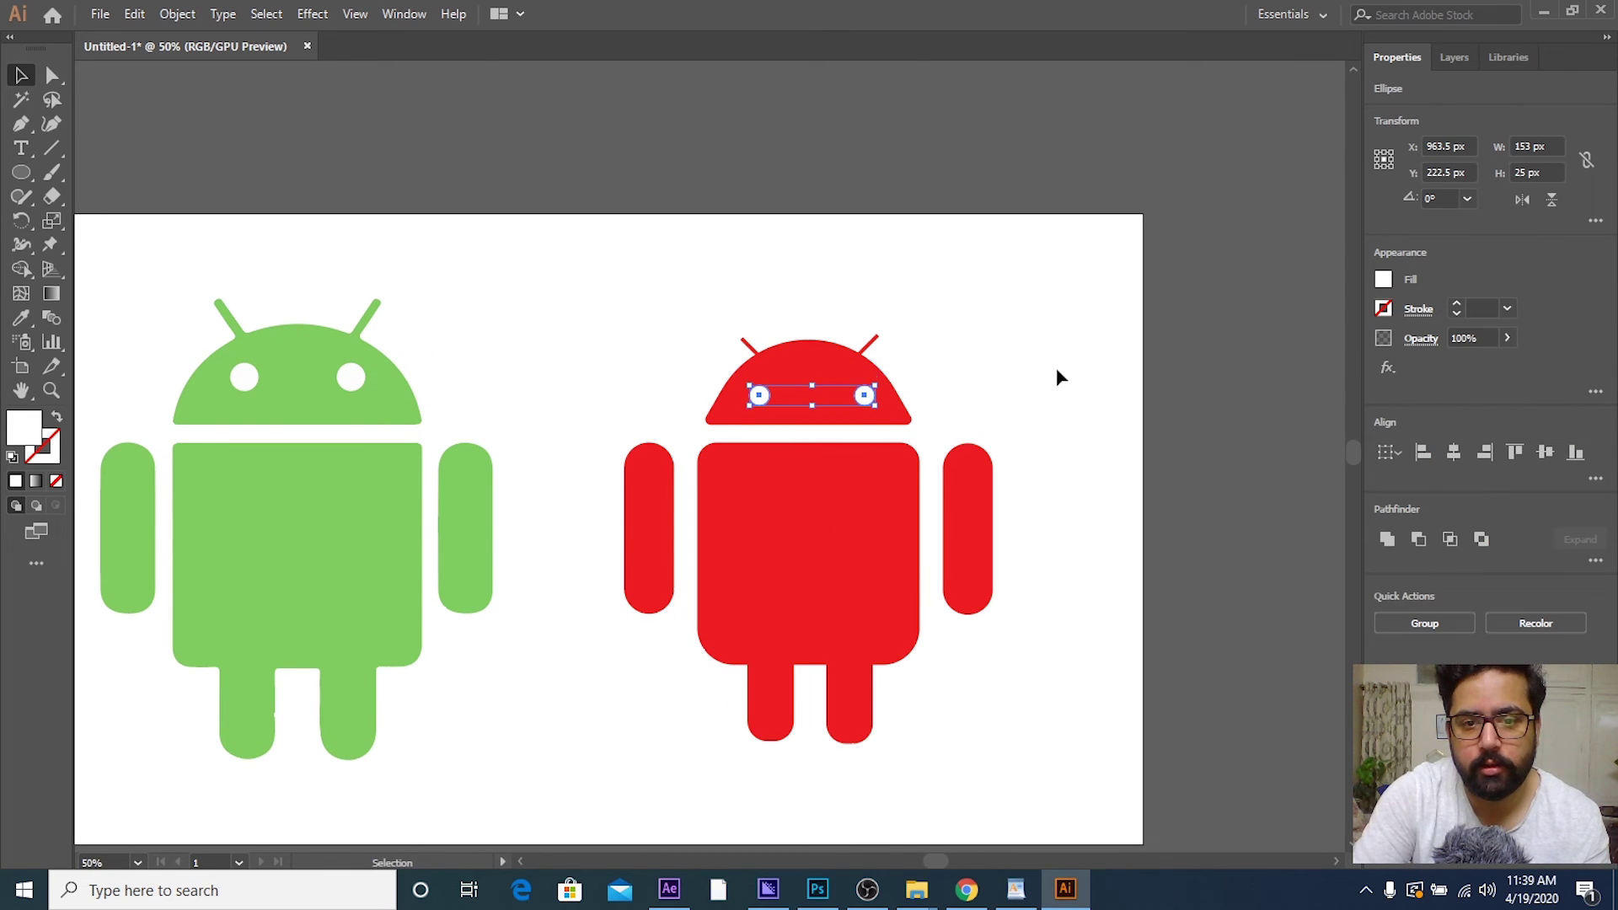
pyautogui.press('Up')
pyautogui.press('Up')
pyautogui.press('Up')
pyautogui.press('Up')
pyautogui.press('Up')
pyautogui.press('Up')
pyautogui.press('Up')
pyautogui.press('Up')
pyautogui.press('Up')
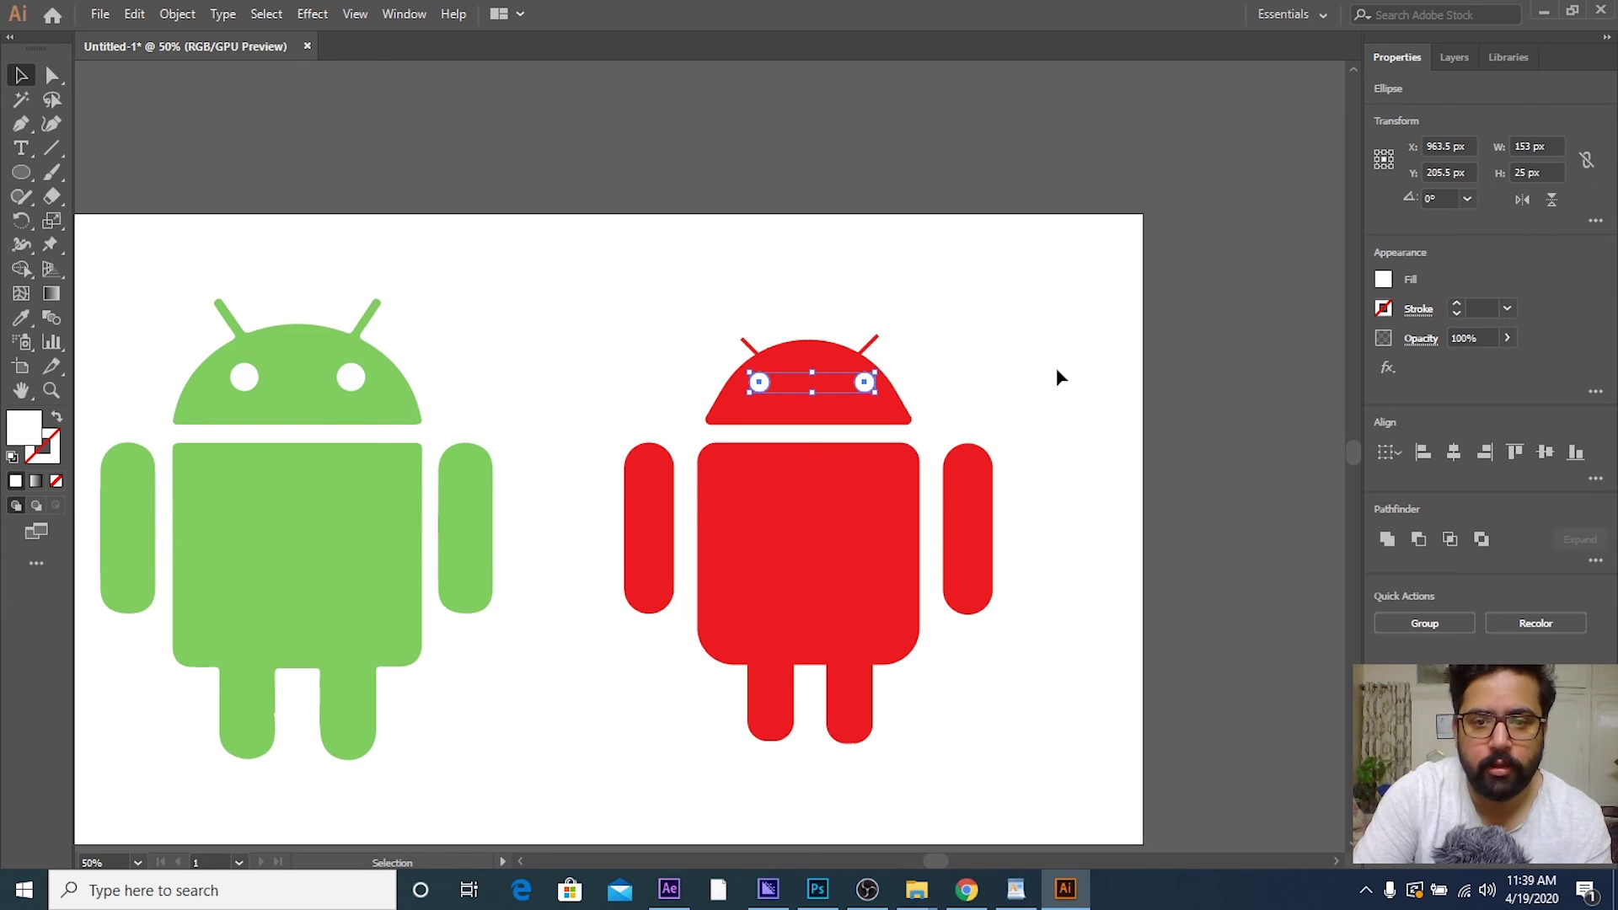
pyautogui.click(1059, 377)
pyautogui.scroll(-2, 842, 477)
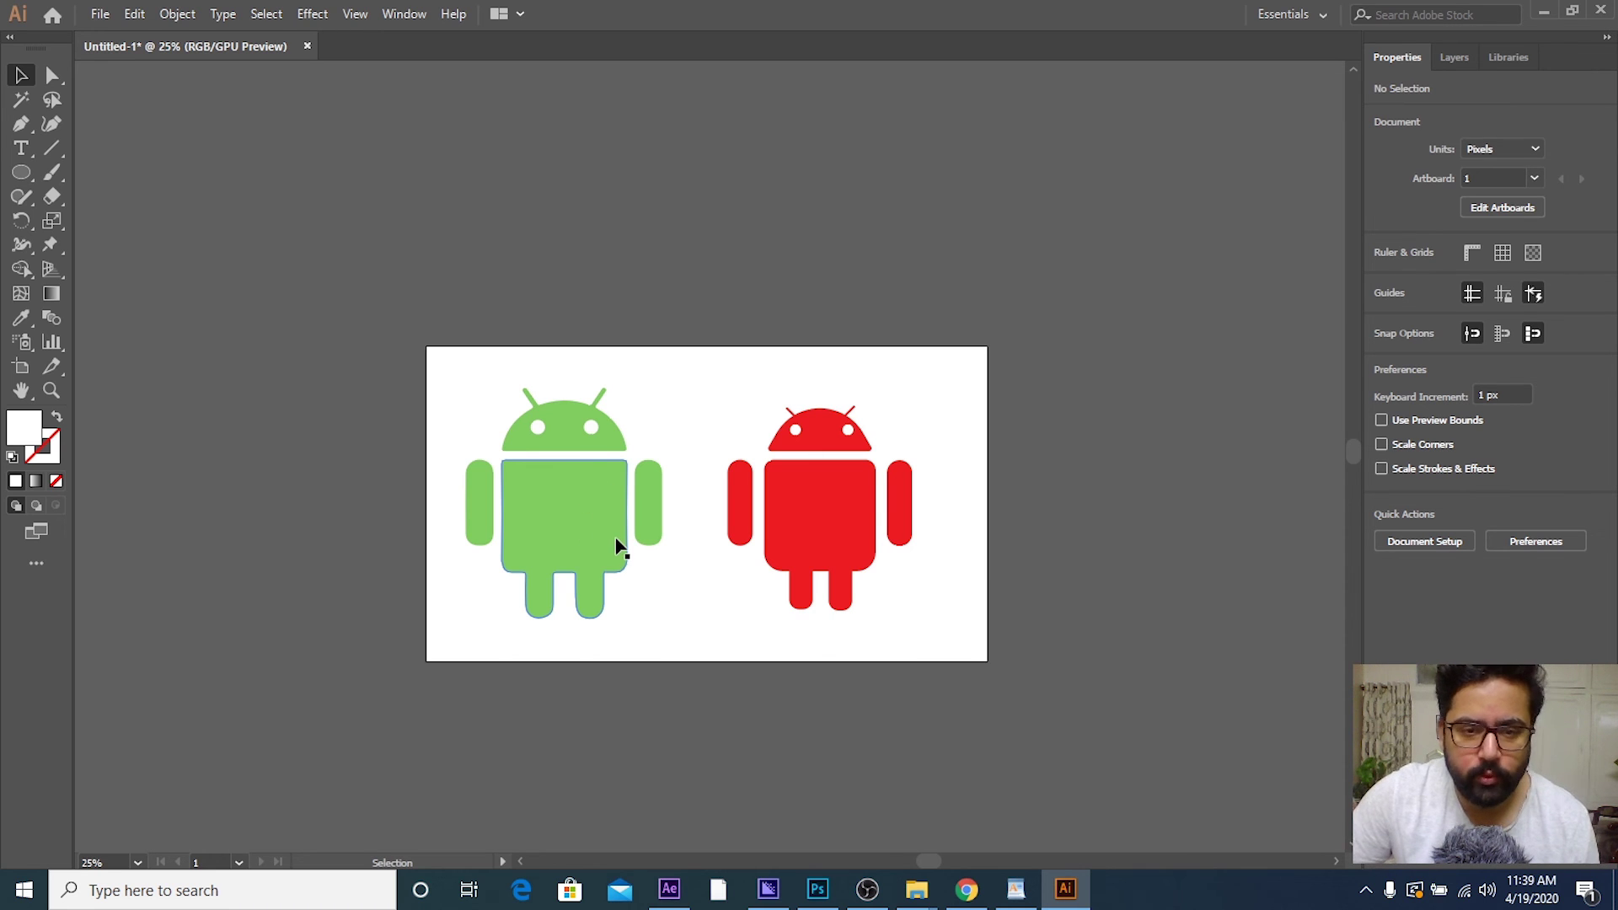
pyautogui.scroll(1, 628, 565)
pyautogui.scroll(-1, 661, 578)
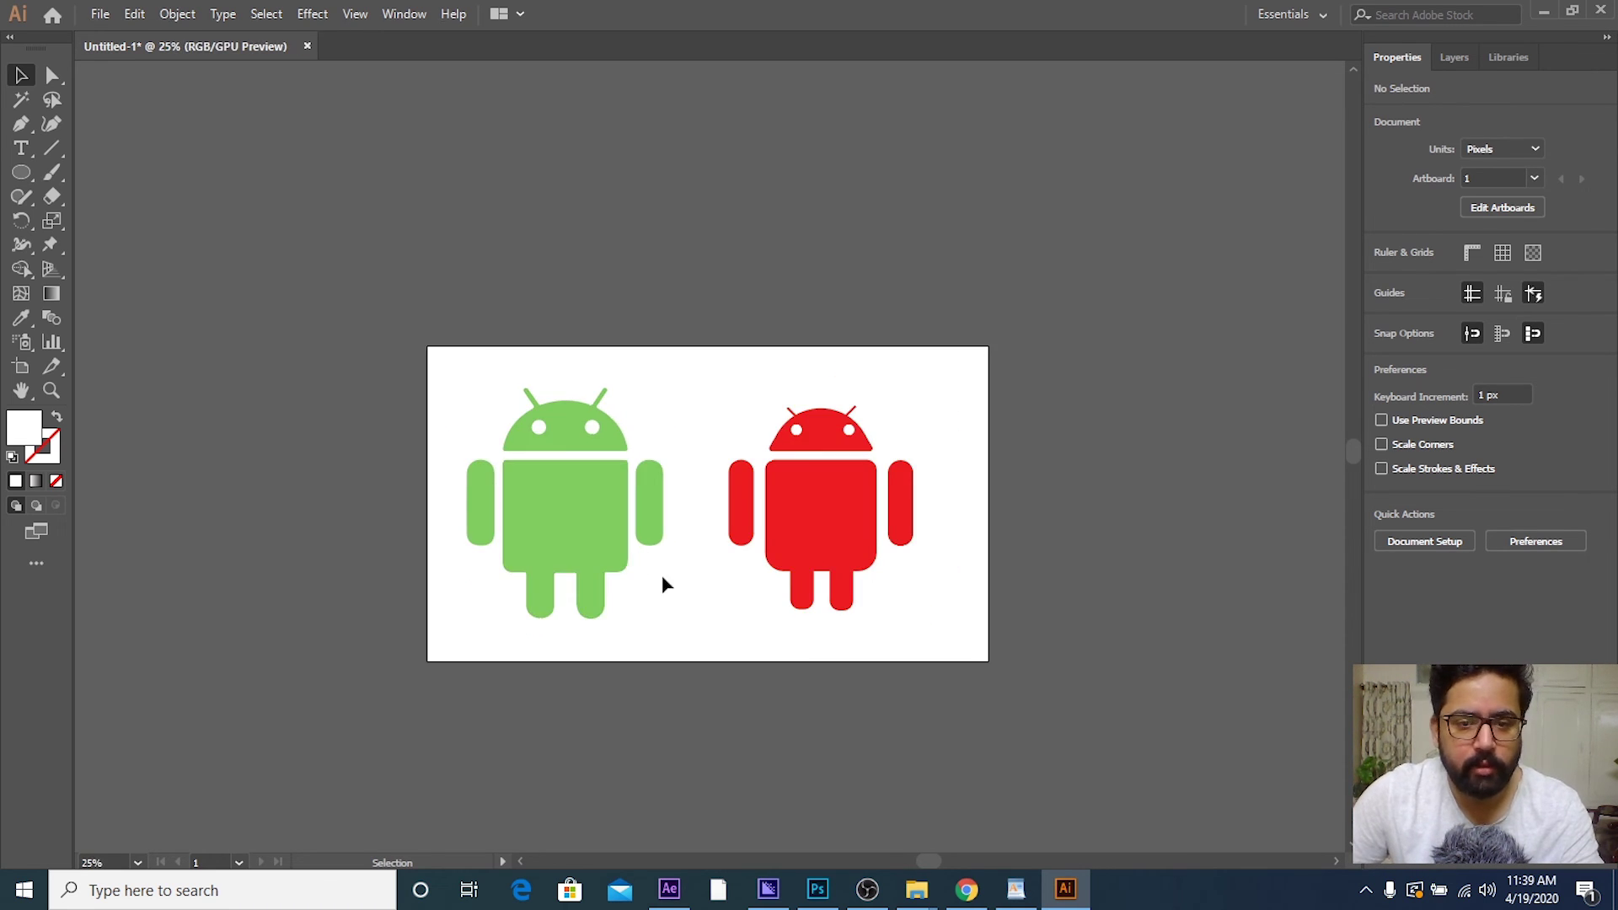
pyautogui.scroll(1, 610, 589)
pyautogui.scroll(2, 611, 597)
pyautogui.moveTo(21, 173); pyautogui.dragTo(108, 177)
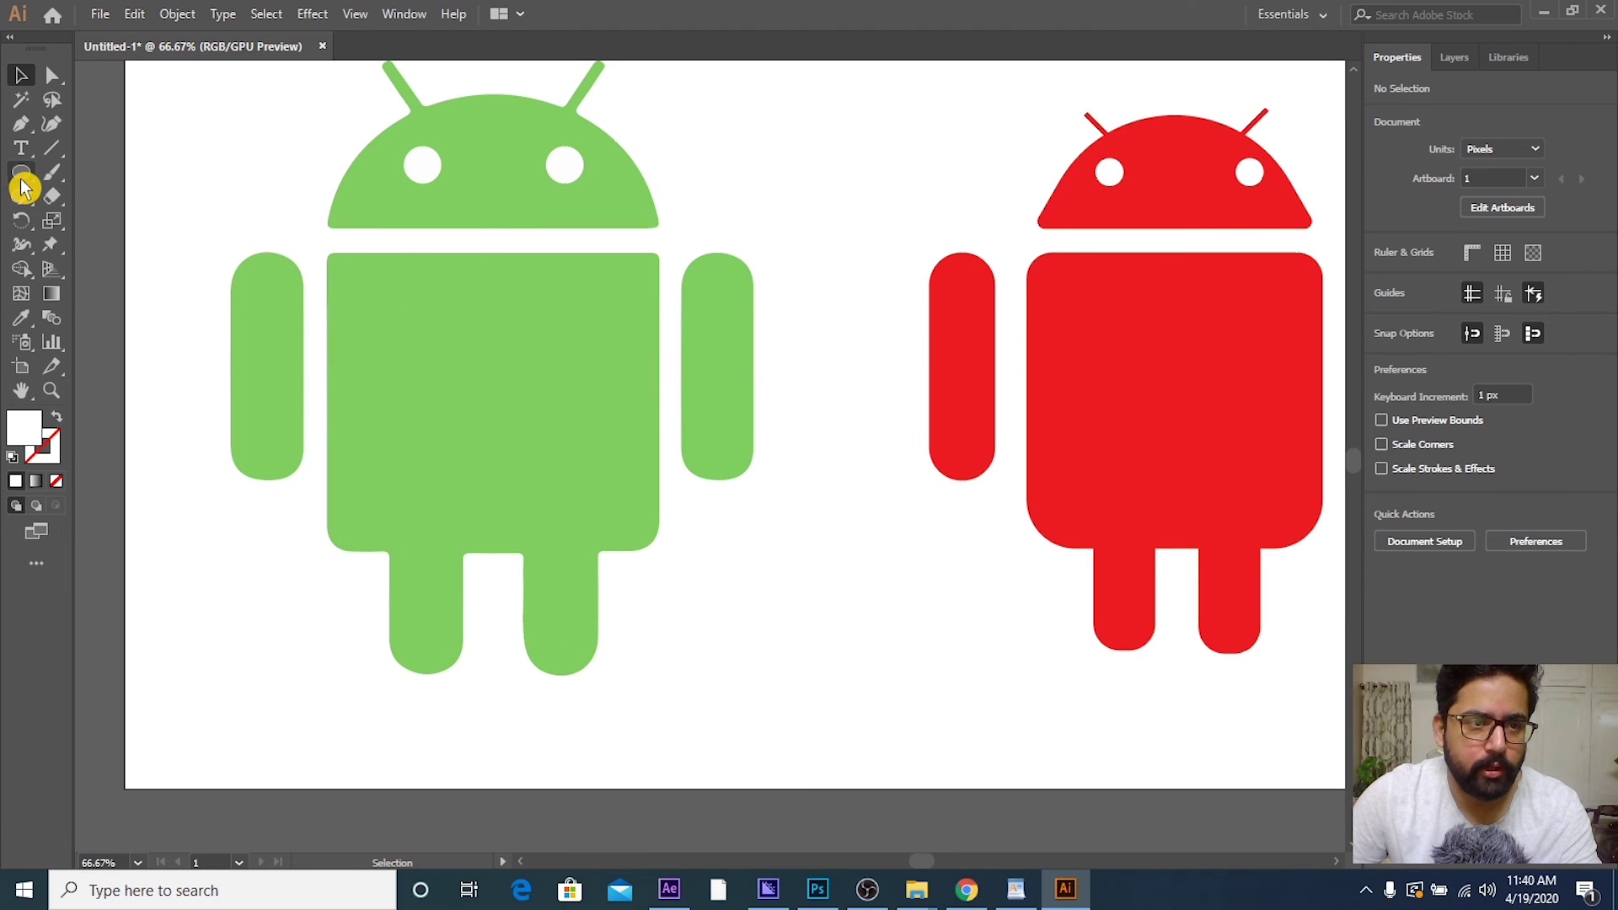
pyautogui.click(108, 177)
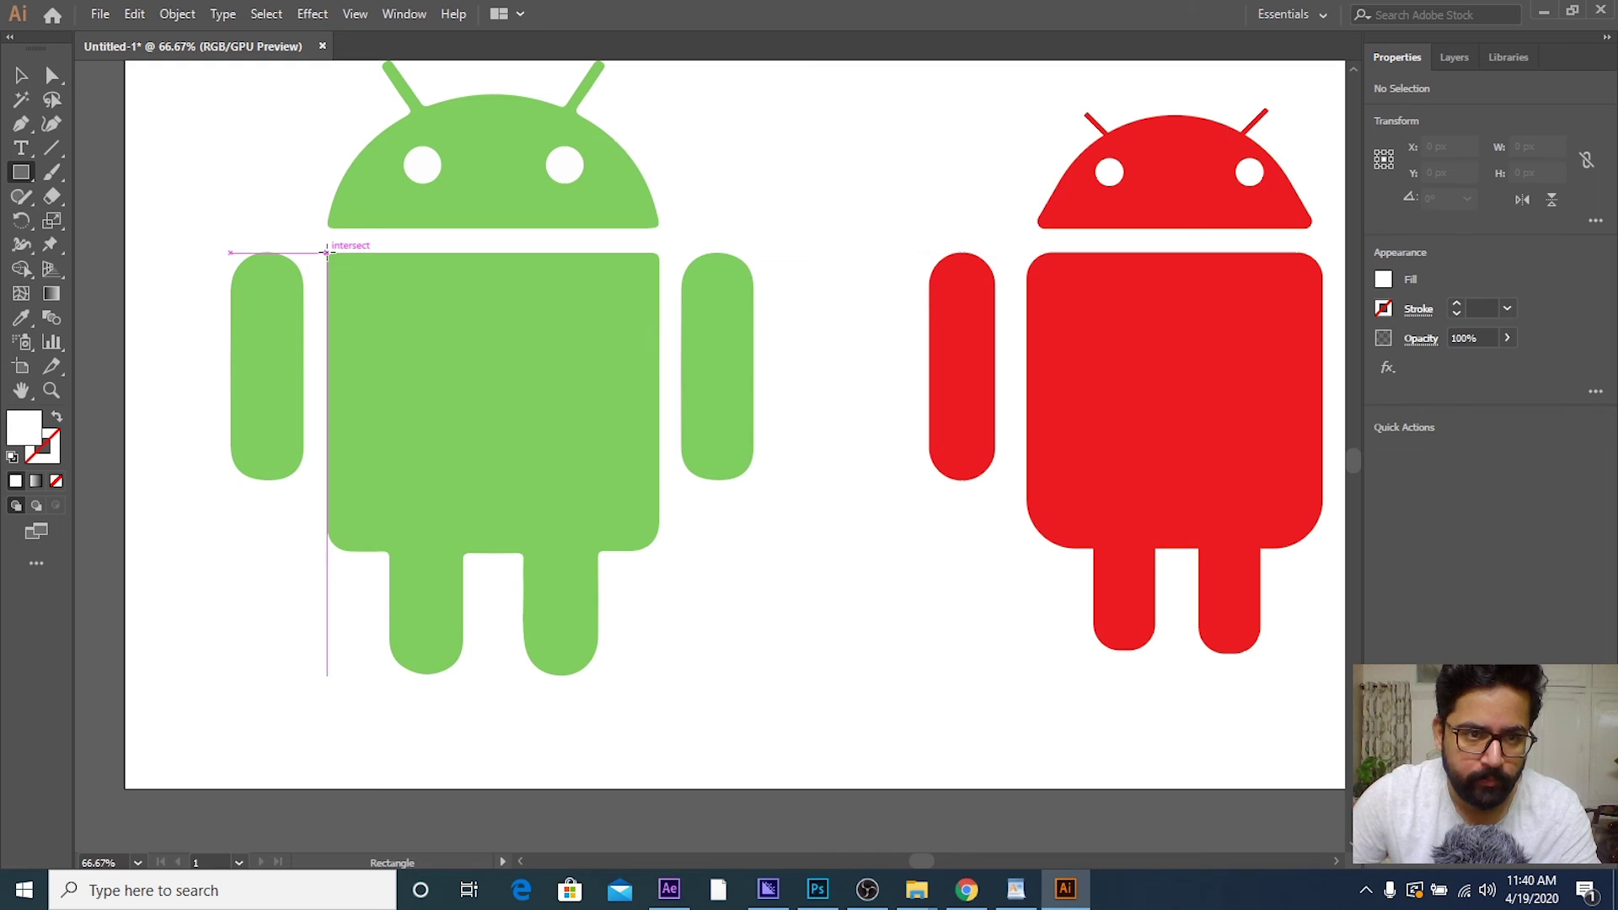
pyautogui.moveTo(327, 253)
pyautogui.mouseDown()
pyautogui.moveTo(612, 535)
pyautogui.moveTo(658, 549)
pyautogui.mouseUp()
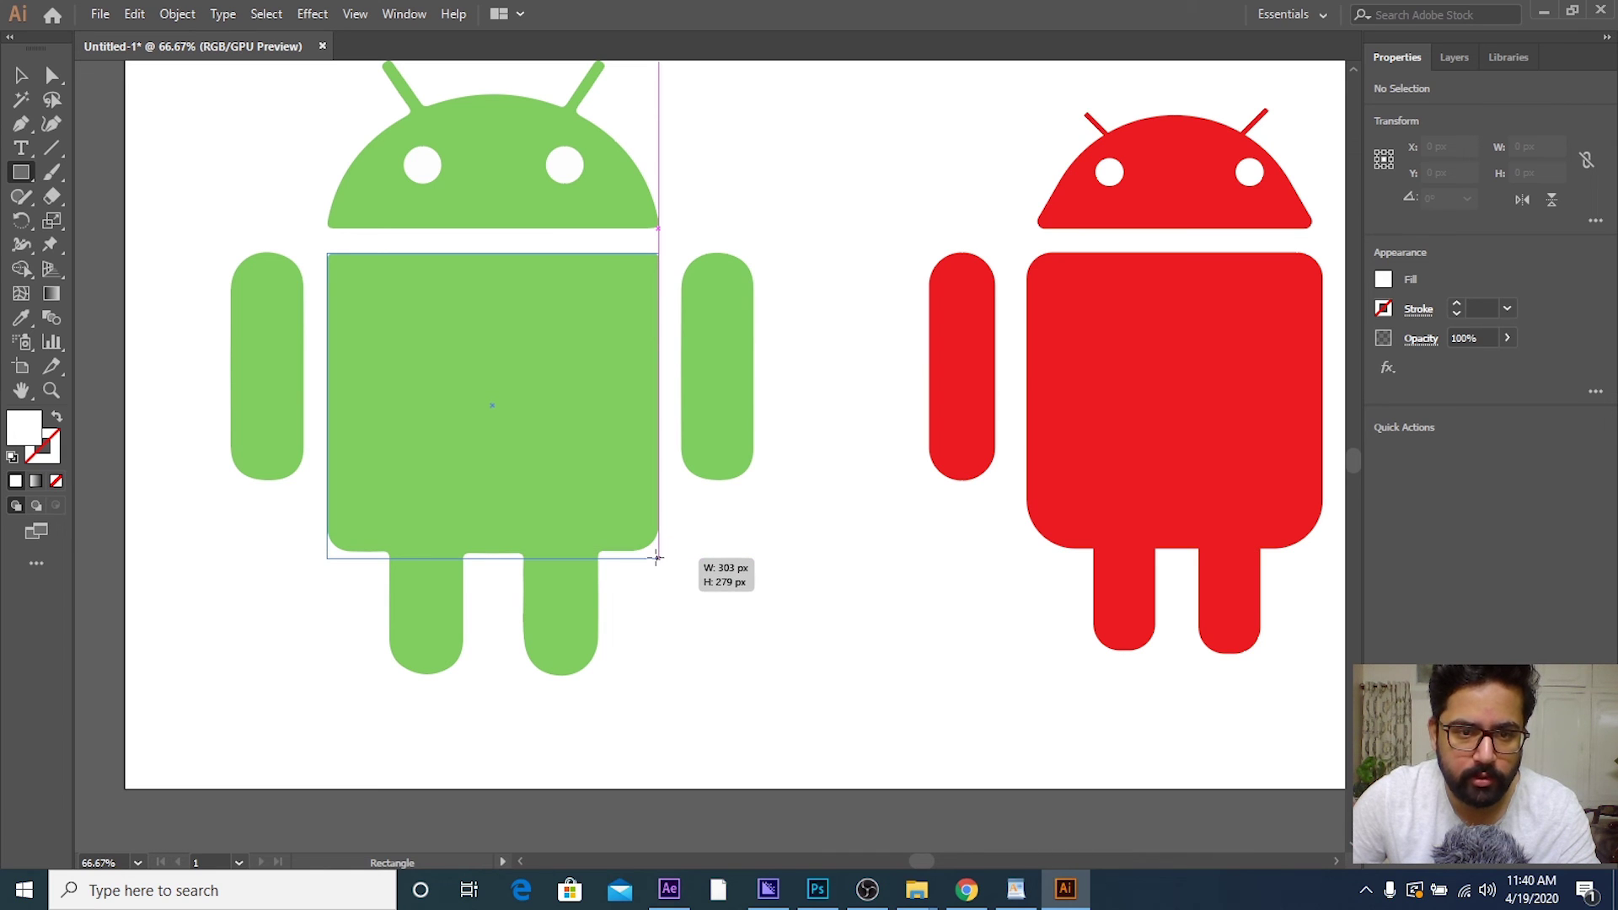
pyautogui.moveTo(658, 549); pyautogui.dragTo(658, 552)
pyautogui.hotkey('ctrl', 'z')
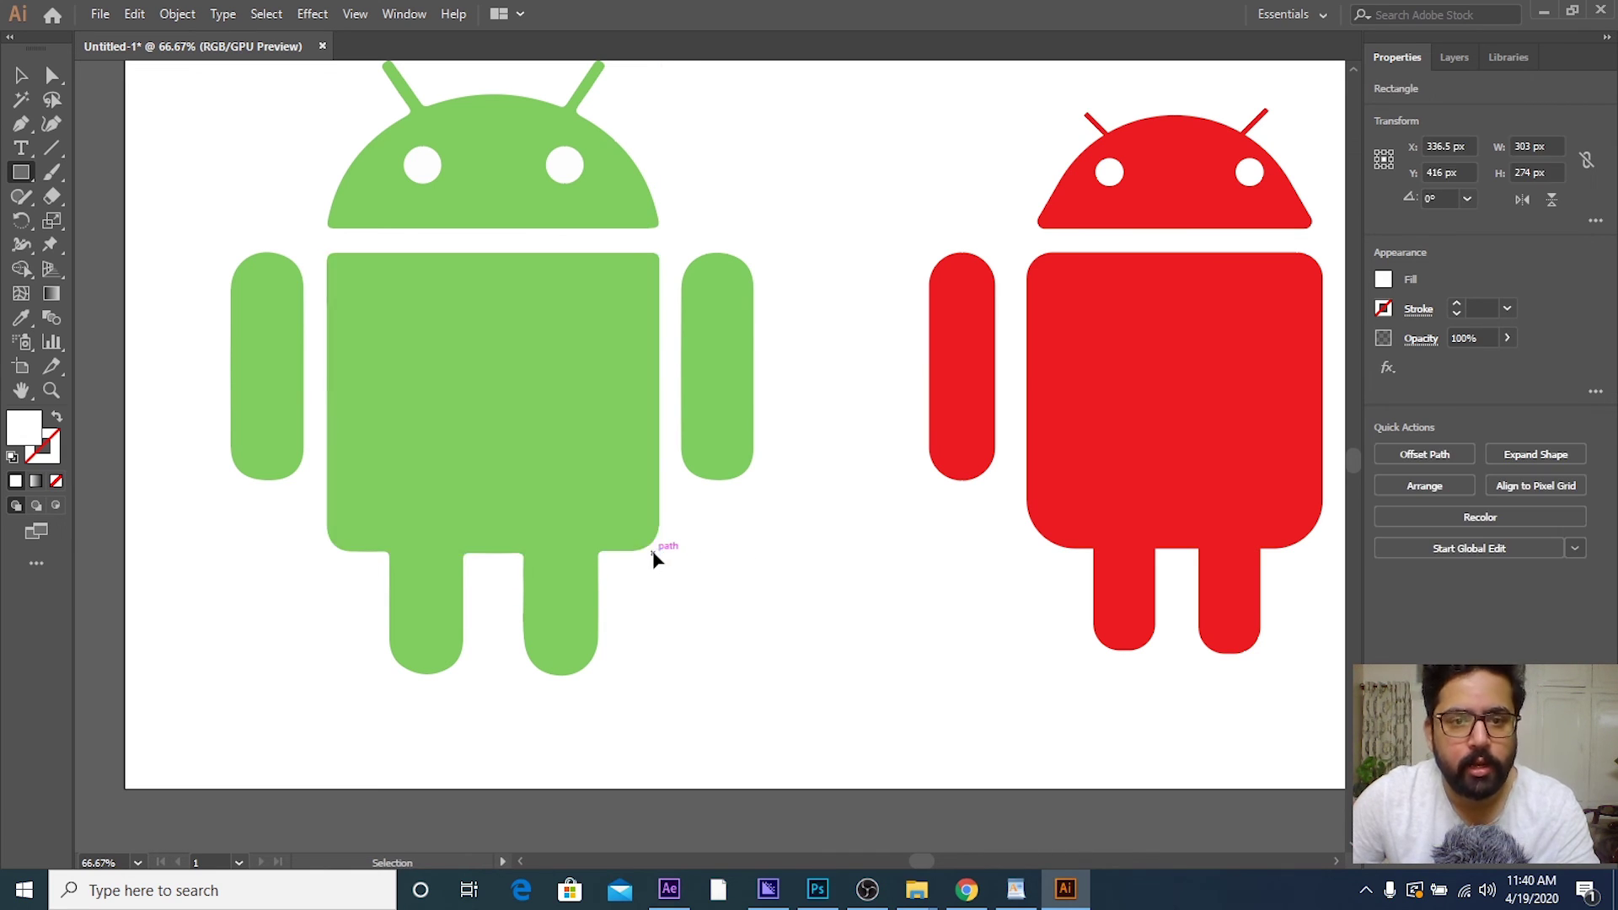
pyautogui.click(21, 75)
pyautogui.scroll(-3, 788, 509)
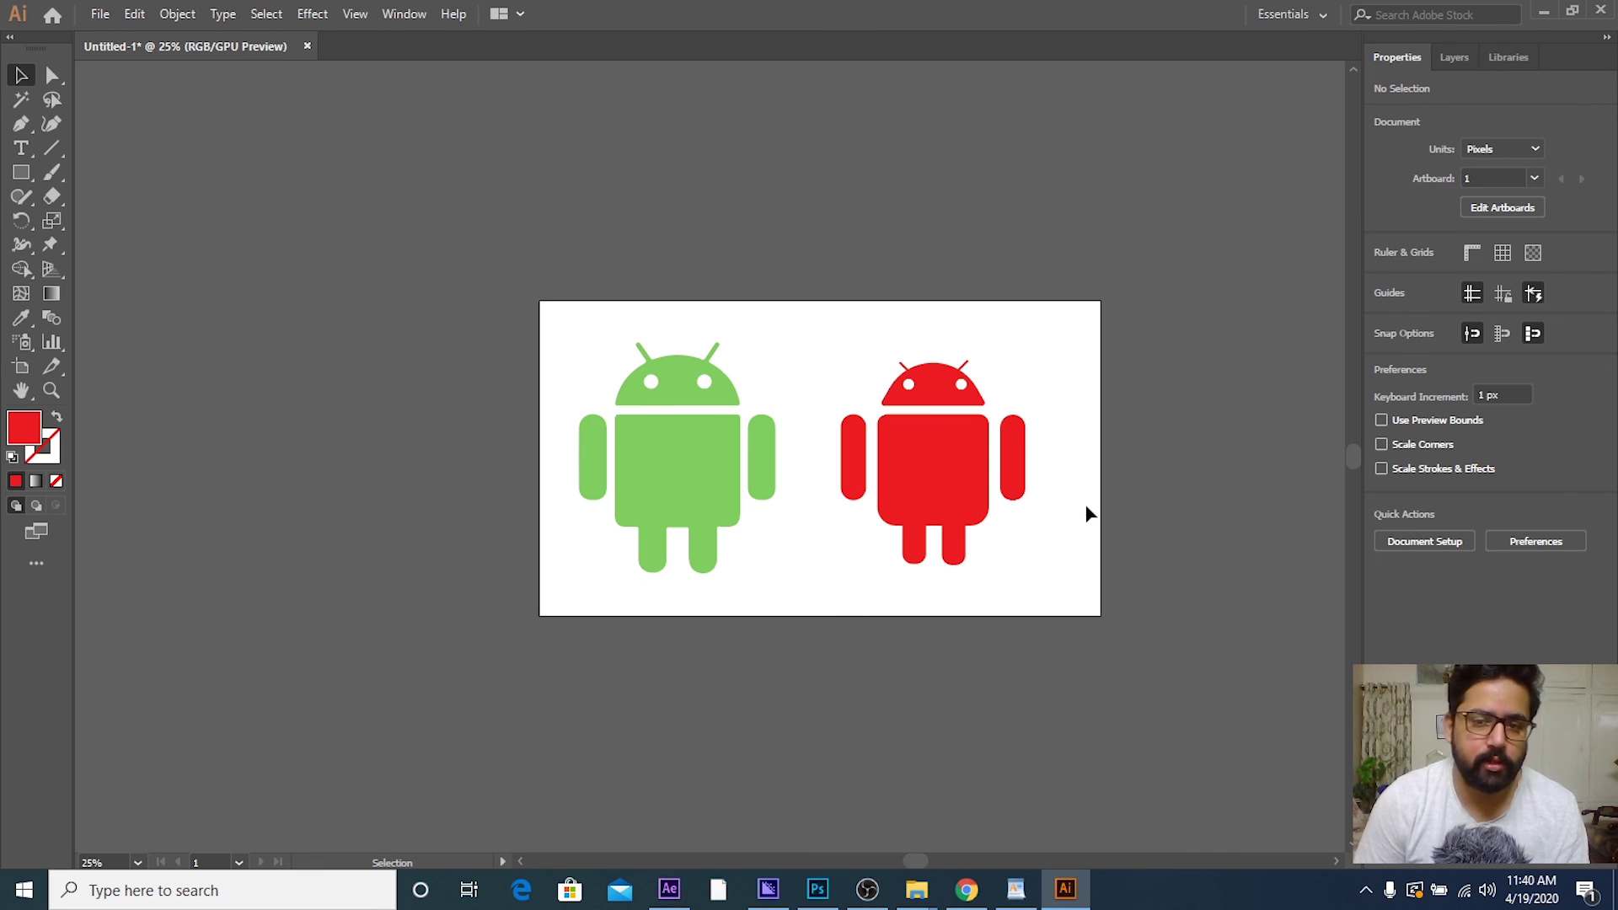
pyautogui.scroll(2, 943, 416)
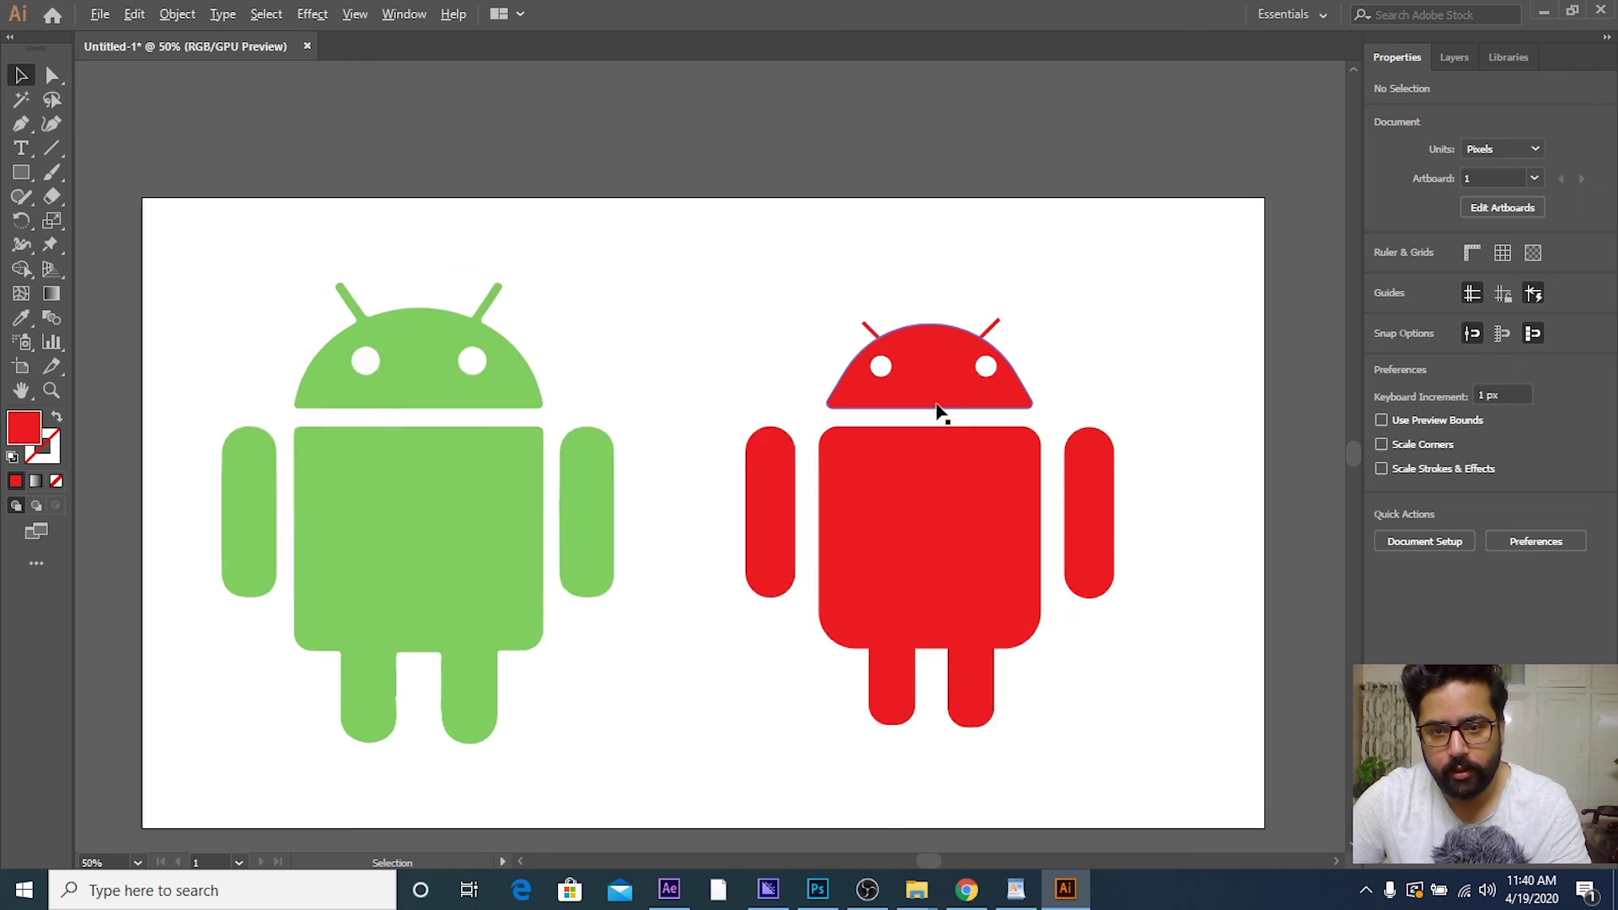
pyautogui.scroll(1, 939, 415)
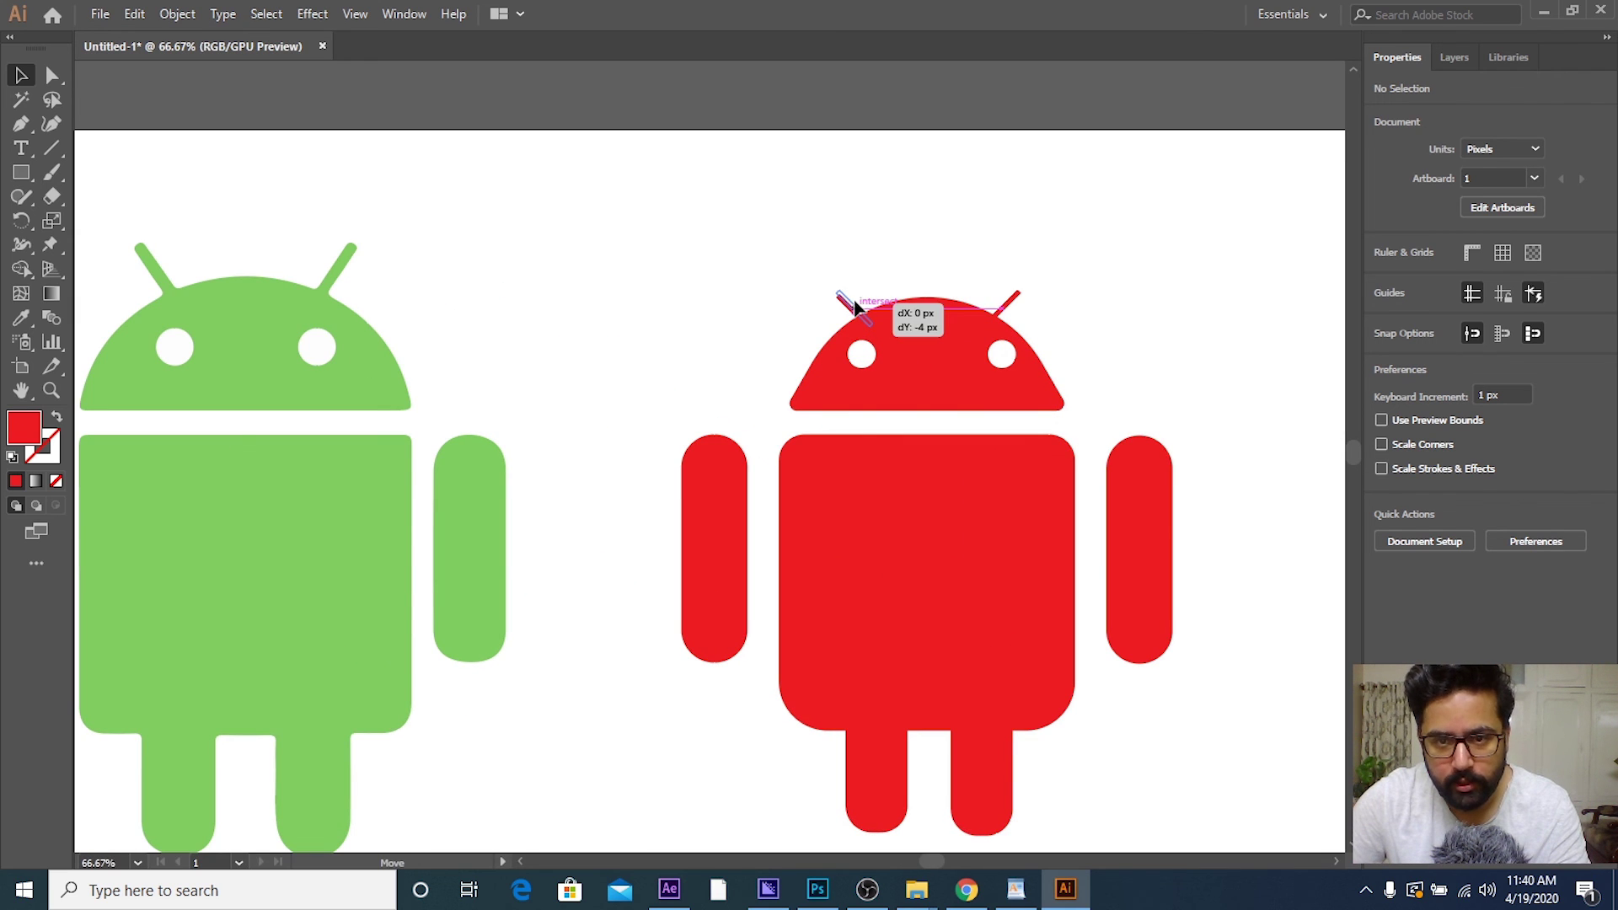
pyautogui.scroll(-1, 910, 350)
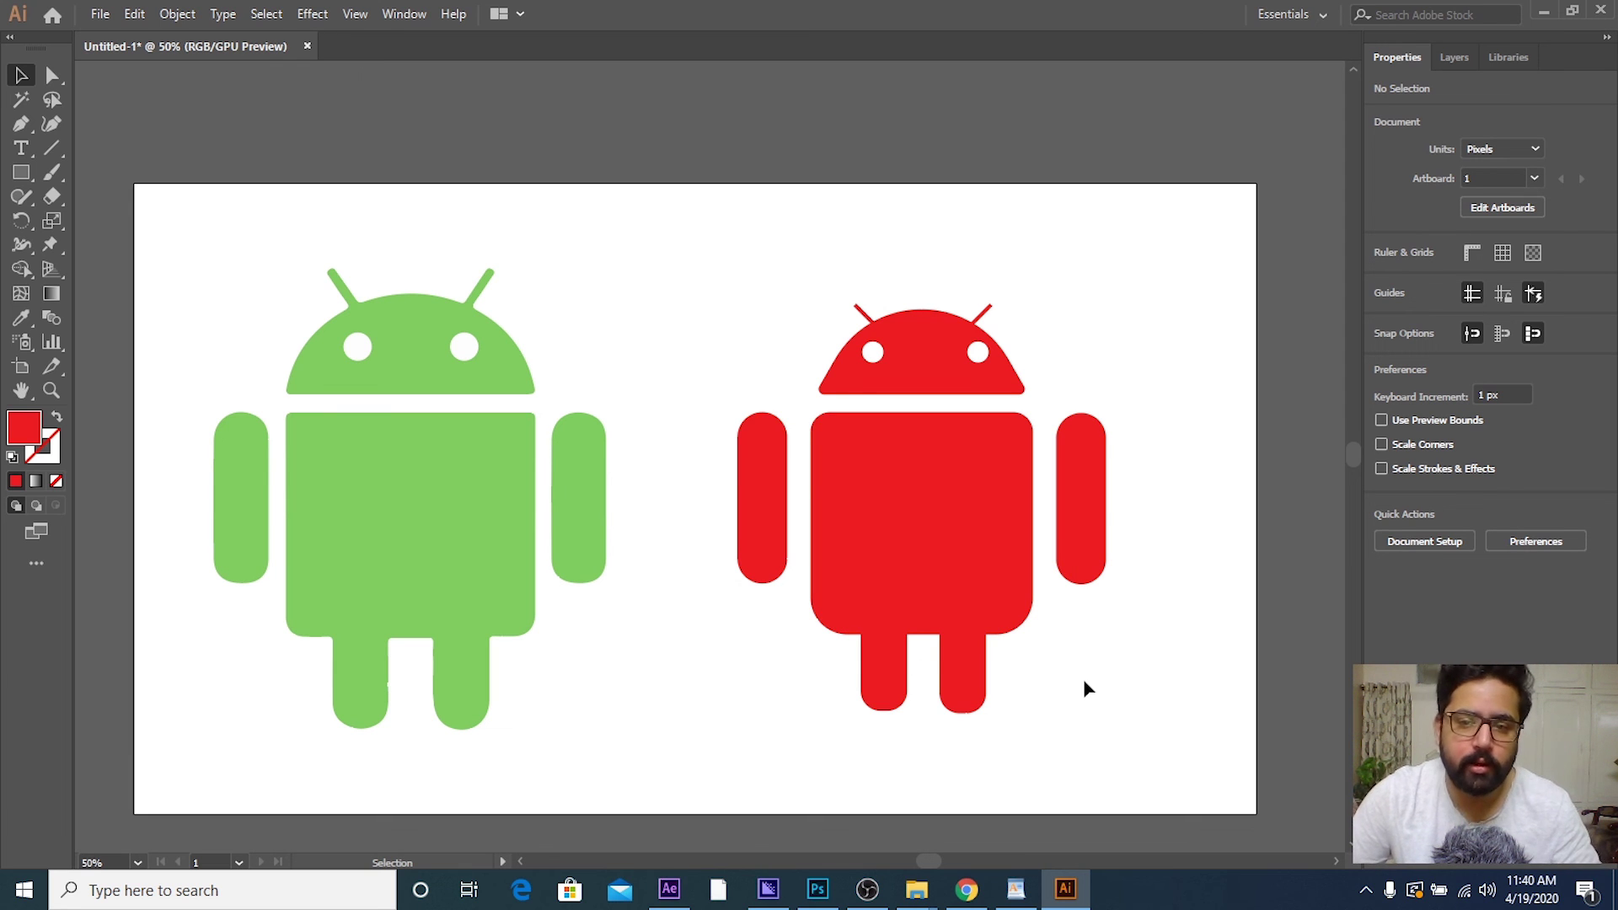
pyautogui.scroll(1, 1081, 681)
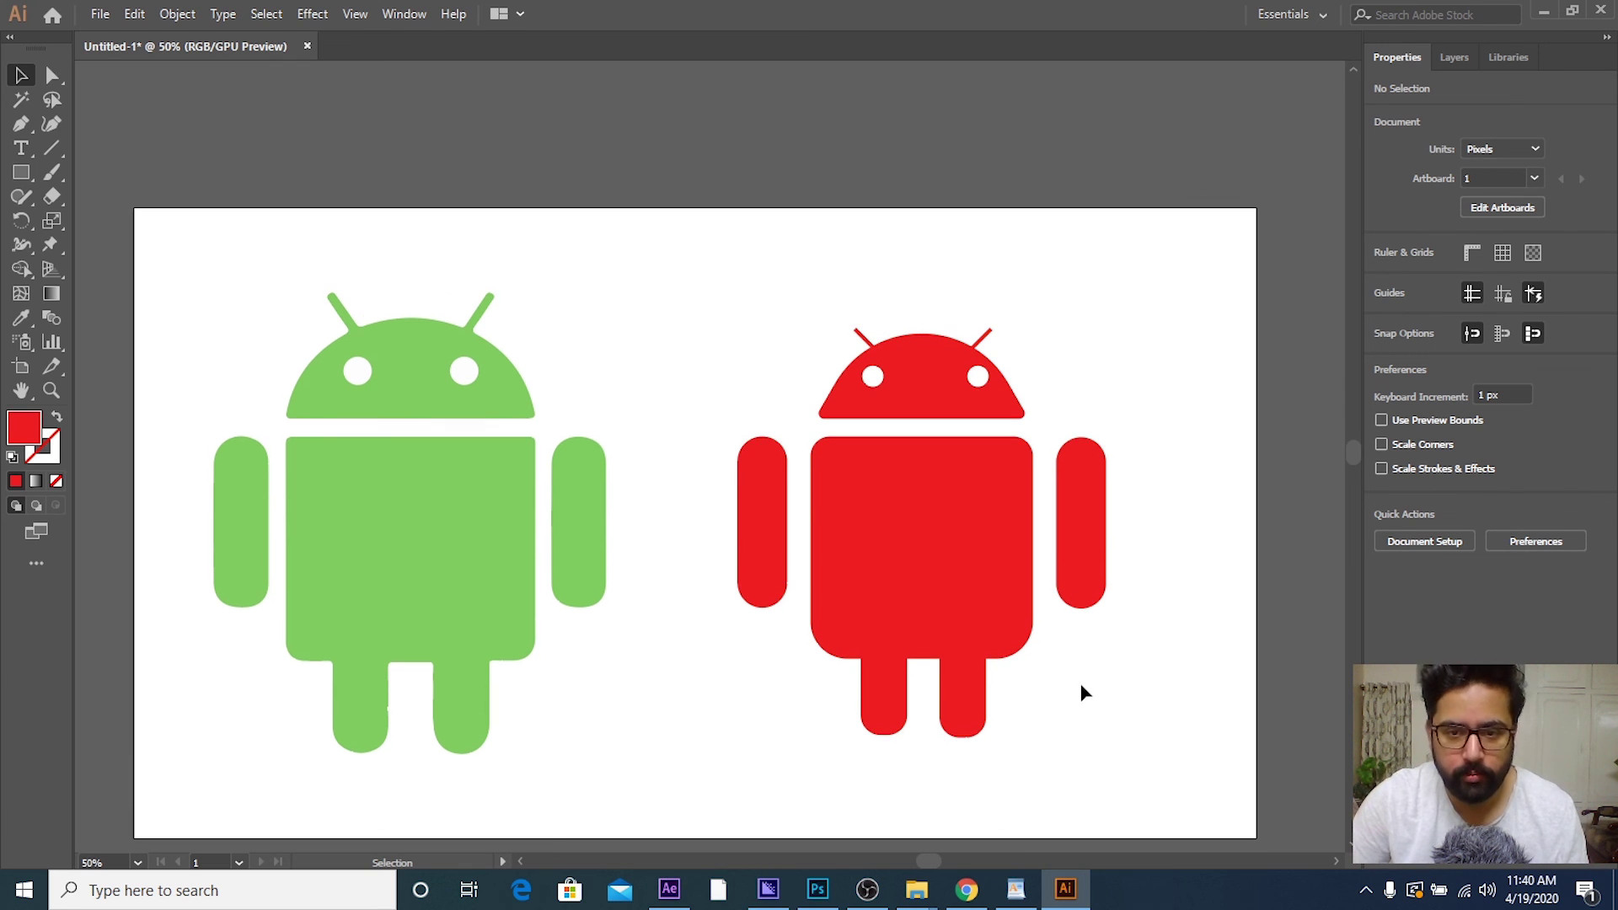
pyautogui.scroll(-1, 1080, 682)
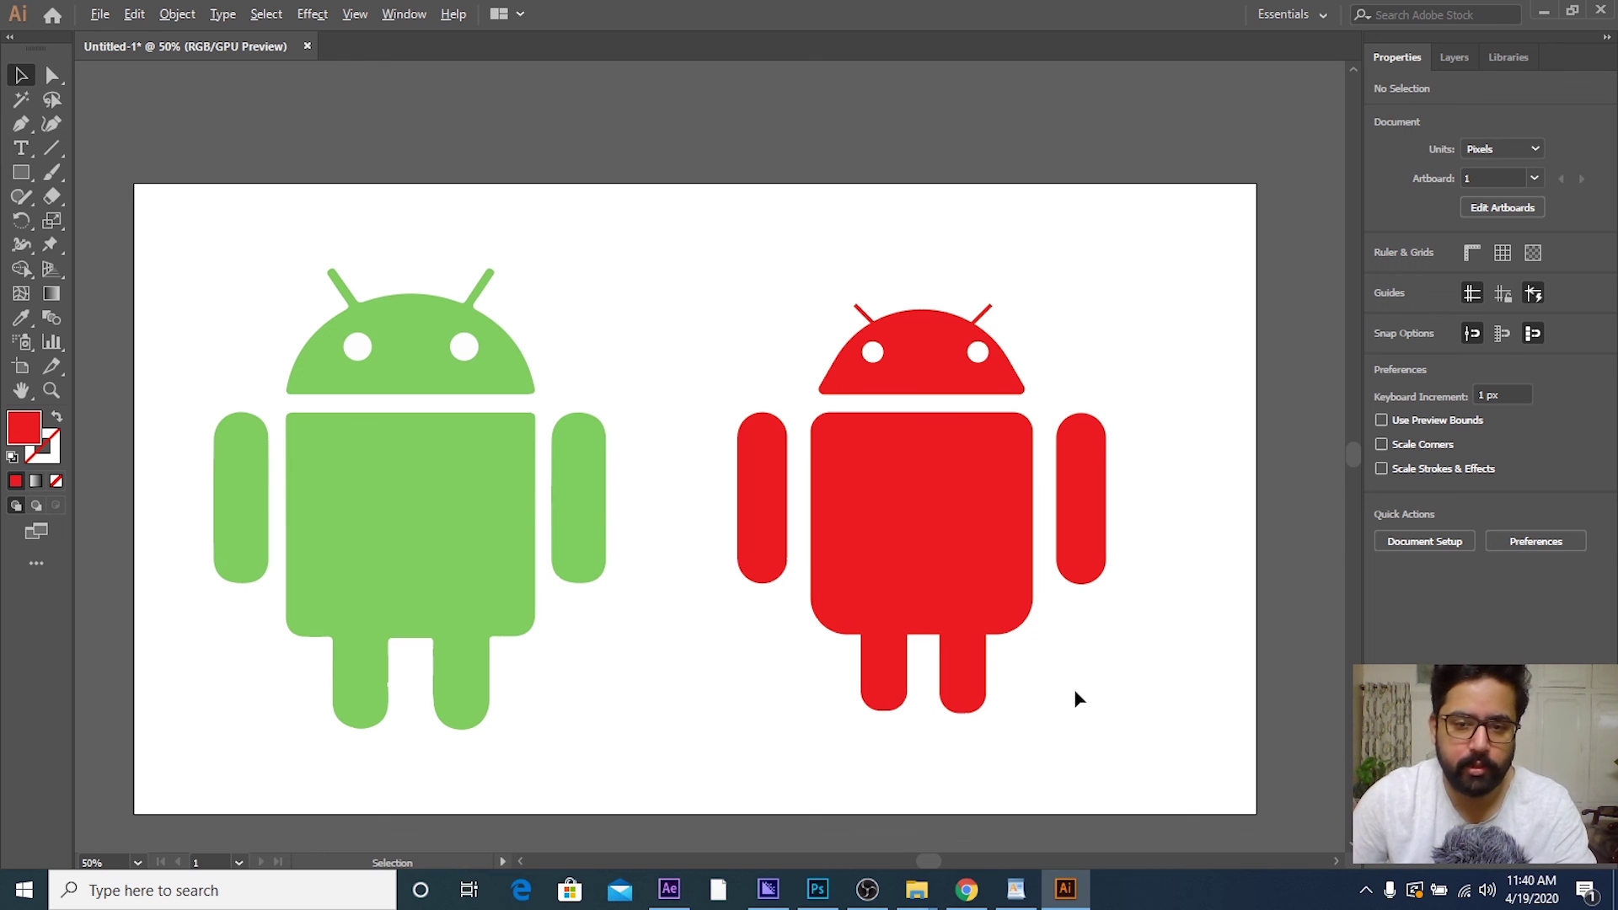
pyautogui.scroll(-1, 1077, 698)
pyautogui.moveTo(1120, 693); pyautogui.dragTo(1047, 669)
pyautogui.scroll(-1, 1049, 668)
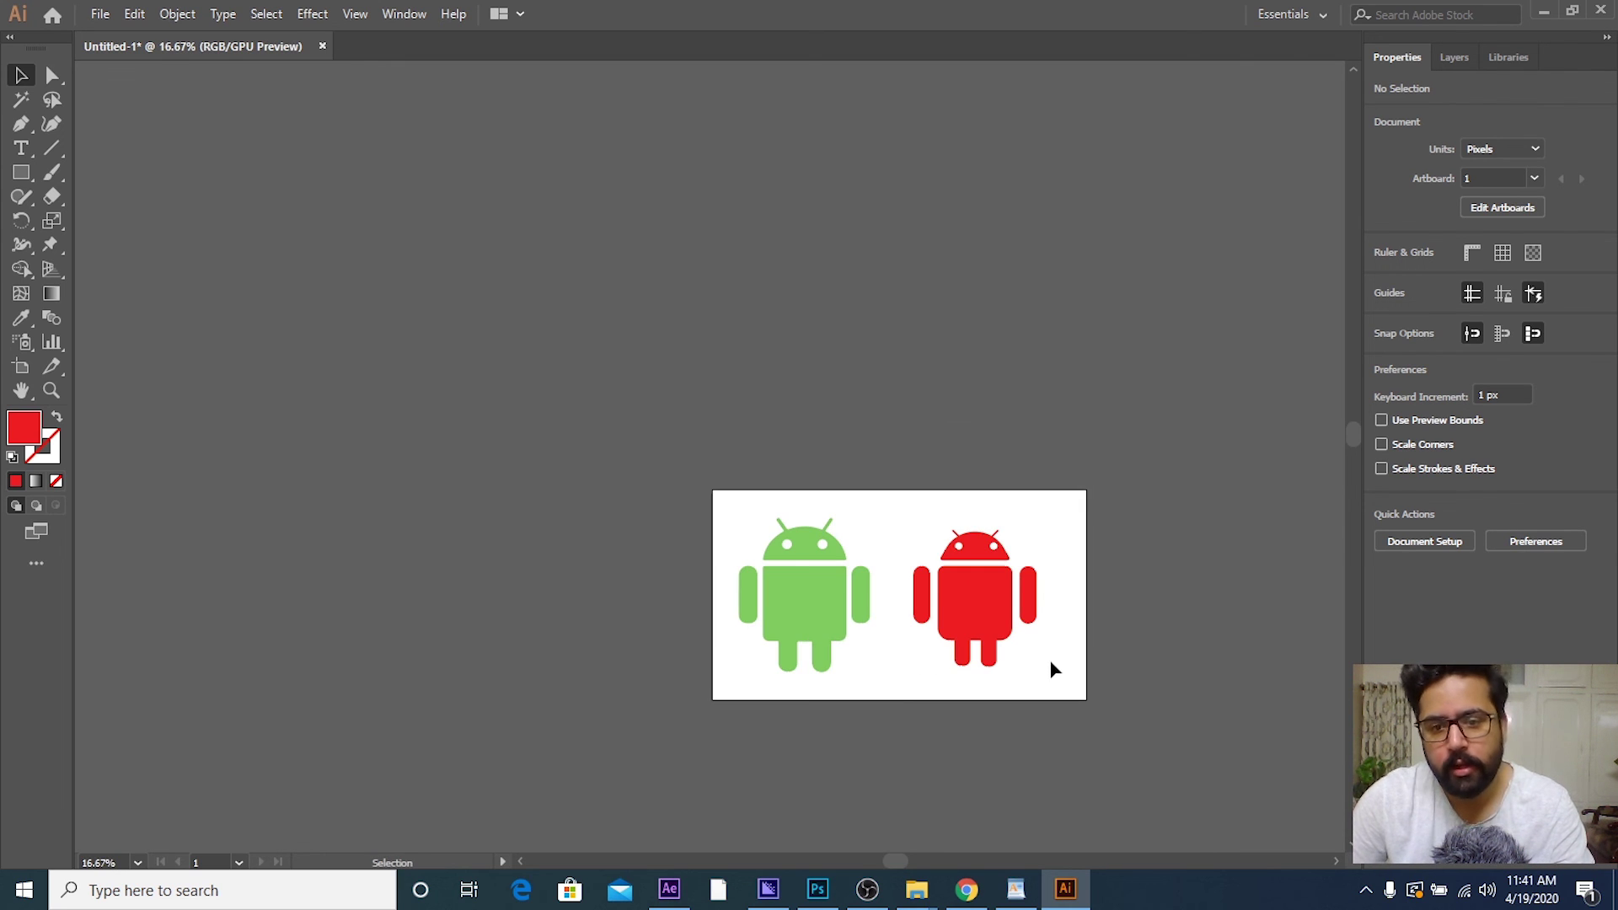
pyautogui.scroll(2, 1057, 666)
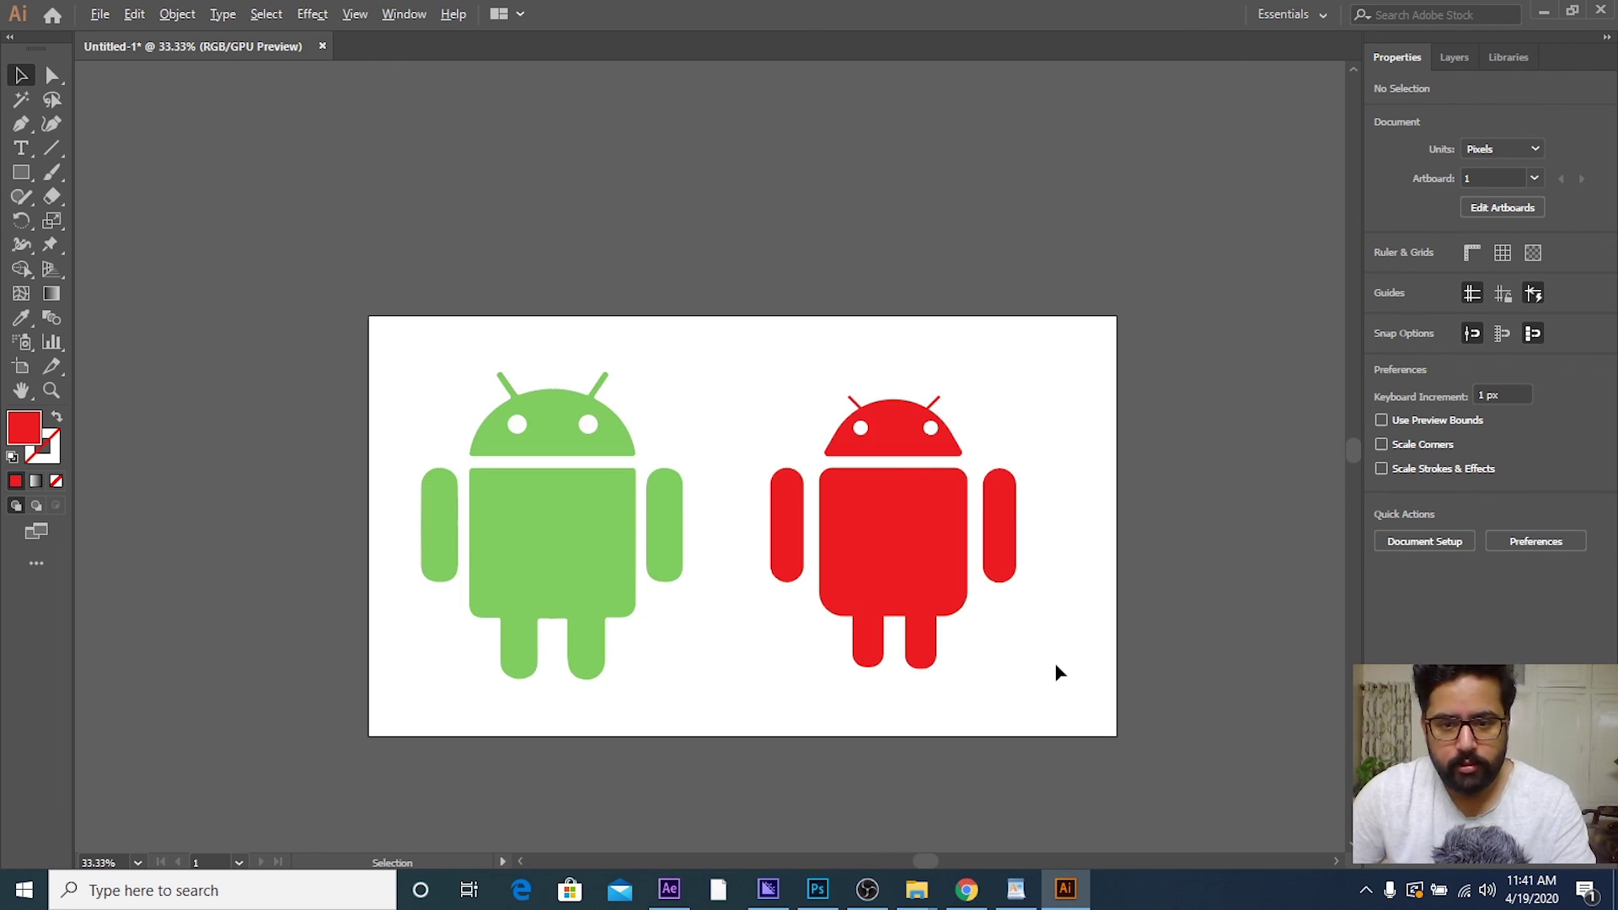
pyautogui.scroll(-1, 1057, 666)
pyautogui.scroll(-2, 1055, 664)
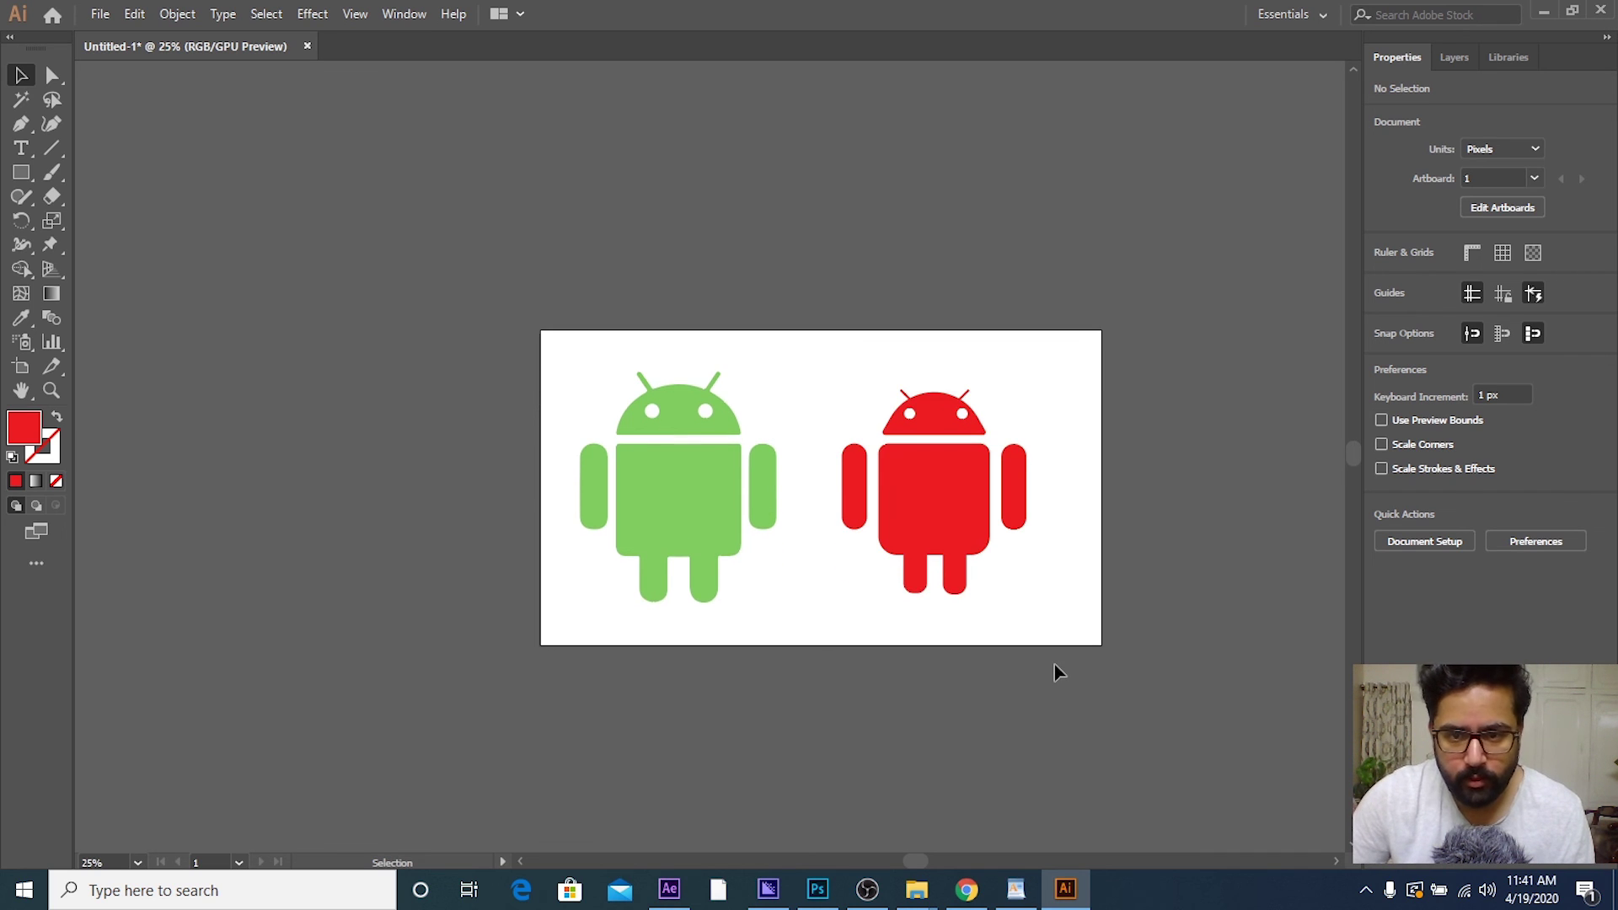
pyautogui.scroll(-2, 1056, 664)
pyautogui.scroll(1, 1054, 666)
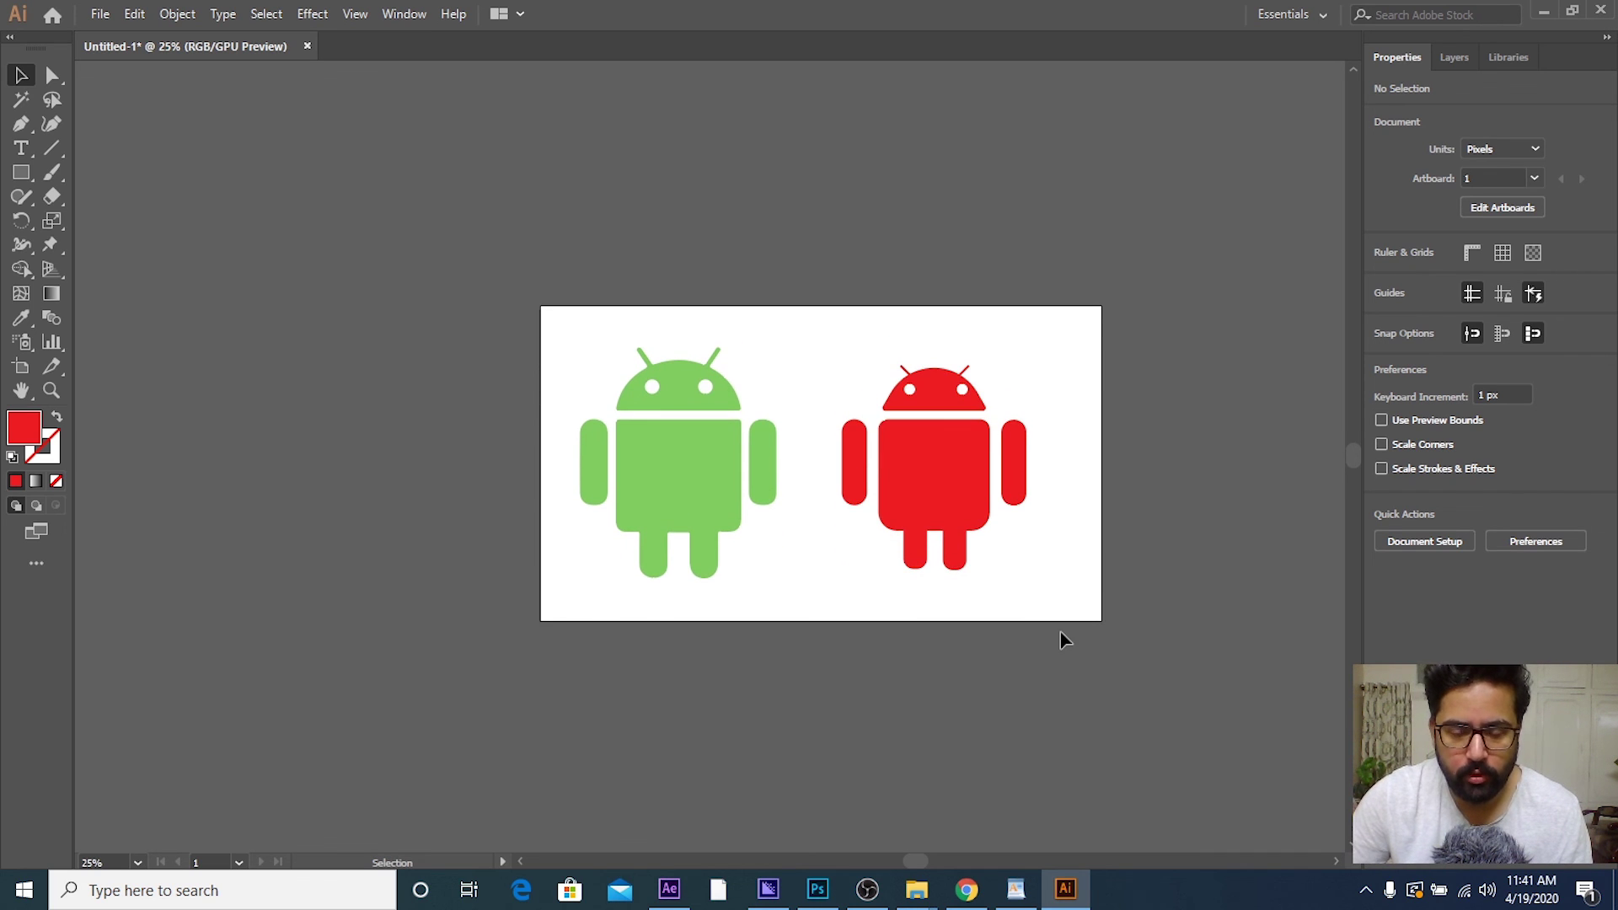